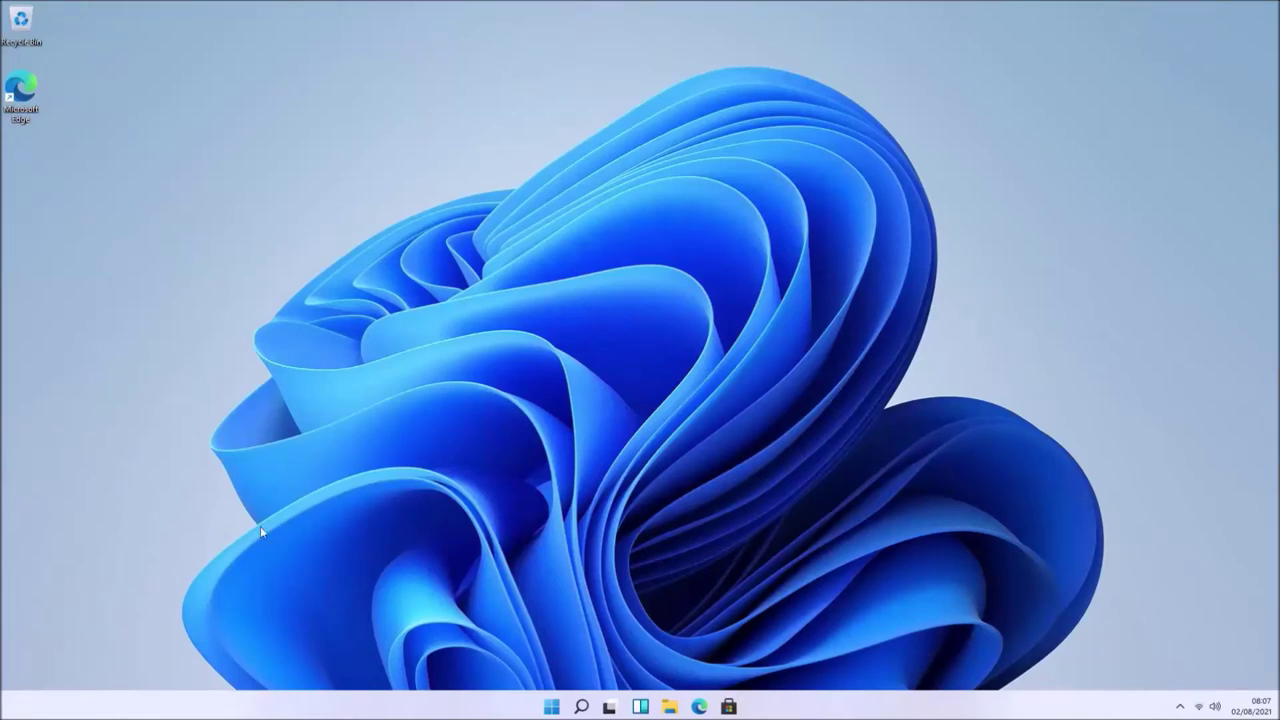
- Launch Microsoft Edge and search Bing for 'uupdump'
left_click(707, 710)
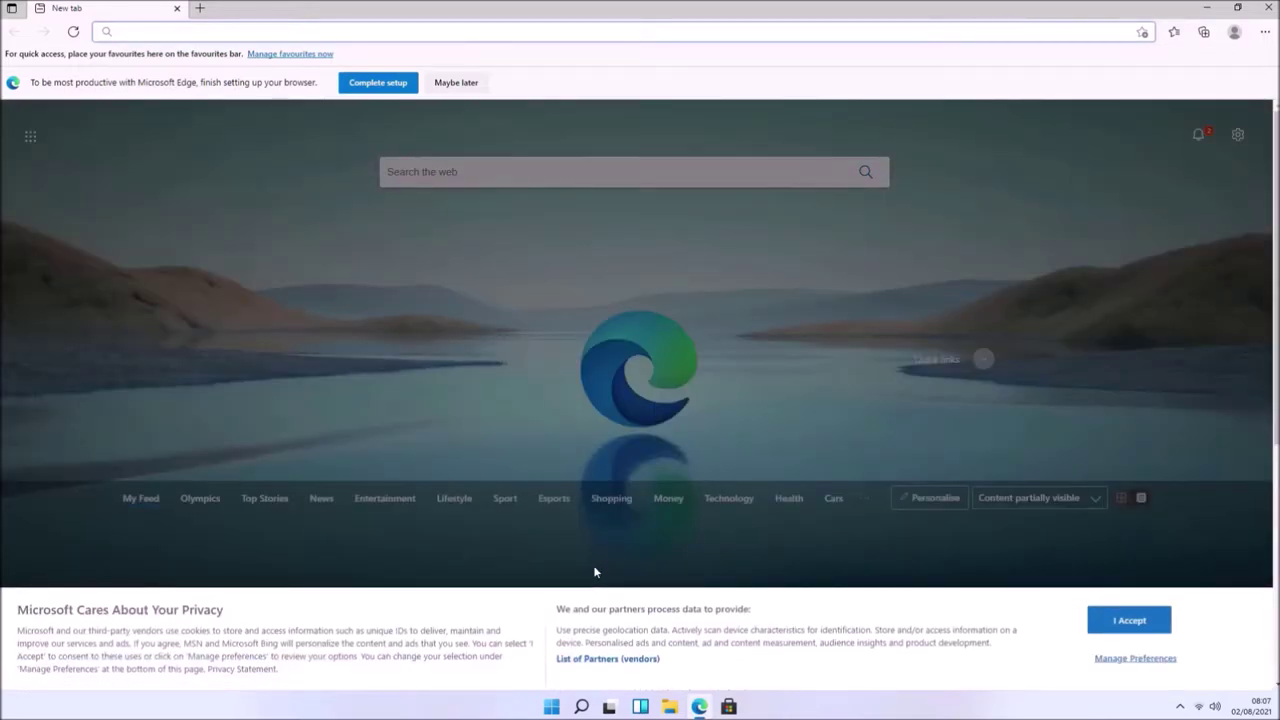
type("uupdump")
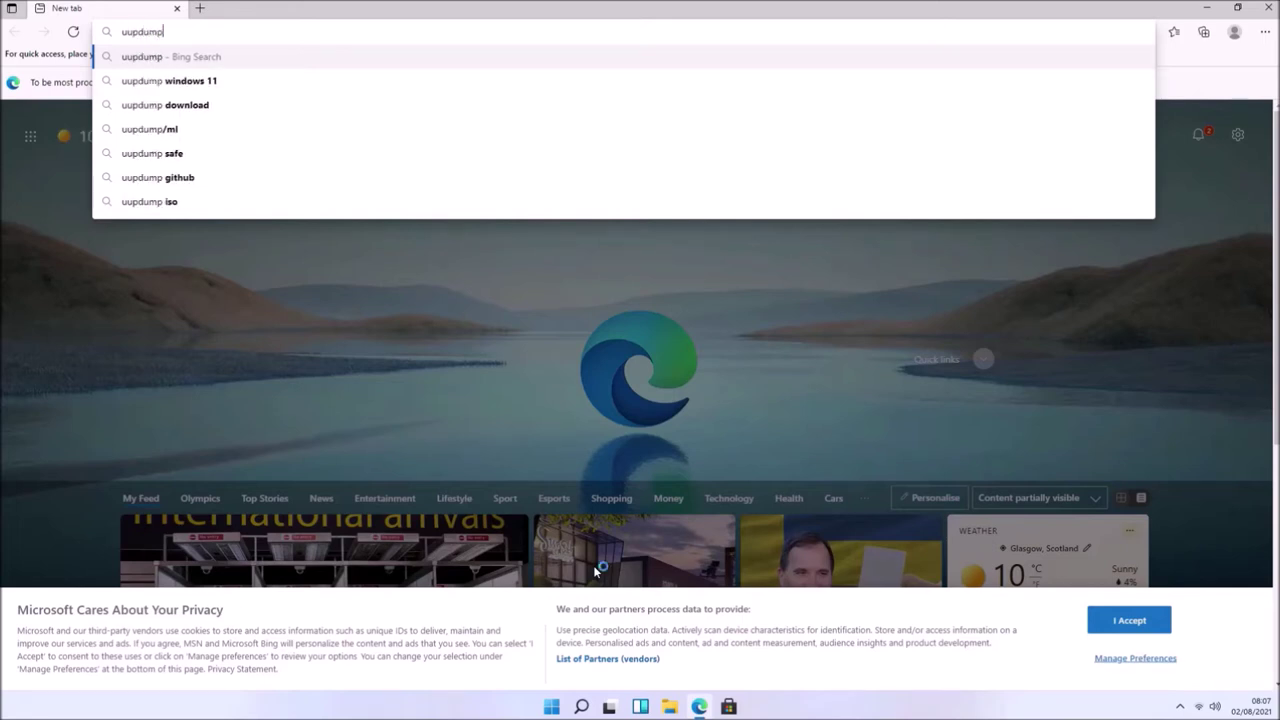
key("Return")
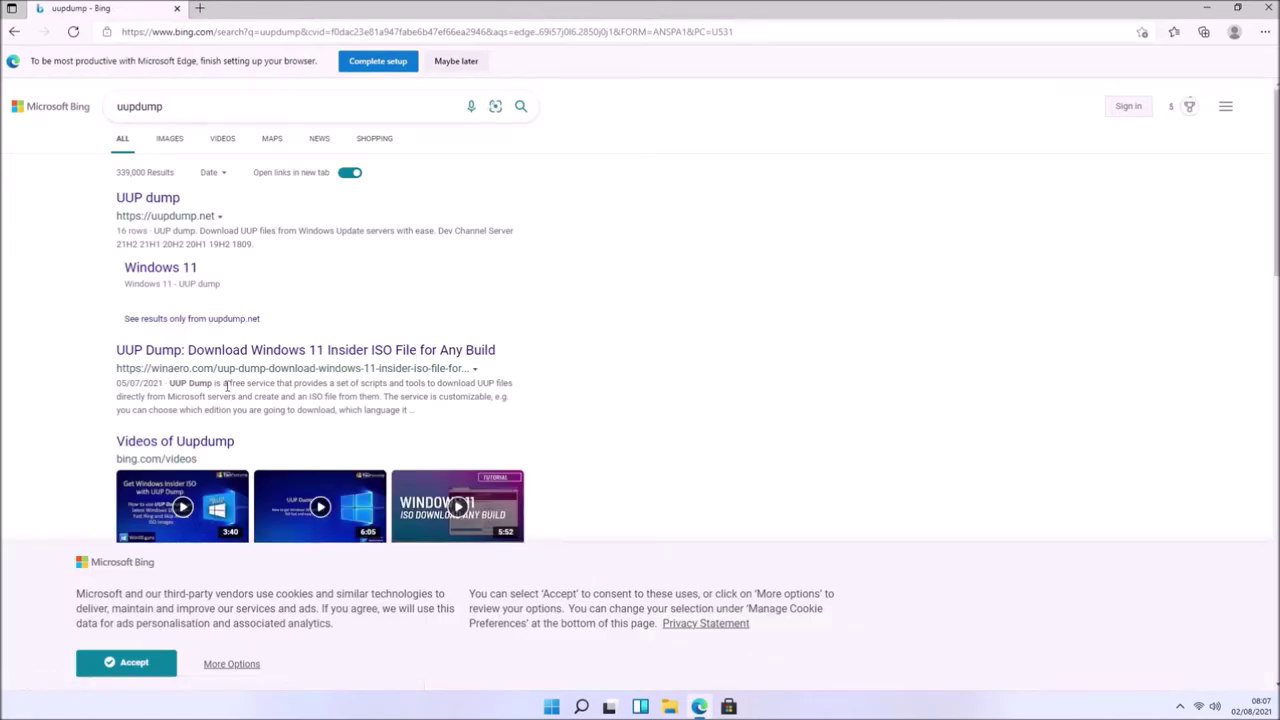
- On UUP dump, check the Beta Channel x64 build, then list the latest Dev Channel x64 build
left_click(152, 200)
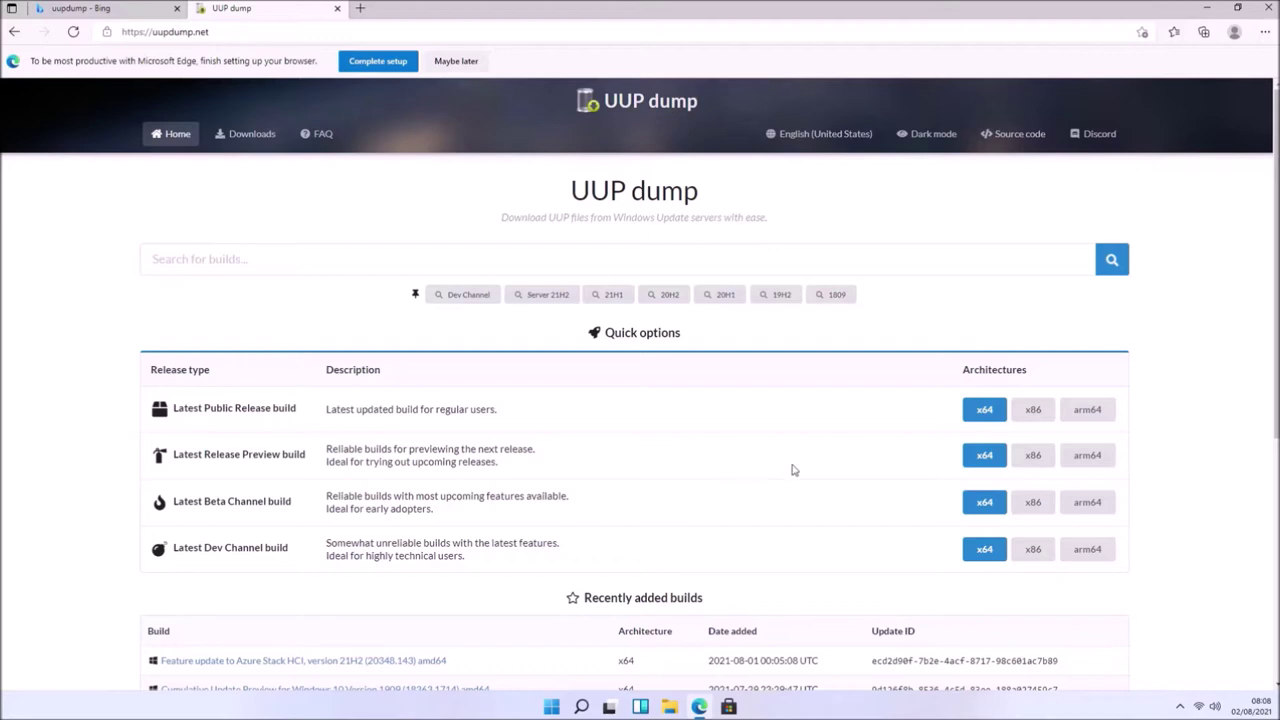
left_click(992, 518)
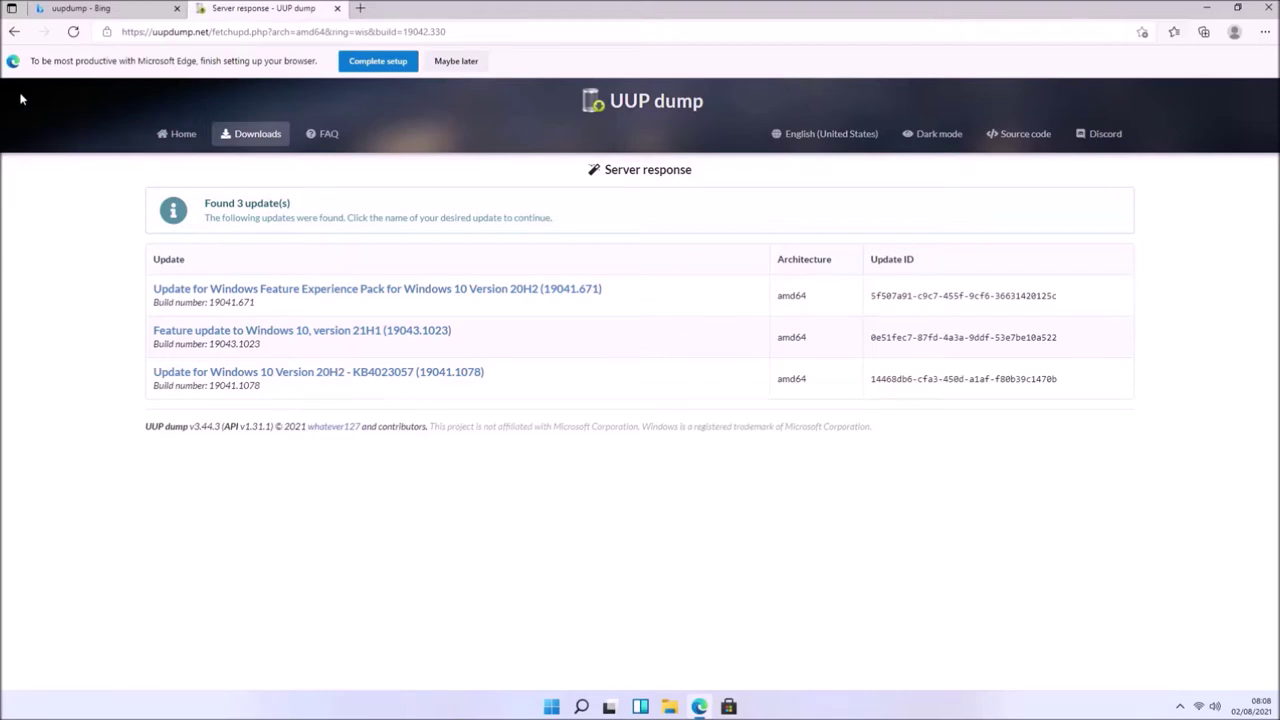
left_click(17, 37)
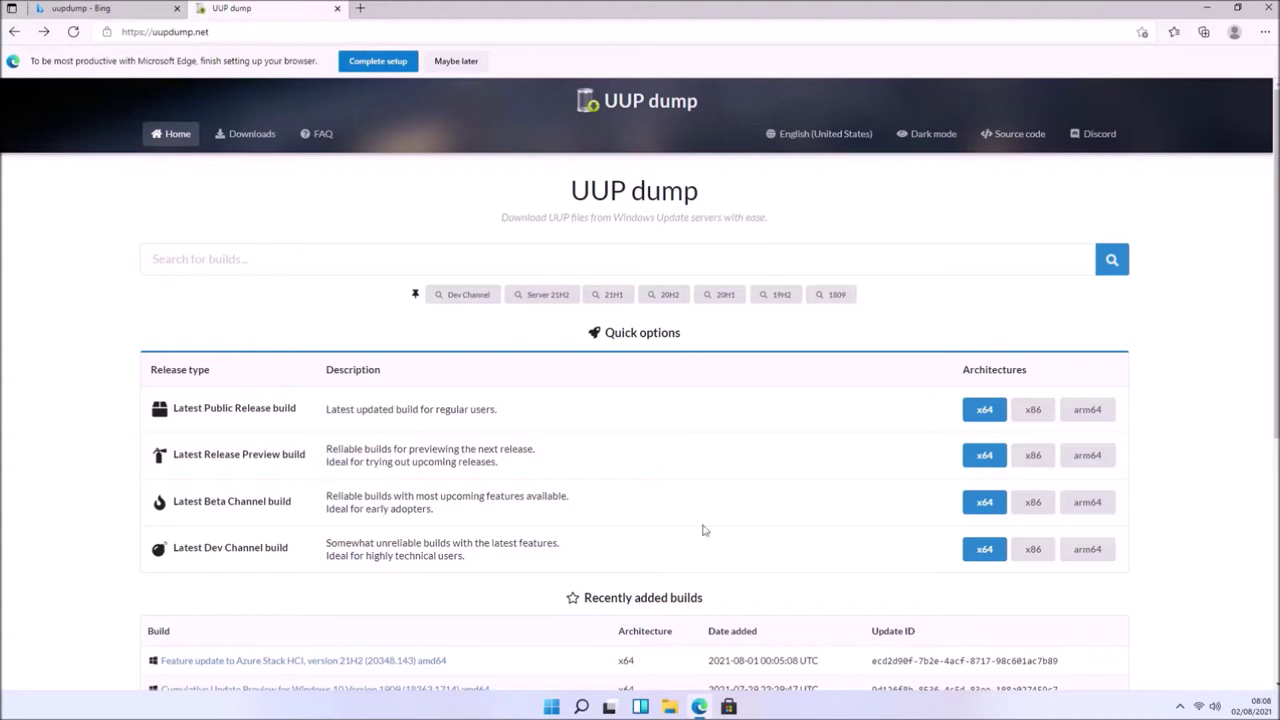
left_click(982, 553)
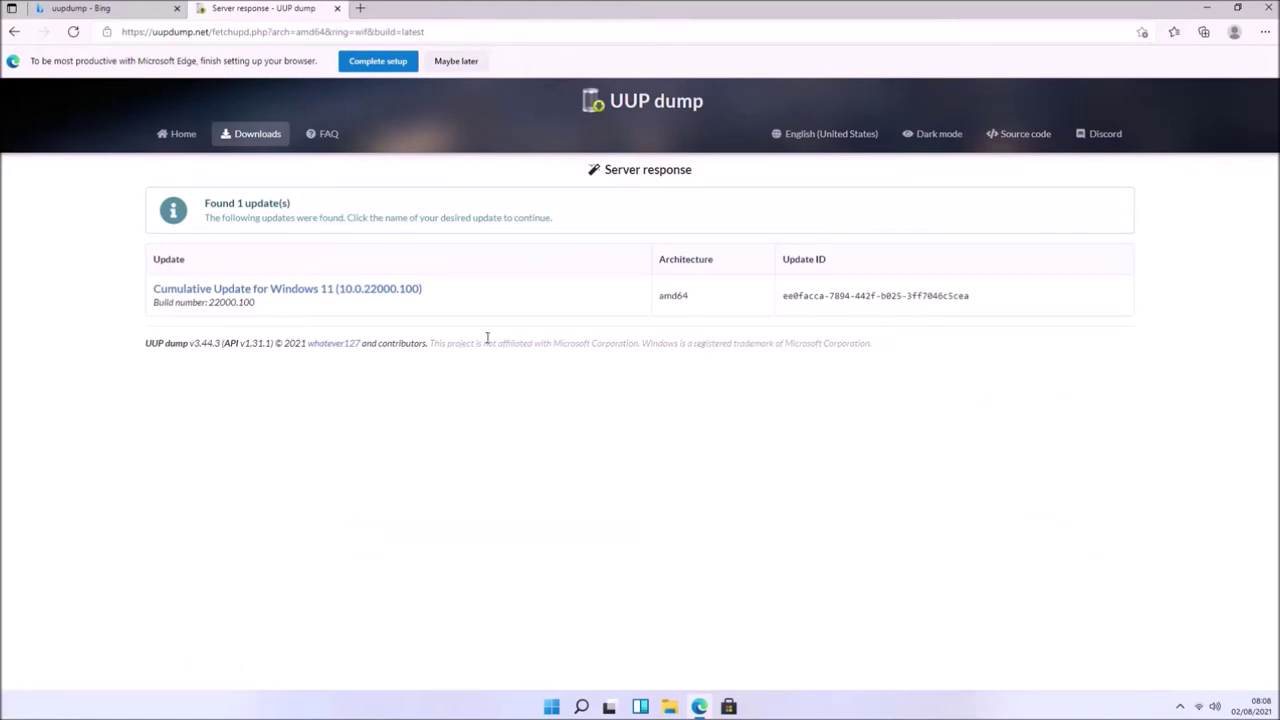
- Open the Windows 11 10.0.22000.100 update, choose English (United Kingdom), and continue to editions
left_click(344, 289)
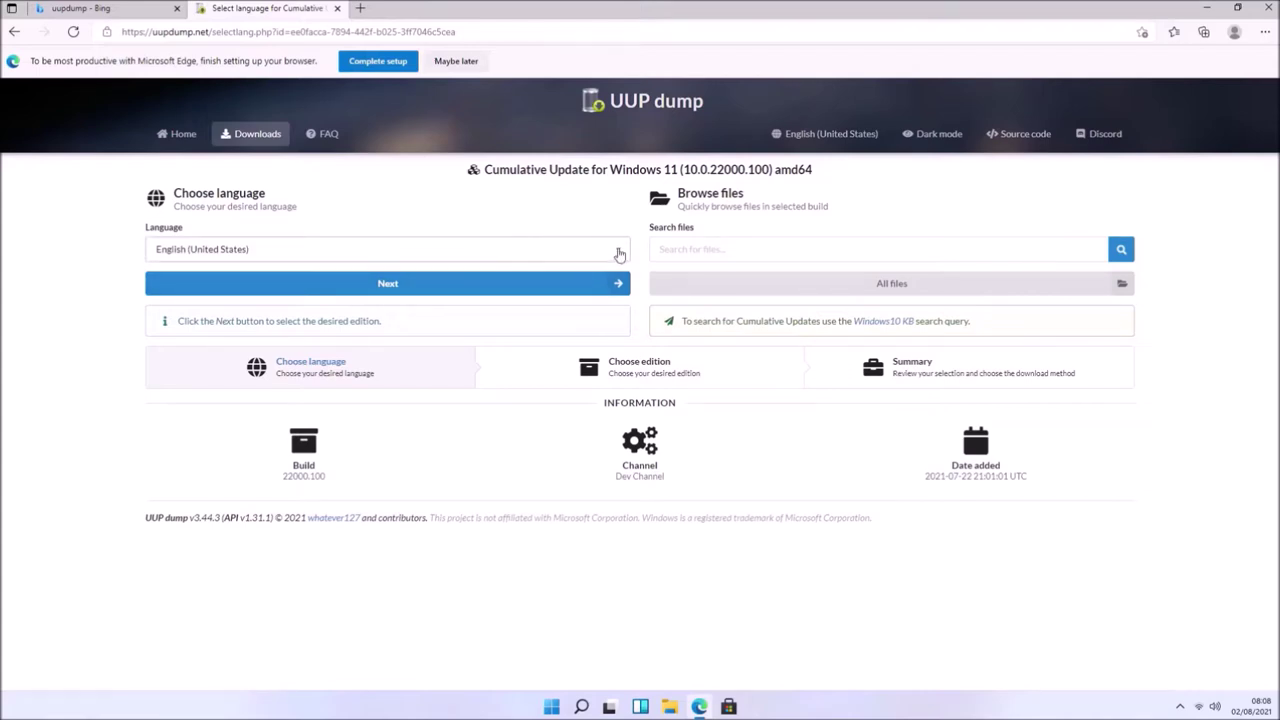
left_click(619, 254)
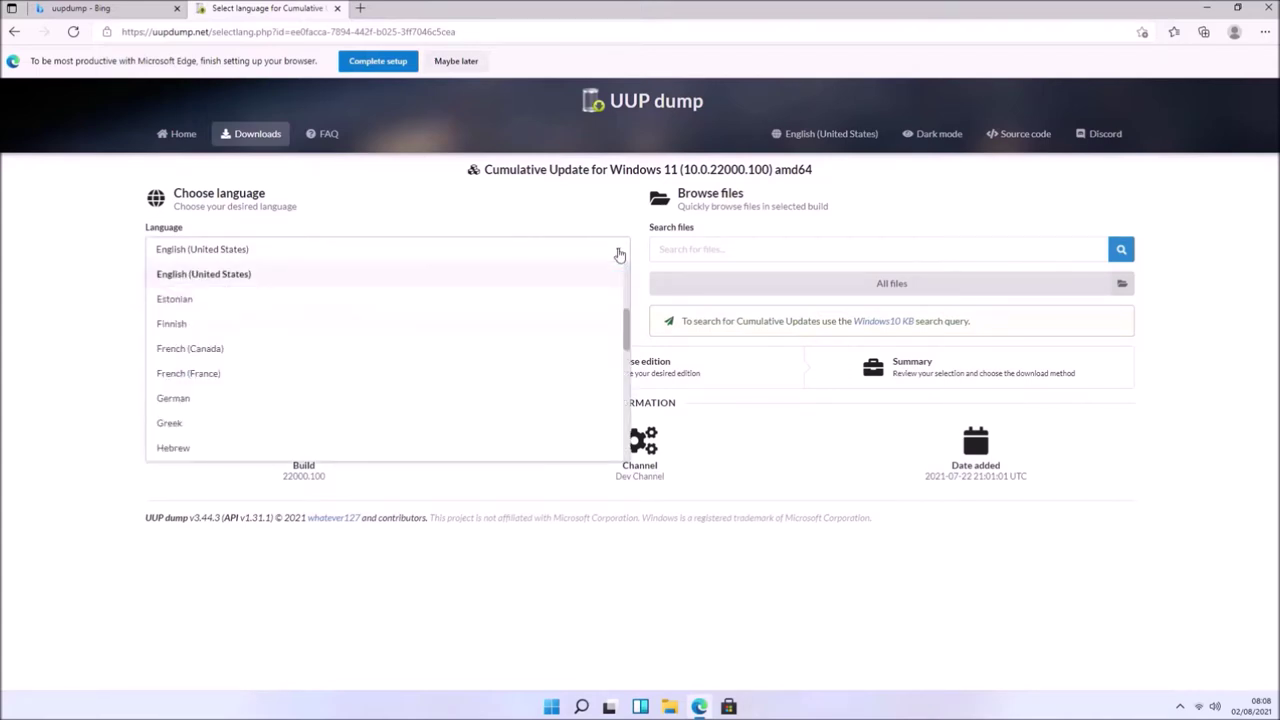
scroll(567, 270, "up", 1)
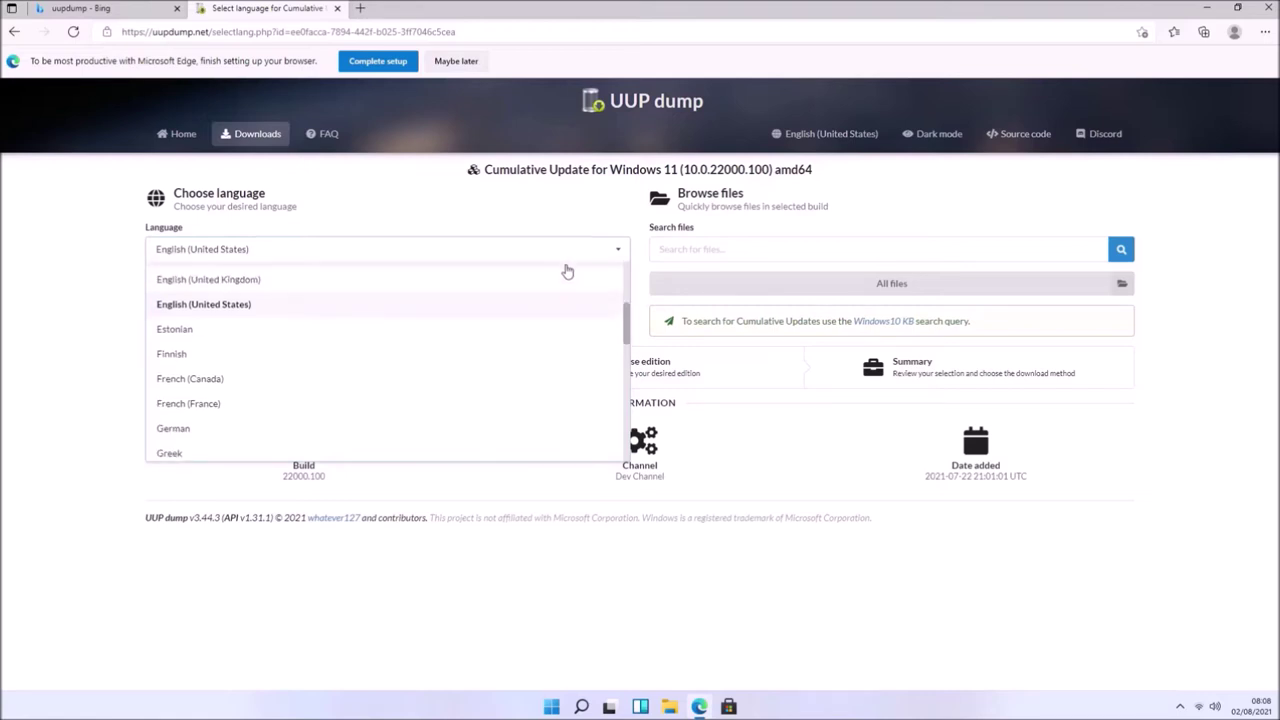
left_click(564, 280)
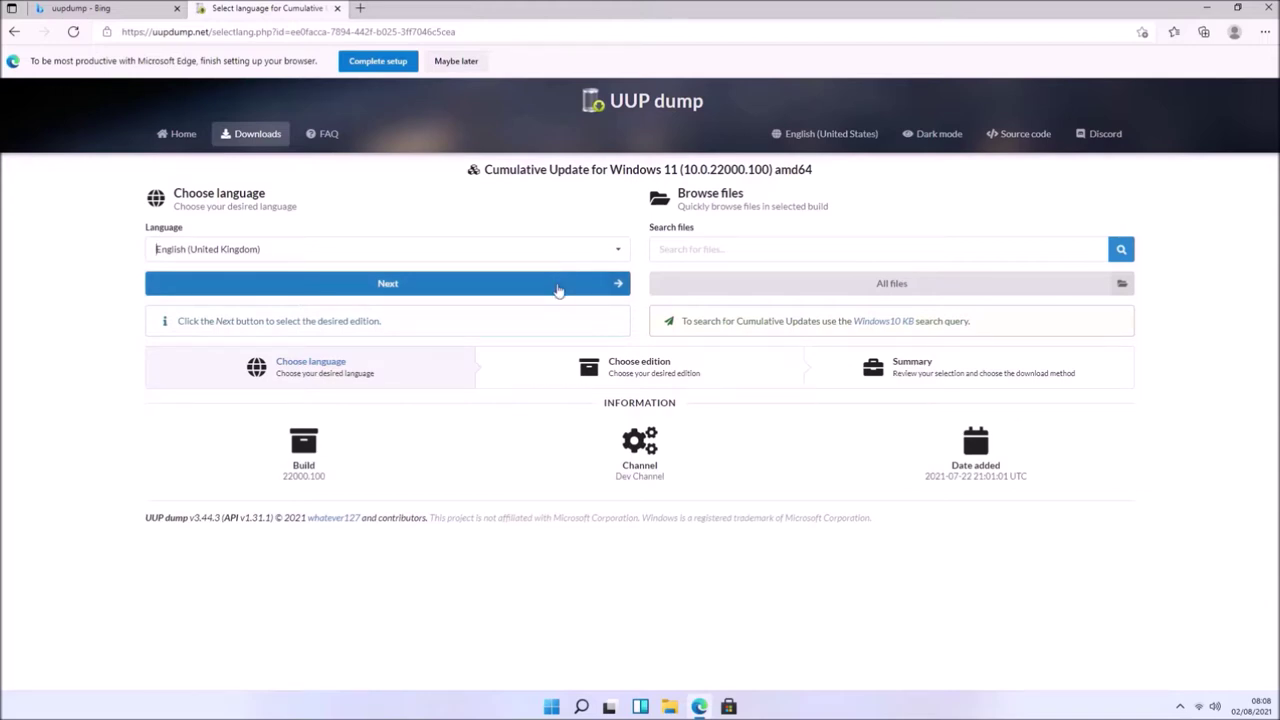
left_click(558, 288)
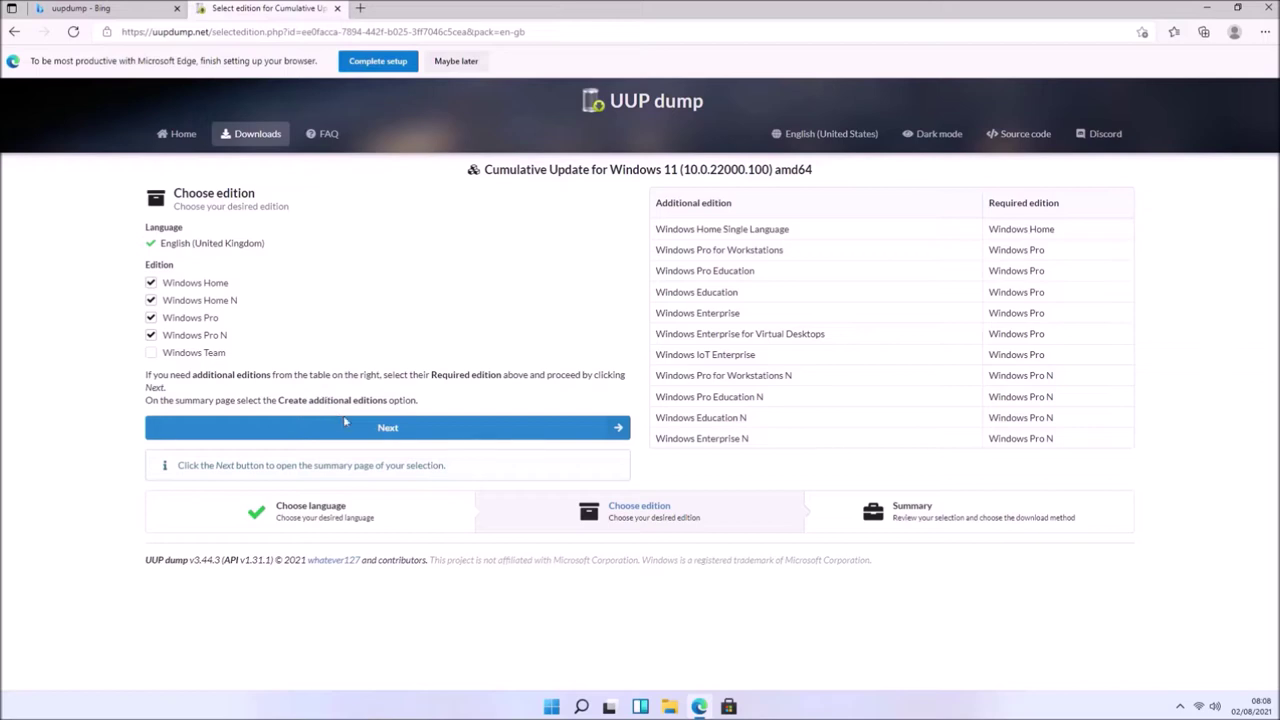
- Keep Home, Home N, Pro and Pro N, and create the 'Download and convert to ISO' package
left_click(383, 430)
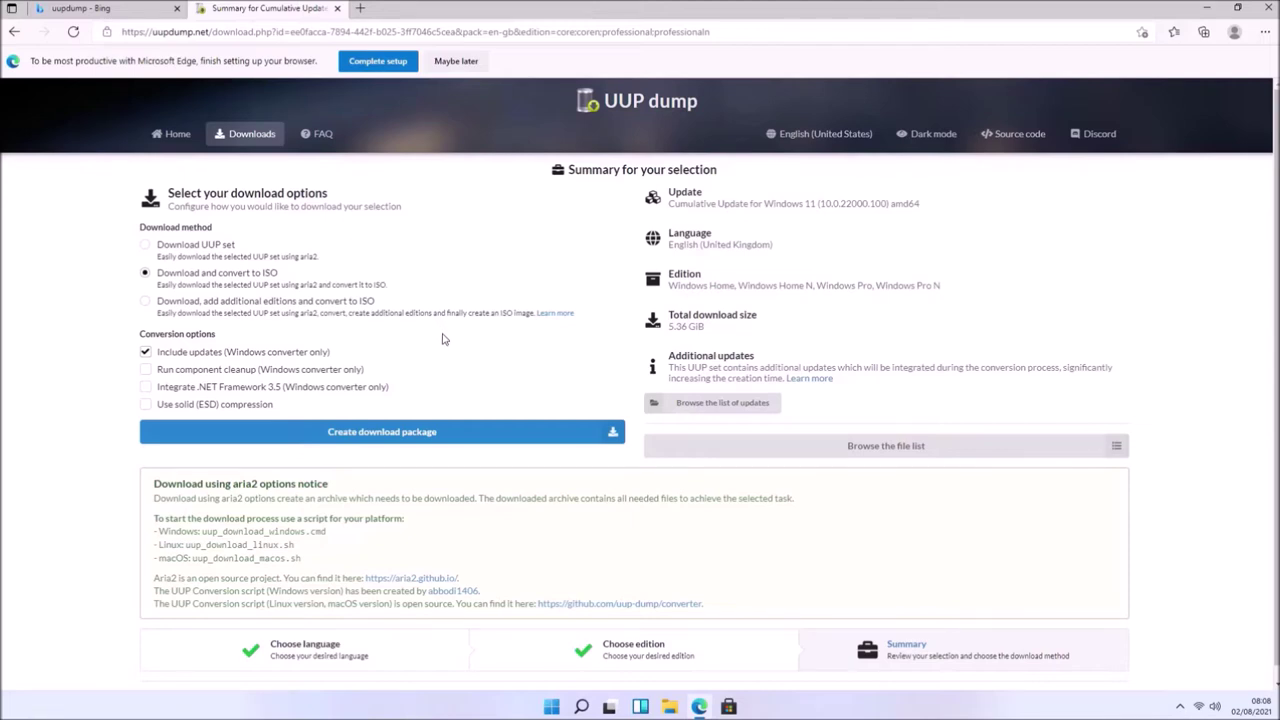
left_click(494, 433)
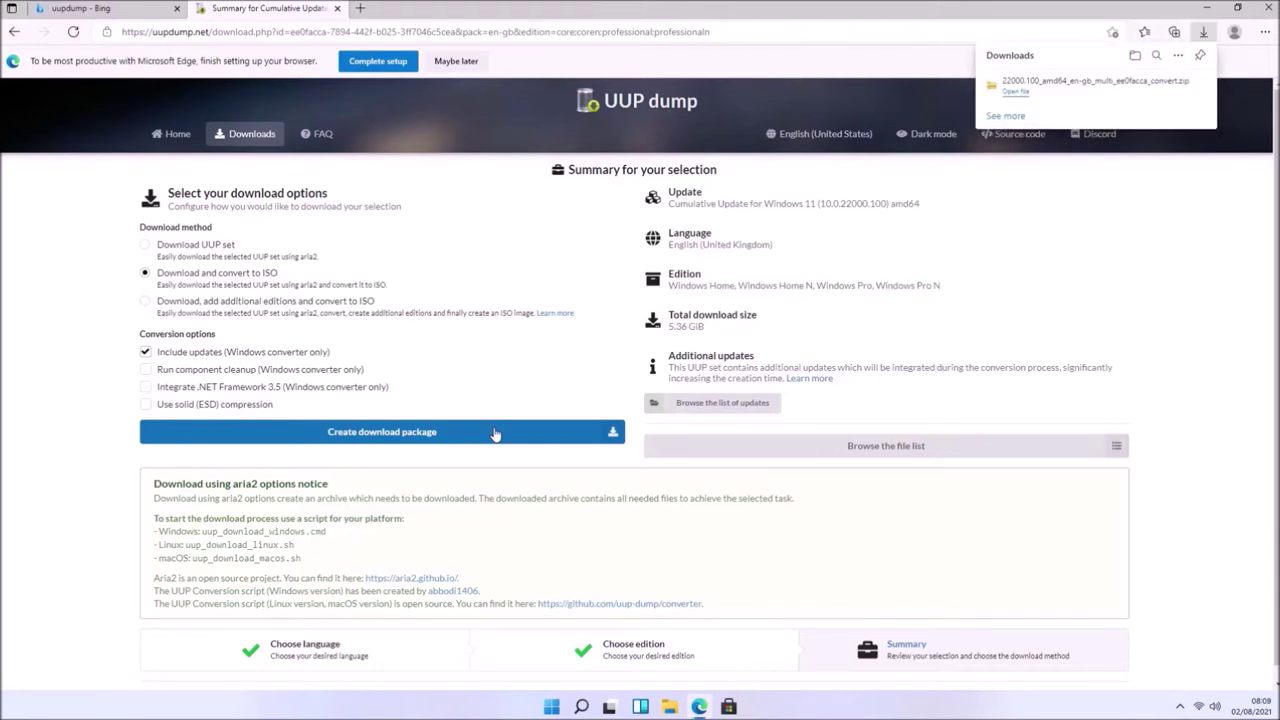
- Extract the downloaded convert.zip package from Downloads into its suggested folder
left_click(1222, 8)
left_click(669, 706)
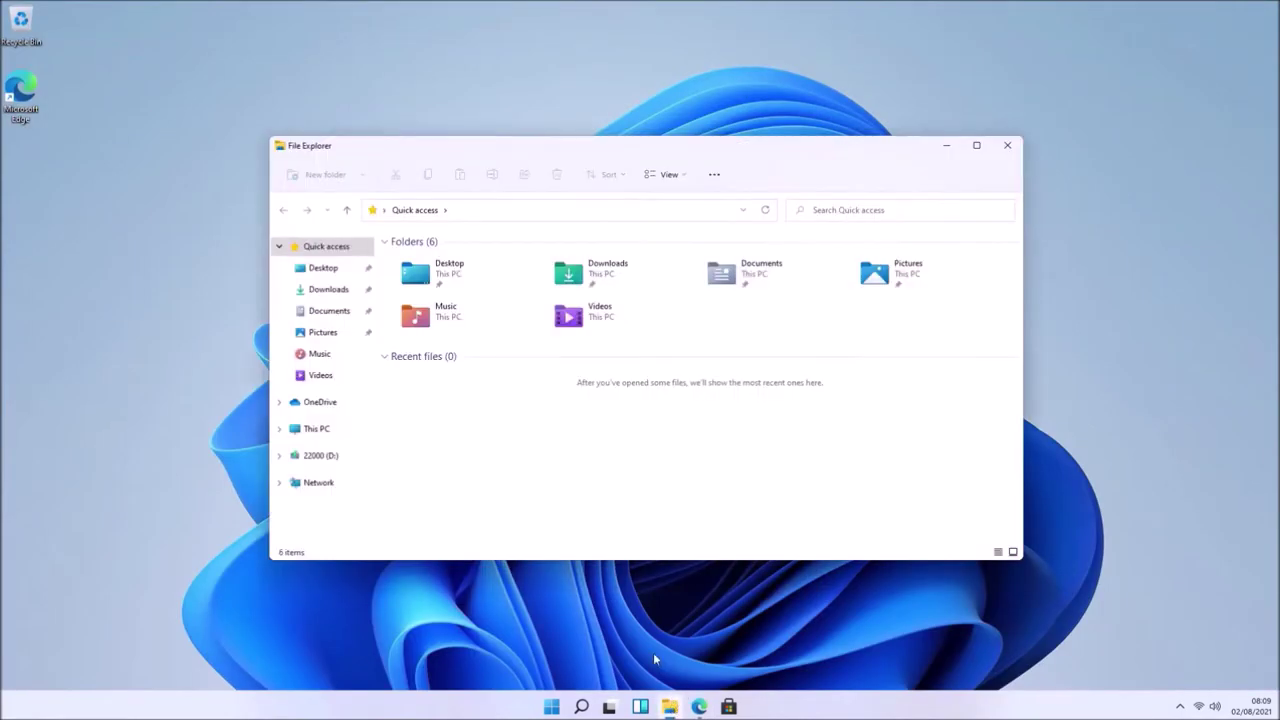
double_click(595, 272)
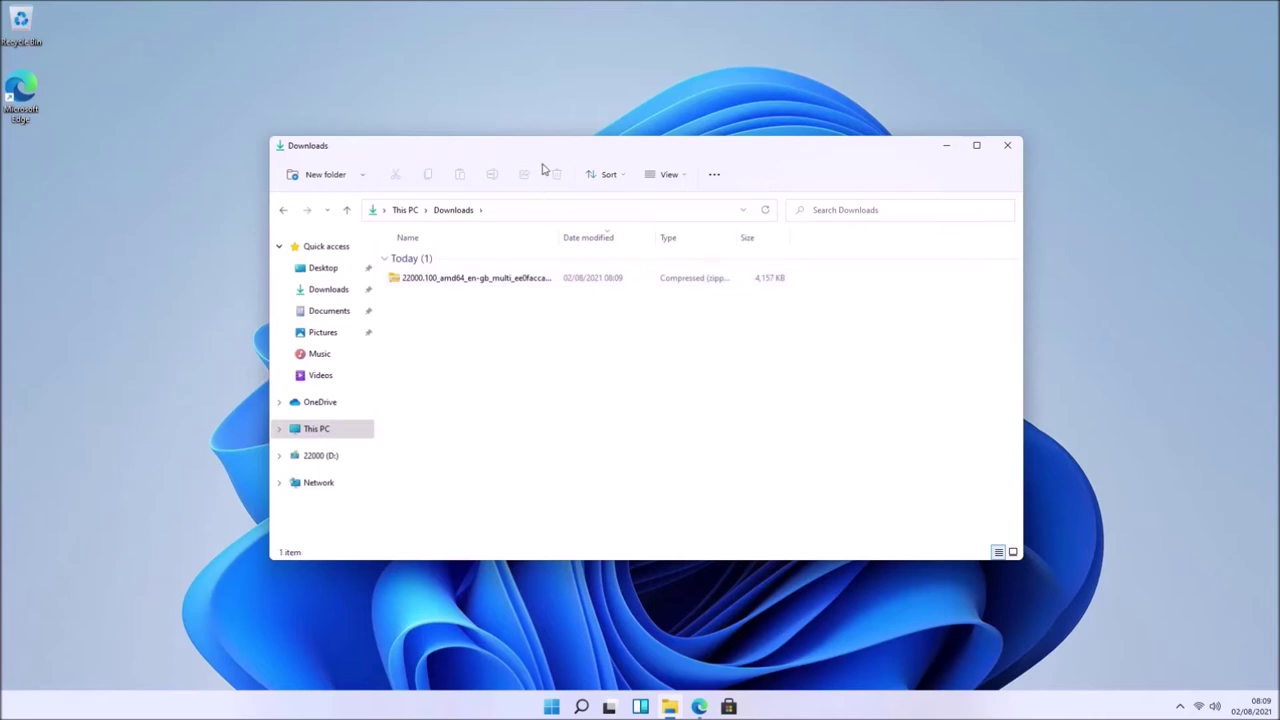
left_click_drag(541, 152, 2, 252)
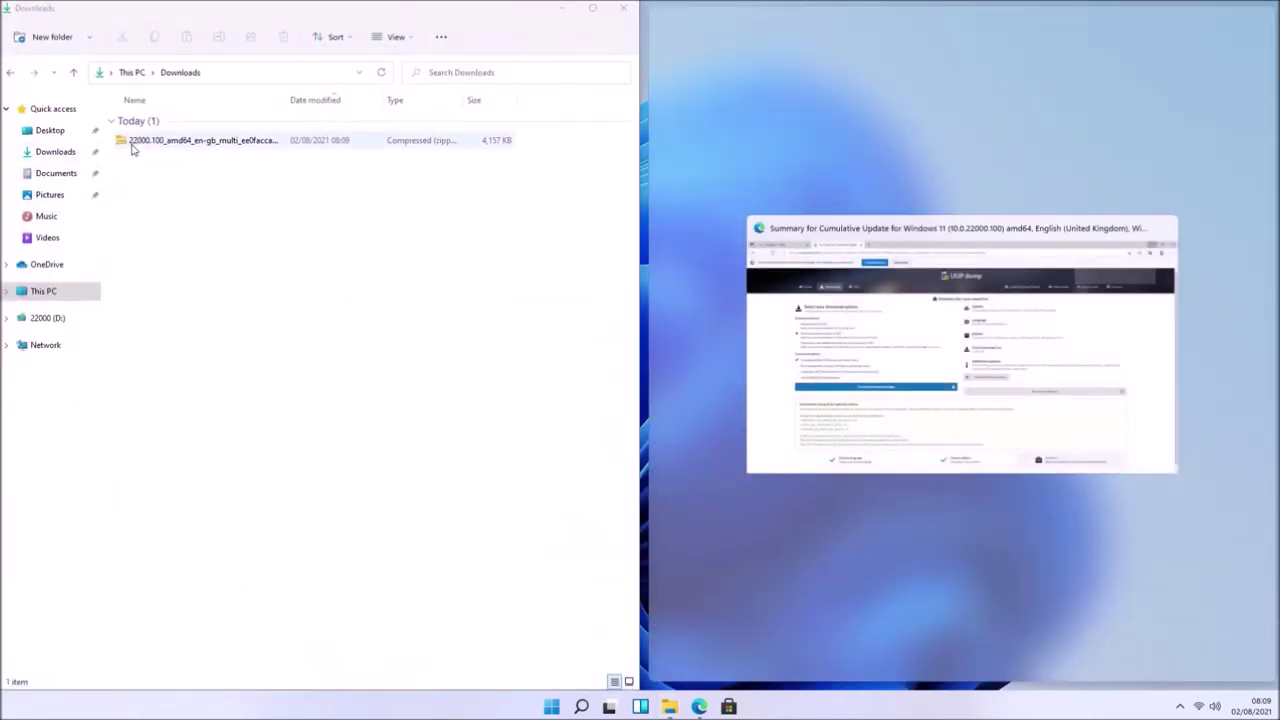
left_click(138, 141)
right_click(140, 141)
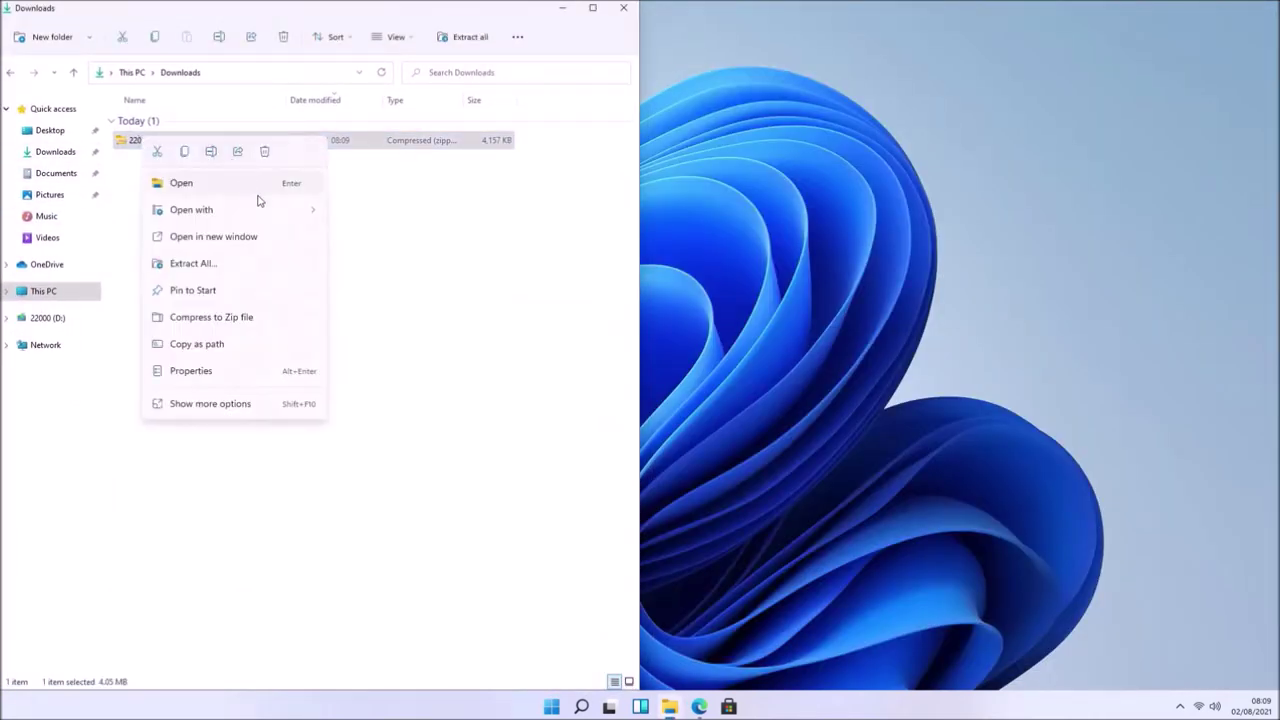
left_click(268, 264)
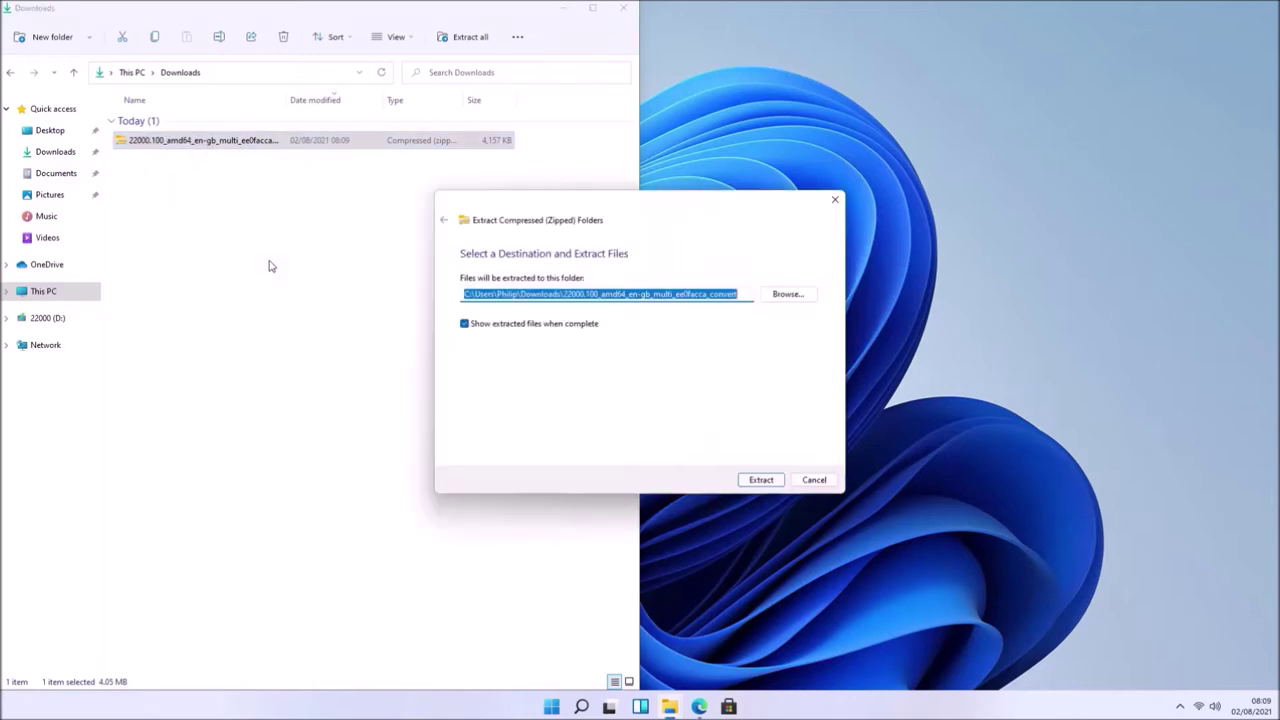
left_click(764, 483)
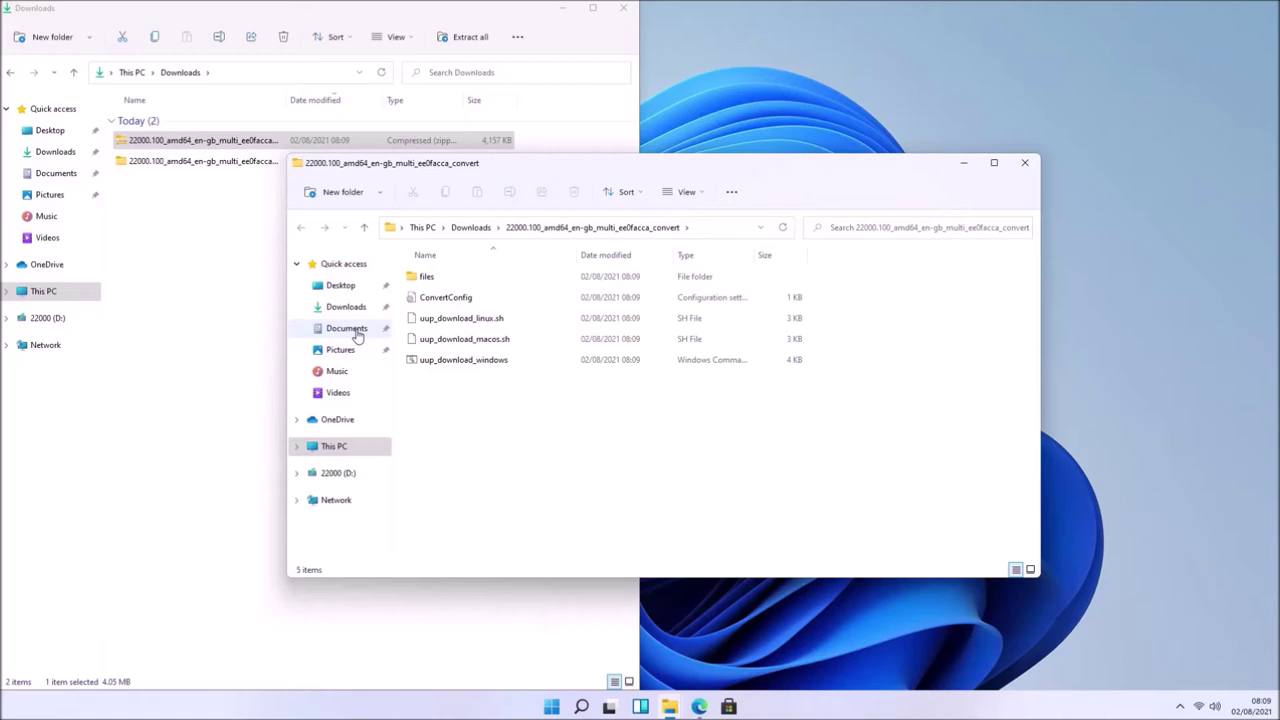
- Run uup_download_windows as administrator, allowing the blocked script to run anyway
left_click_drag(467, 167, 2, 235)
left_click(205, 327)
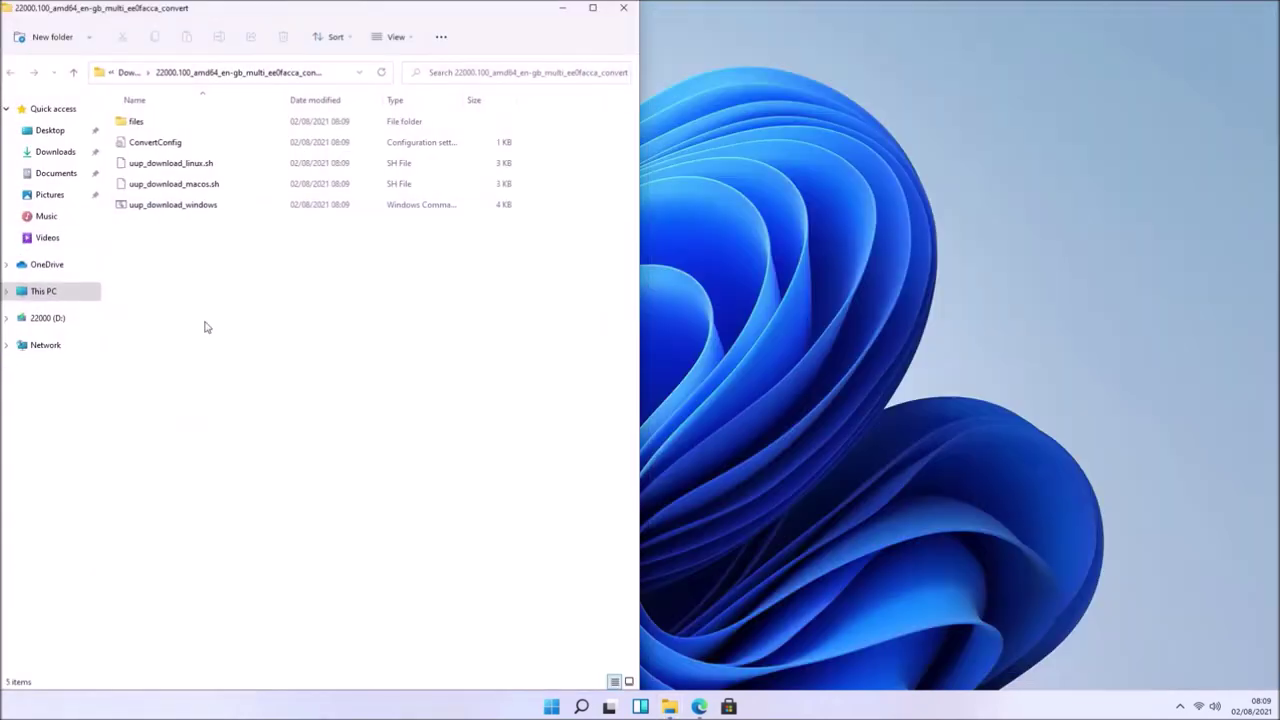
right_click(188, 210)
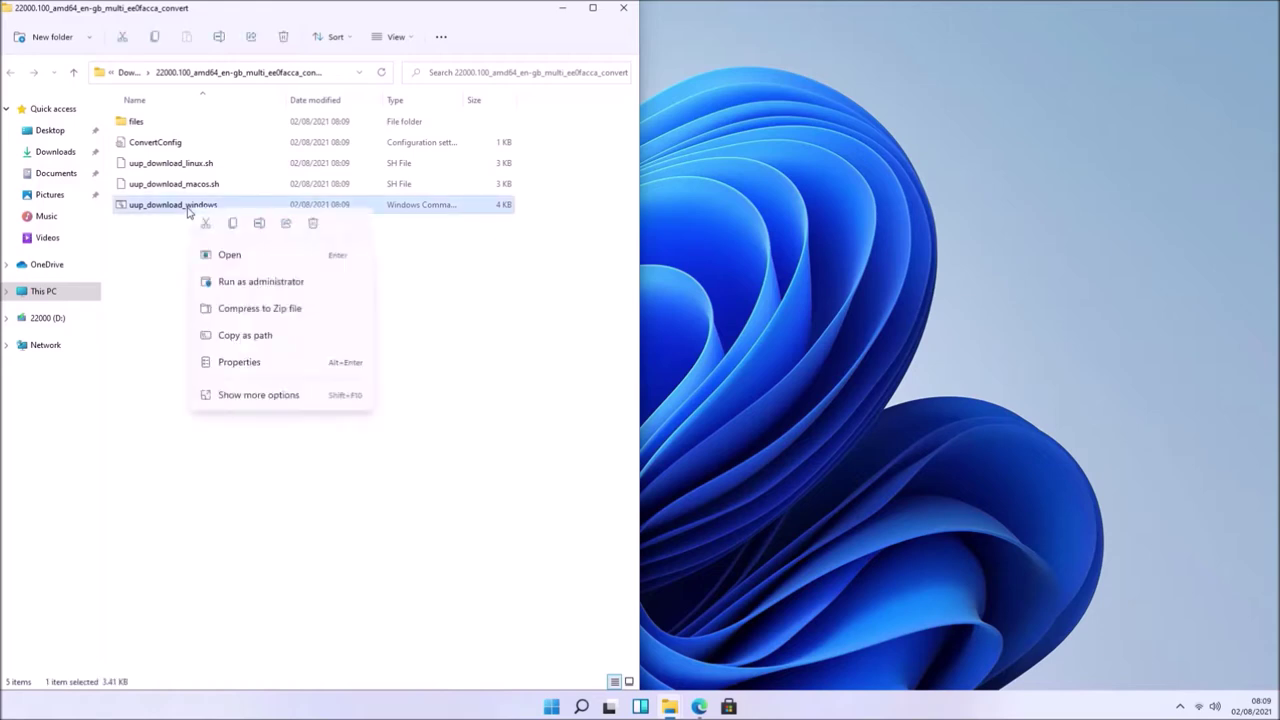
left_click(307, 285)
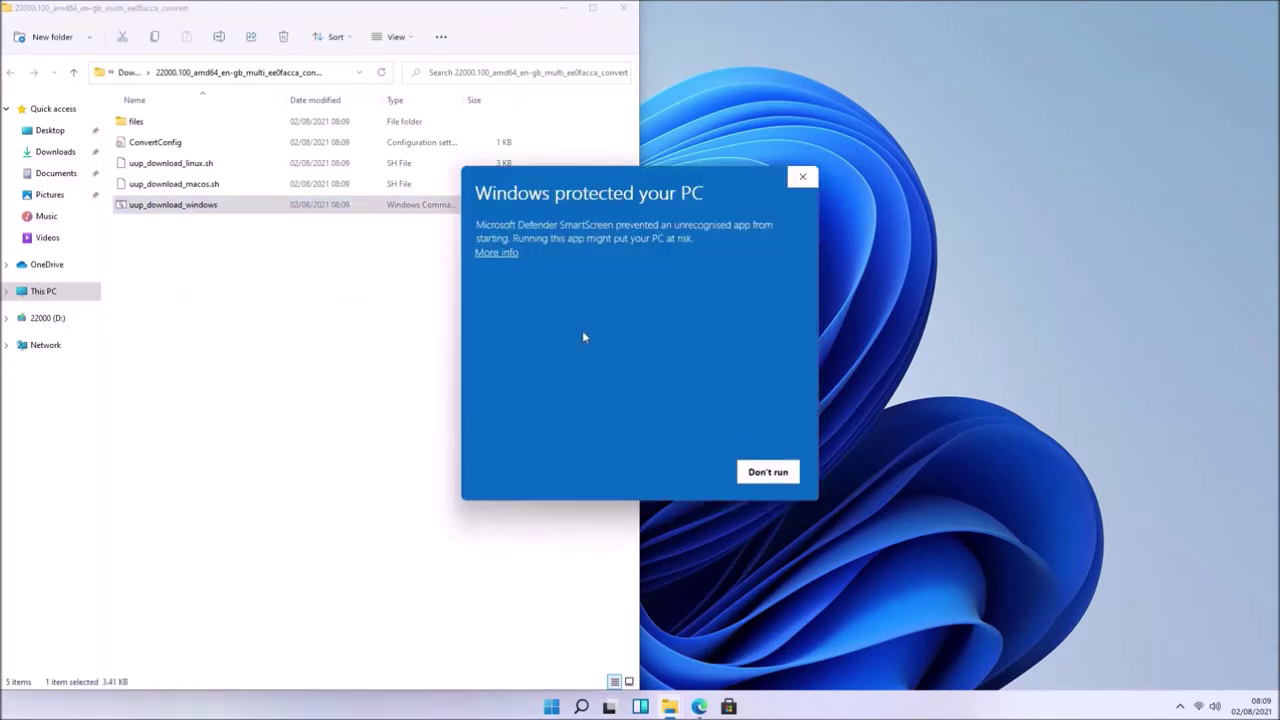
left_click(497, 252)
left_click(658, 476)
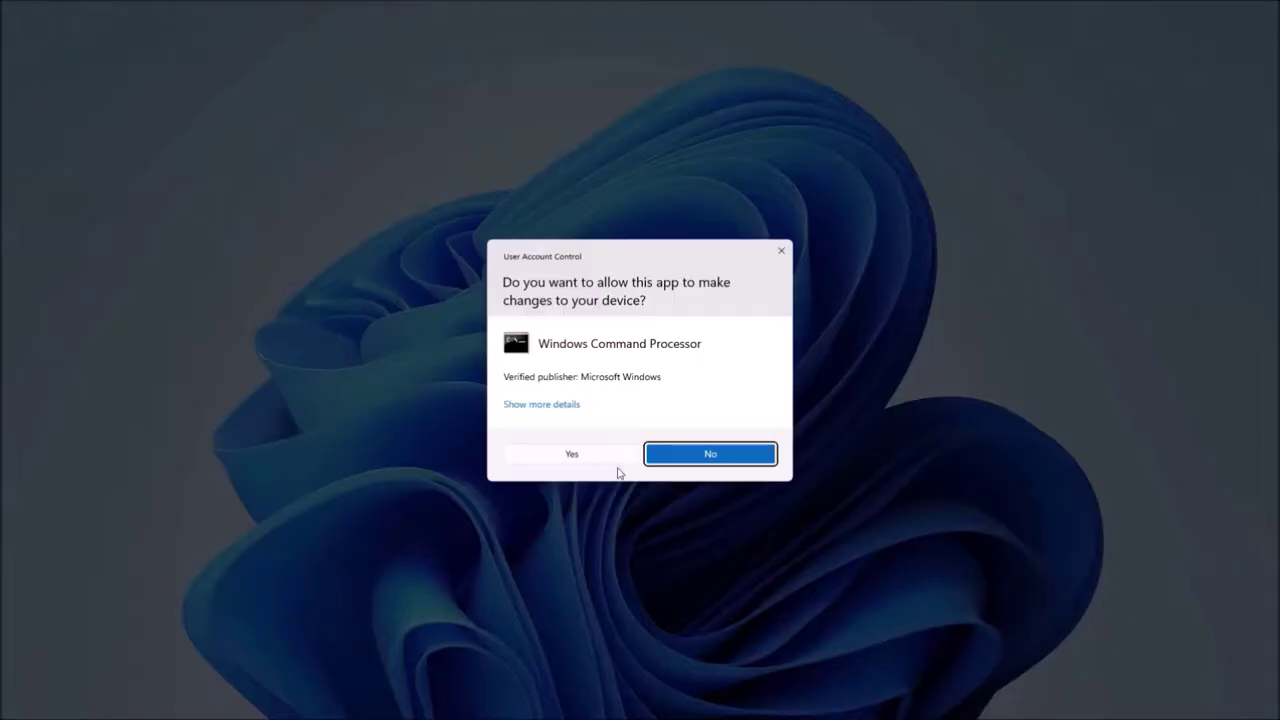
left_click(606, 456)
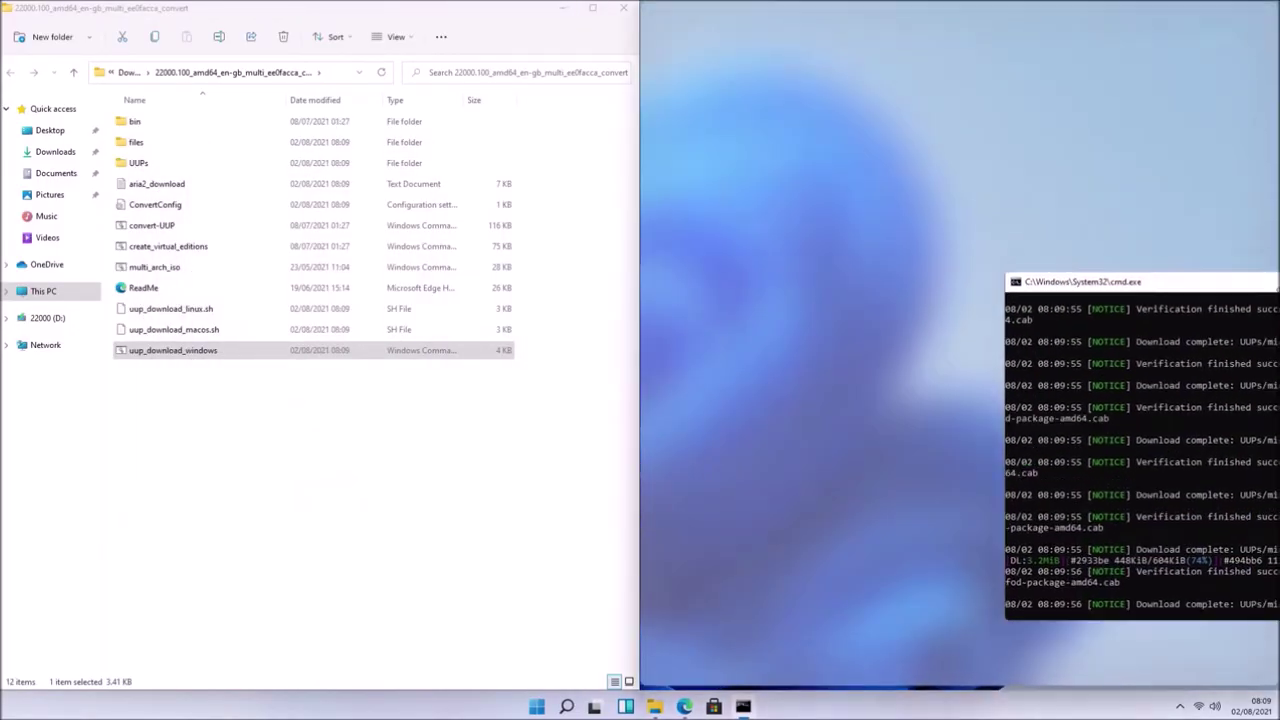
- Snap the converter console to the right half and keep the UUP download running
left_click_drag(1270, 281, 1275, 281)
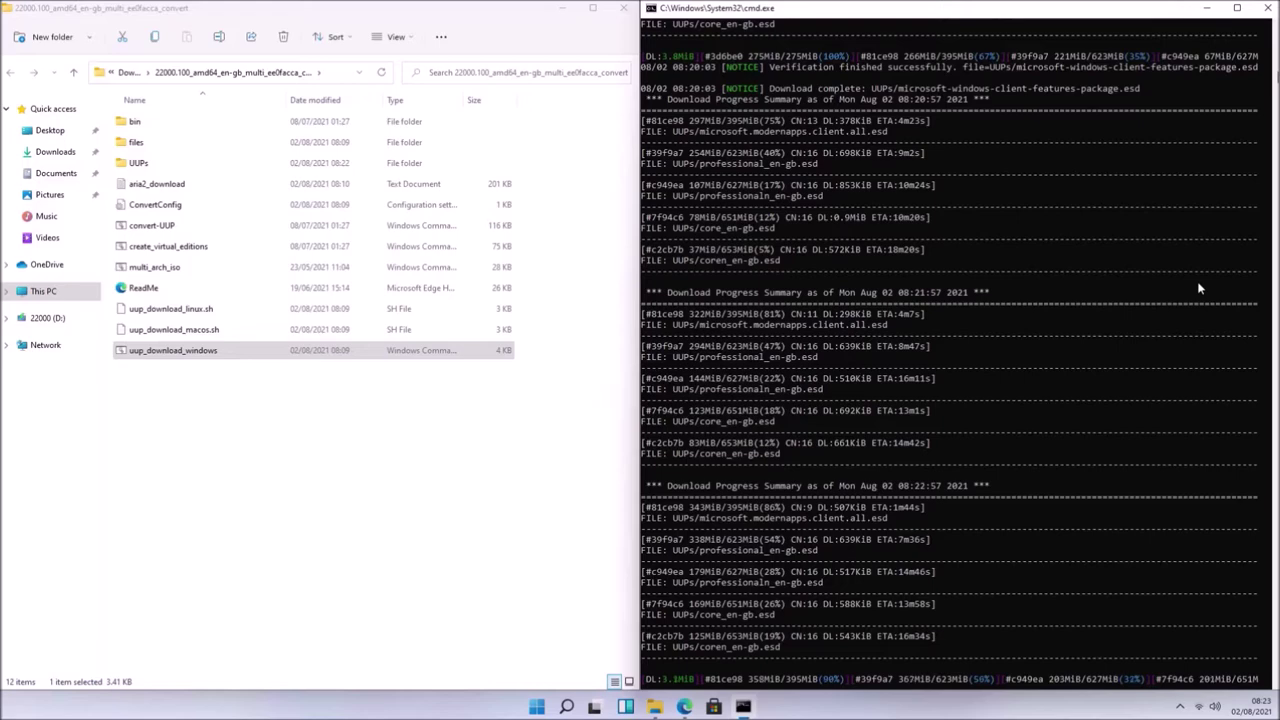
left_click(1198, 287)
left_click(563, 523)
key("alt+Tab")
key("Escape")
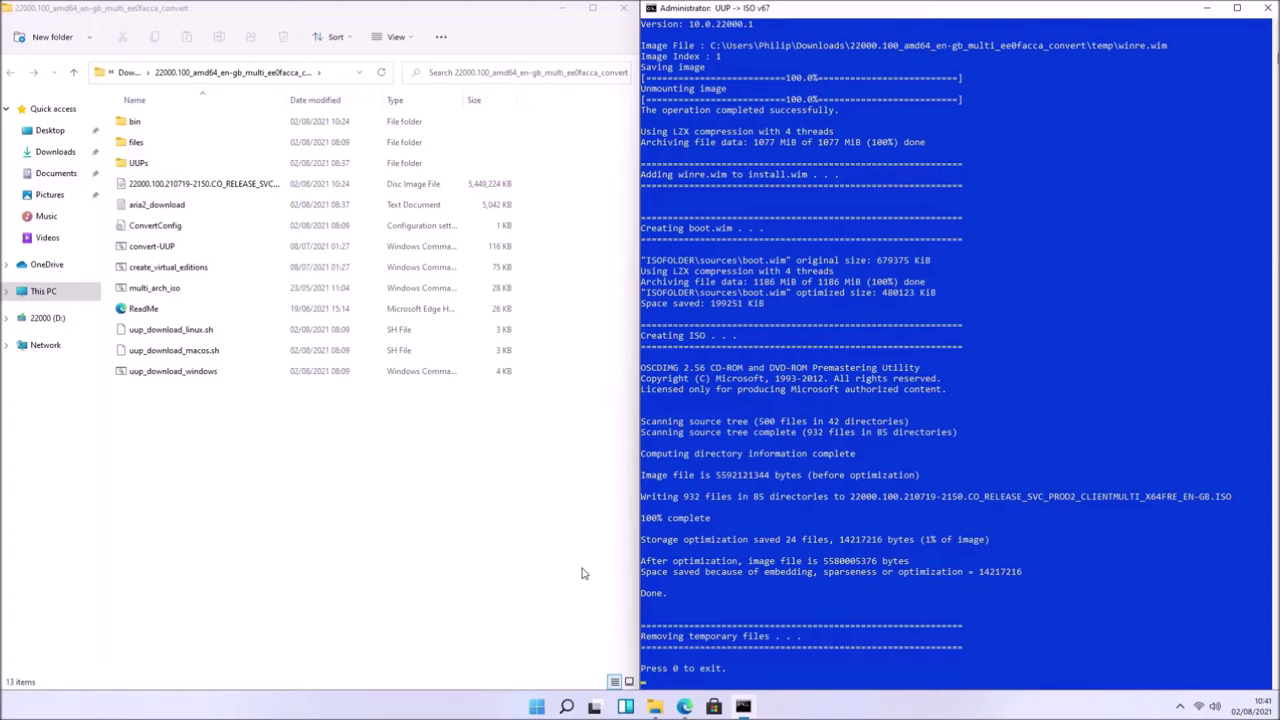
- Exit the converter with 0 once the 5,449,224 KB Windows 11 ISO is built
left_click(810, 540)
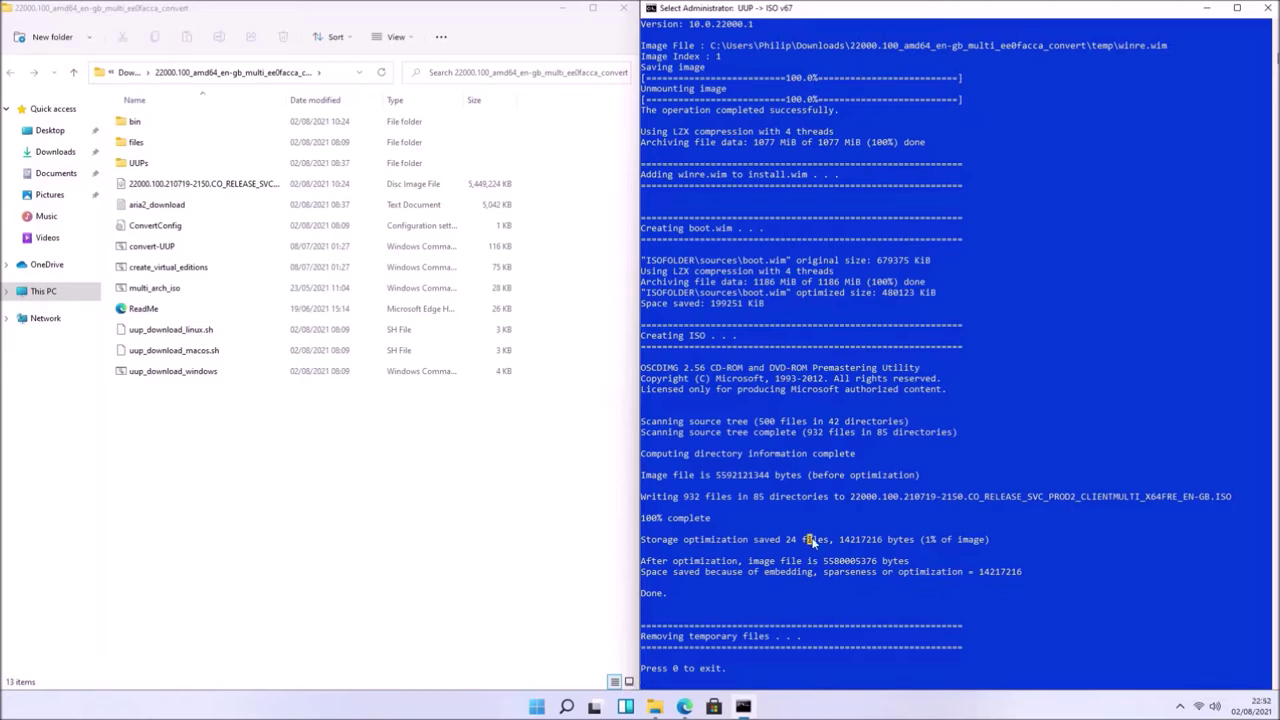
key("Escape")
left_click(927, 478)
key("Escape")
key("0")
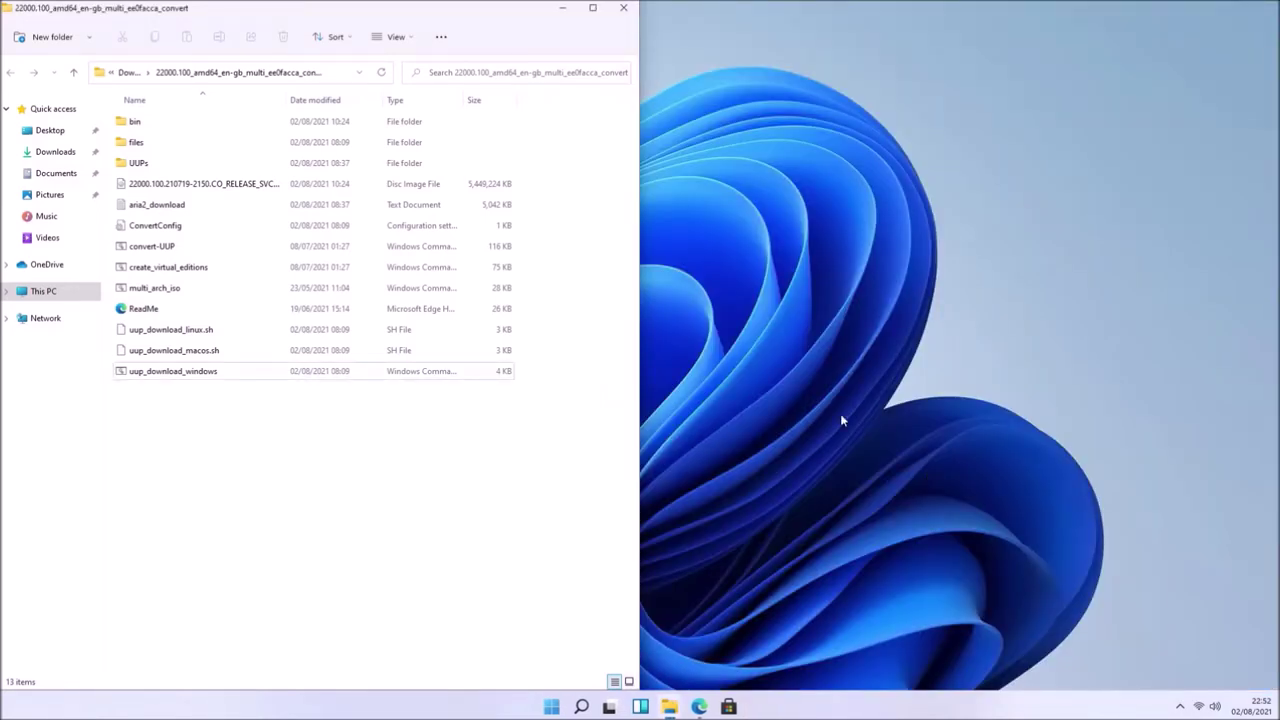
- Mount the Windows 11 ISO as DVD Drive (D:) and browse its sources folder
right_click(257, 189)
left_click(296, 234)
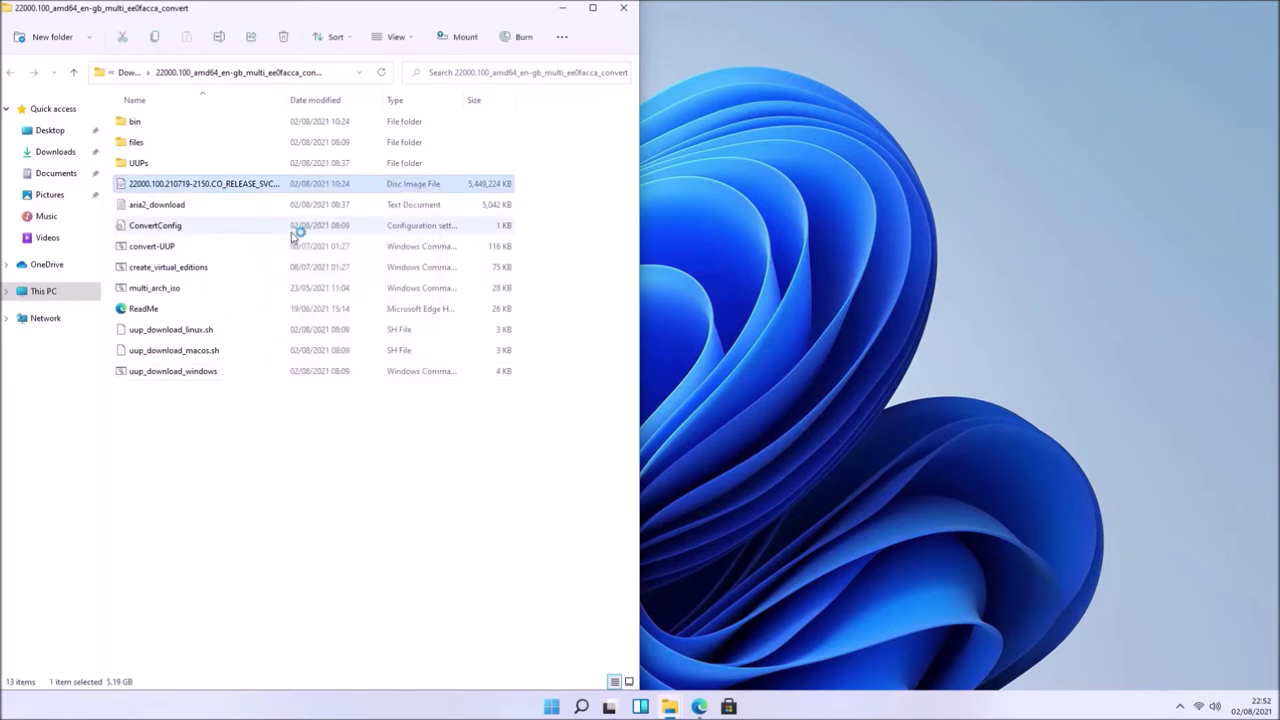
double_click(290, 168)
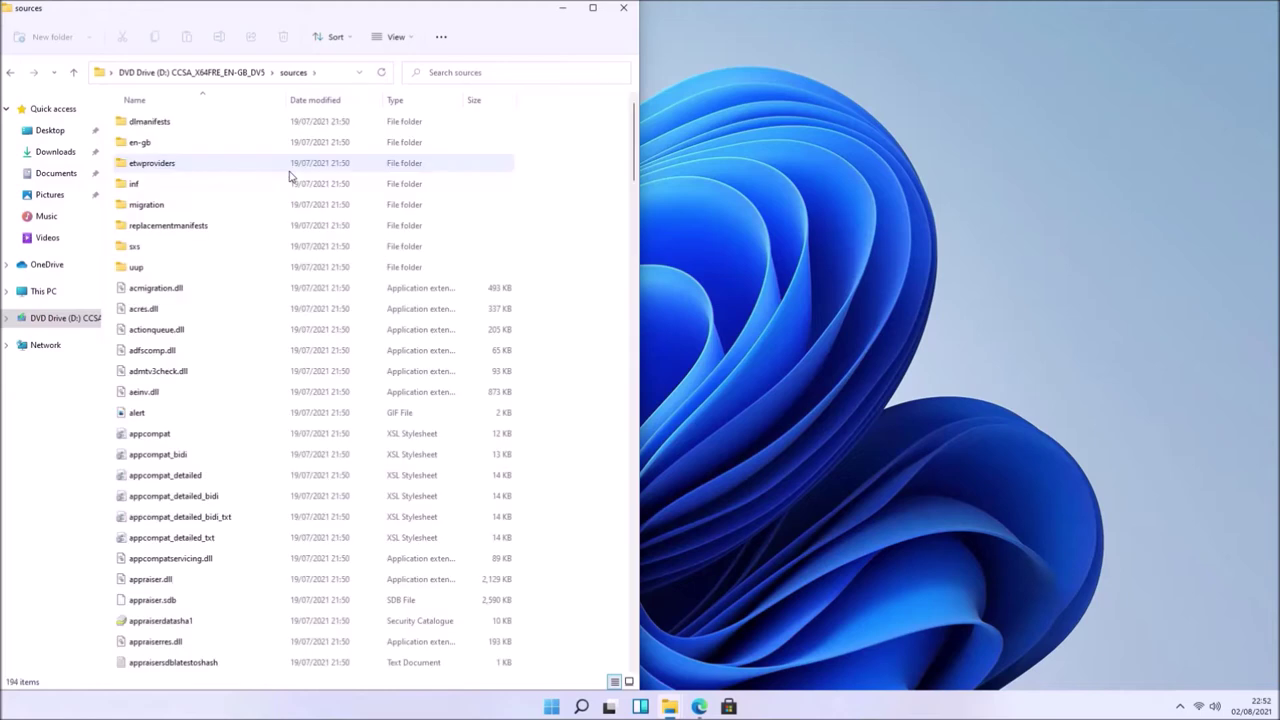
scroll(355, 249, "down", 6)
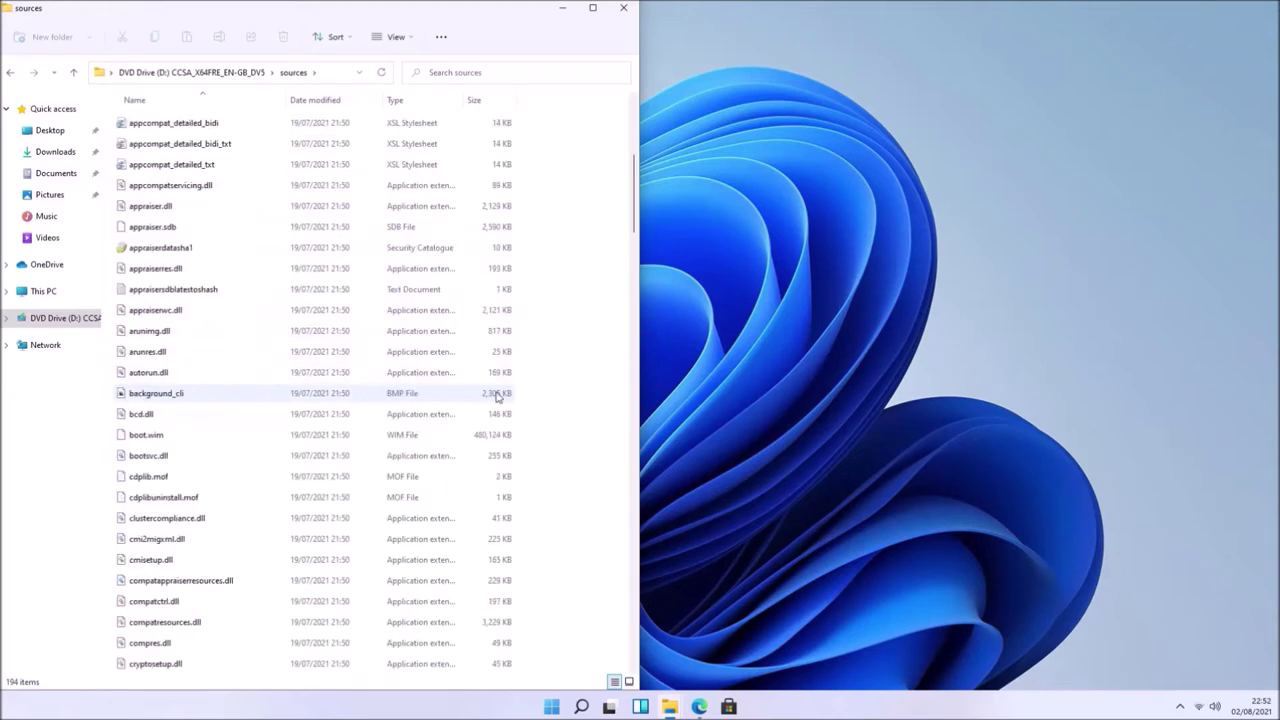
left_click(508, 434)
scroll(508, 440, "down", 7)
scroll(508, 440, "down", 4)
scroll(508, 441, "down", 1)
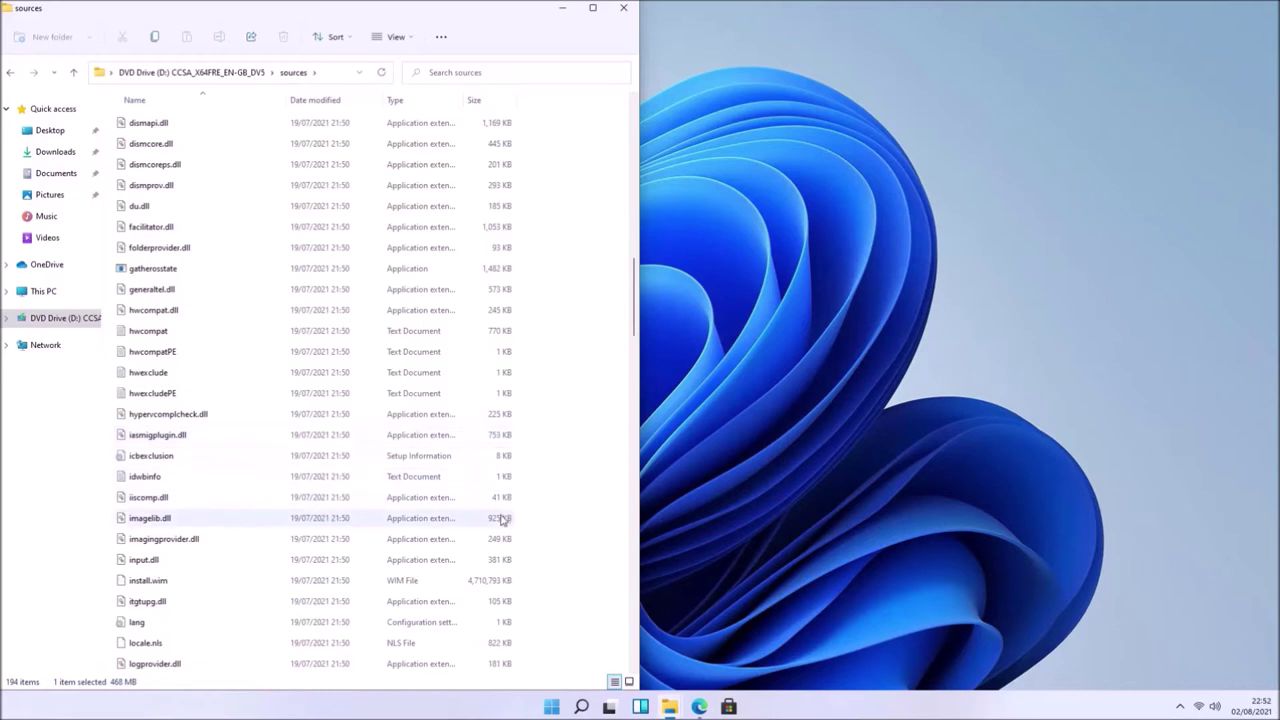
- Check the 4.49 GB install.wim properties, copy the file, and go to This PC
right_click(497, 580)
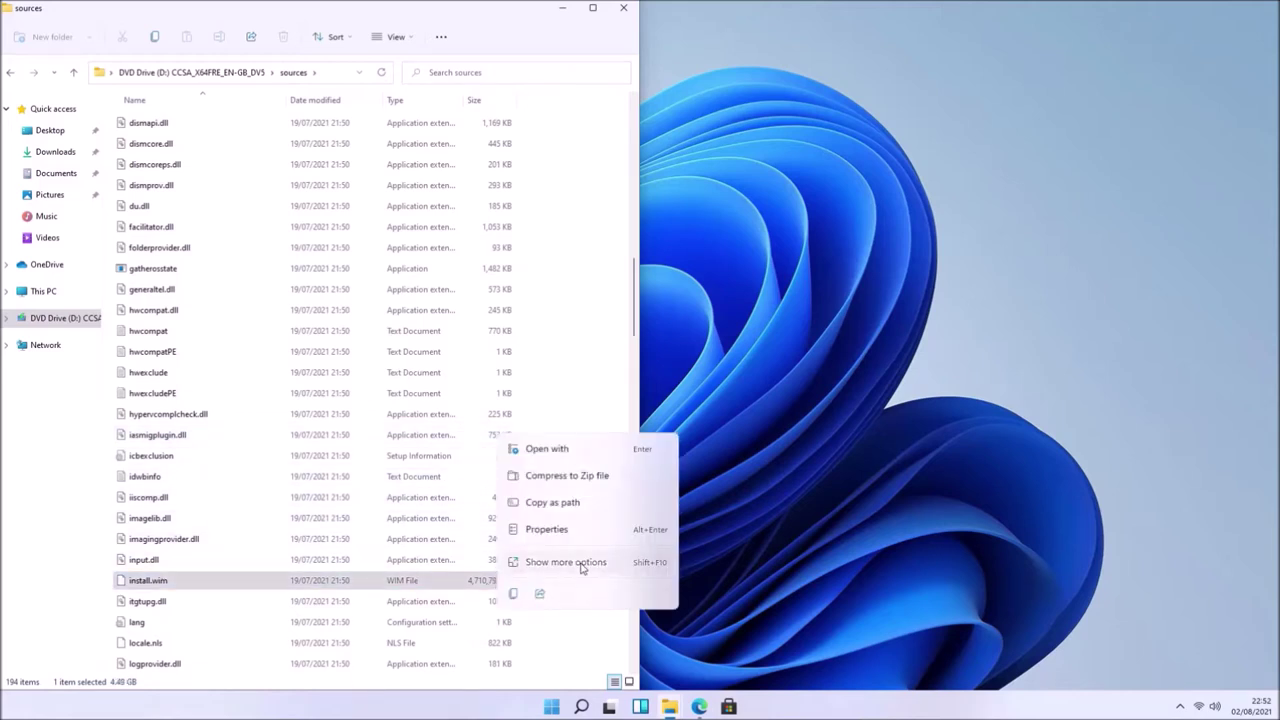
left_click(586, 536)
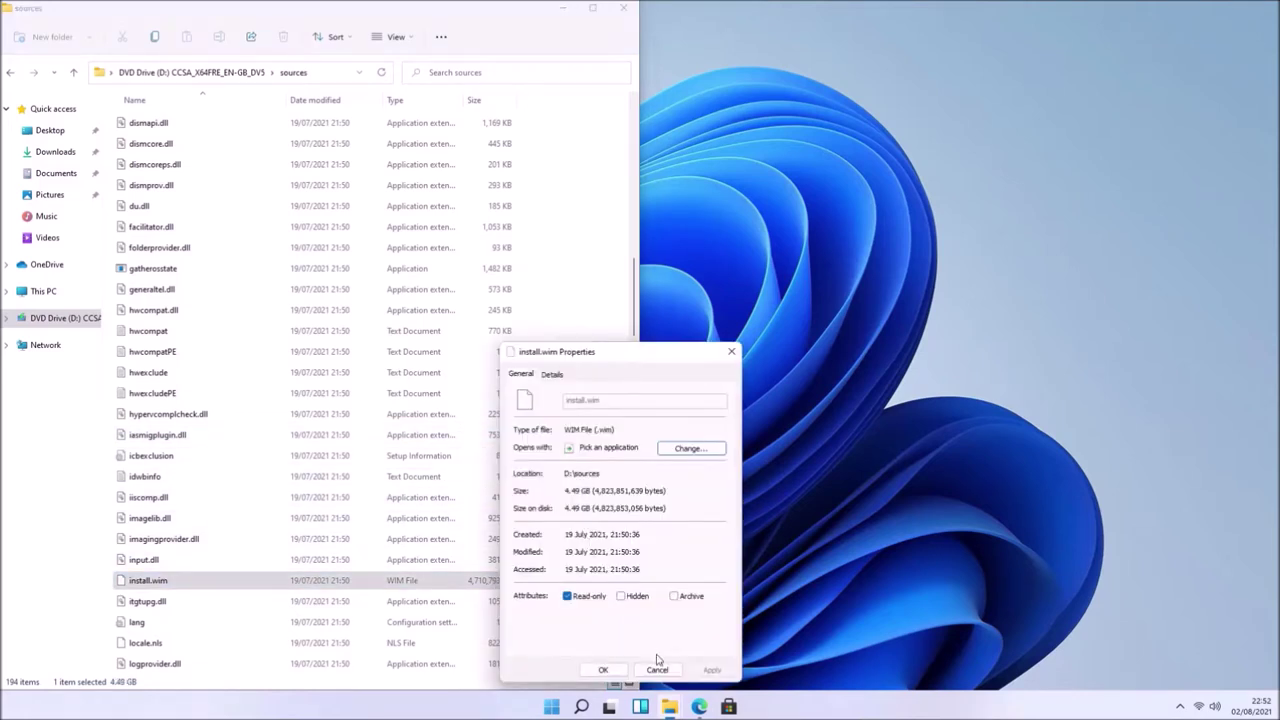
left_click(603, 669)
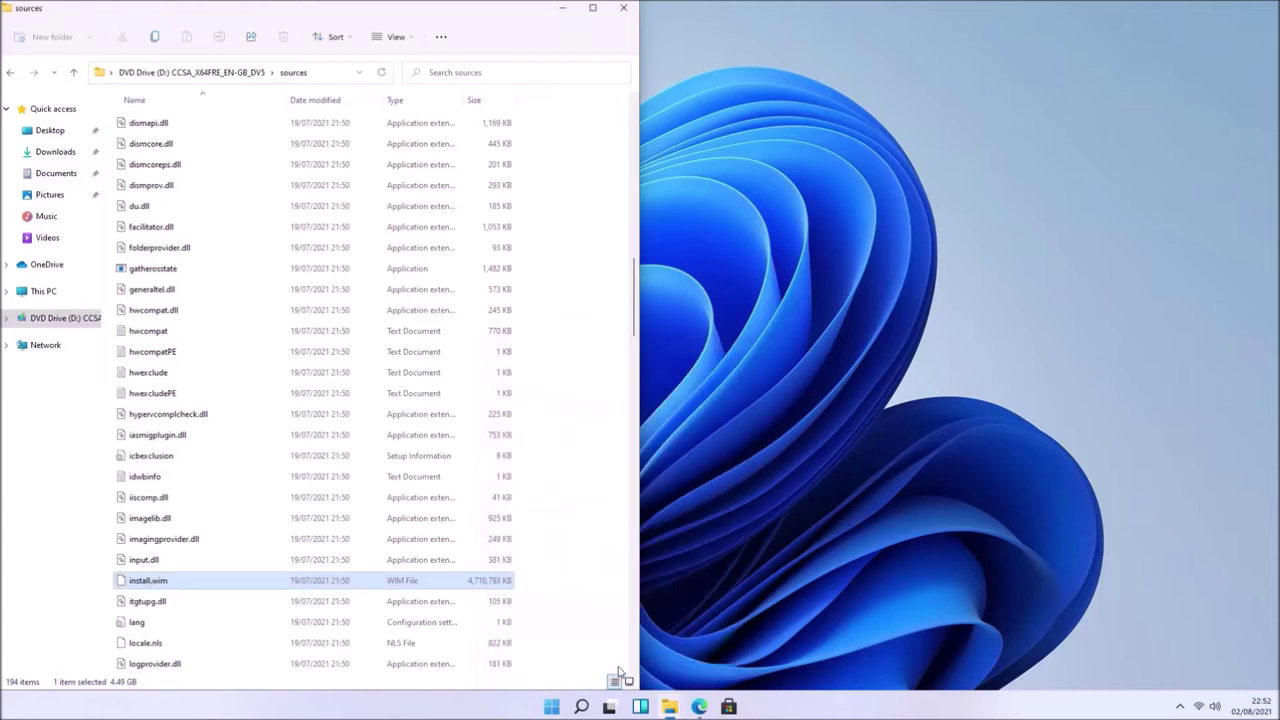
right_click(386, 589)
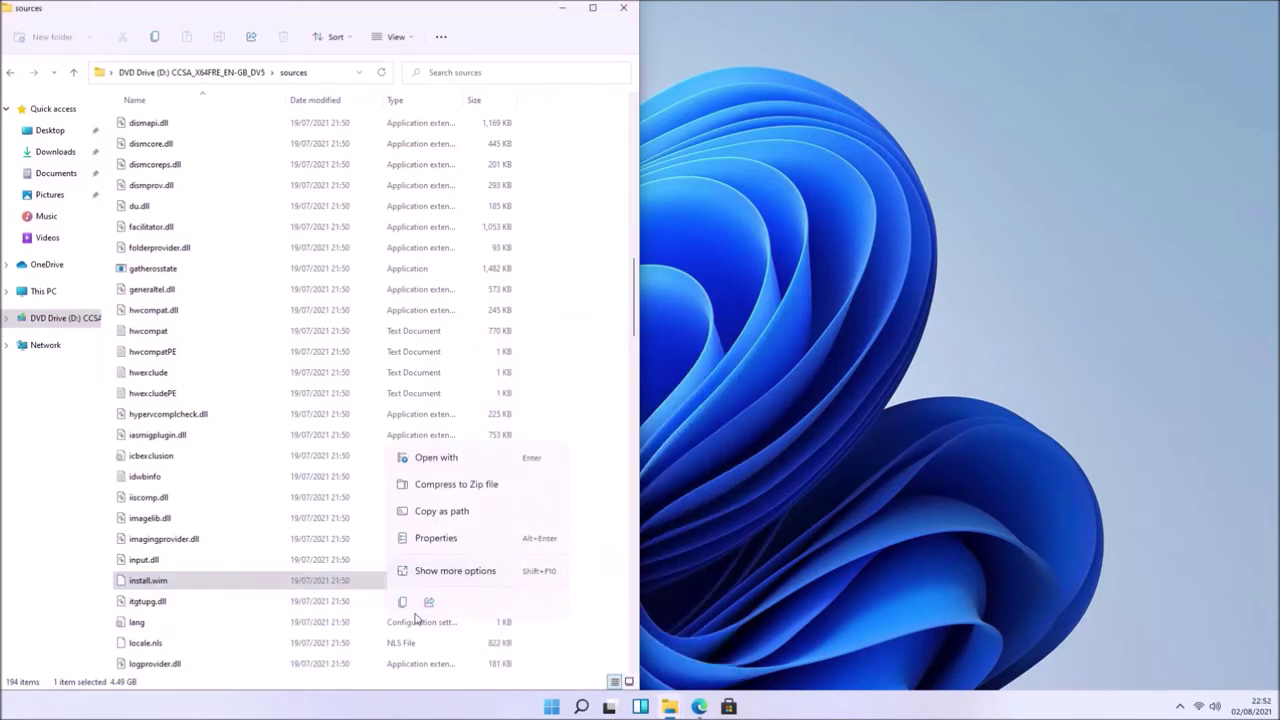
left_click(382, 580)
left_click(43, 293)
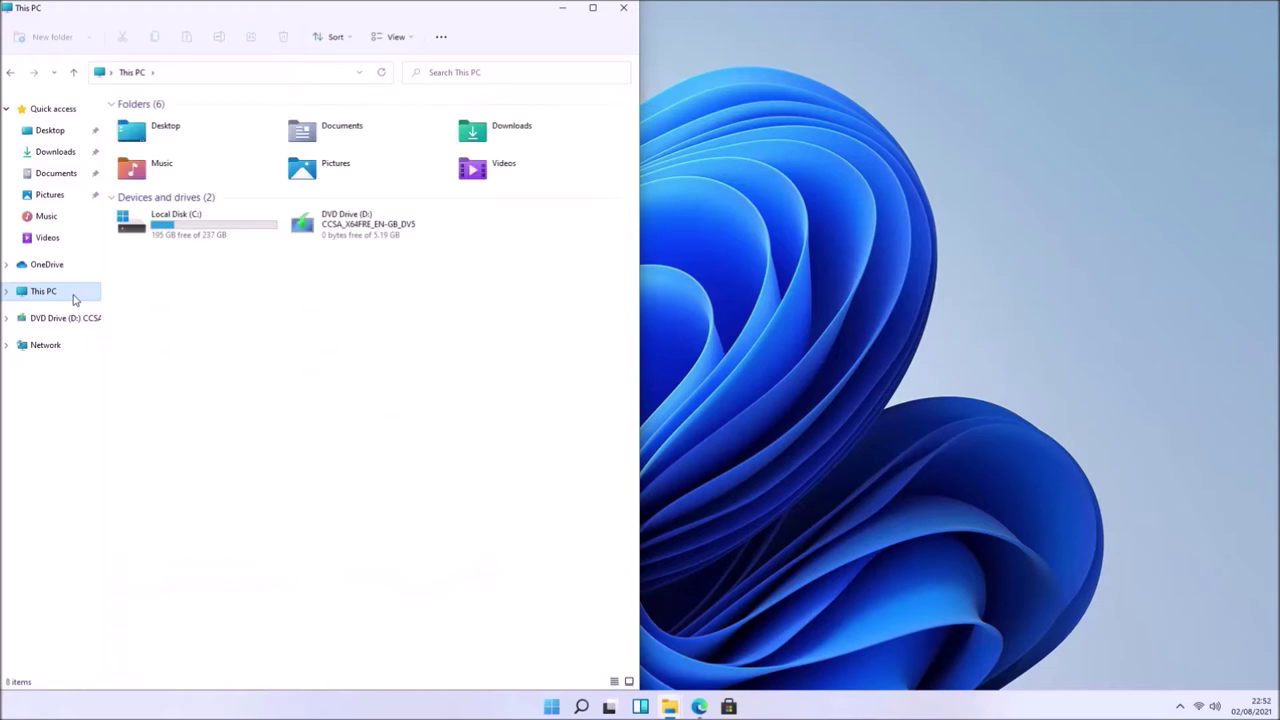
- Paste install.wim into the root of Local Disk (C:) with administrator permission
double_click(201, 225)
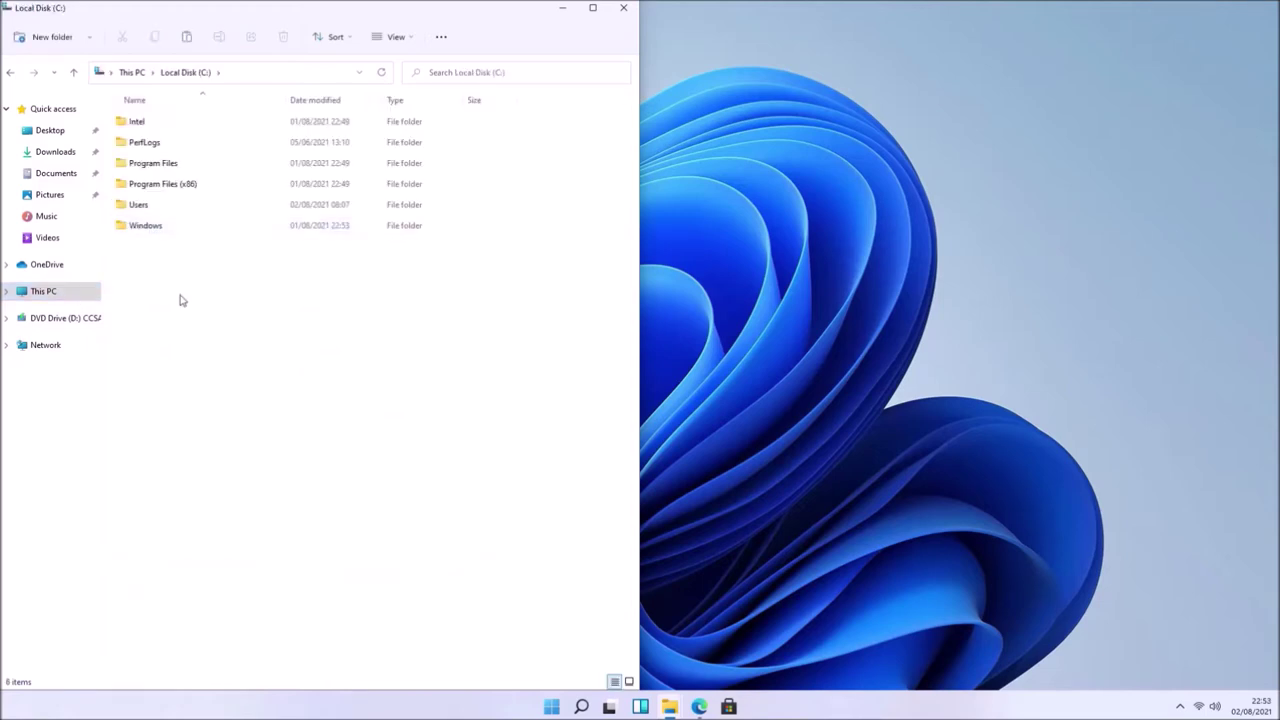
right_click(172, 328)
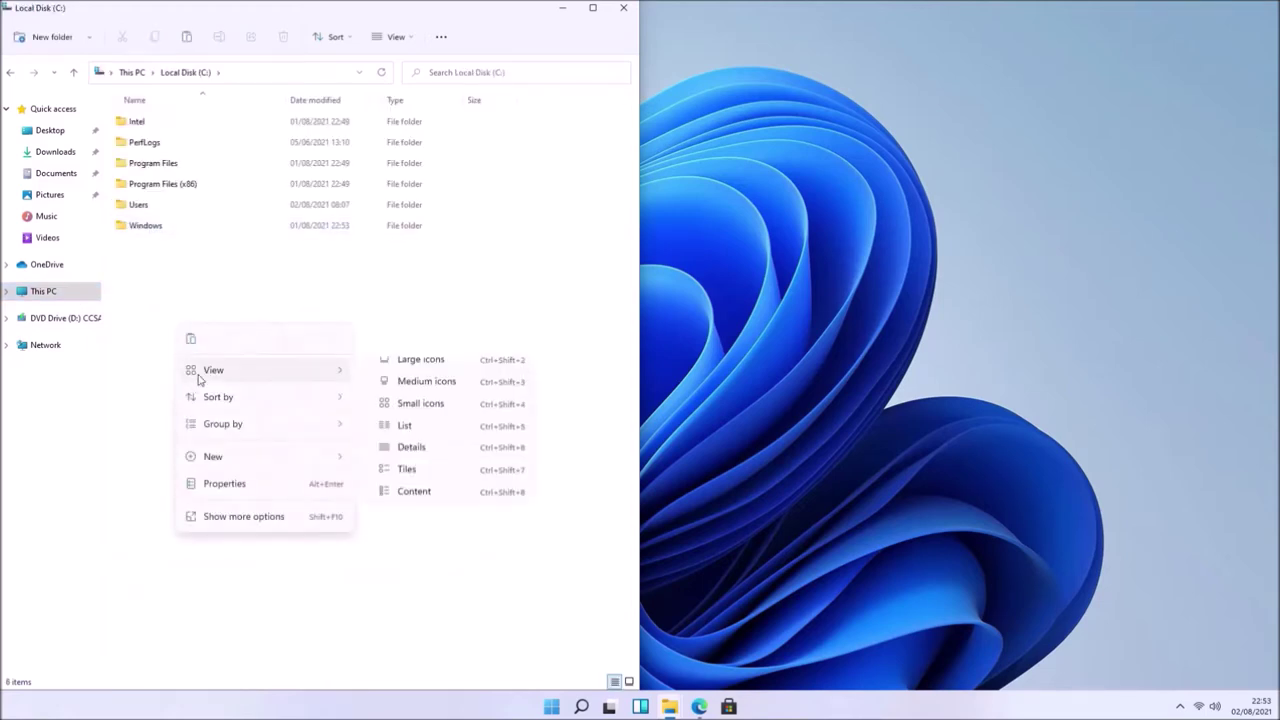
left_click(193, 340)
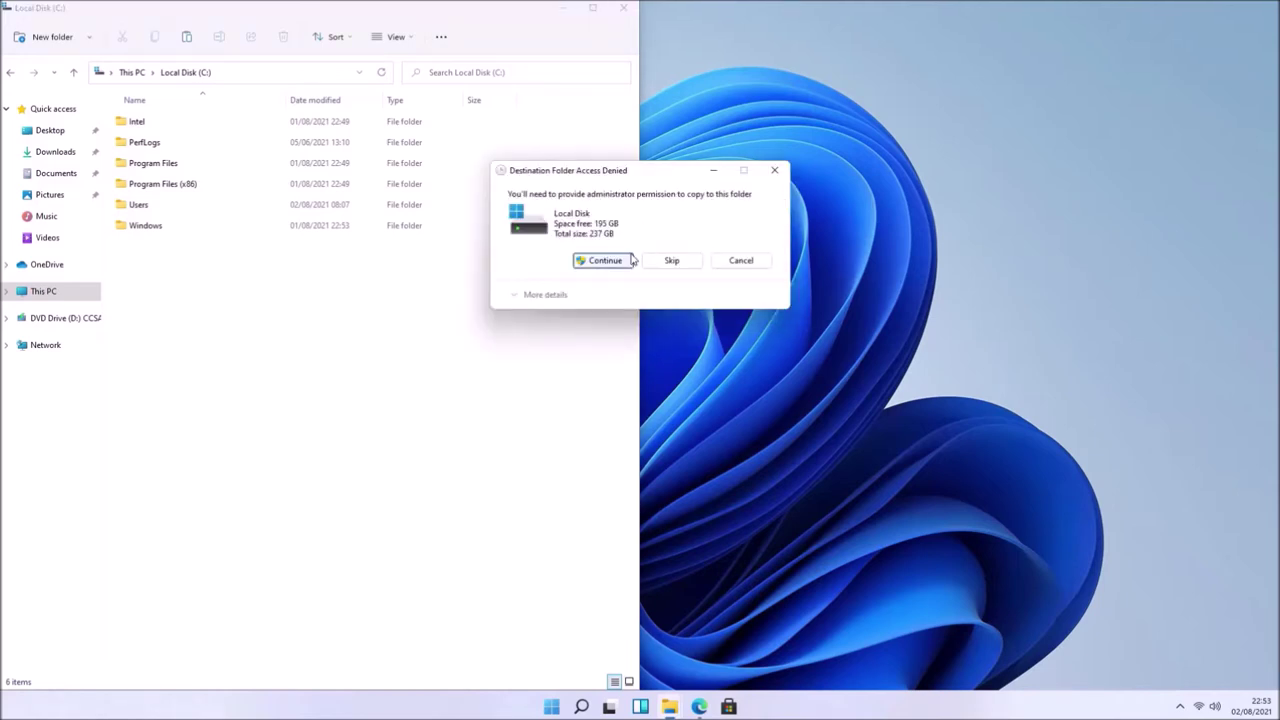
left_click(629, 259)
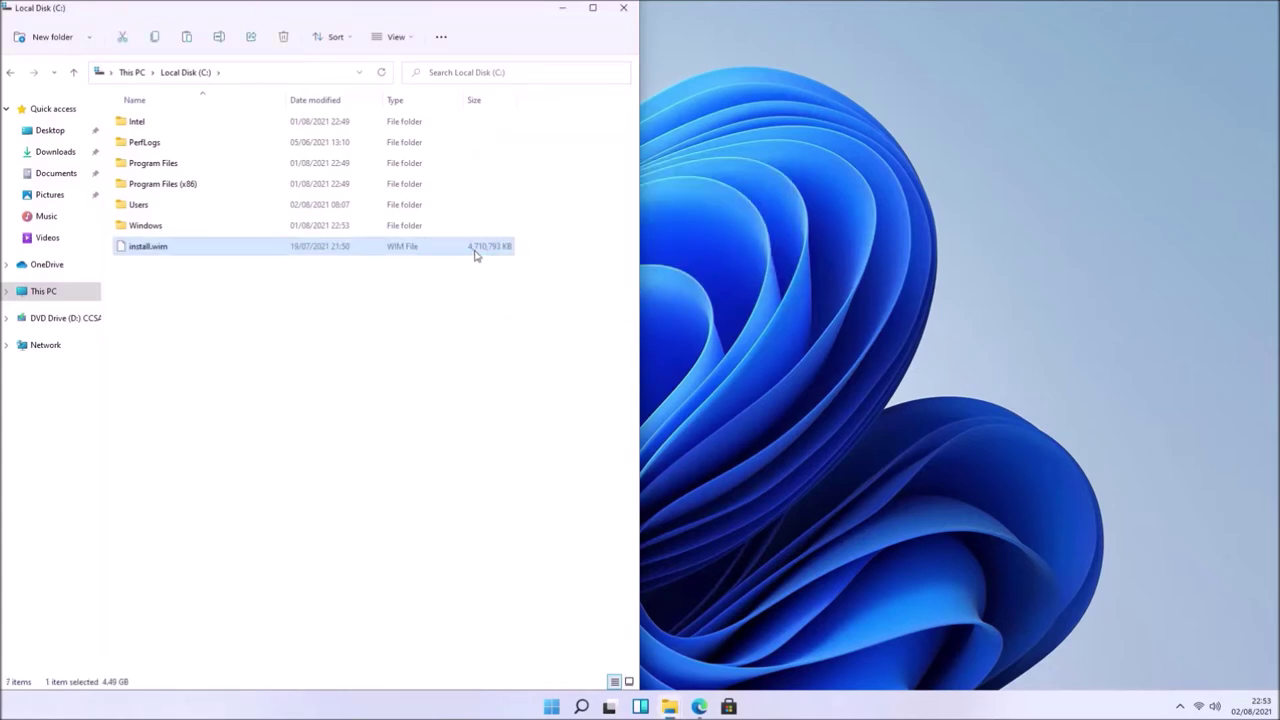
- Clear the Read-only attribute on the copied install.wim and apply it
right_click(476, 254)
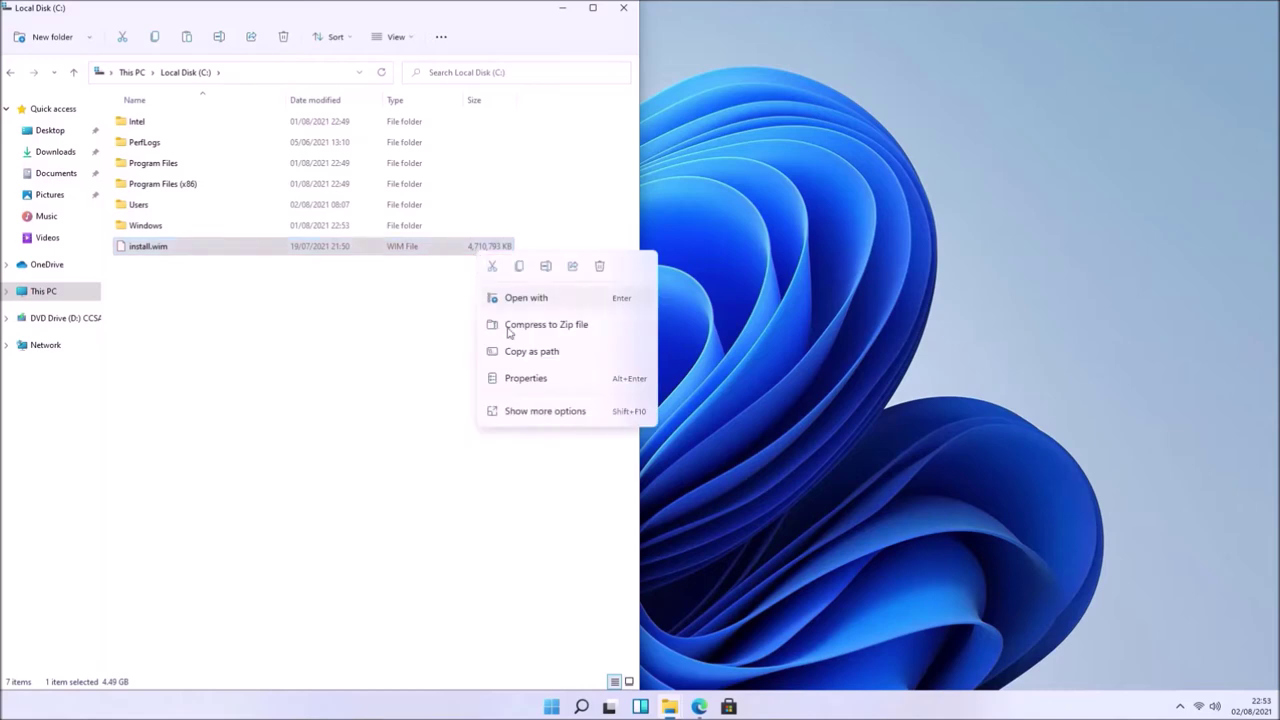
left_click(527, 378)
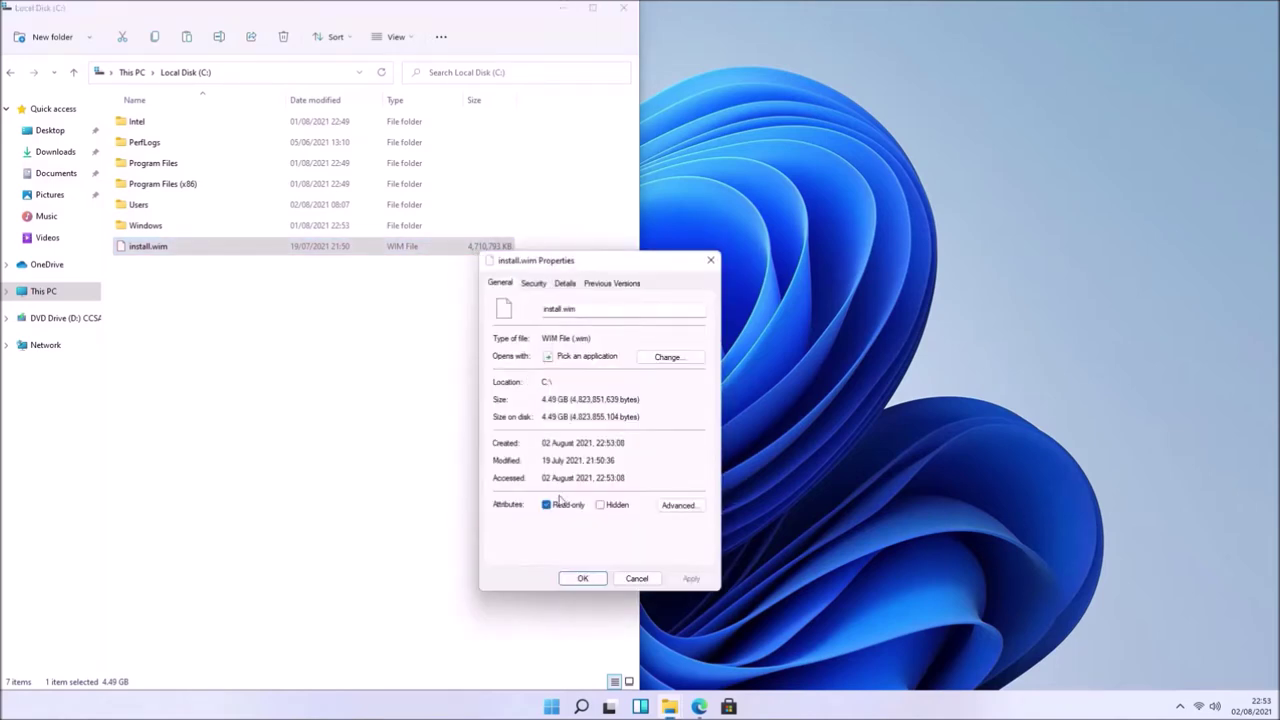
left_click(562, 508)
left_click(691, 578)
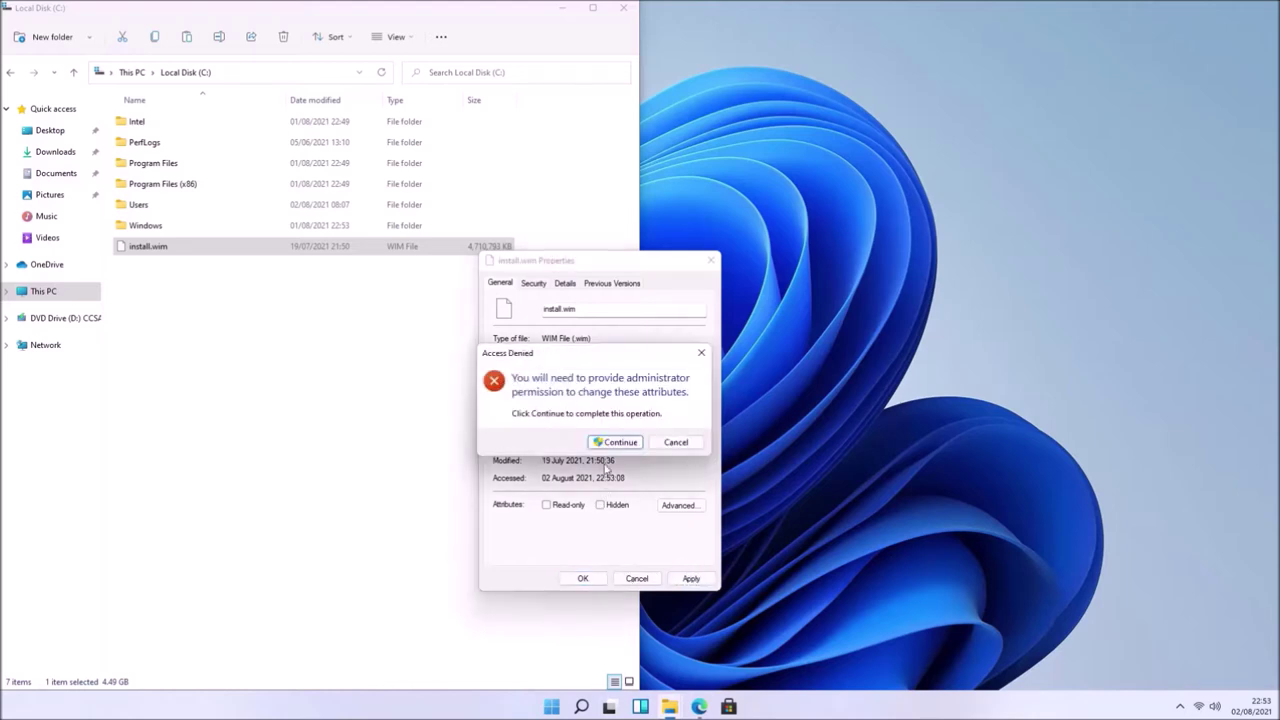
left_click(615, 442)
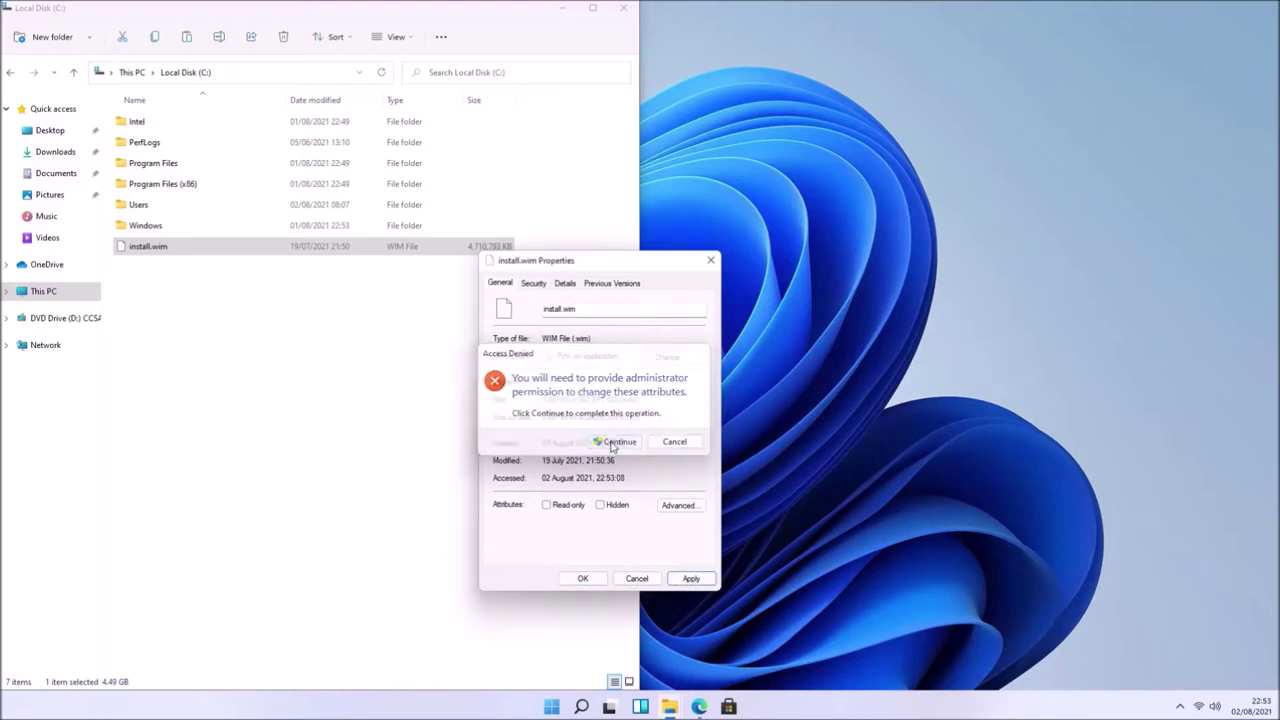
left_click(584, 579)
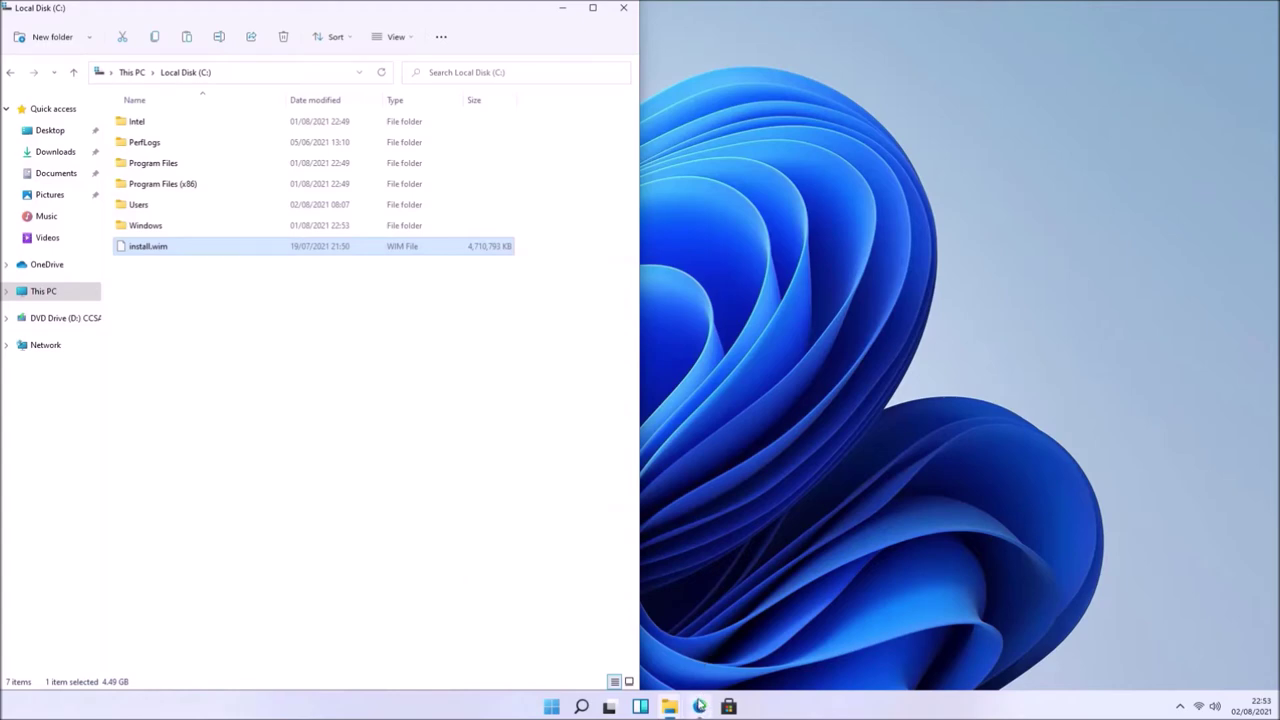
left_click(700, 706)
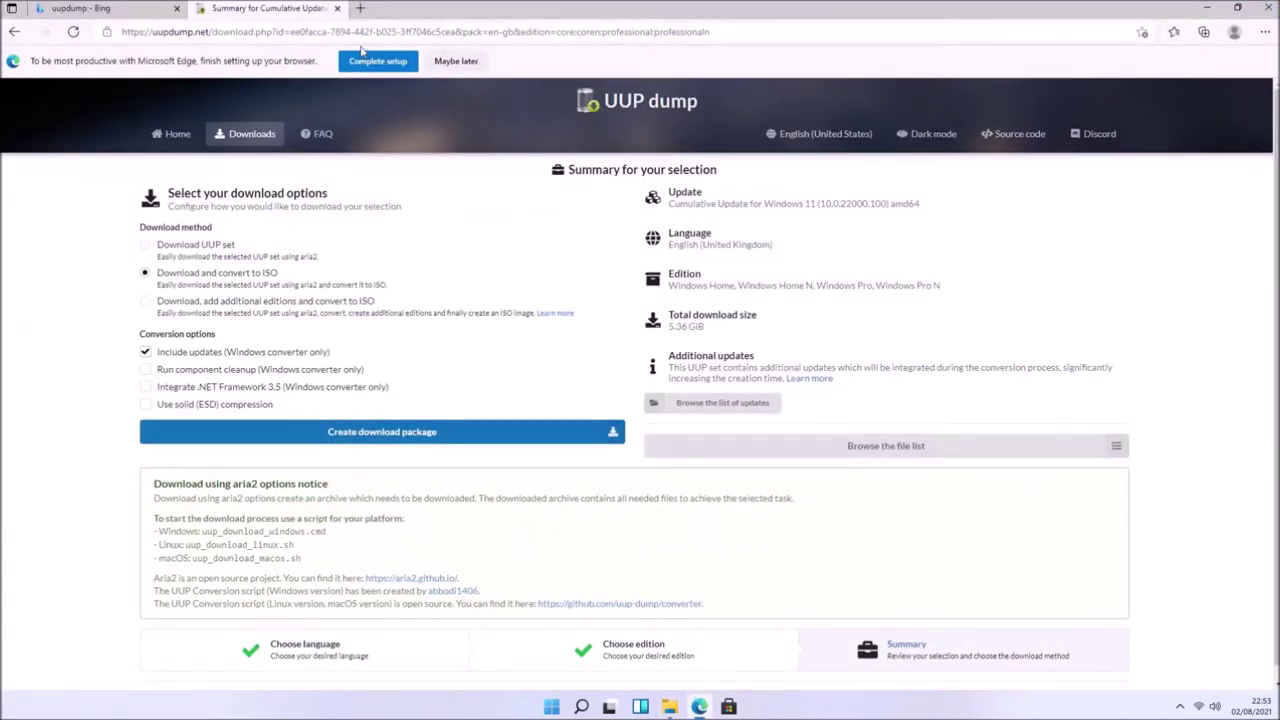
- Open dellwindowsreinstallationguide.com's Windows 10 OEM and Retail guide at Driver Pack Slipstream
left_click(360, 8)
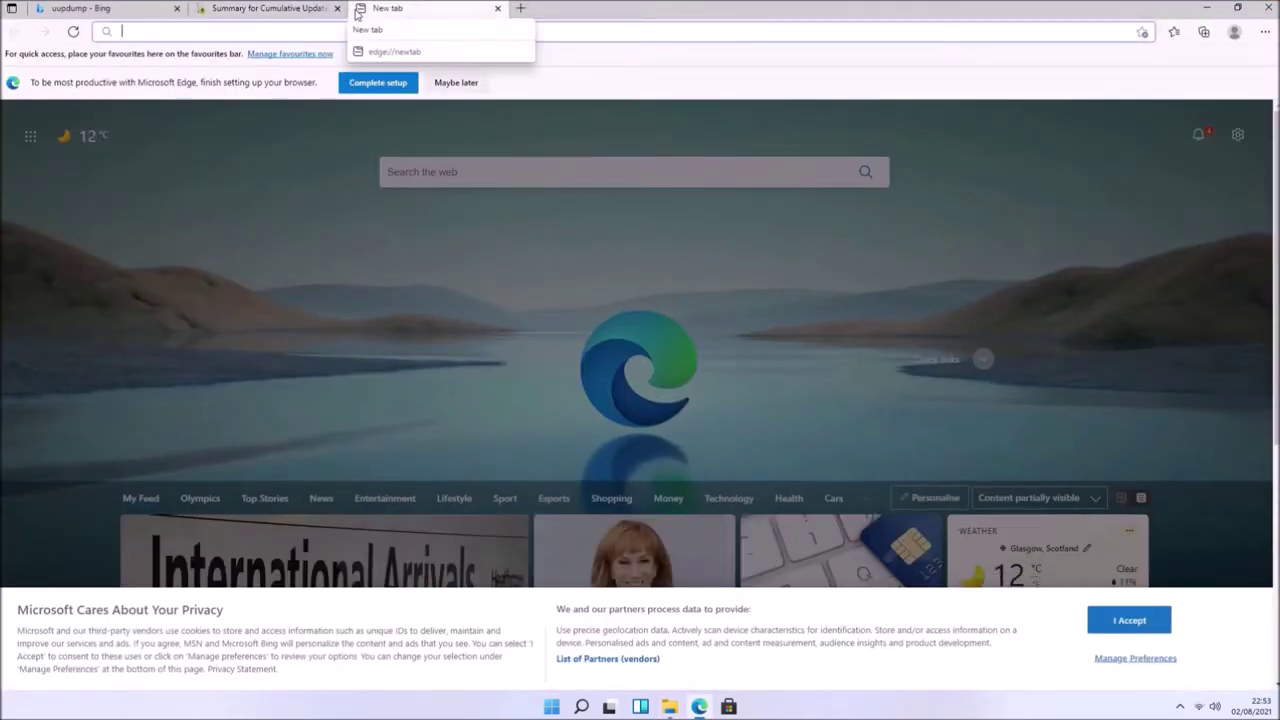
type("dell")
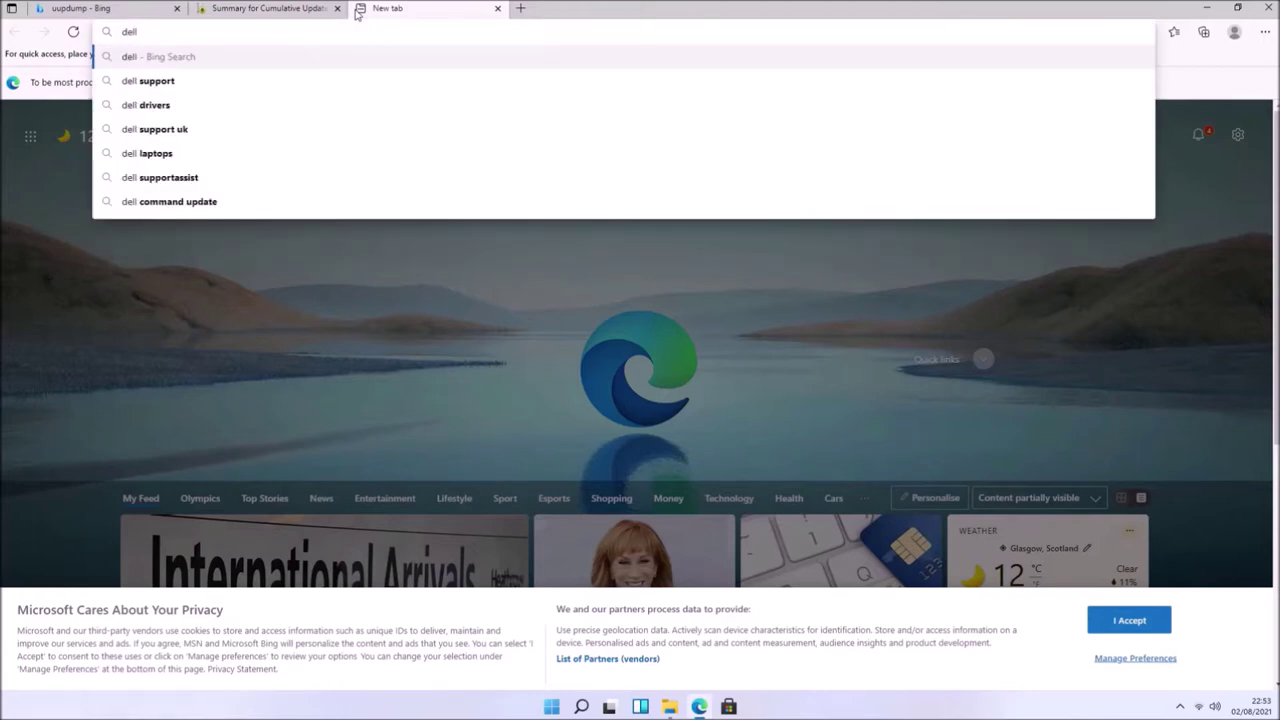
type("windowsre")
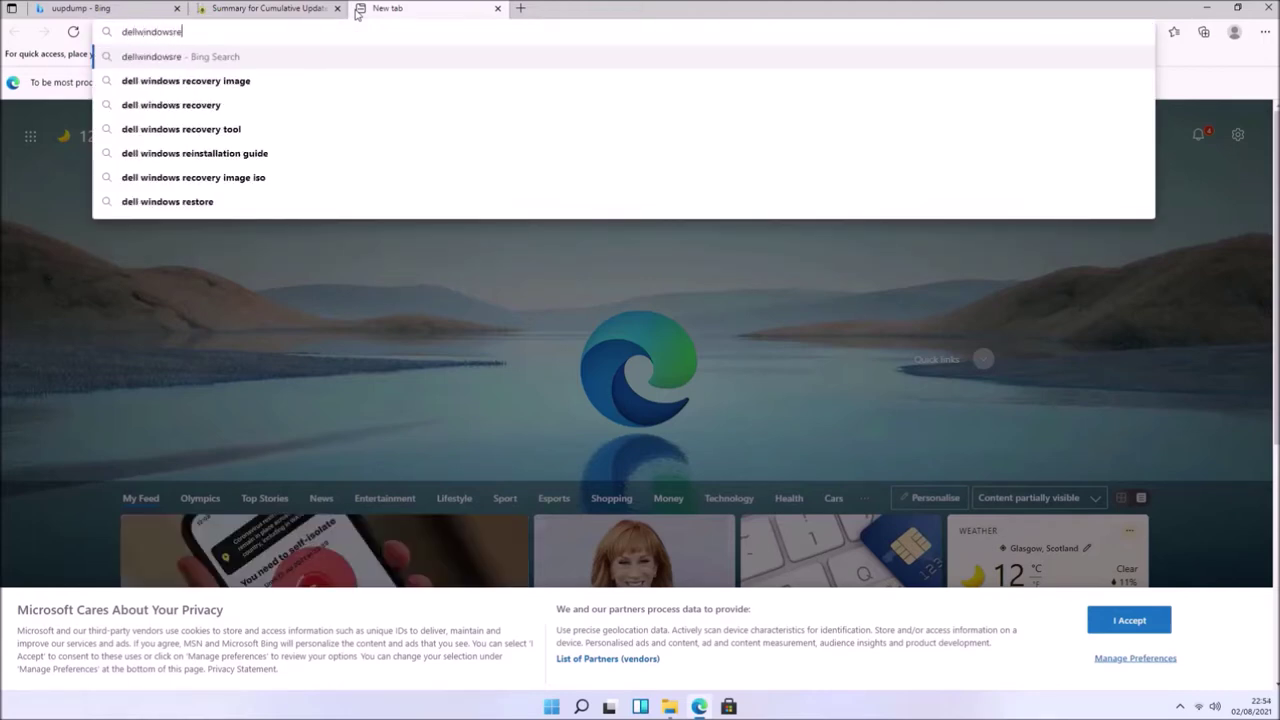
type("installationguid")
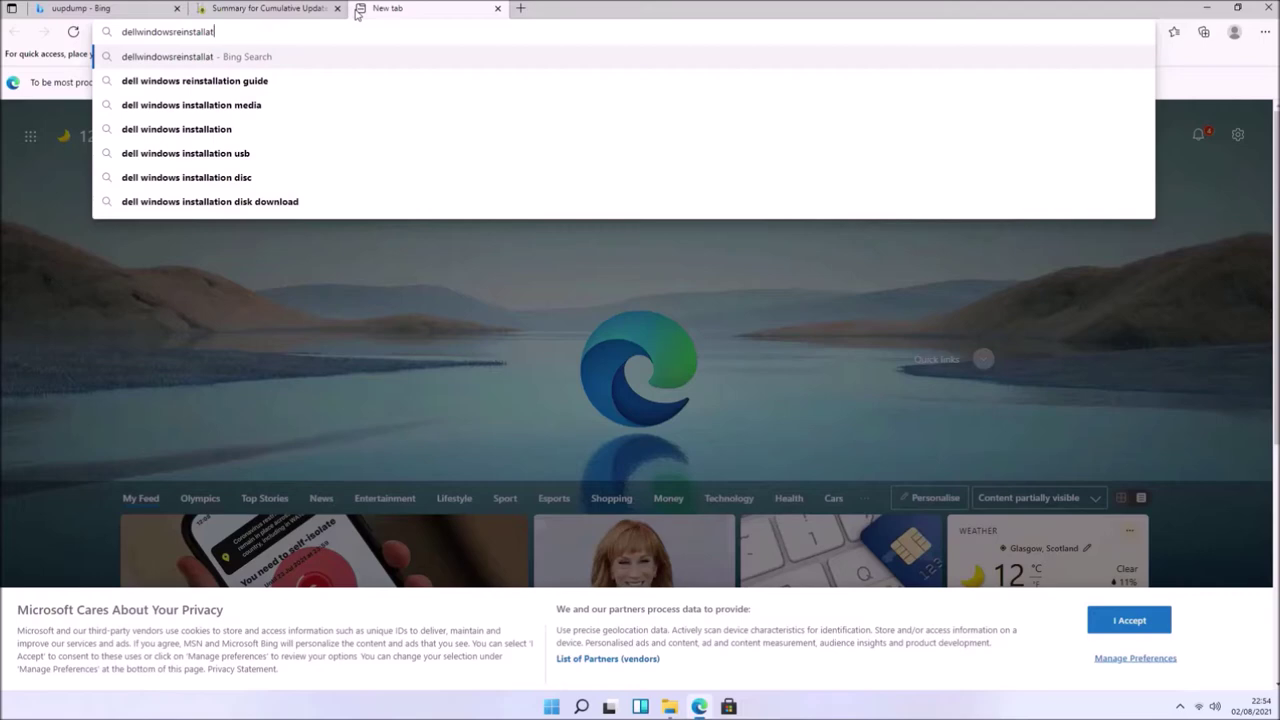
type("e.com")
key("Return")
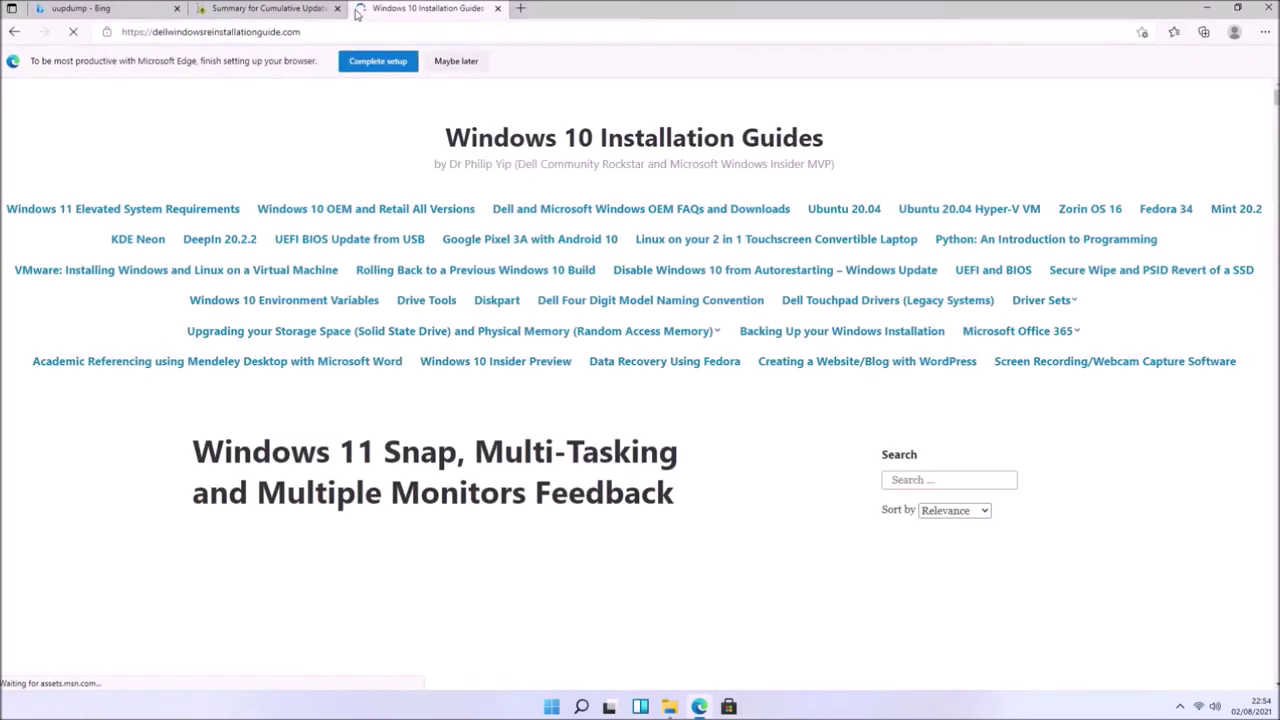
left_click(366, 216)
scroll(450, 308, "down", 10)
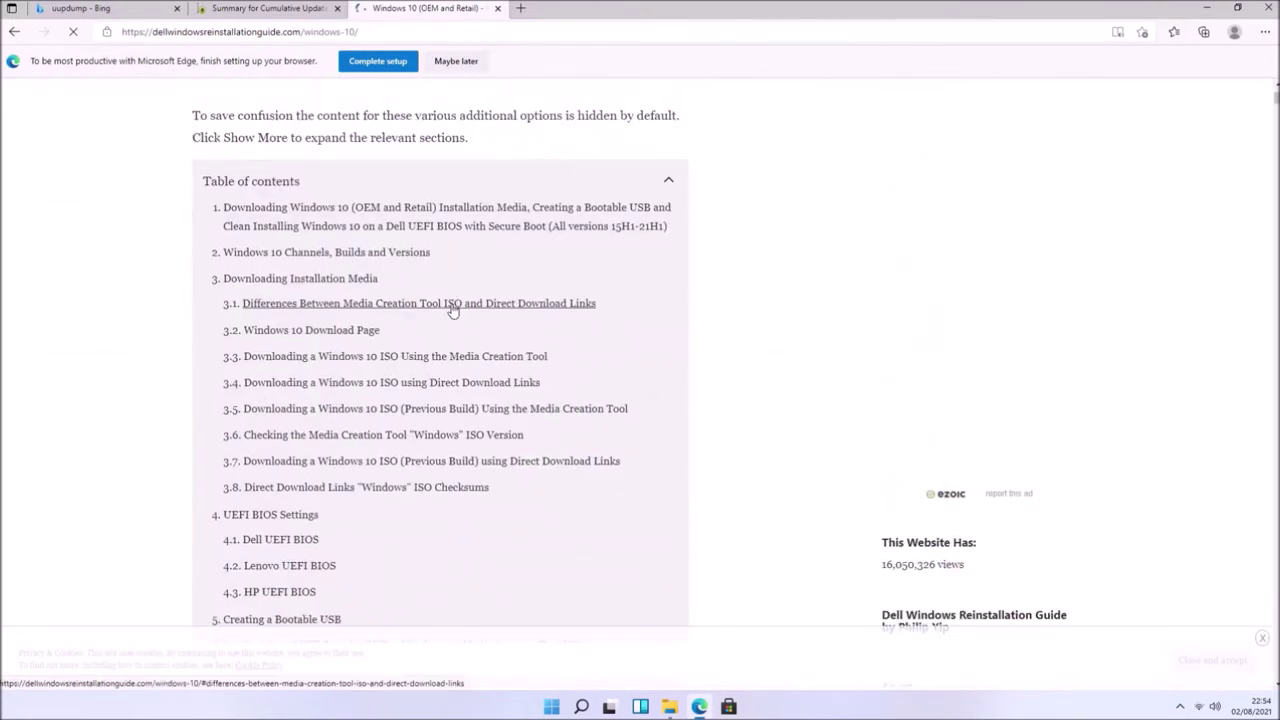
scroll(452, 311, "down", 4)
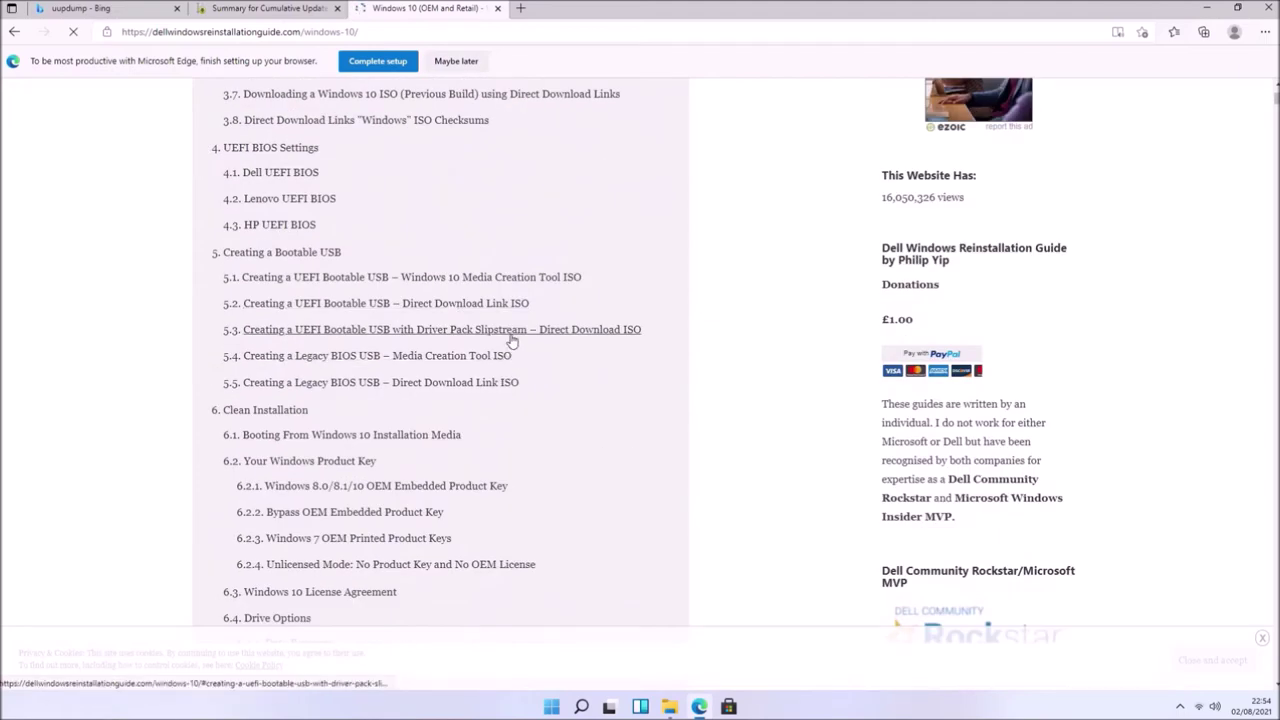
left_click(510, 332)
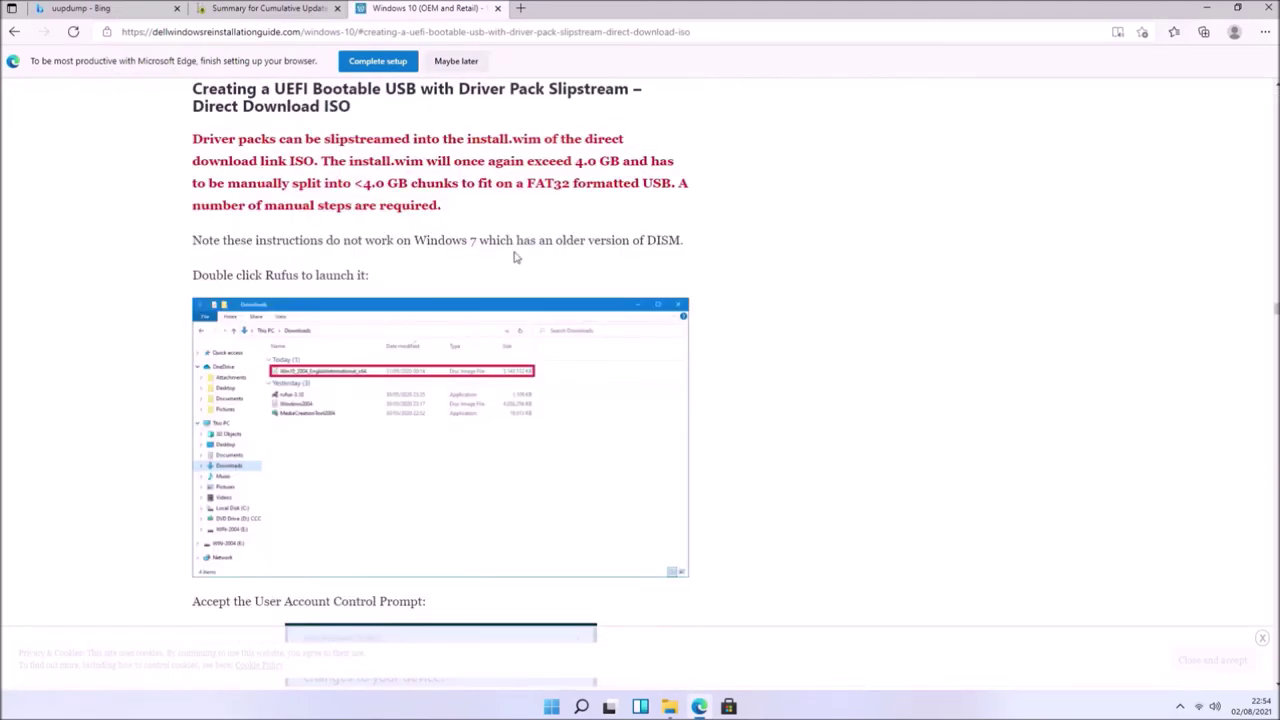
- Snap the browser to the right half and open the guide's Dell link in a new tab
key("super+Right")
scroll(1172, 215, "down", 10)
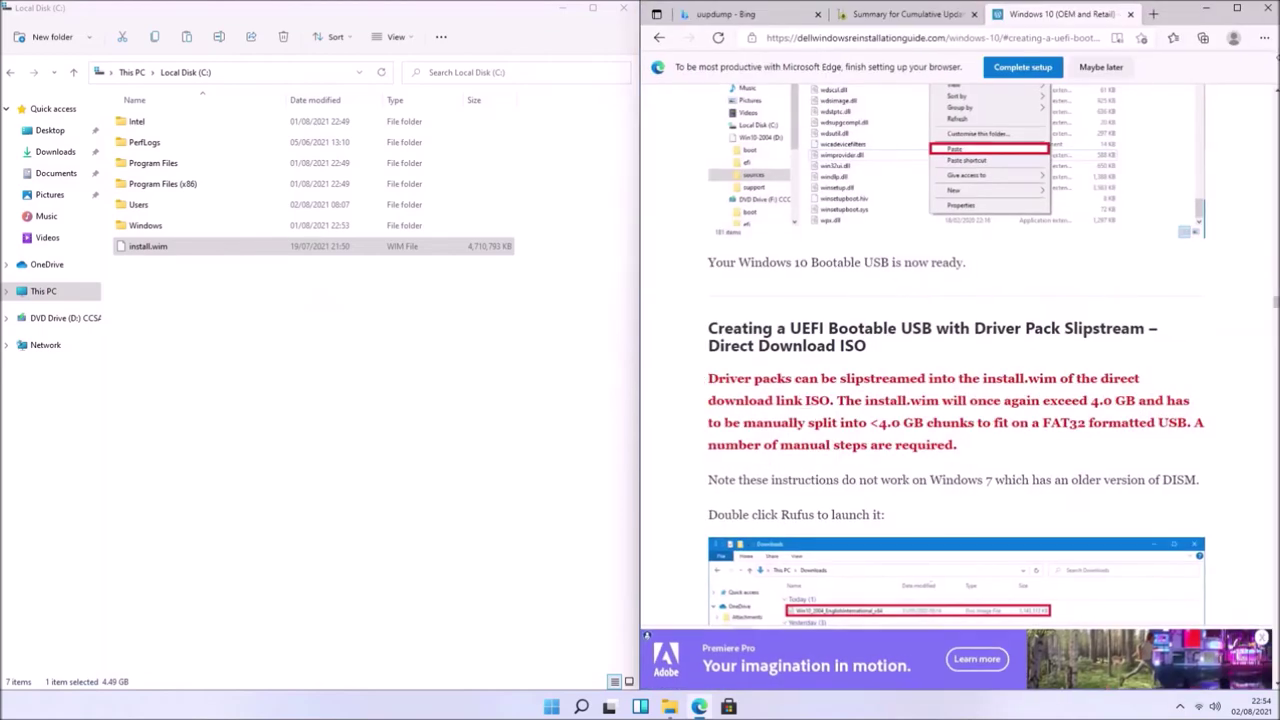
scroll(1175, 220, "down", 15)
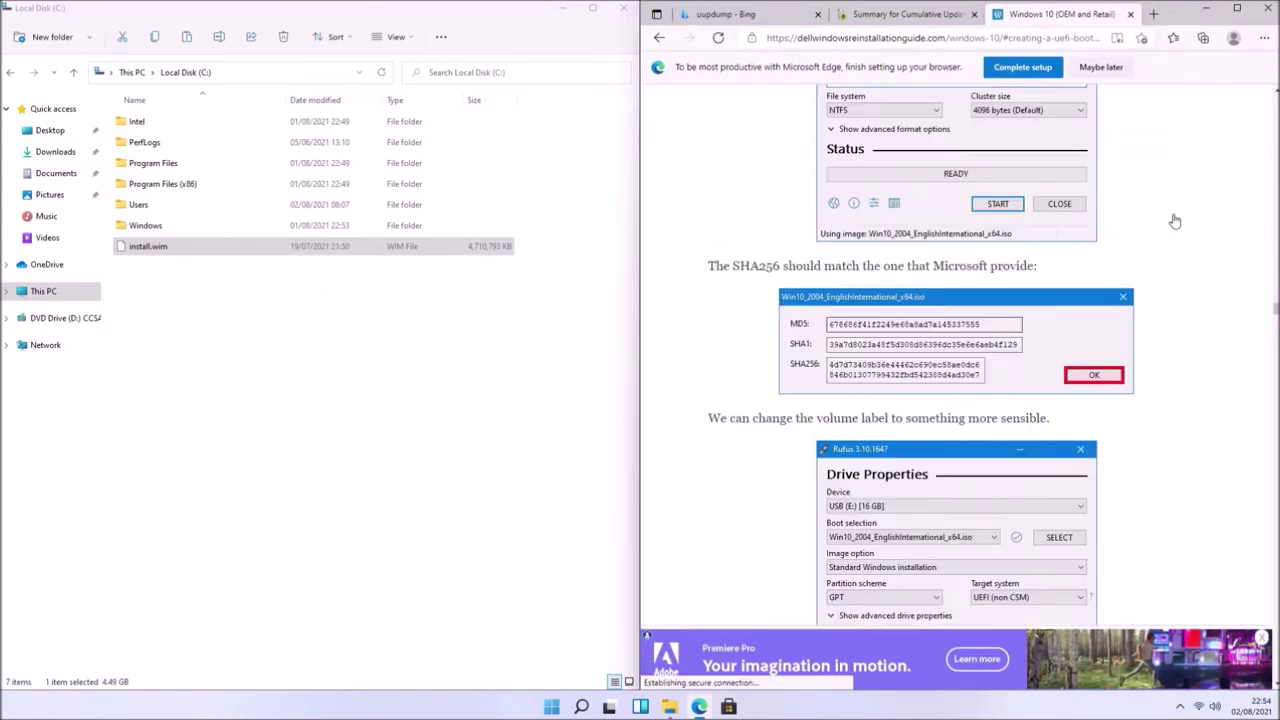
scroll(1175, 220, "down", 15)
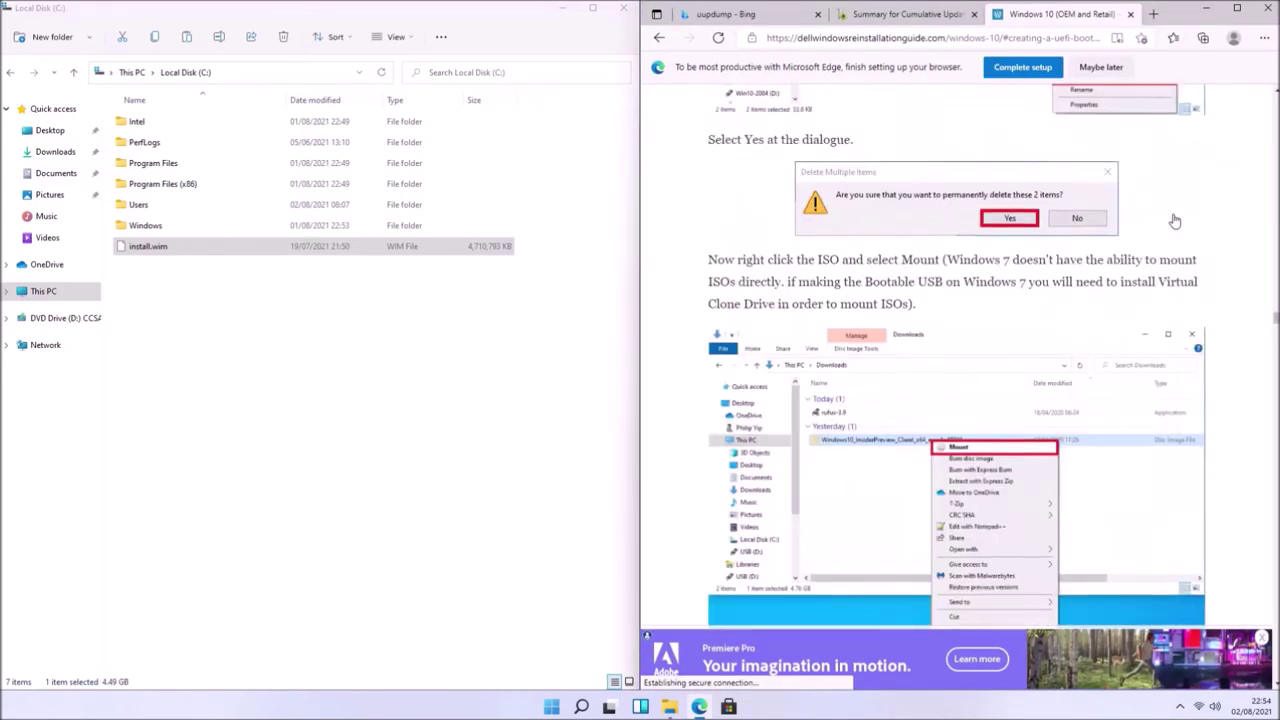
scroll(1175, 220, "down", 12)
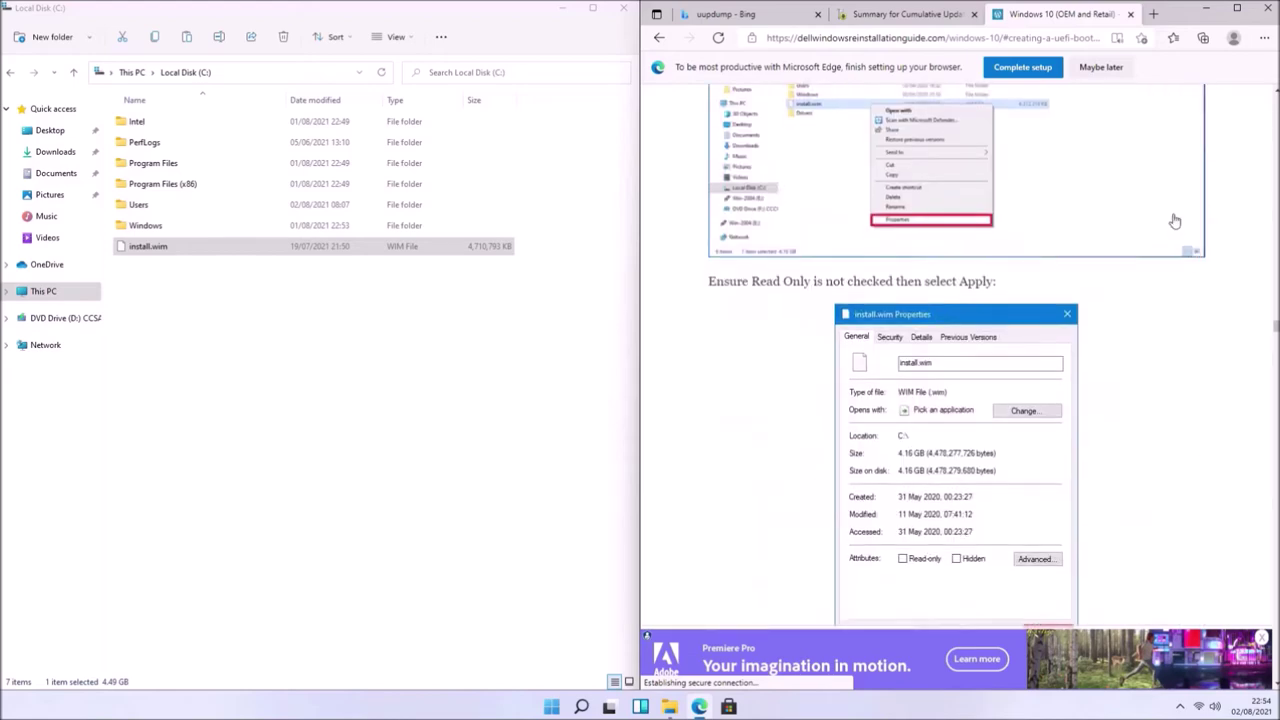
right_click(730, 170)
left_click(757, 184)
left_click(1043, 18)
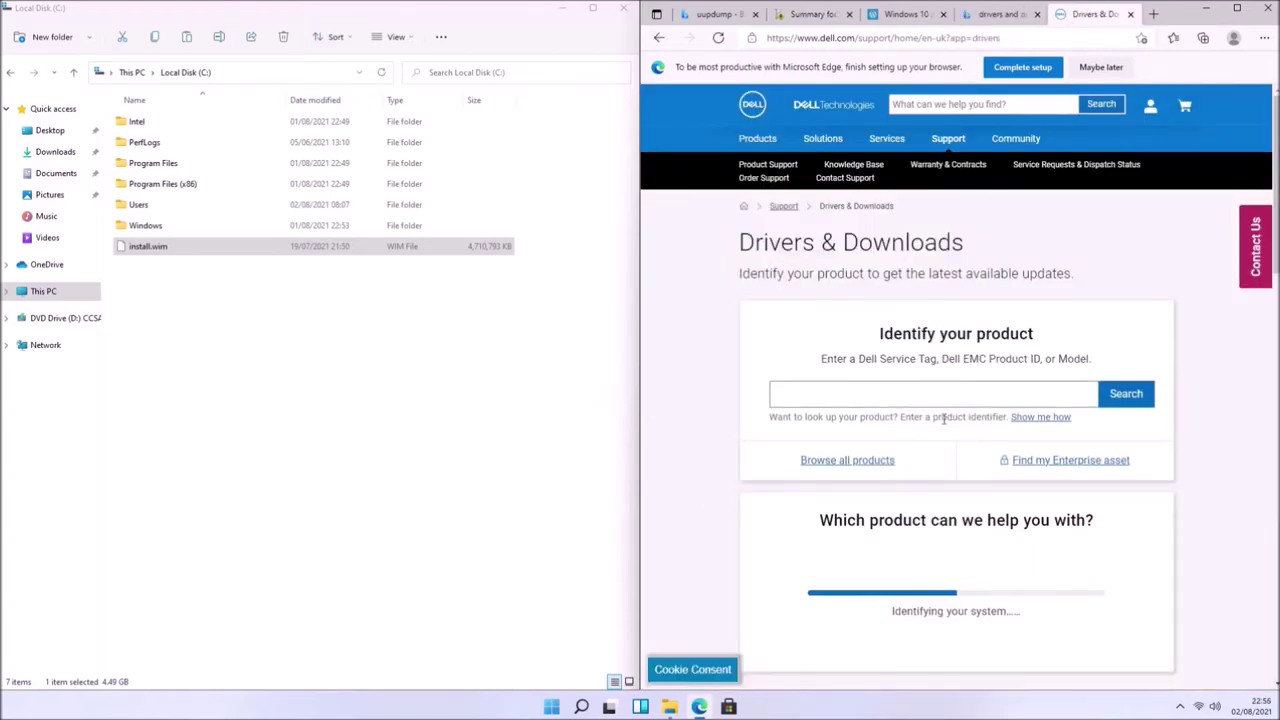
- Go through Desktops & All-in-Ones > OptiPlex > 7000 Series to the OptiPlex 7040 driver search
left_click(895, 461)
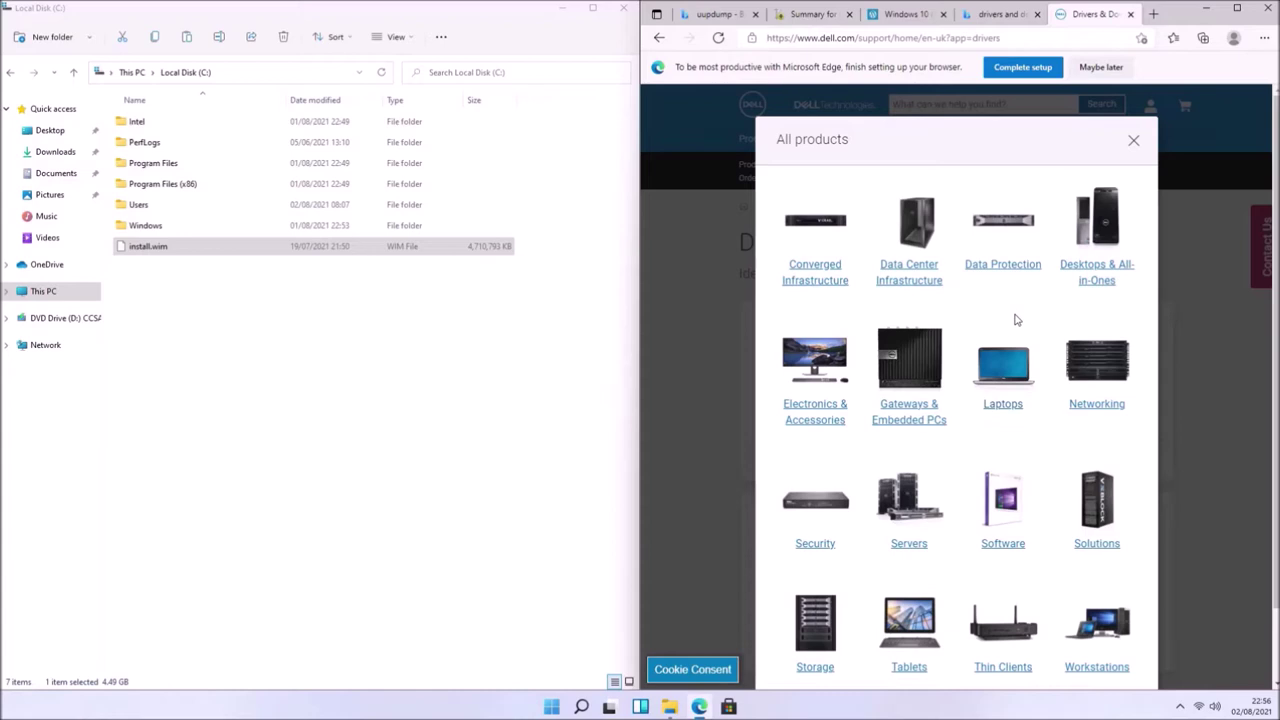
left_click(1094, 266)
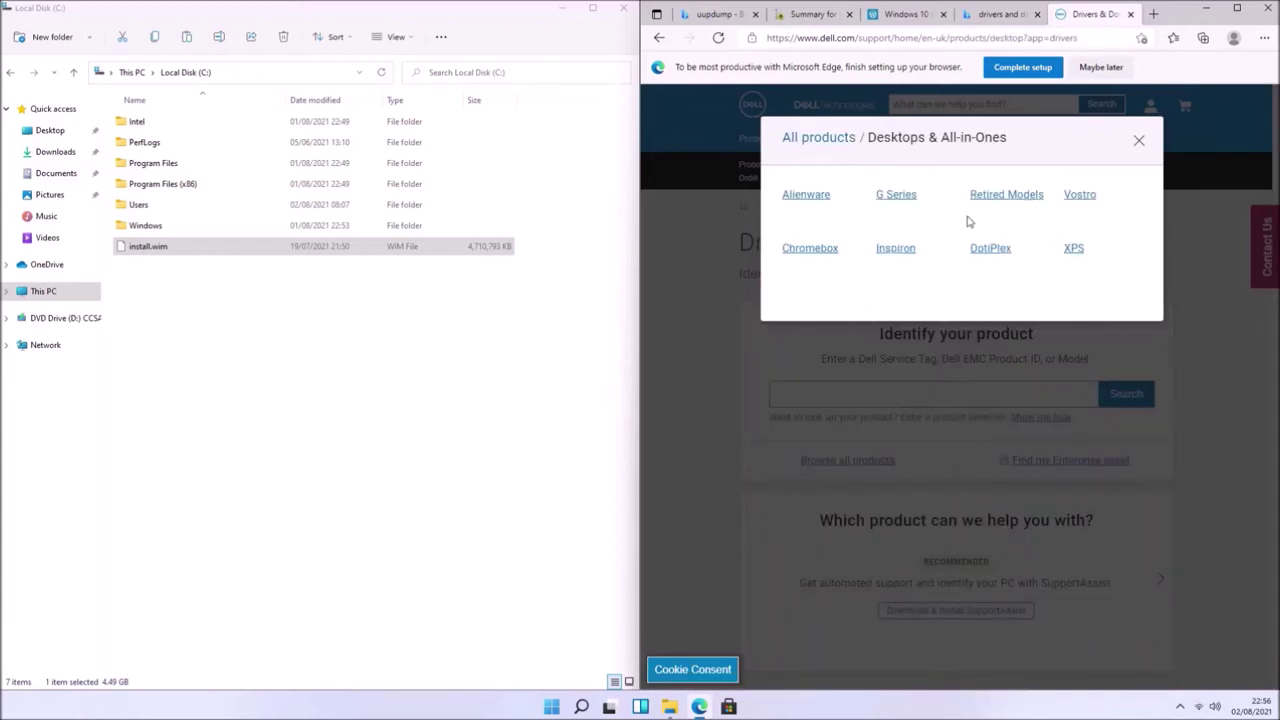
left_click(986, 252)
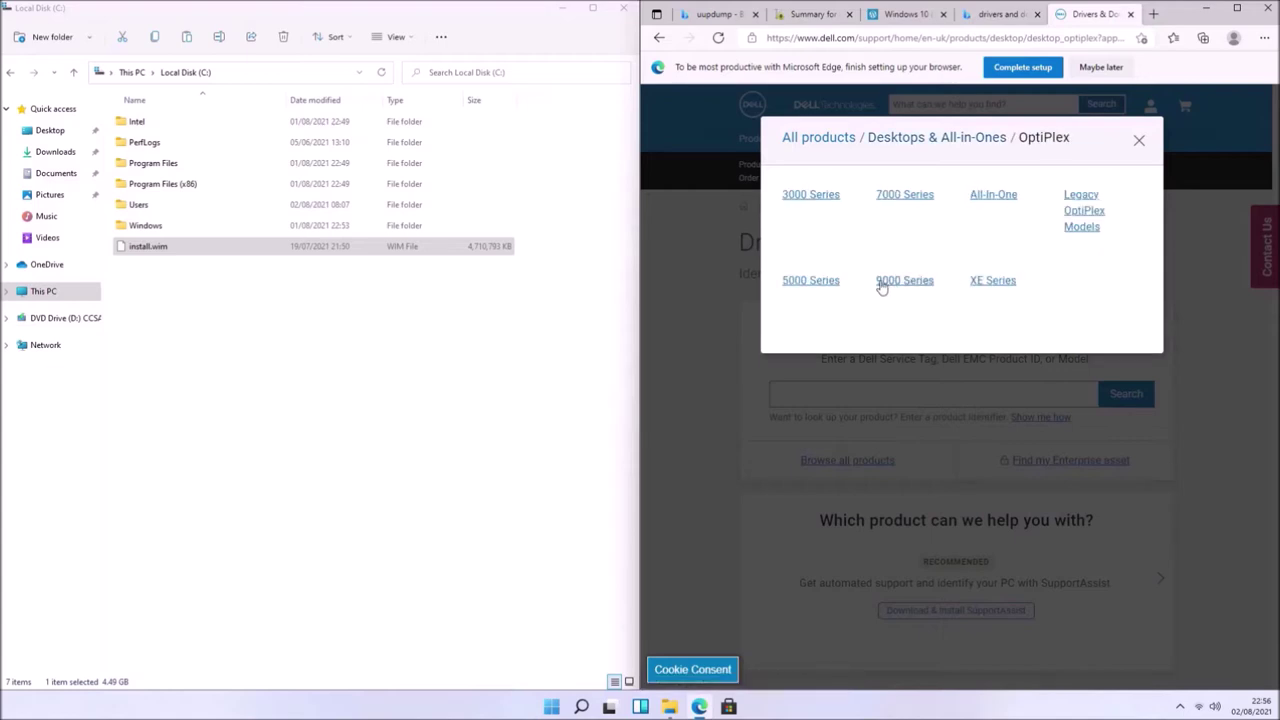
left_click(917, 200)
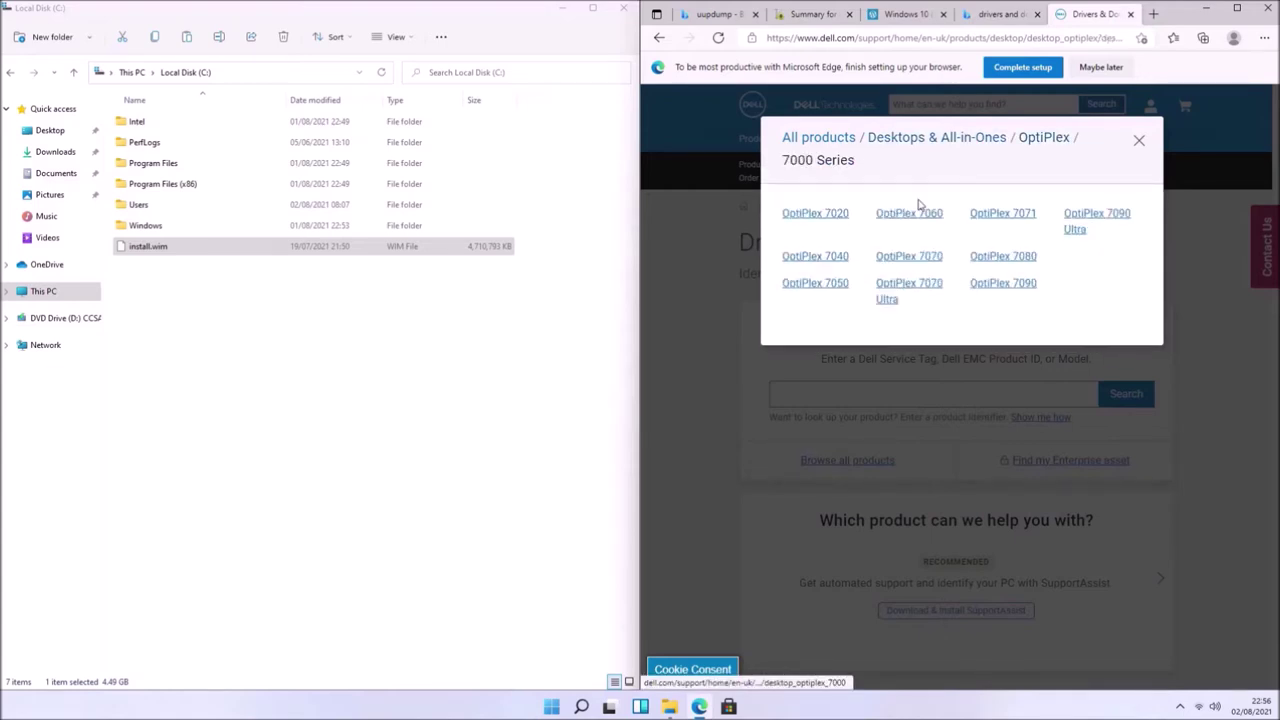
left_click(840, 263)
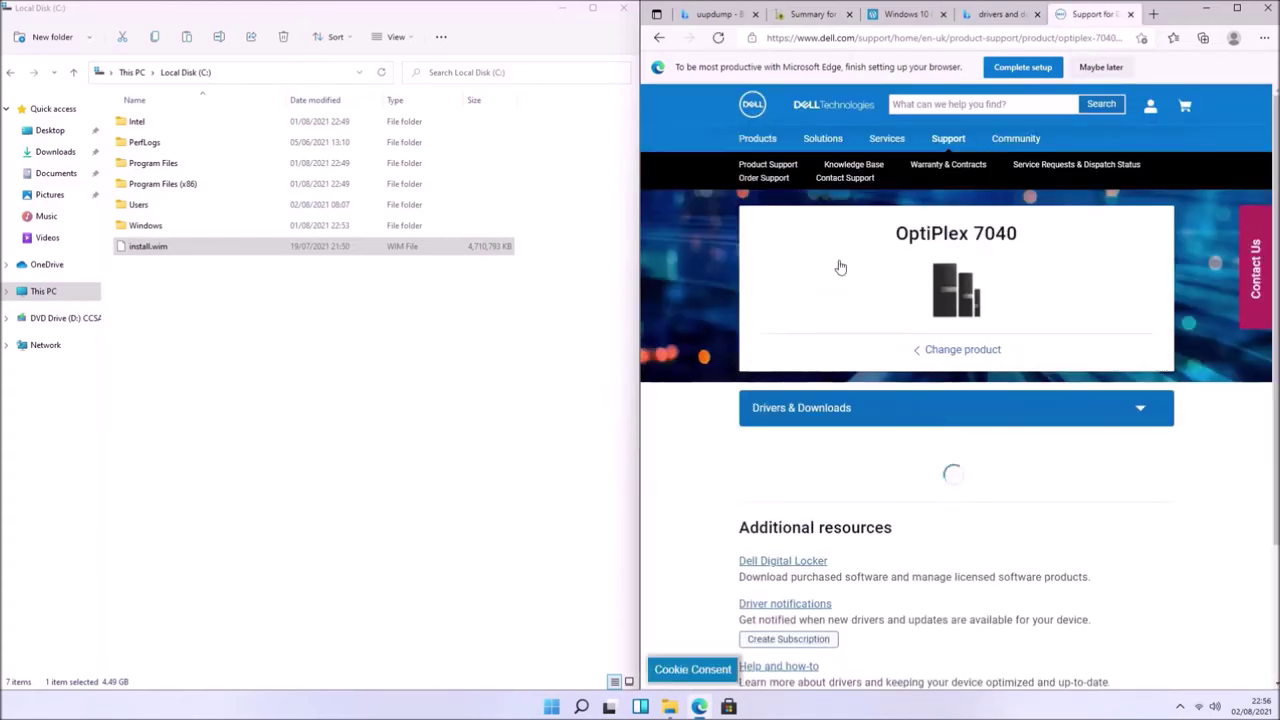
scroll(926, 347, "down", 3)
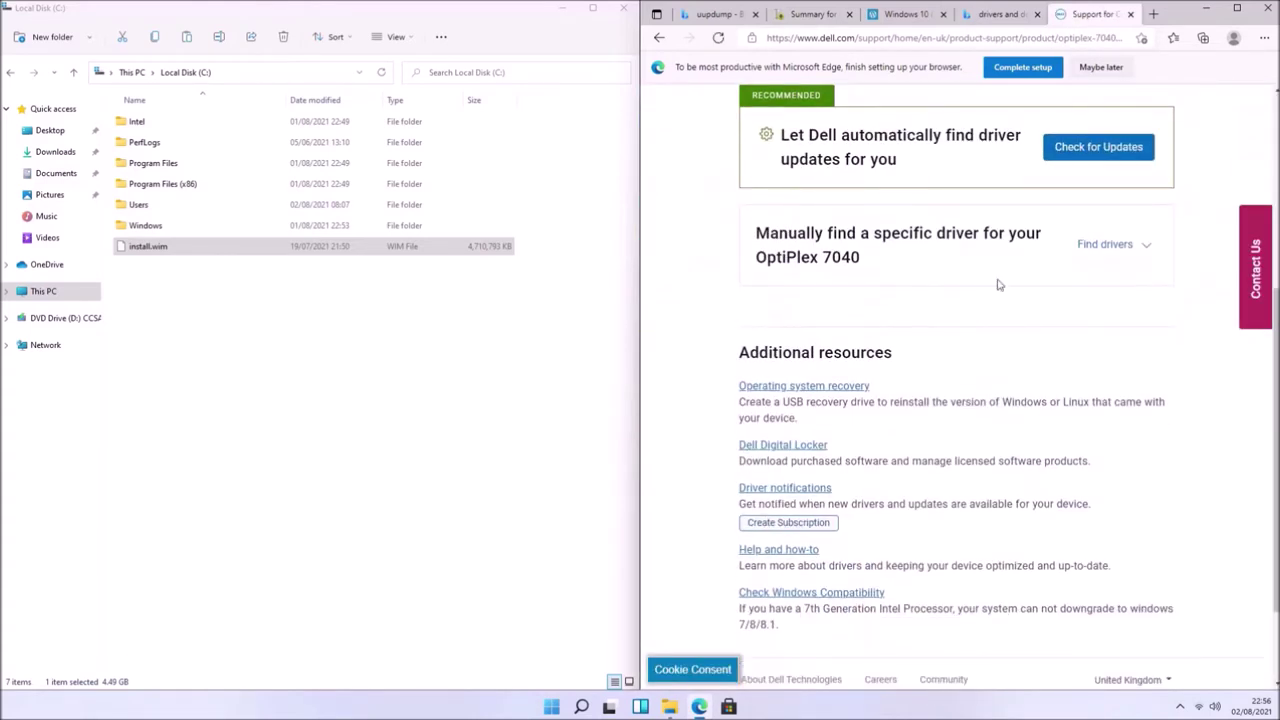
- Filter the OptiPlex 7040 driver list to the Systems Management category
left_click(1090, 246)
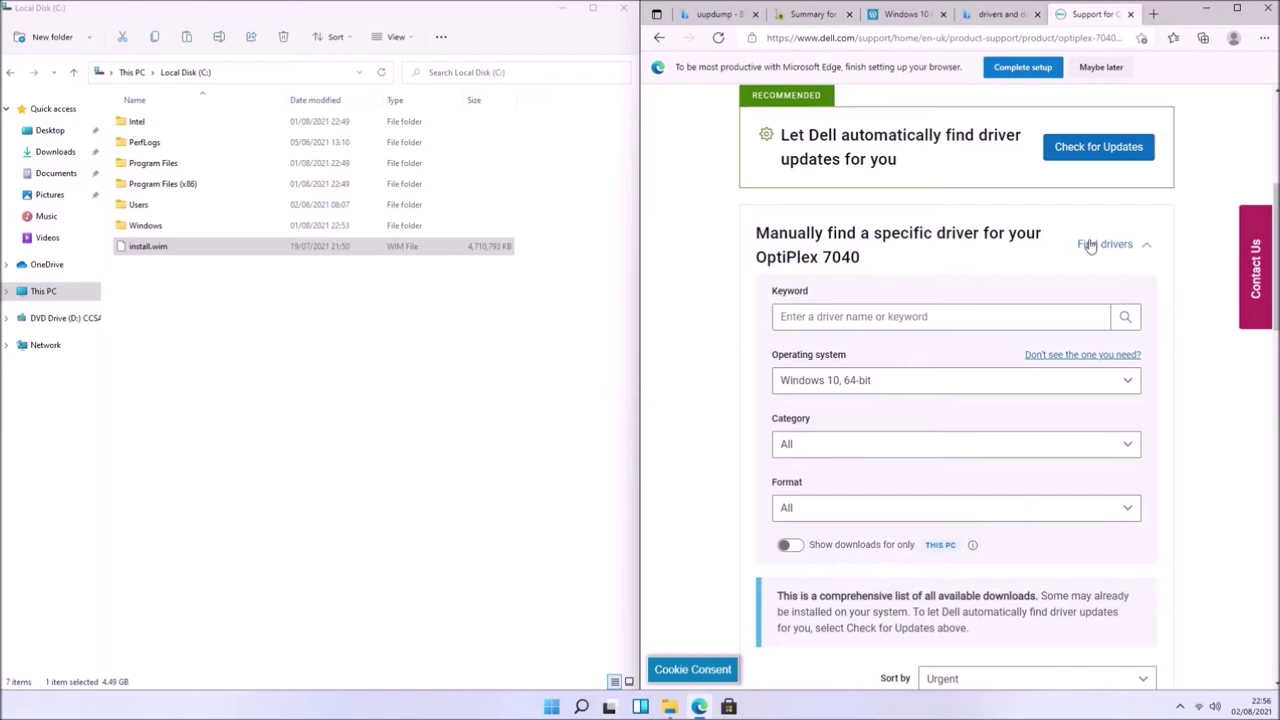
left_click(867, 449)
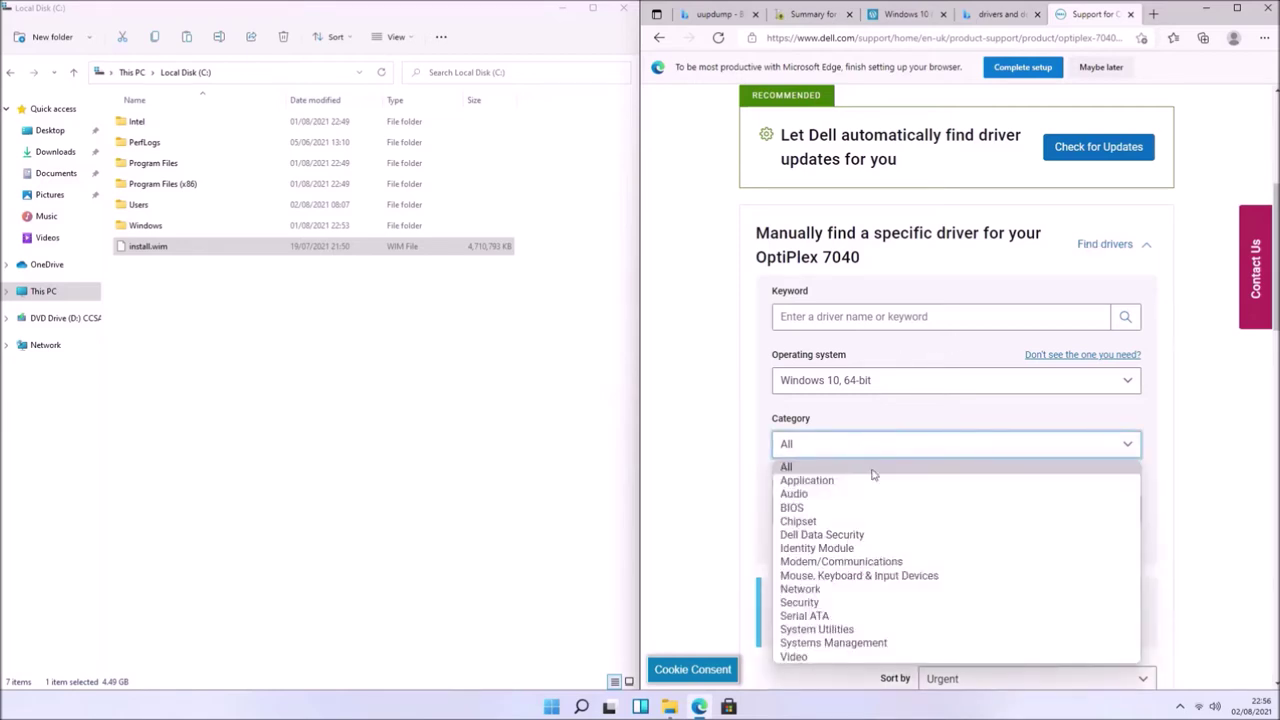
left_click(882, 643)
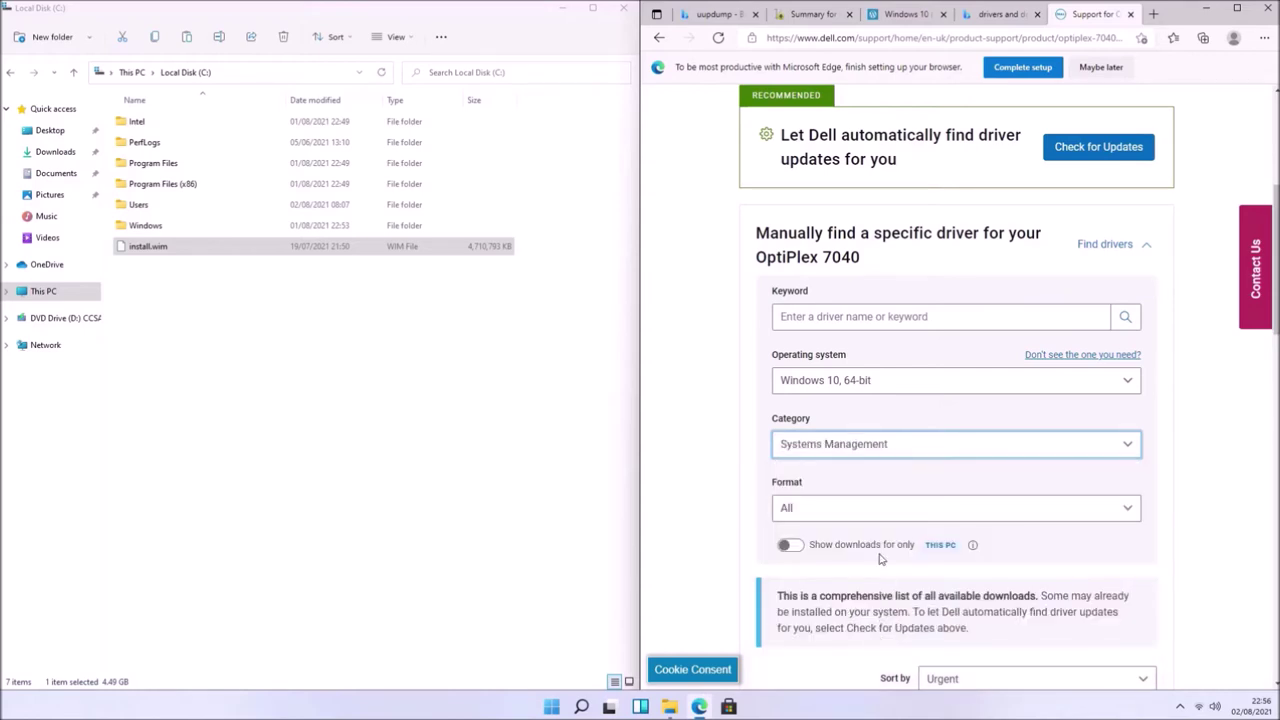
scroll(880, 560, "down", 4)
scroll(960, 500, "down", 1)
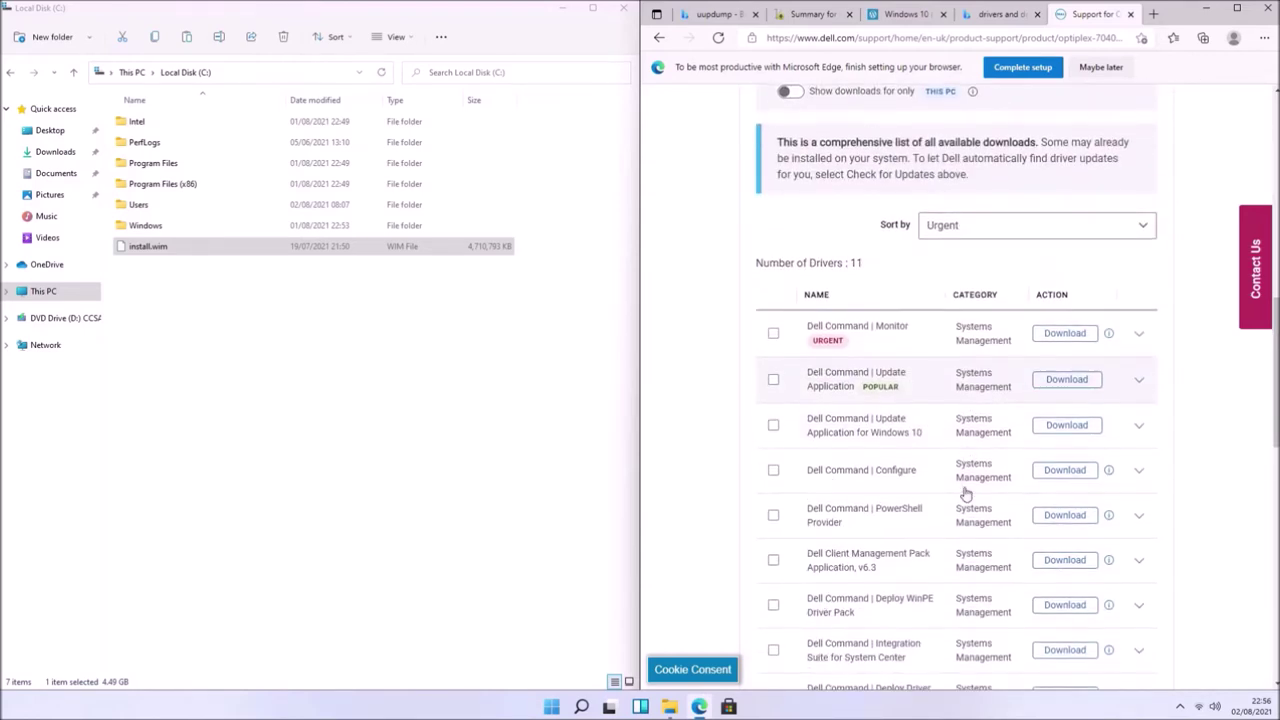
scroll(966, 494, "down", 1)
scroll(966, 494, "down", 1)
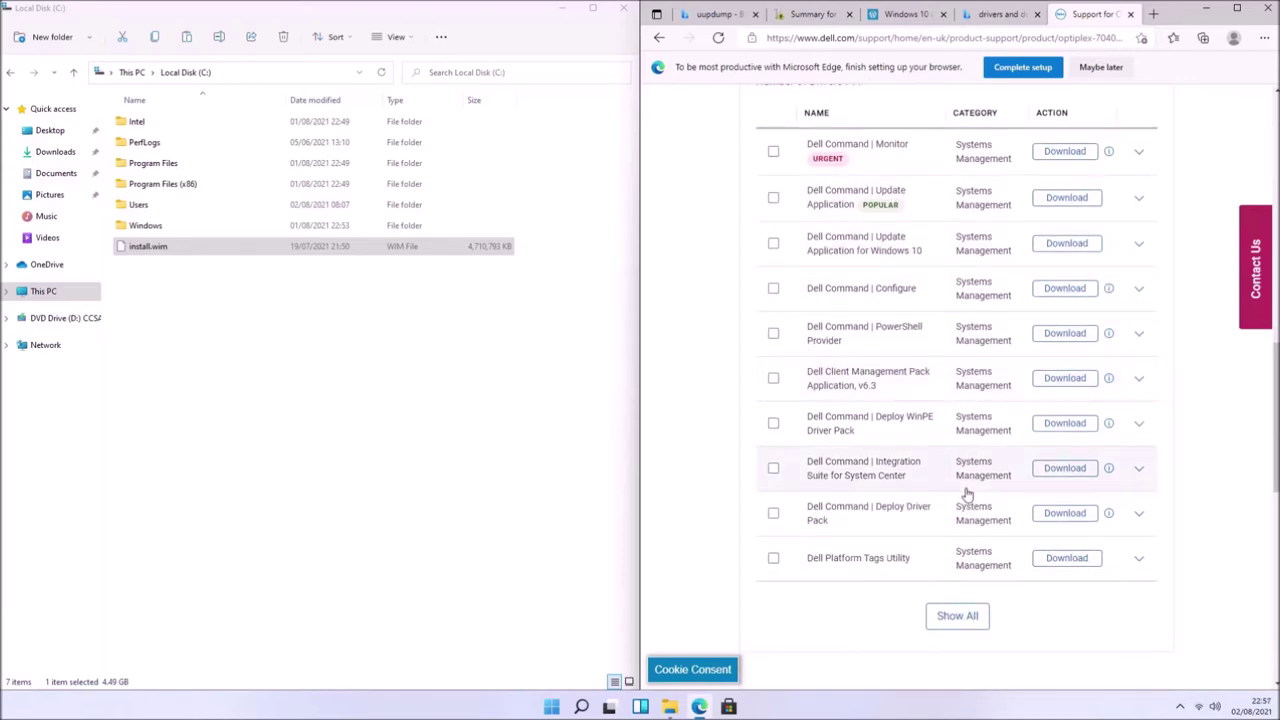
- Download the Dell Command | Deploy Driver Pack file 7040-Win10-A14-G65J8.CAB
left_click(959, 616)
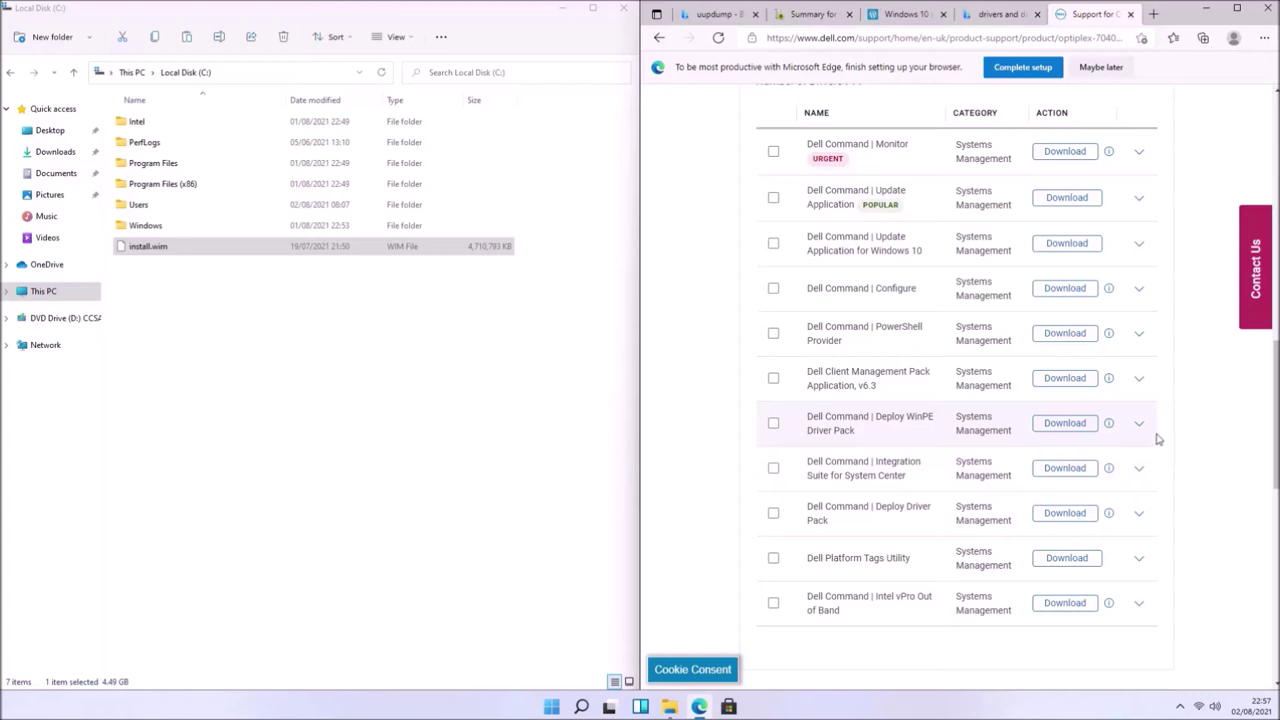
left_click(1138, 513)
left_click(1056, 196)
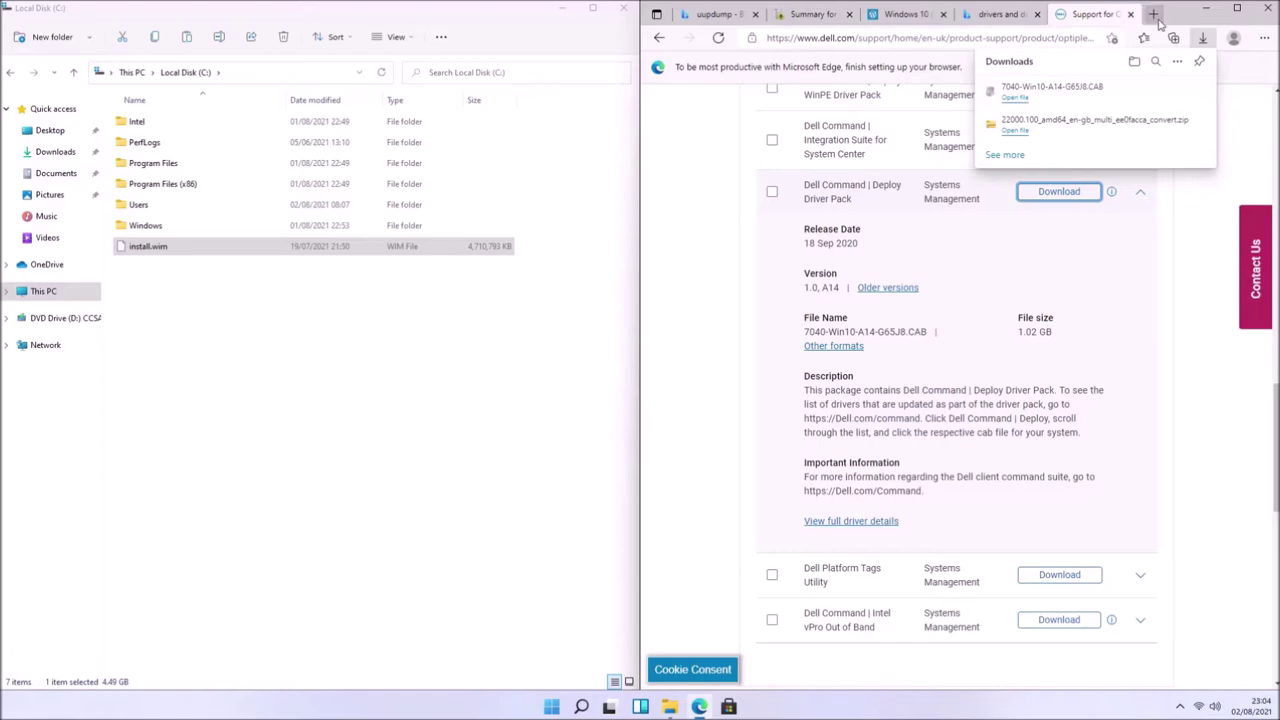
key("ctrl+t")
- Download the 64-bit Windows installer of 7-Zip 19.00 from 7-zip.org
type("7zip")
key("Return")
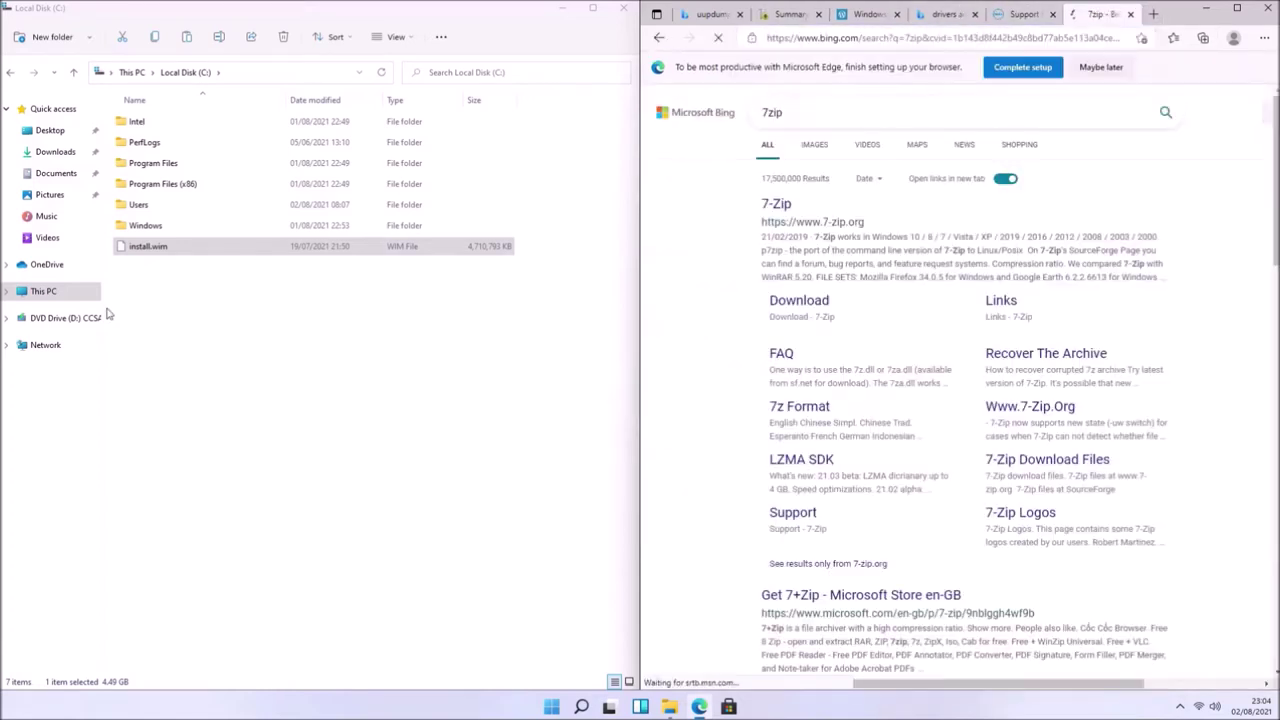
left_click(960, 446)
left_click(826, 303)
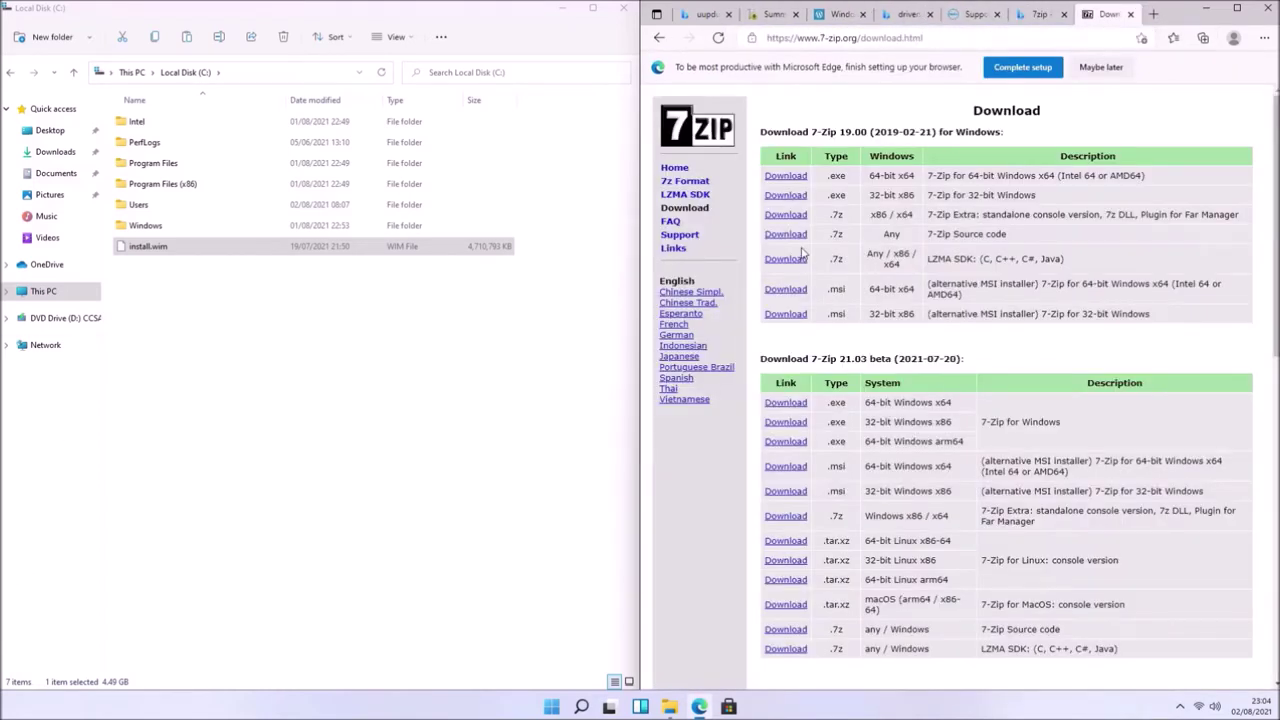
left_click(789, 178)
- Run 7z1900-x64.exe from Downloads and install 7-Zip to the default folder
mouse_move(669, 707)
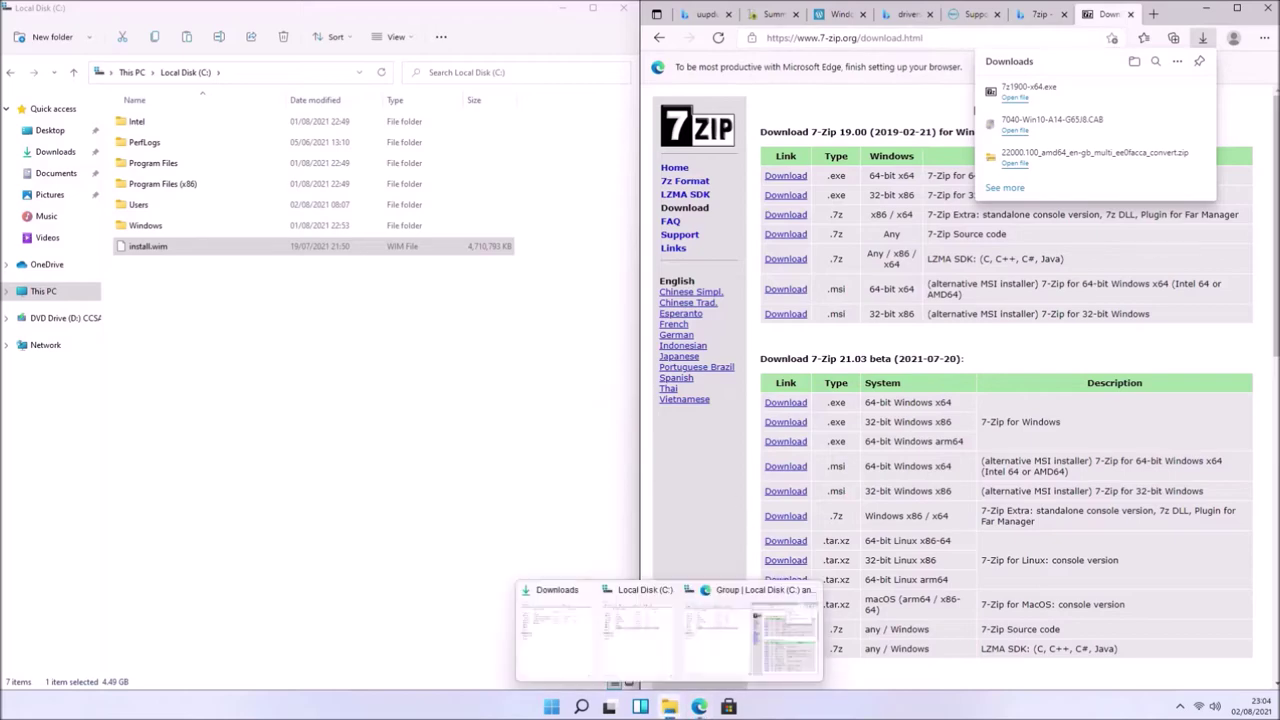
left_click(571, 634)
double_click(140, 204)
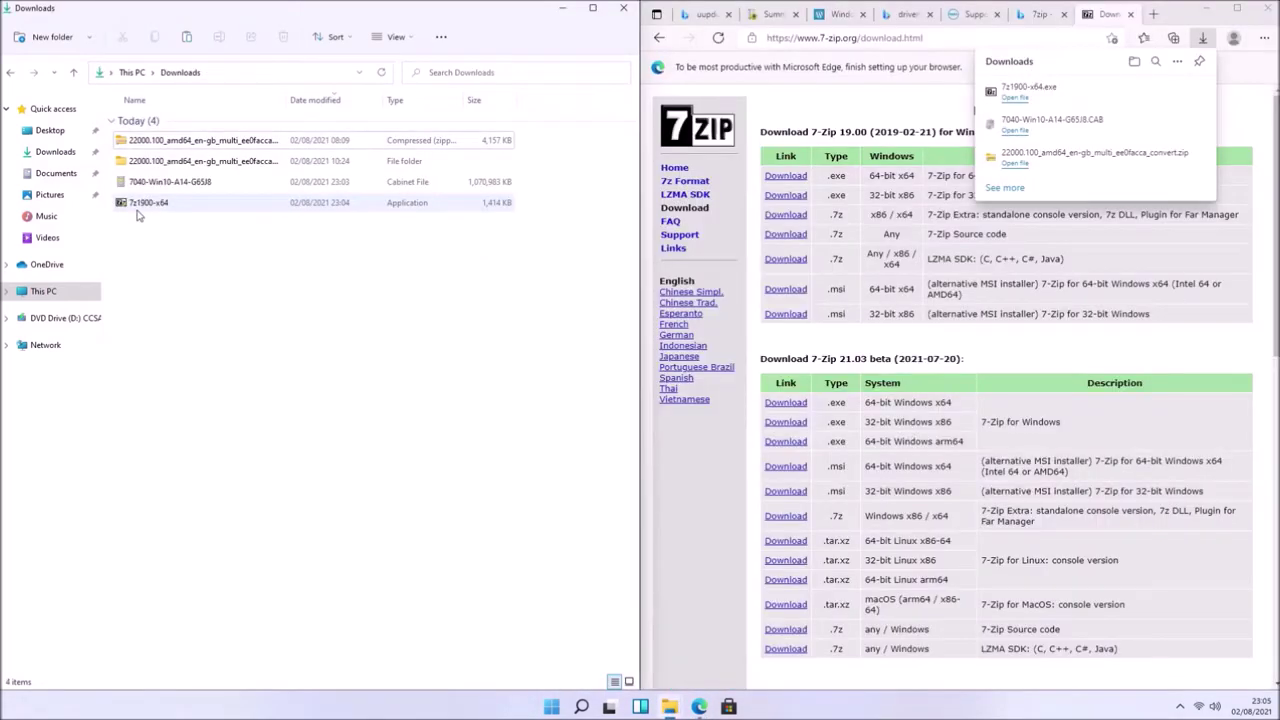
left_click(553, 459)
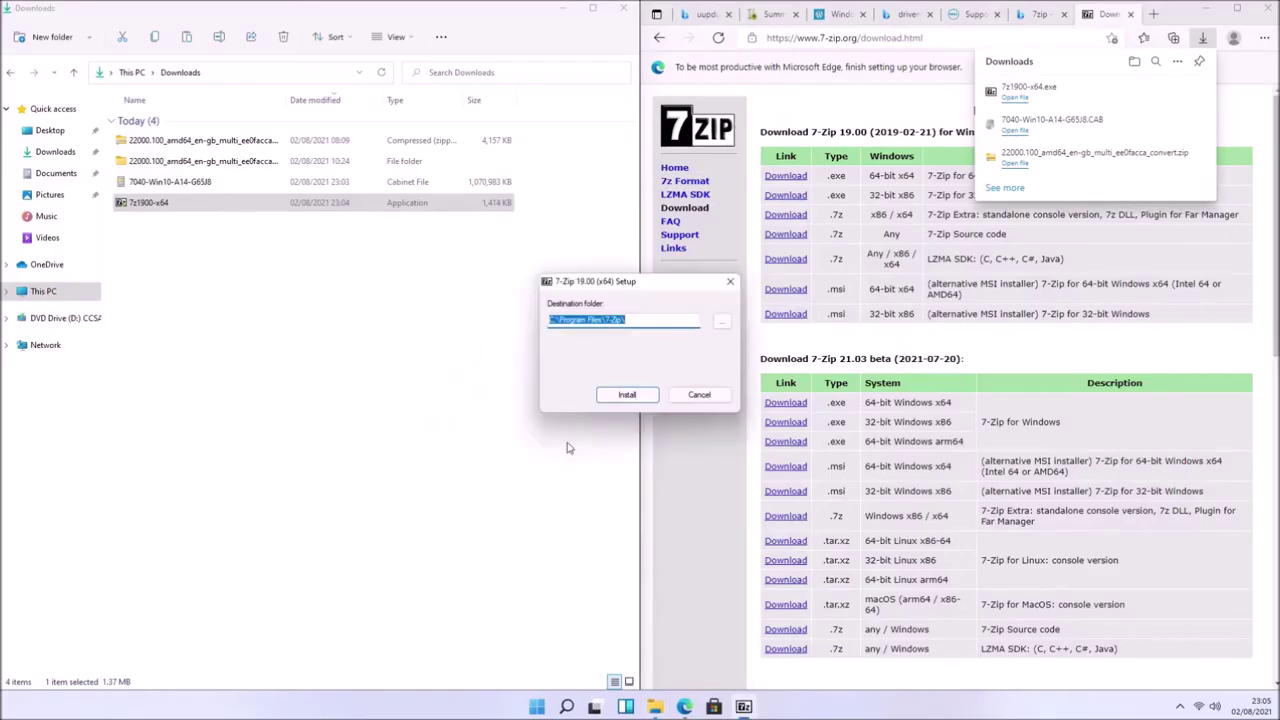
left_click(627, 397)
left_click(627, 396)
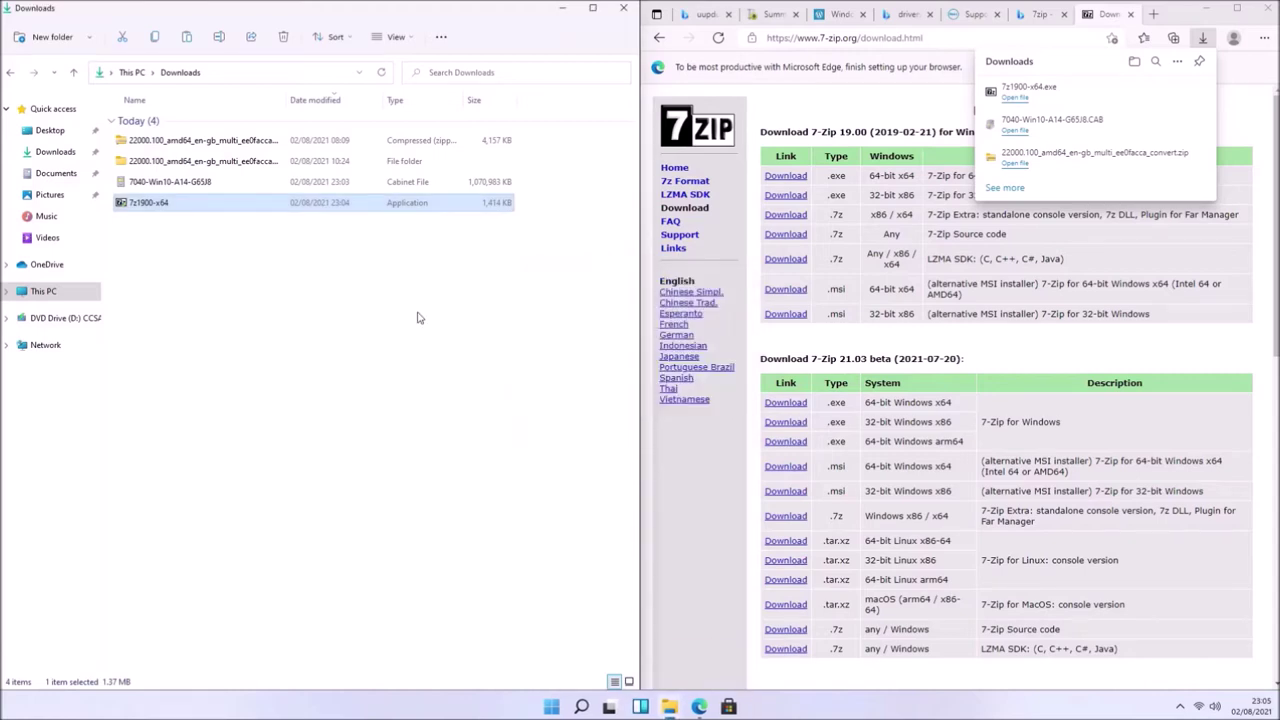
right_click(178, 183)
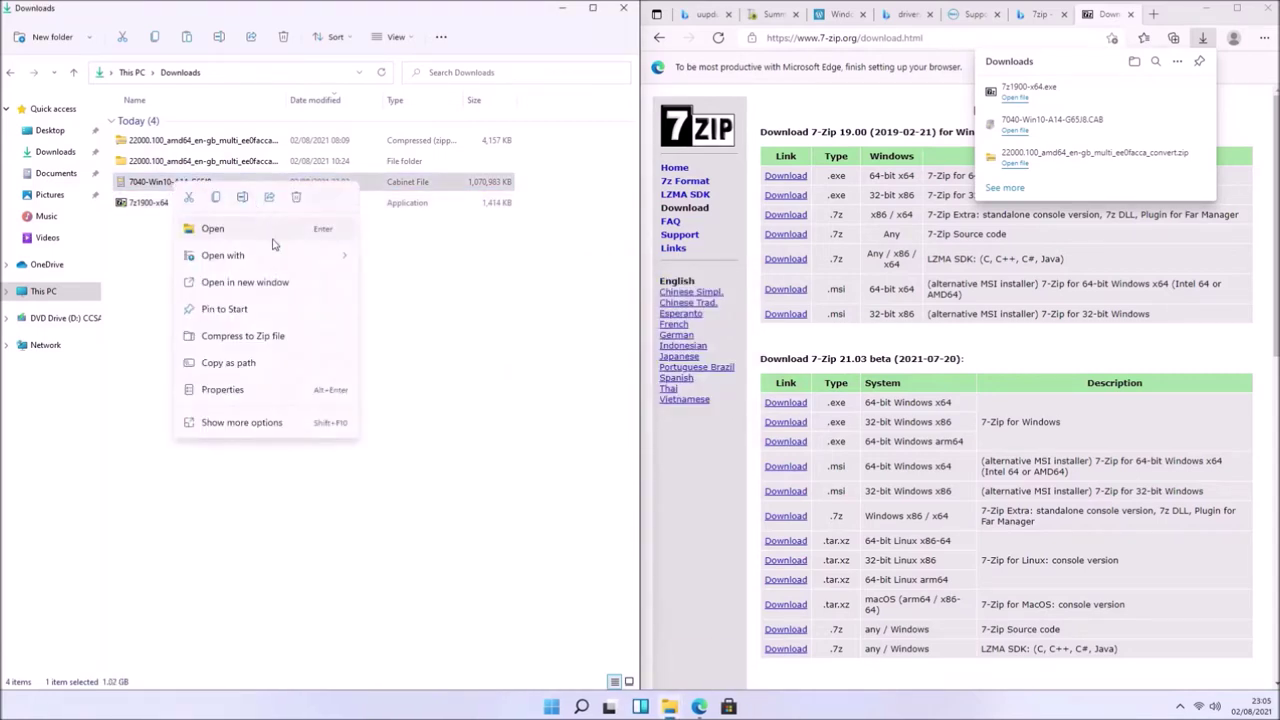
- Extract the driver CAB with 7-Zip into a 7040-Win10-A14-G65J8 folder
left_click(272, 423)
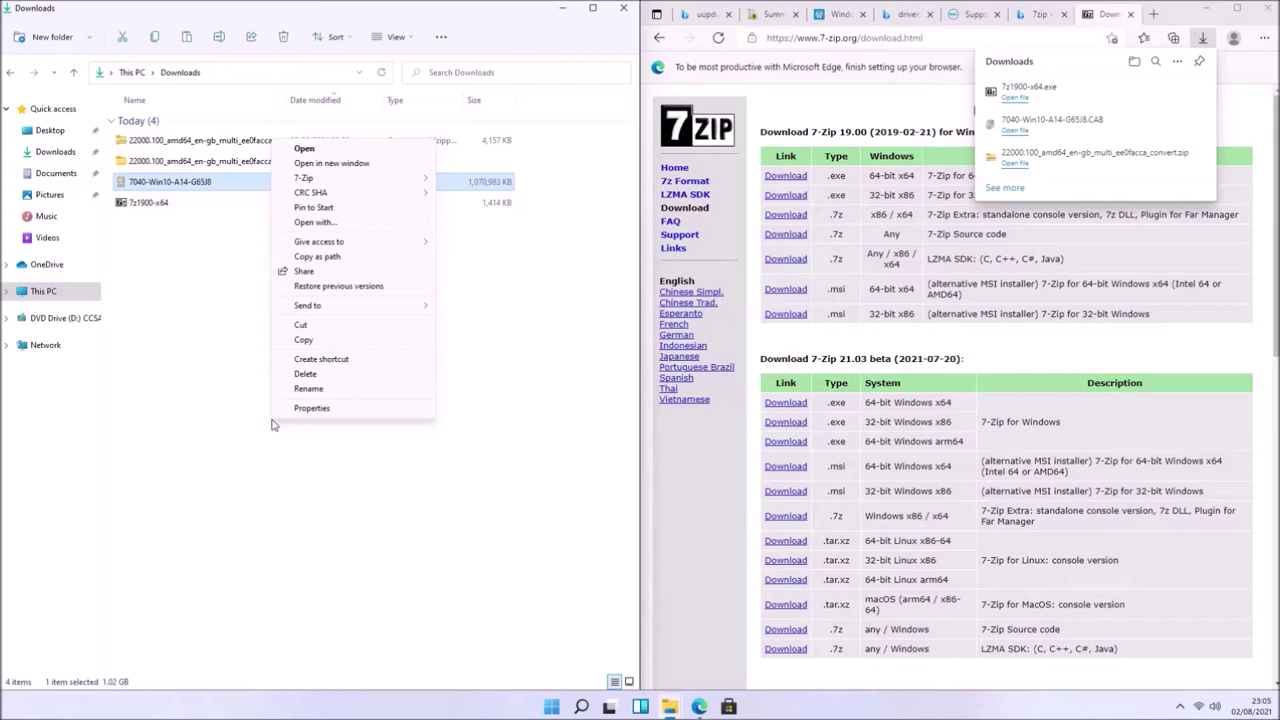
mouse_move(392, 179)
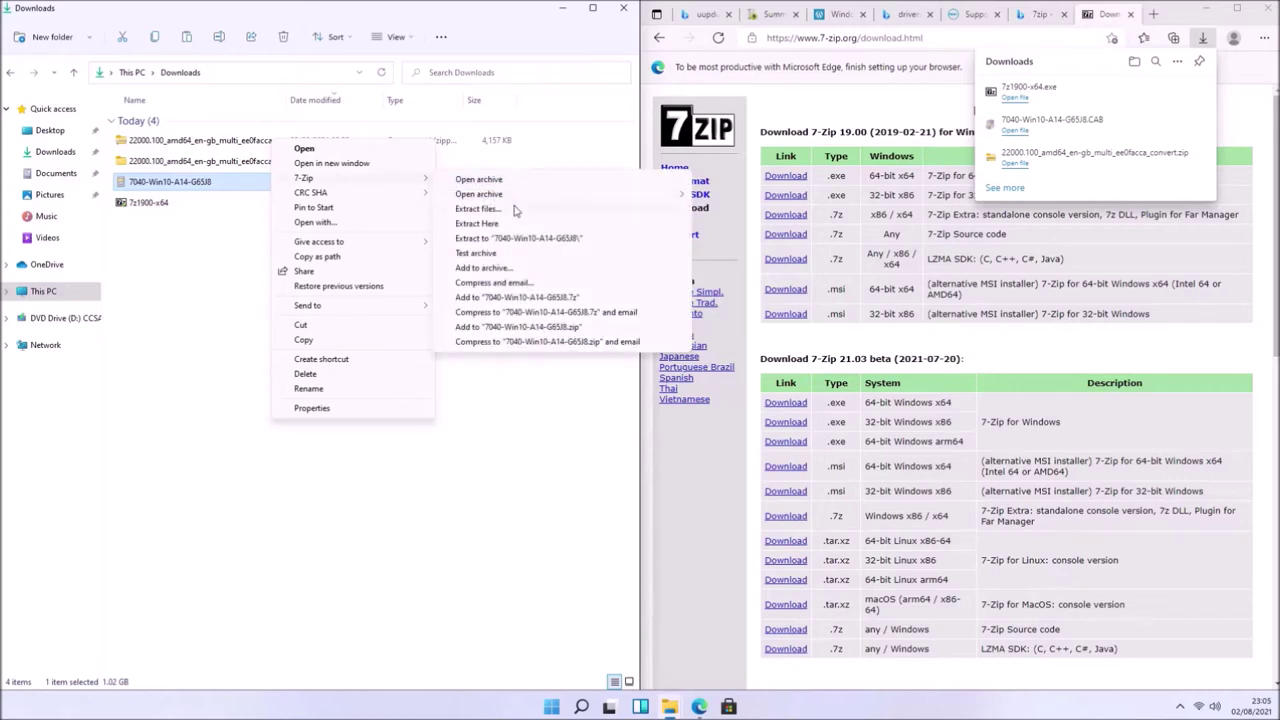
left_click(509, 238)
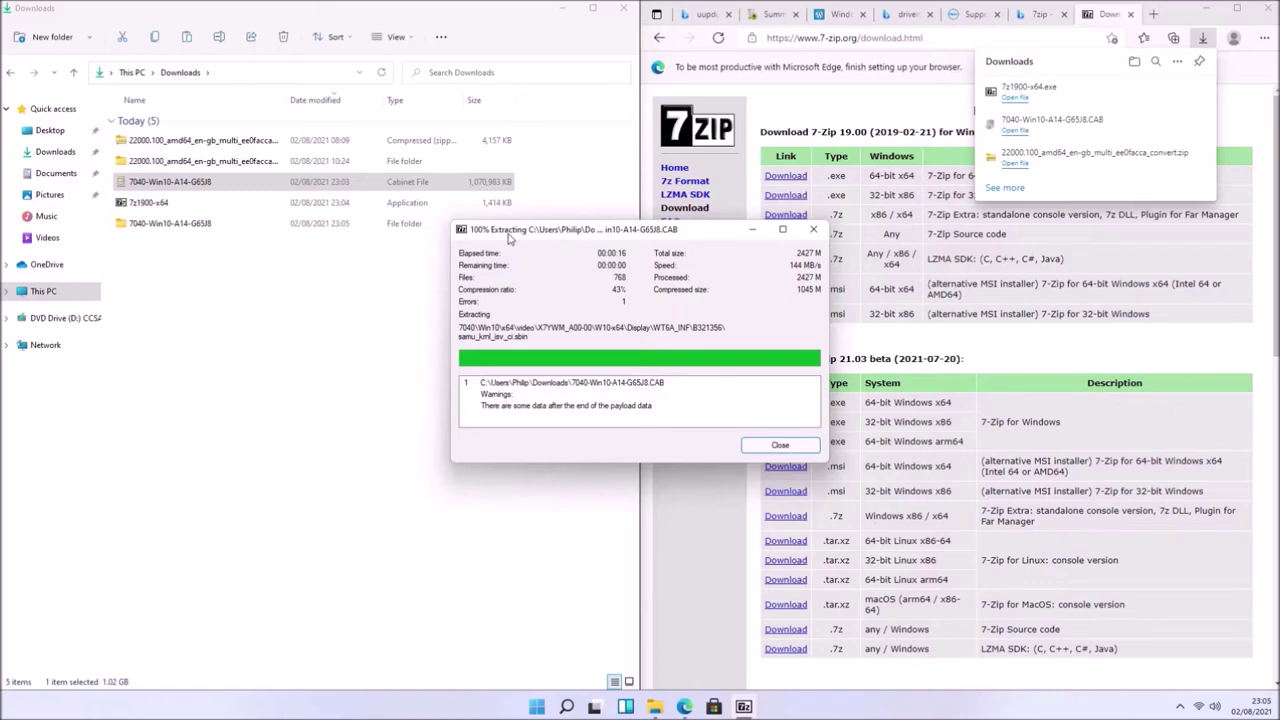
left_click(806, 446)
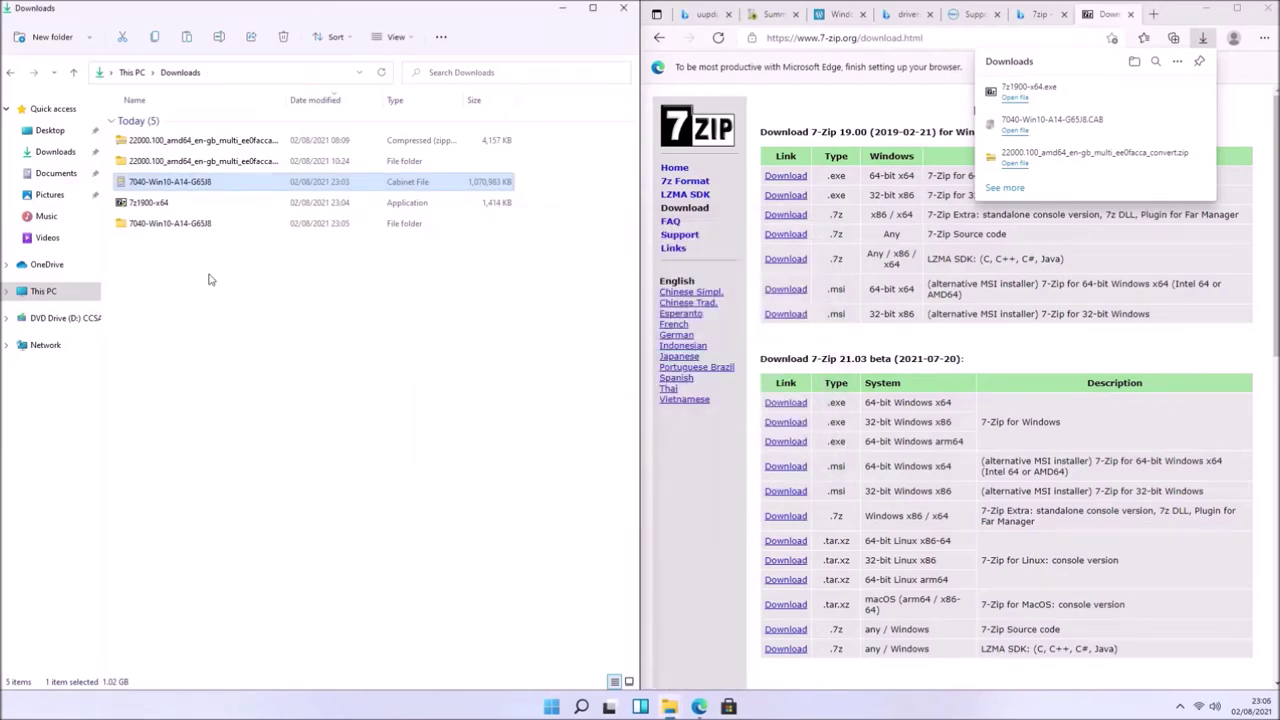
- Browse the extracted folder down to 7040\Win10, where the x64 driver folder sits
double_click(172, 225)
double_click(150, 124)
double_click(140, 122)
double_click(140, 122)
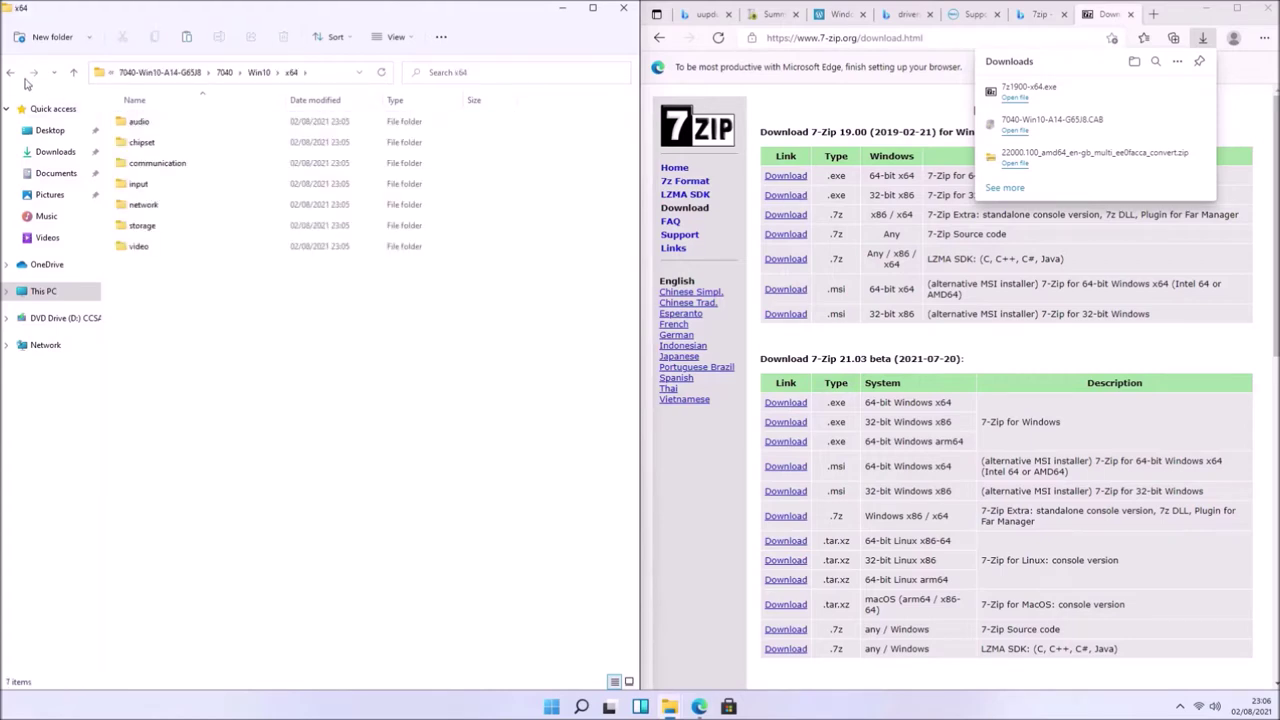
left_click(10, 72)
right_click(137, 123)
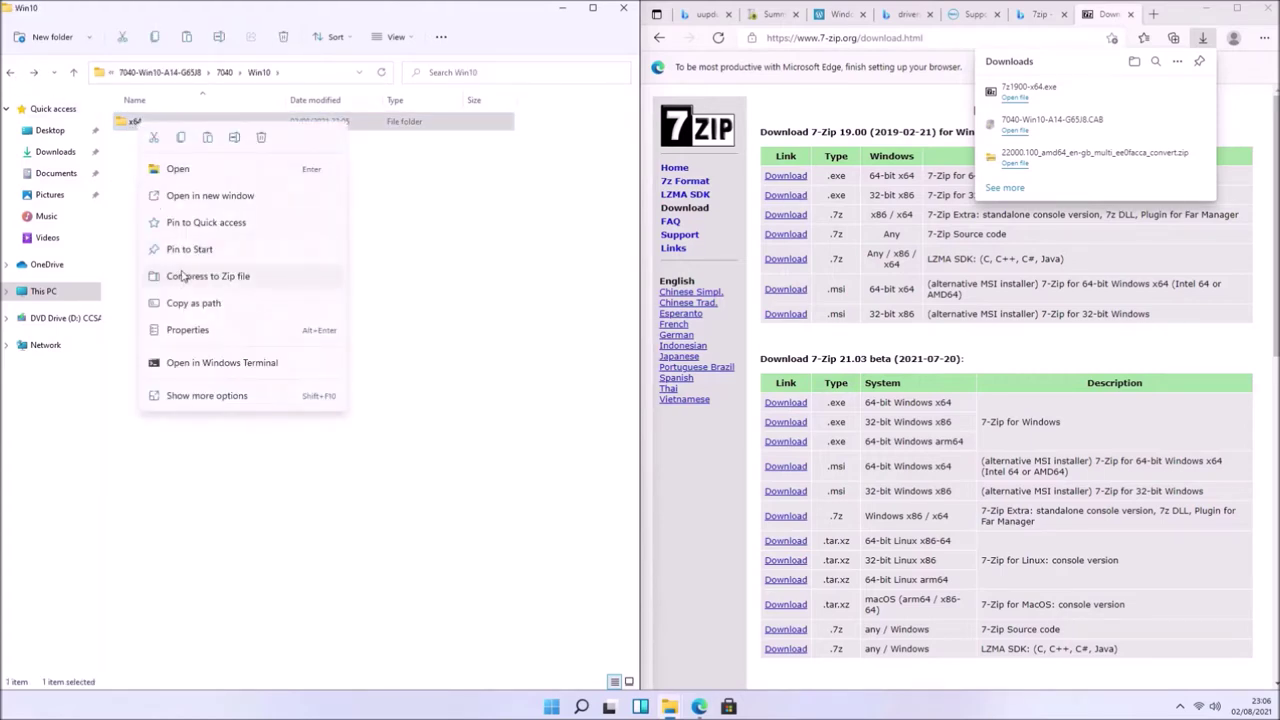
- Rename the x64 folder to Drivers
left_click(234, 138)
type("Drivers")
key("Return")
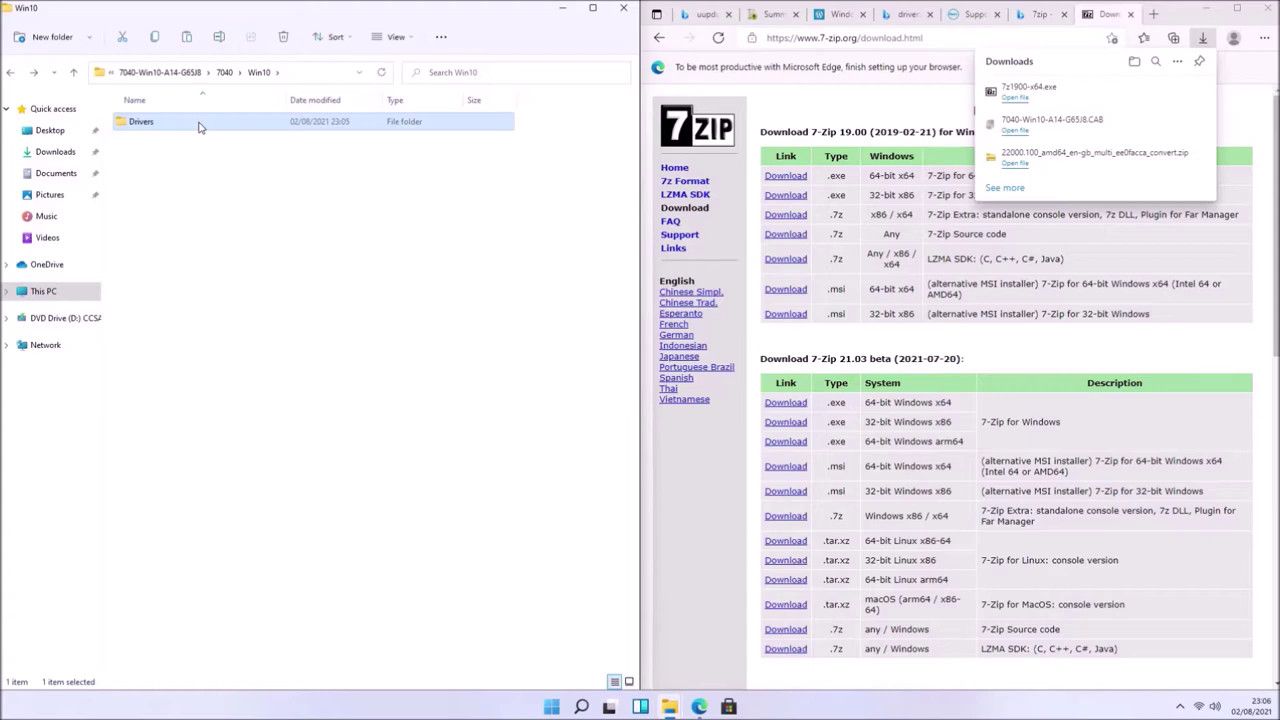
- Copy the Drivers folder to the root of Local Disk (C:)
right_click(198, 127)
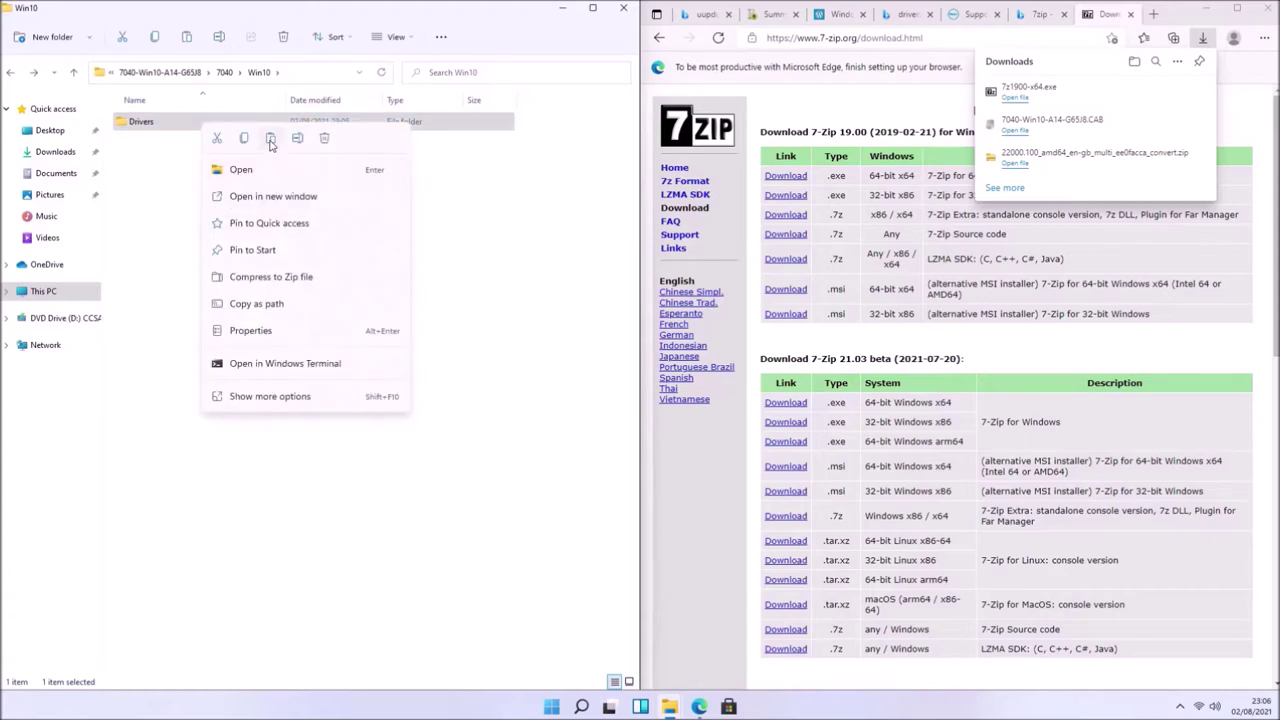
left_click(157, 203)
left_click(86, 292)
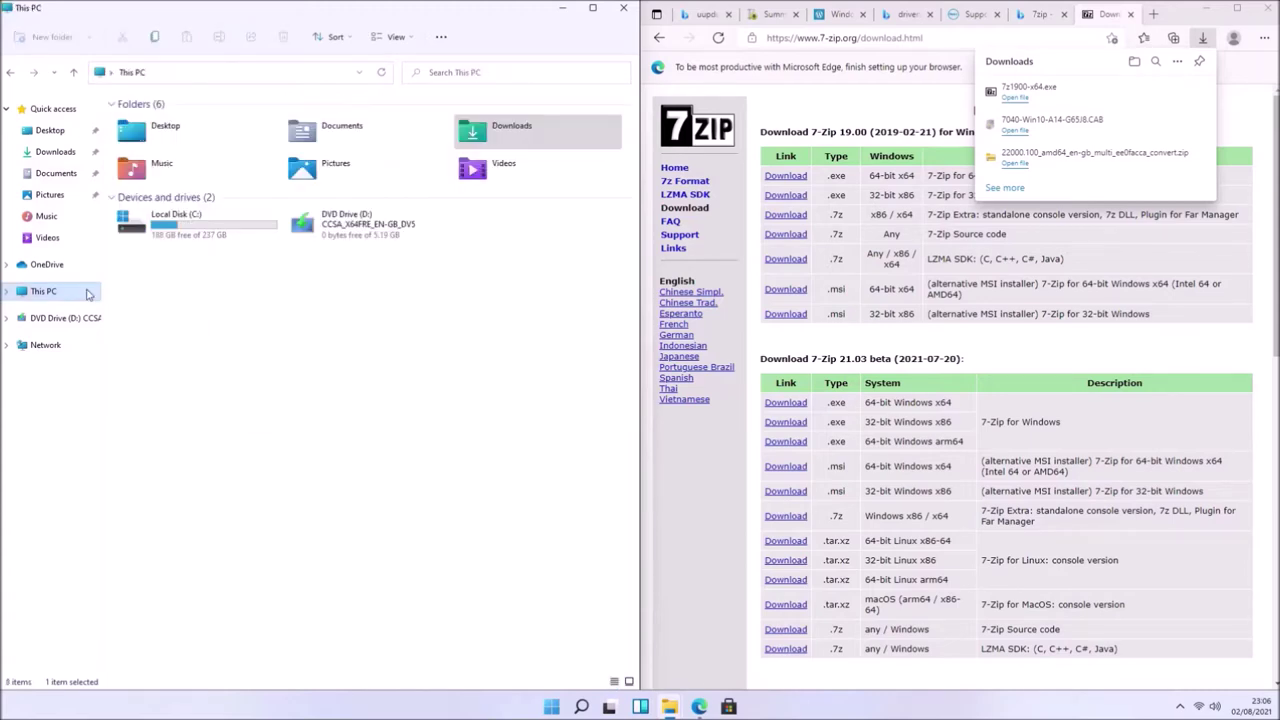
double_click(182, 222)
right_click(165, 325)
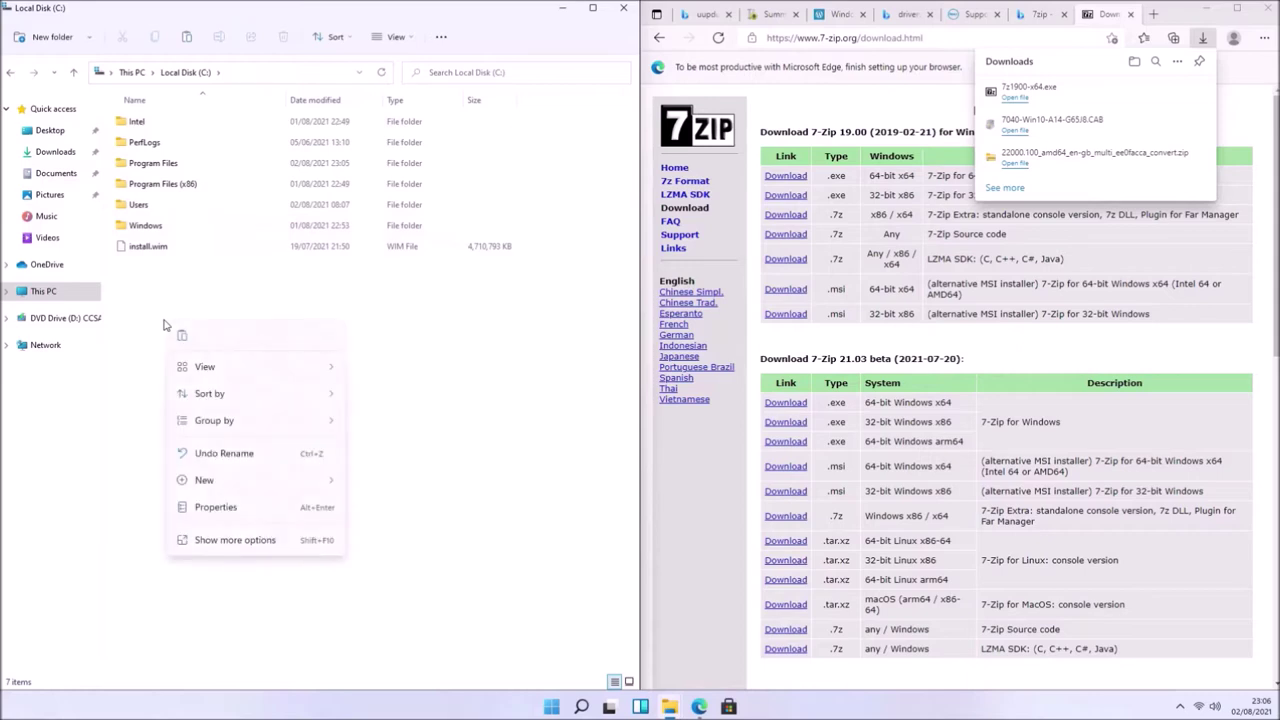
key("Escape")
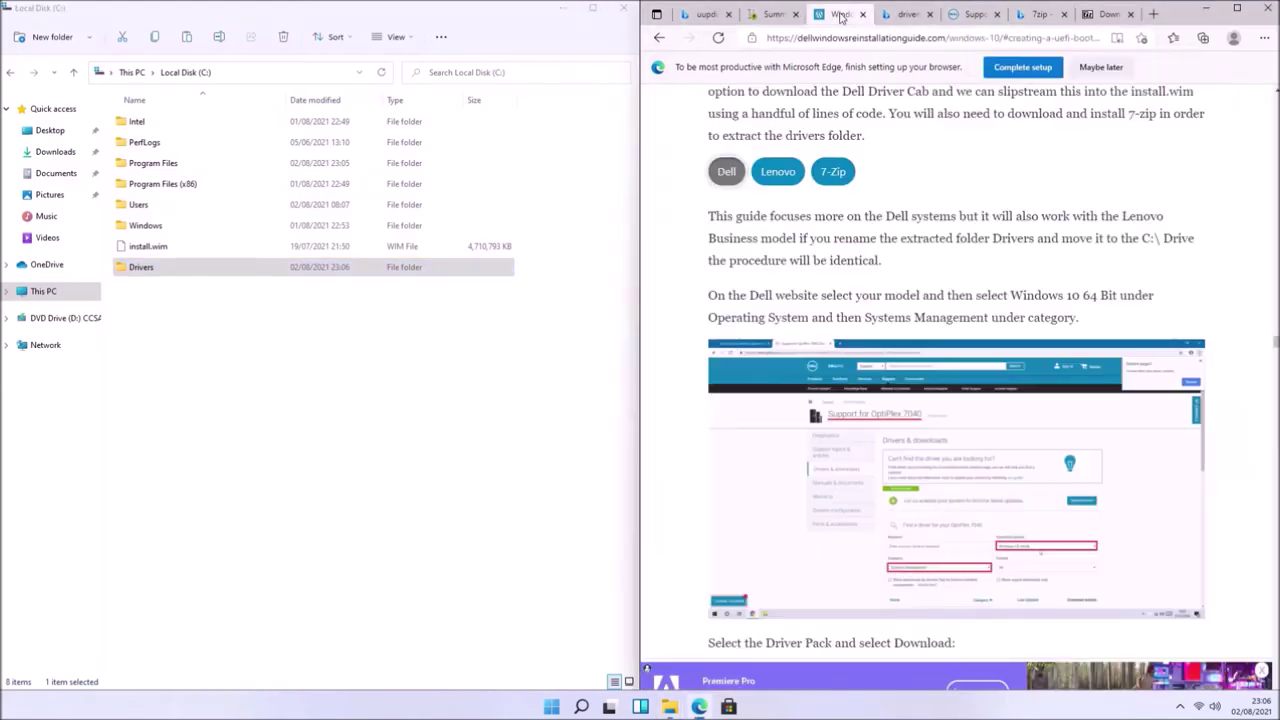
- Switch to the Windows reinstallation guide page and scroll down it
left_click(836, 14)
scroll(853, 247, "down", 13)
scroll(853, 247, "down", 15)
scroll(852, 240, "down", 7)
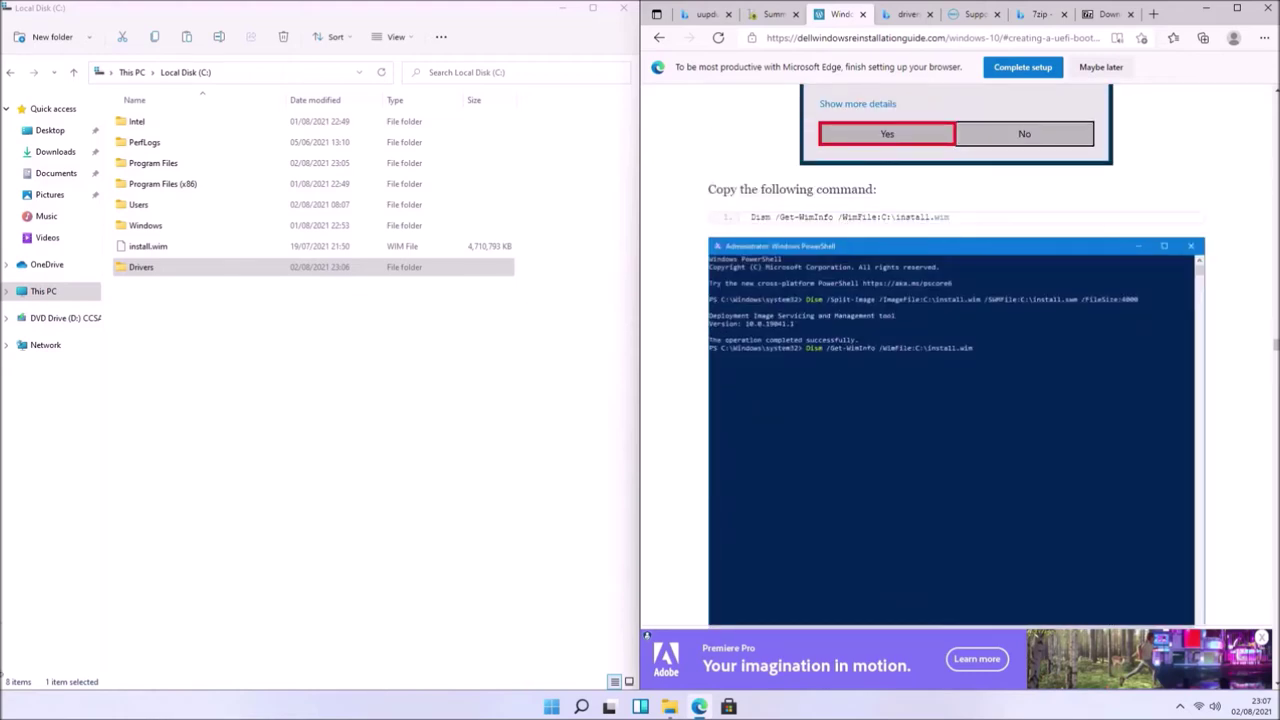
- Open Windows Terminal as administrator, tiled beside File Explorer
right_click(551, 707)
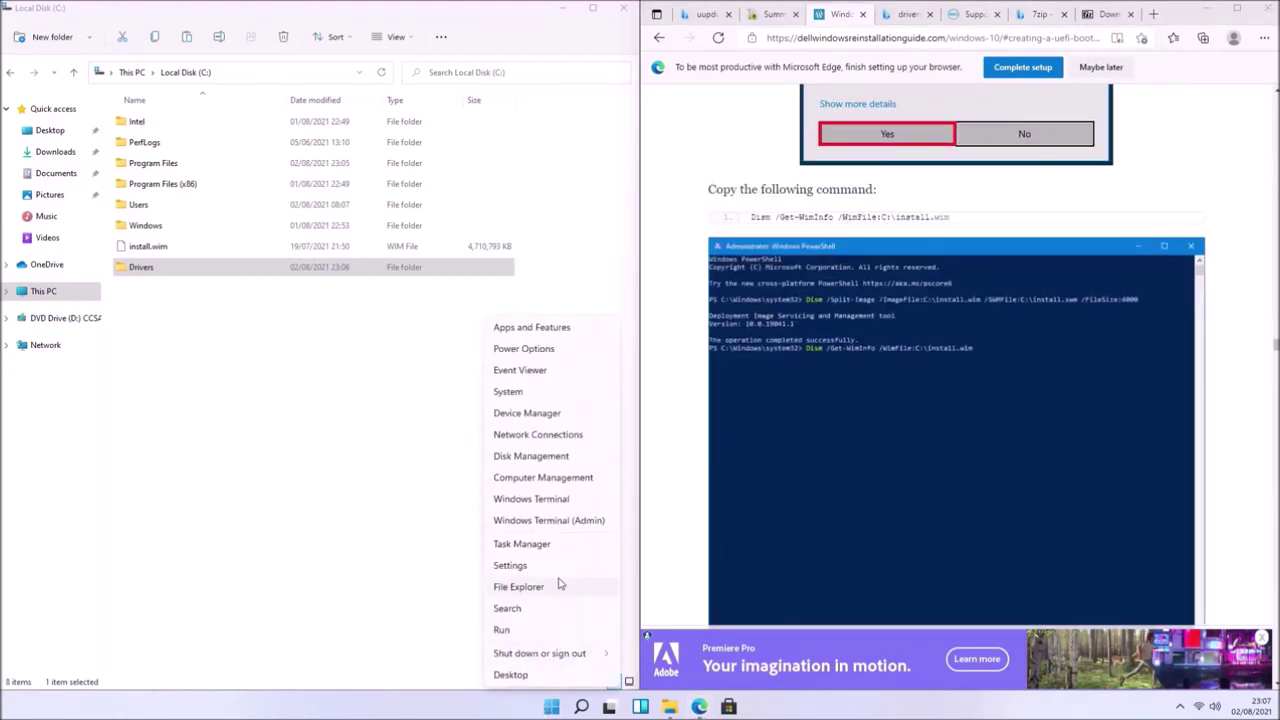
left_click(557, 522)
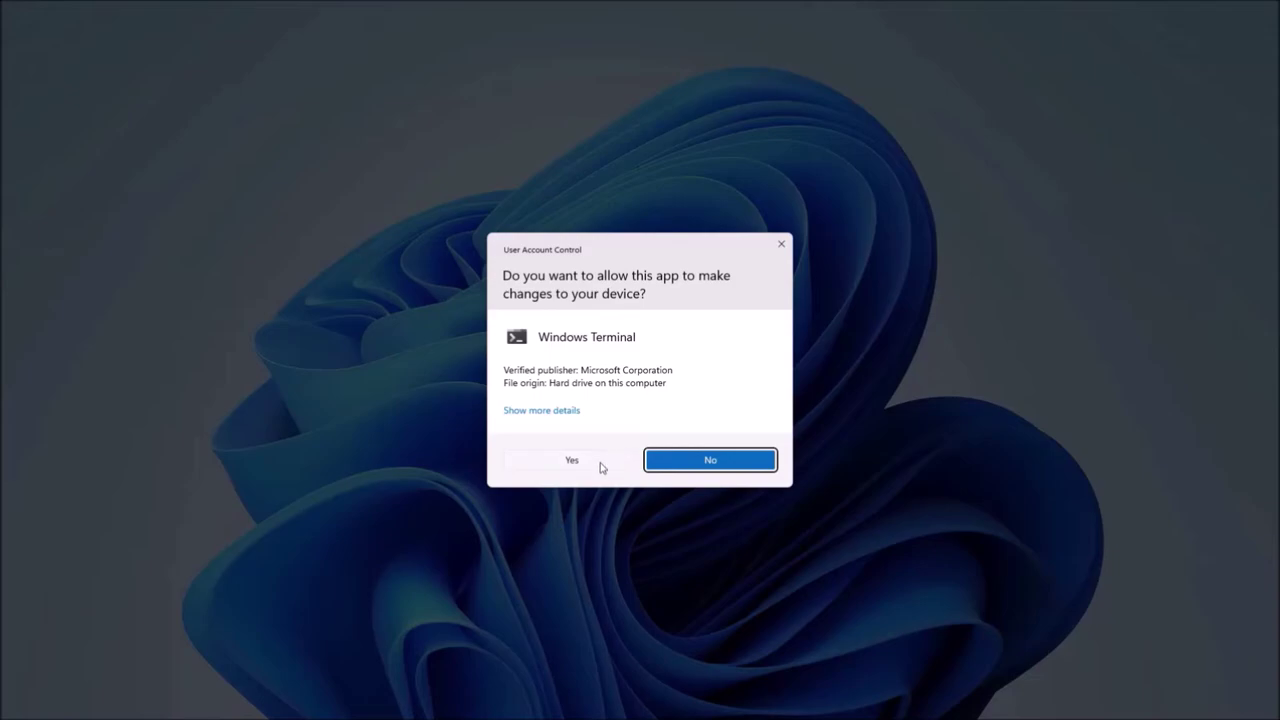
left_click(592, 464)
left_click_drag(604, 80, 2, 700)
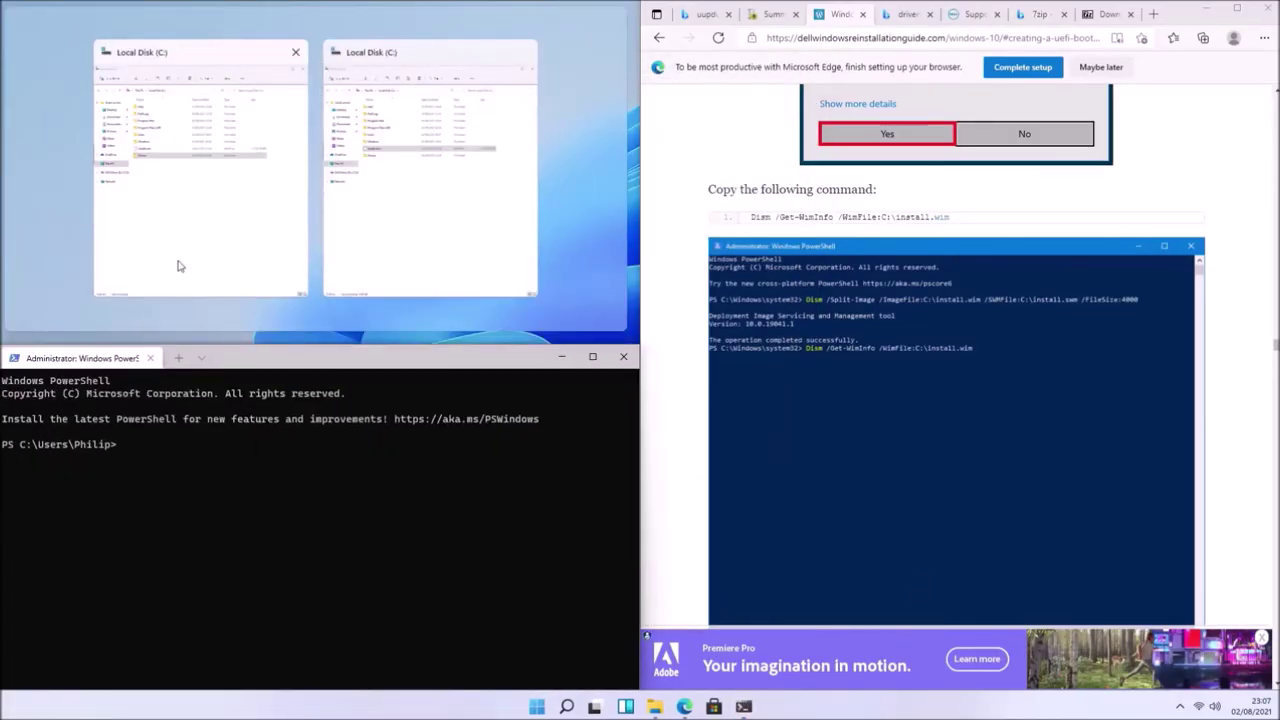
left_click(228, 281)
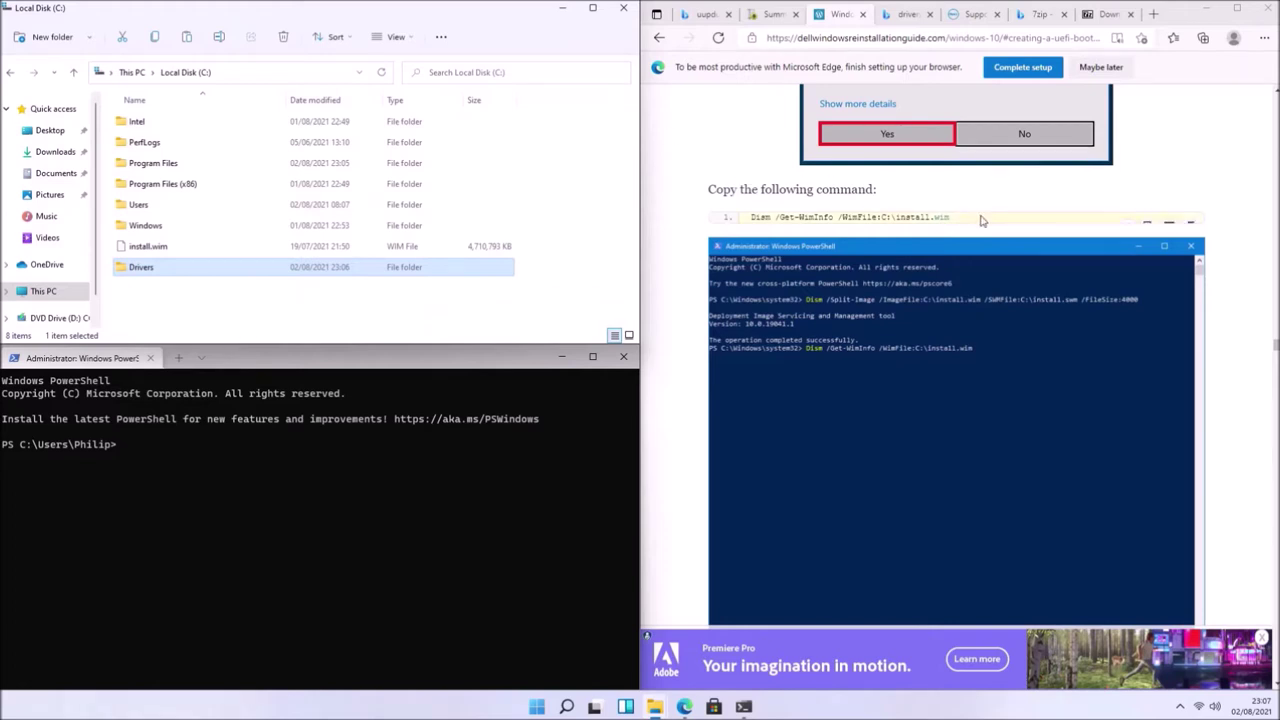
- Run Dism /Get-WimInfo on C:\install.wim and note Windows 11 Pro at index 3
left_click_drag(983, 220, 776, 216)
right_click(760, 216)
left_click(800, 232)
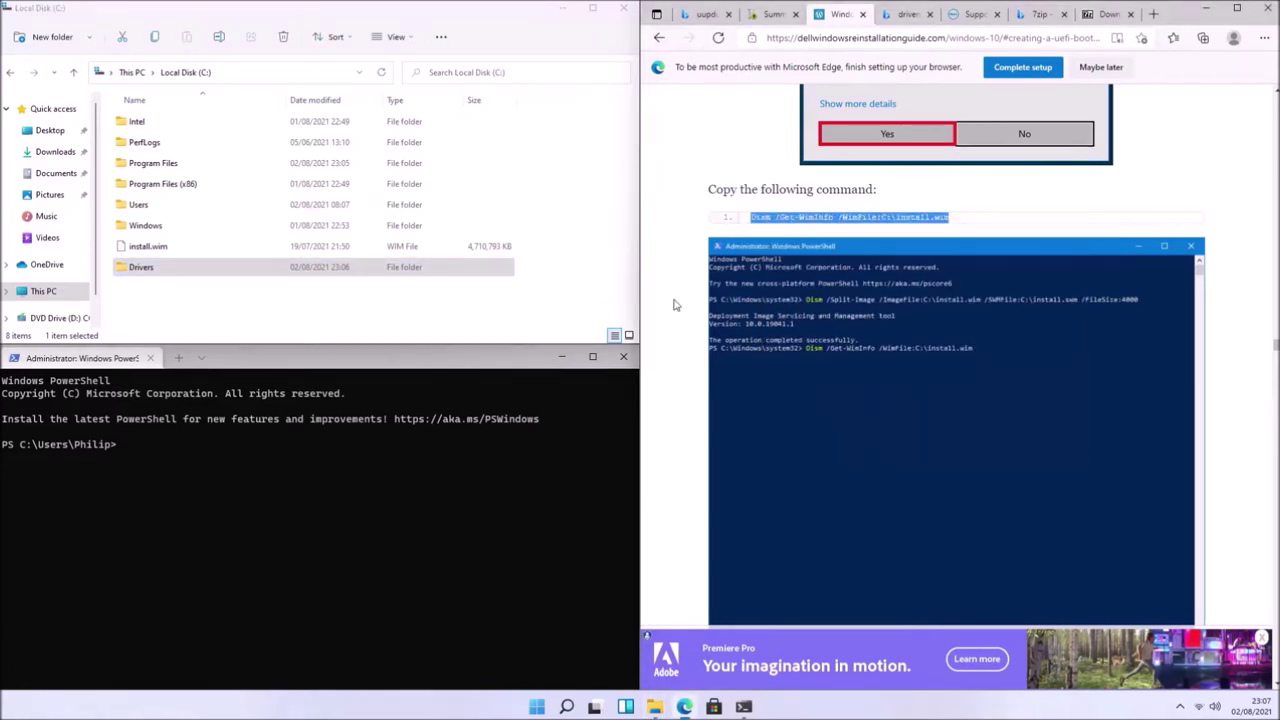
right_click(362, 497)
key("Return")
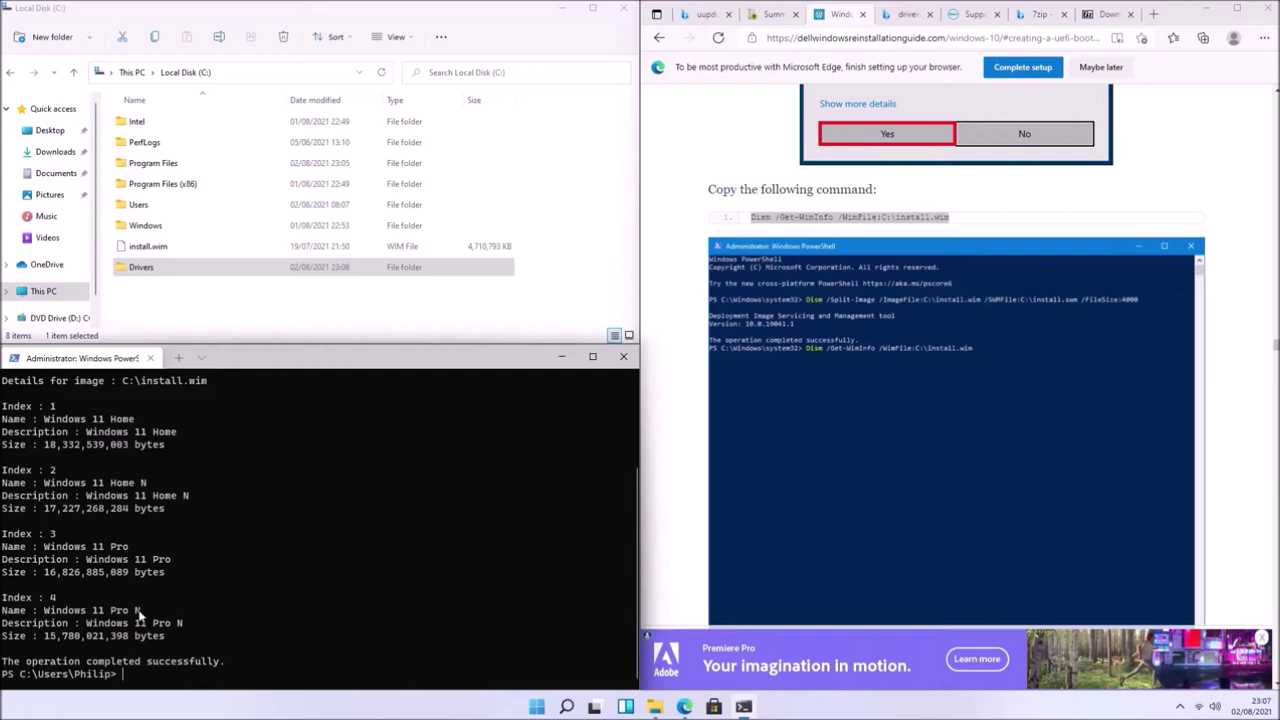
left_click_drag(146, 548, 1, 548)
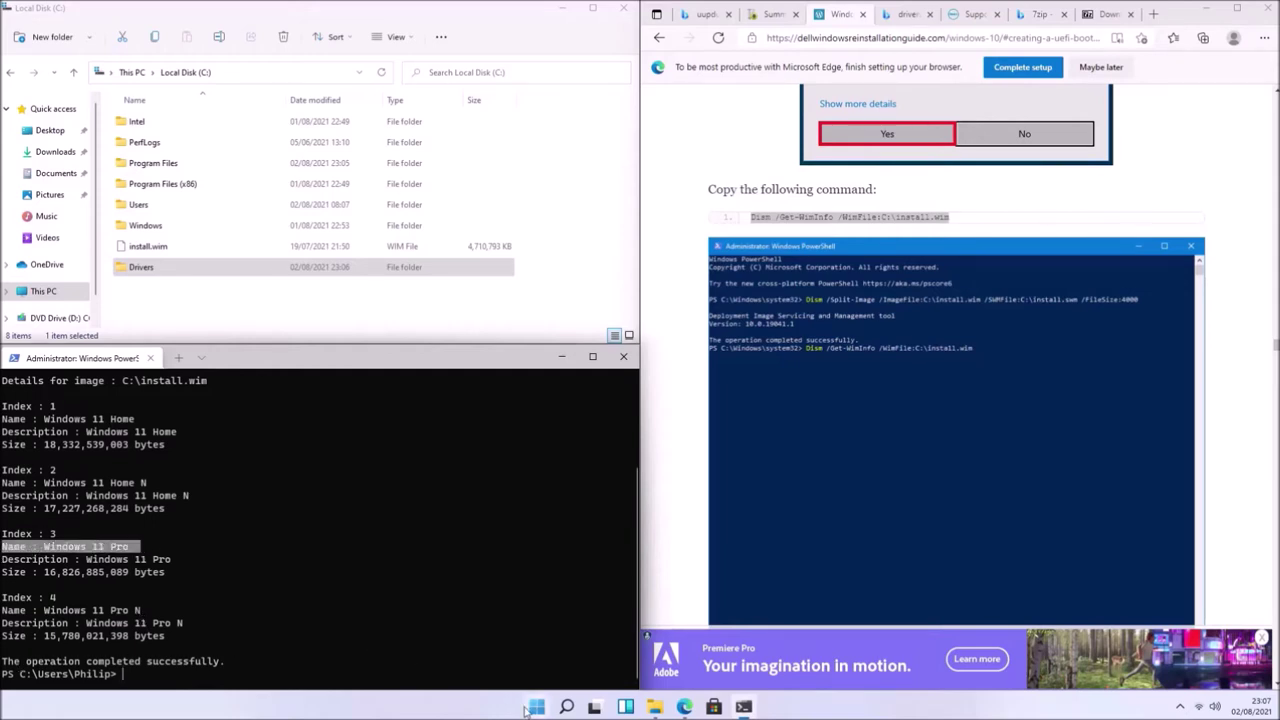
- Confirm in System About that the installed edition is Windows 11 Pro
right_click(535, 707)
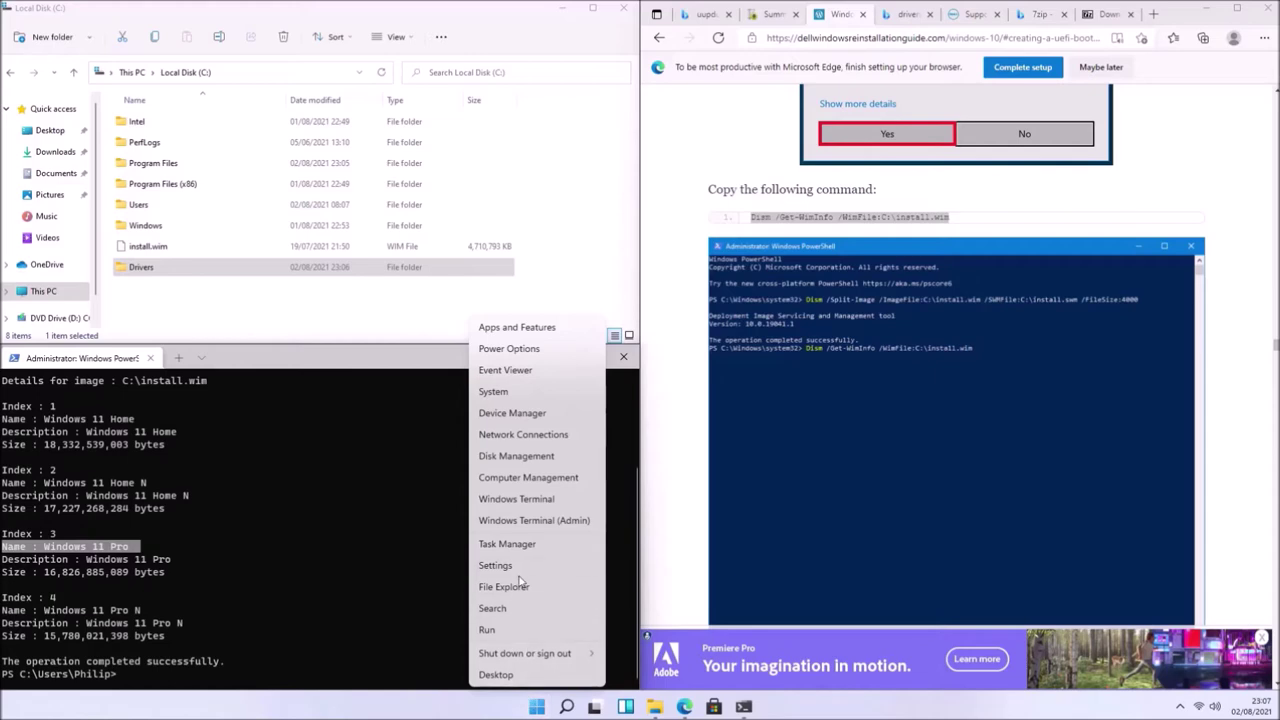
left_click(525, 392)
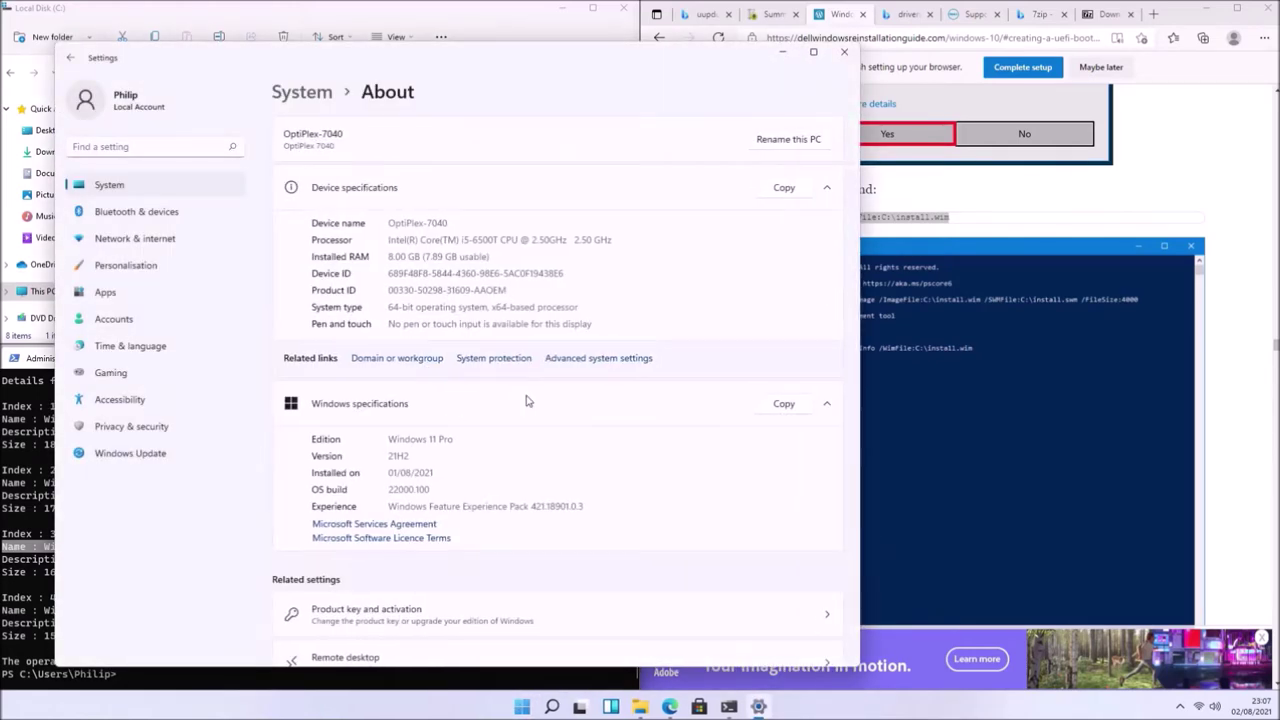
left_click(813, 51)
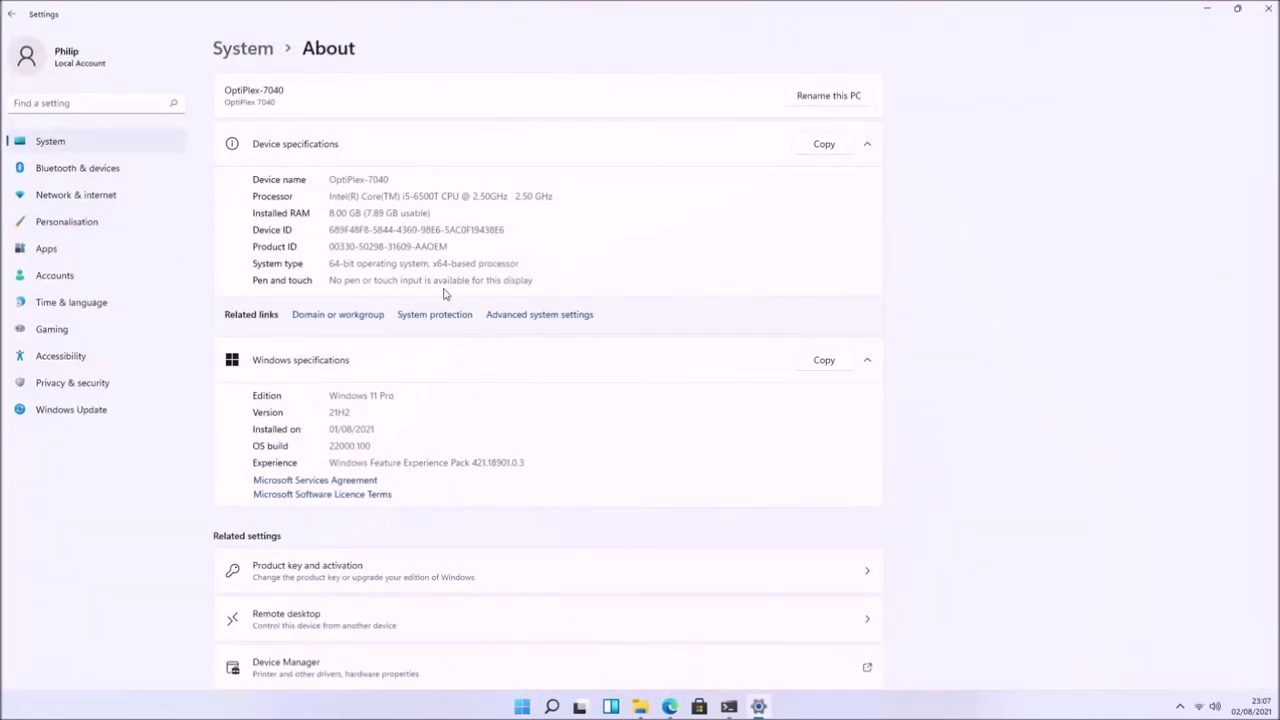
left_click_drag(404, 396, 267, 398)
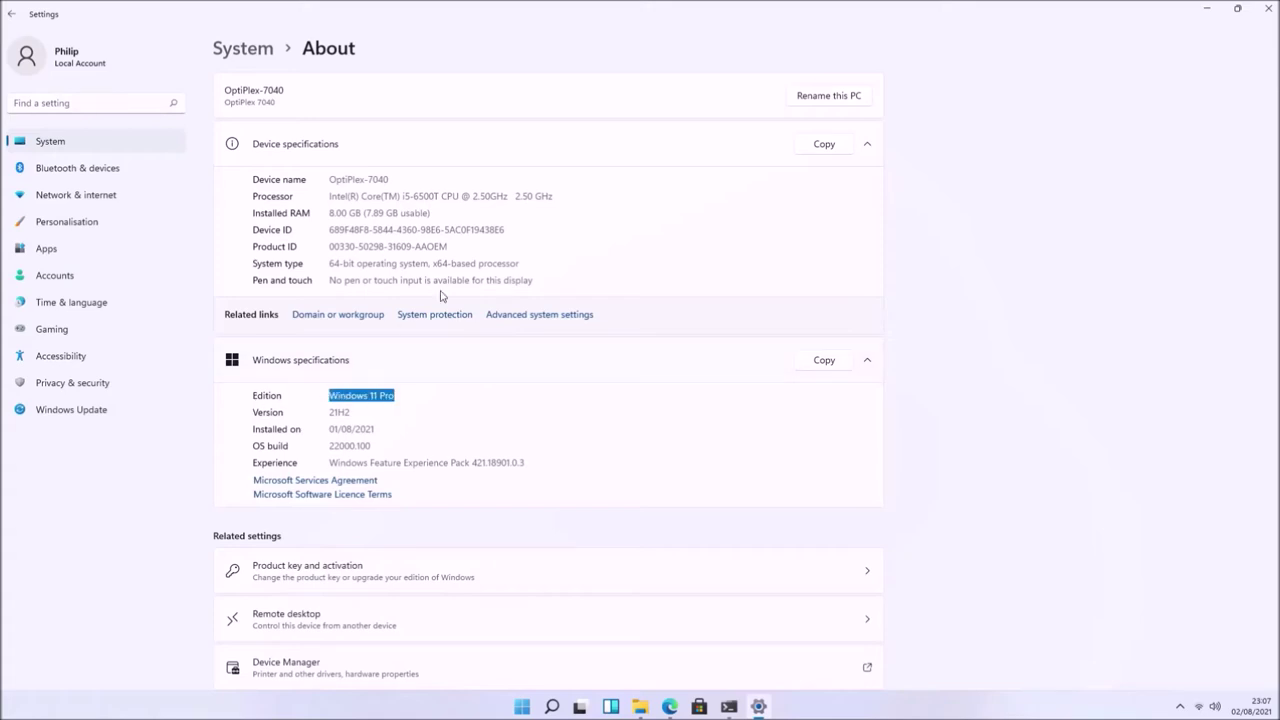
left_click(1267, 9)
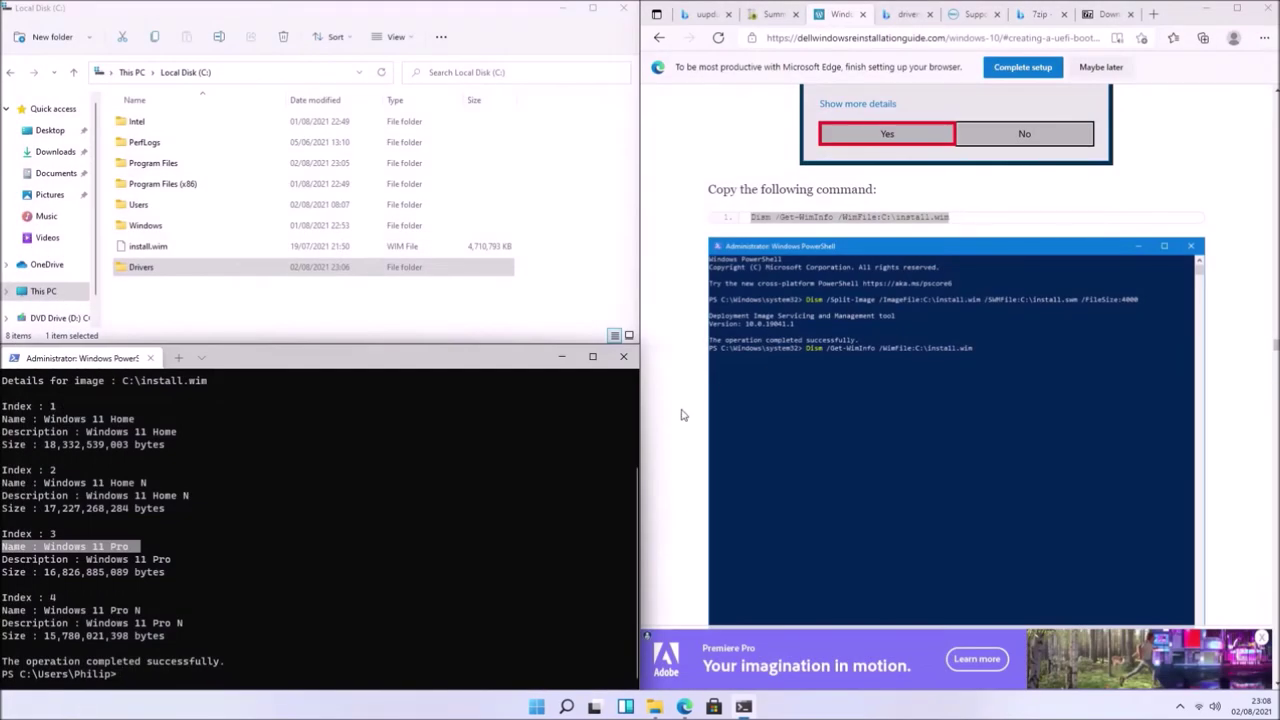
- Run mkdir C:\WinTemp and check the new folder on C:
scroll(940, 283, "down", 3)
scroll(940, 283, "down", 5)
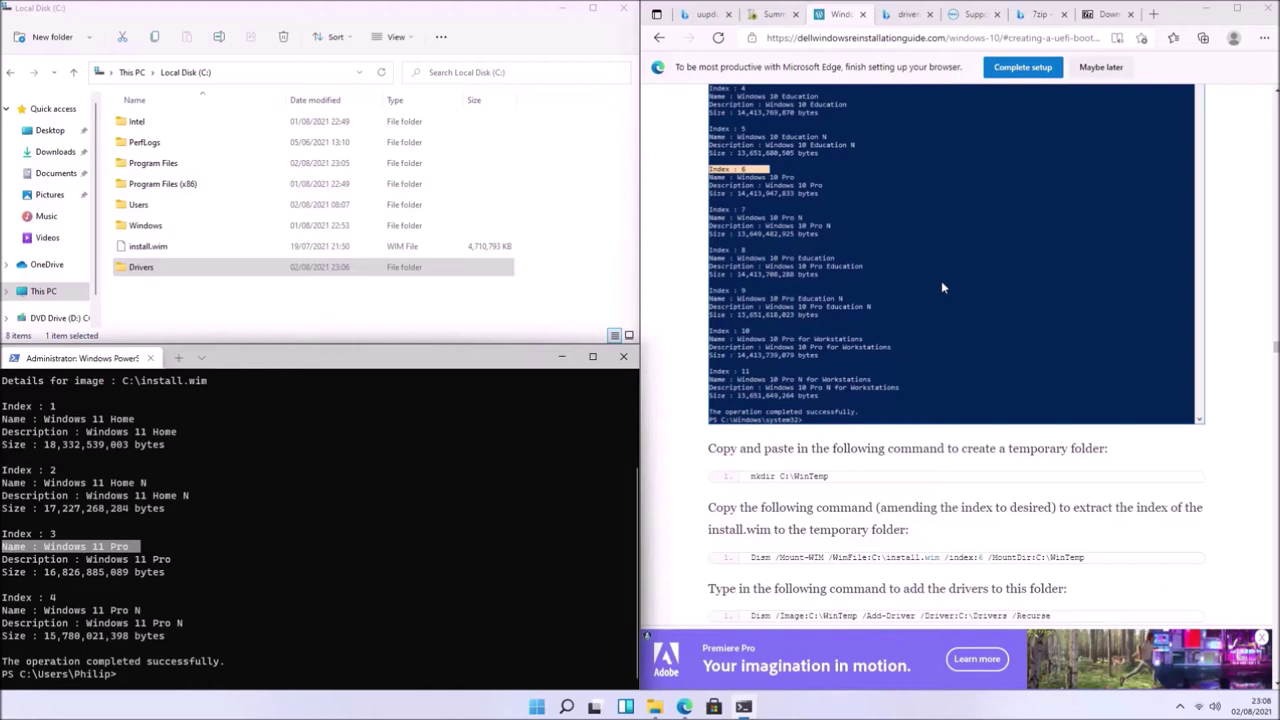
left_click_drag(845, 387, 750, 386)
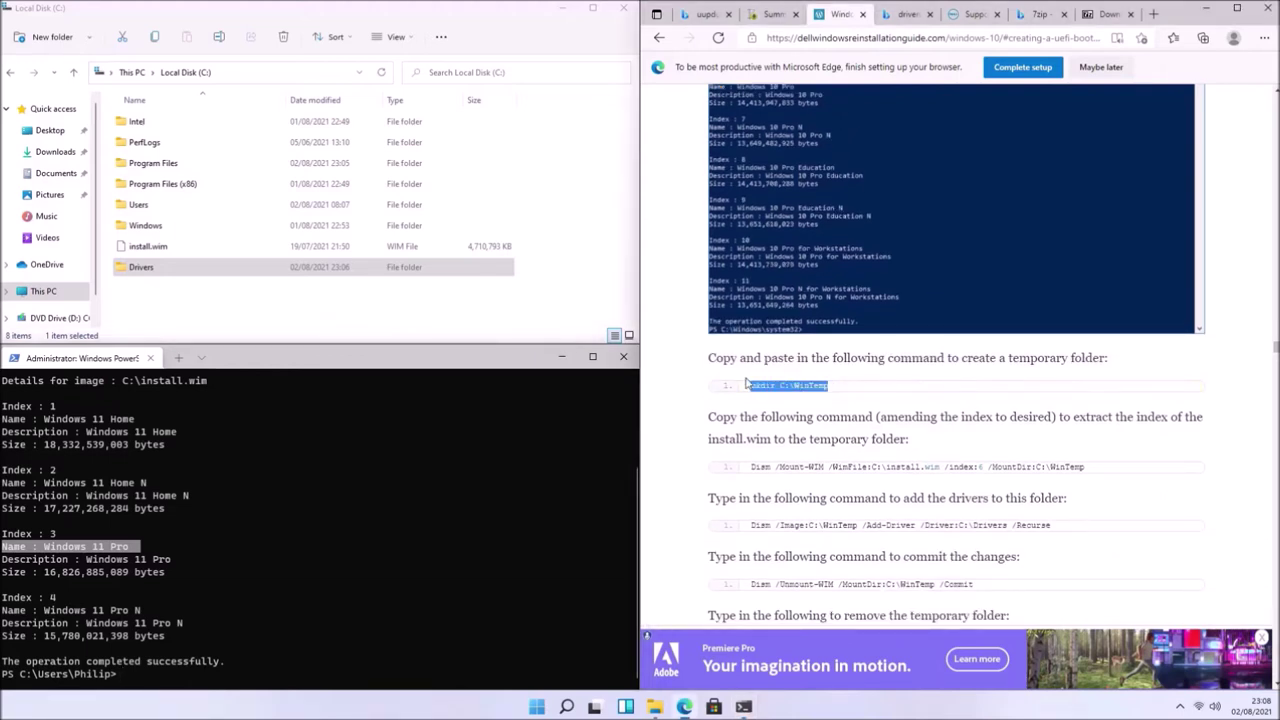
right_click(758, 386)
left_click(796, 395)
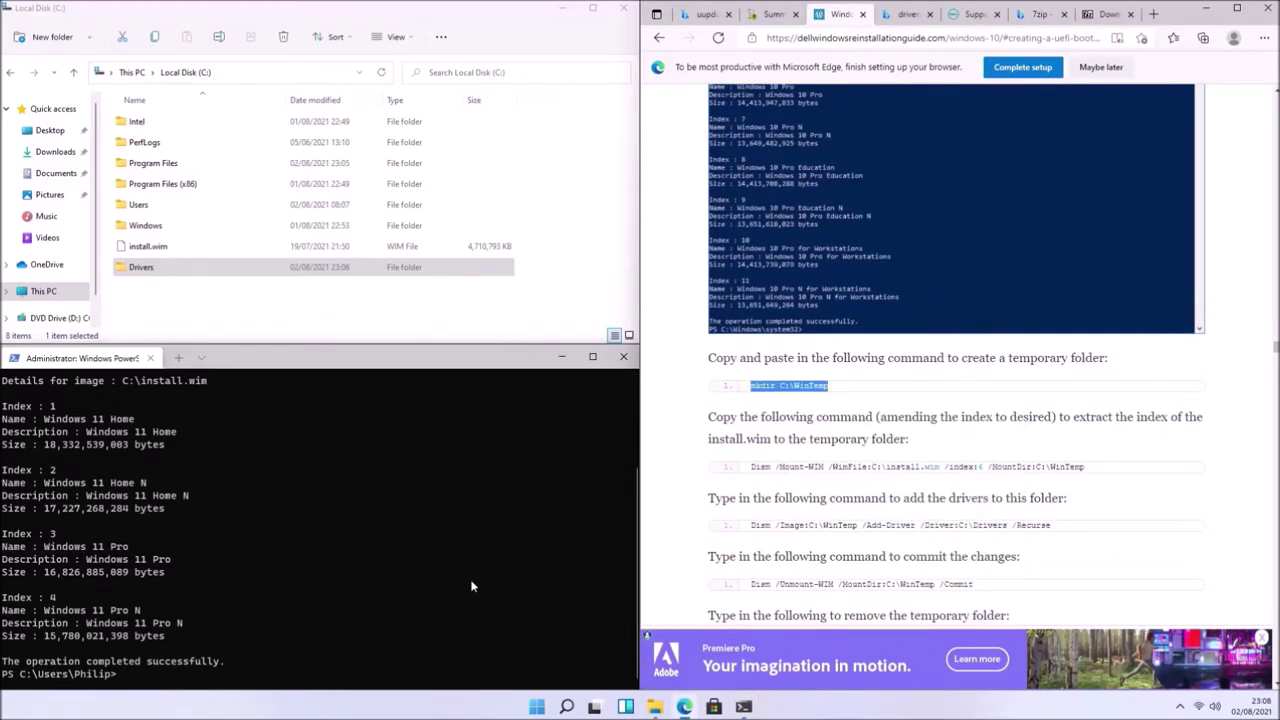
right_click(449, 609)
key("Return")
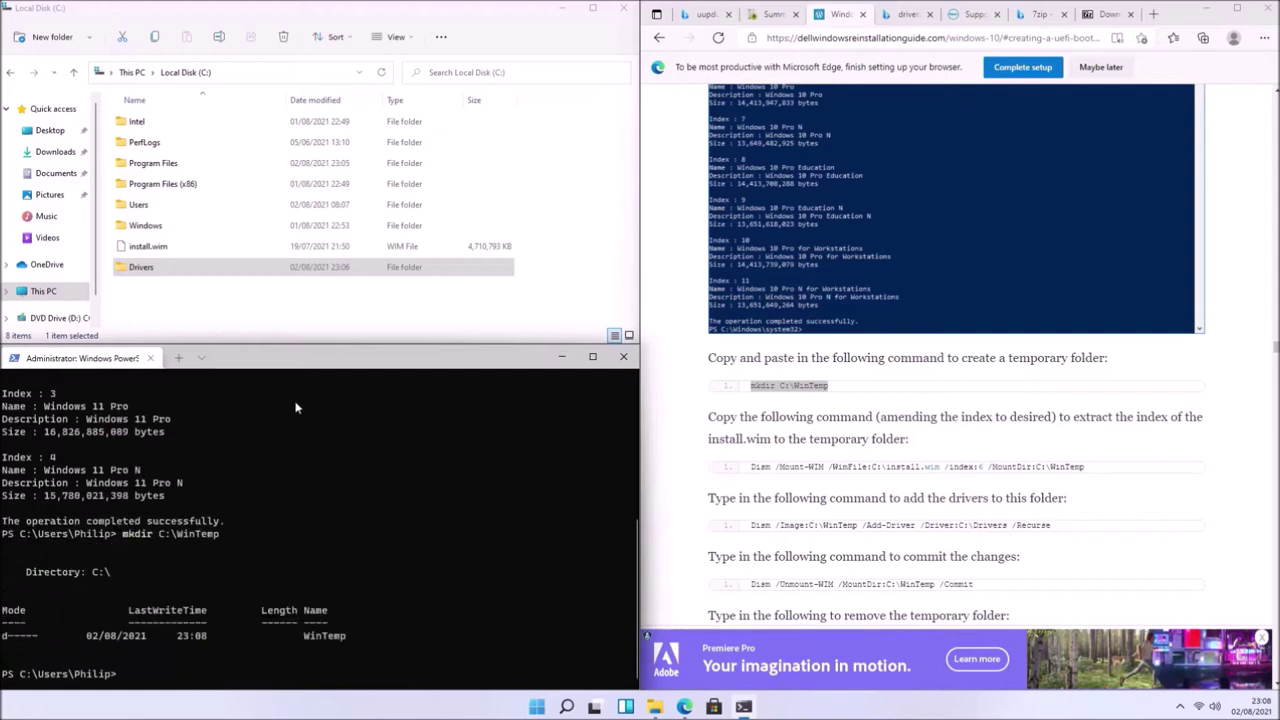
left_click(240, 290)
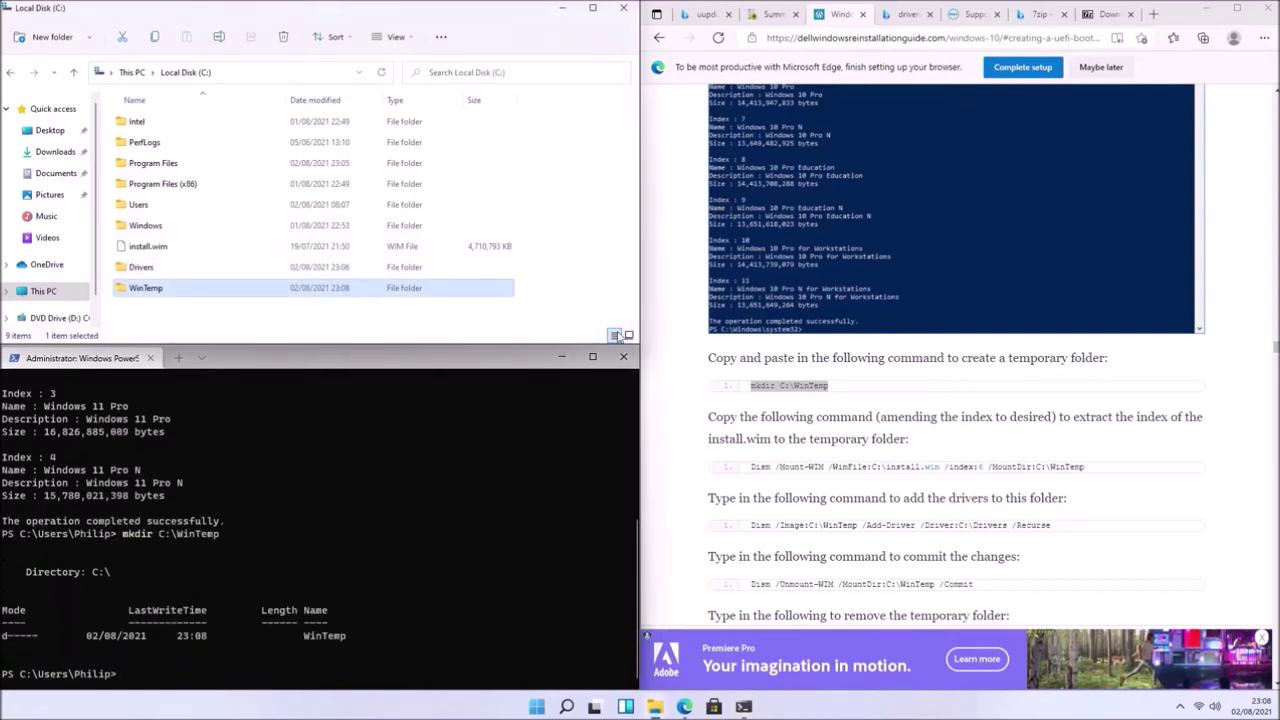
- Run the Dism /Mount-WIM command with /index:3 instead of 6 to mount into C:\WinTemp
left_click_drag(1118, 465, 758, 474)
right_click(758, 474)
left_click(775, 242)
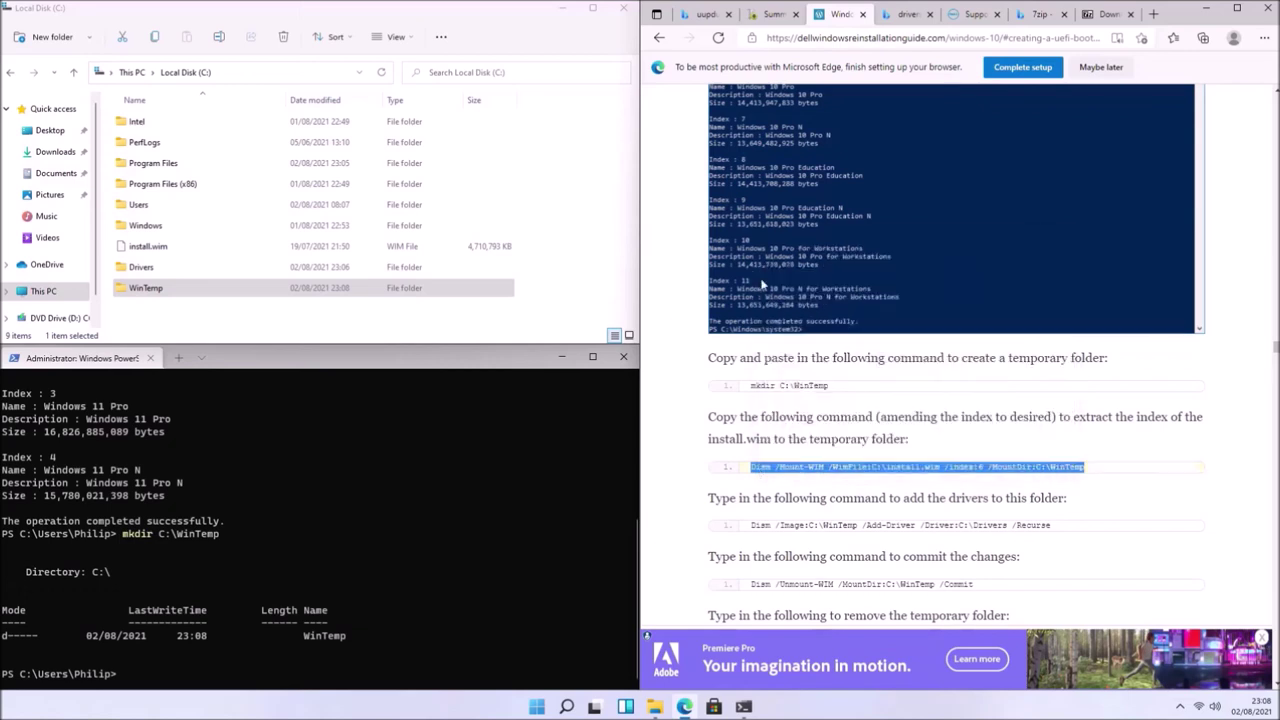
right_click(364, 660)
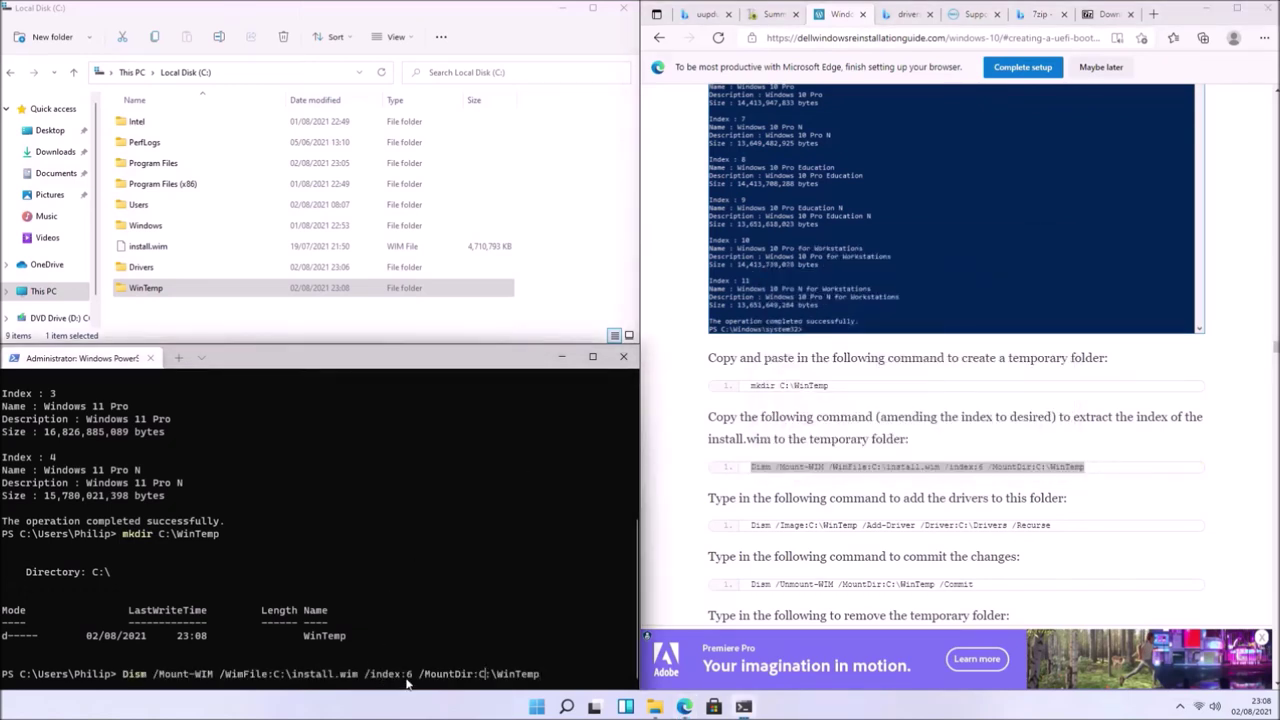
key("BackSpace")
type("3")
key("End")
key("Return")
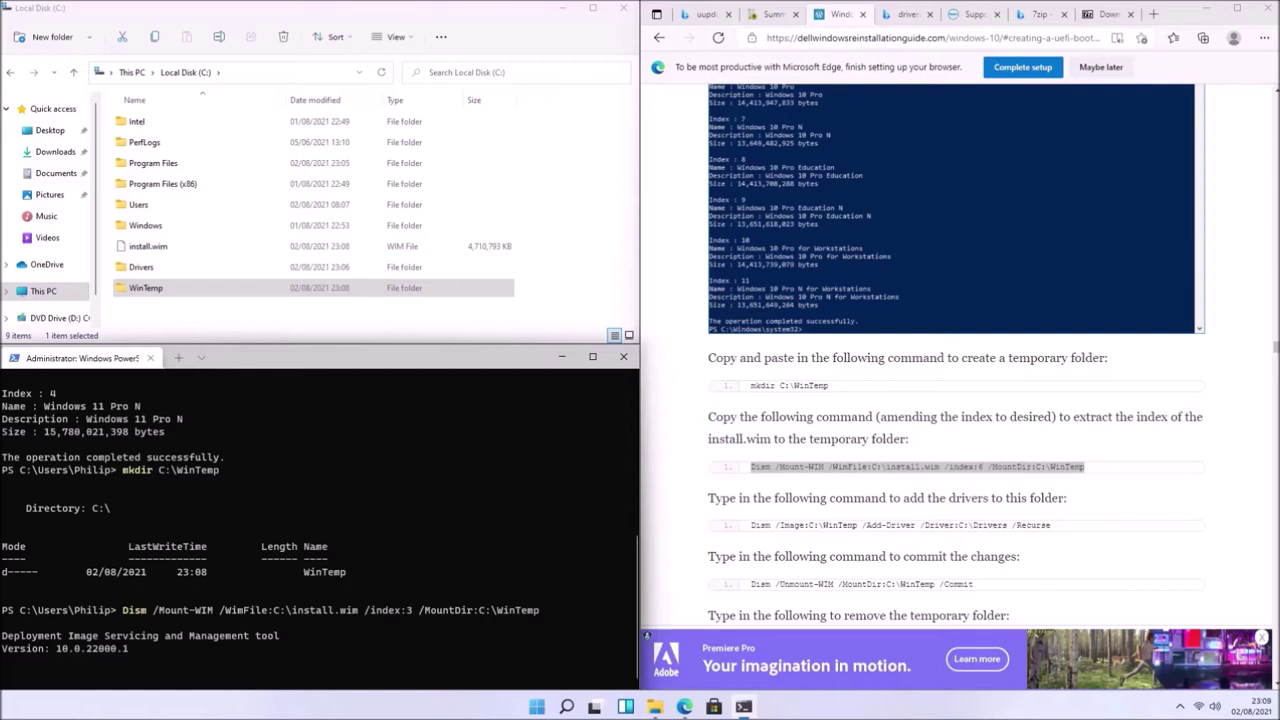
- Check the mounted image in WinTemp, then run Dism /Add-Driver /Recurse from C:\Drivers
double_click(145, 288)
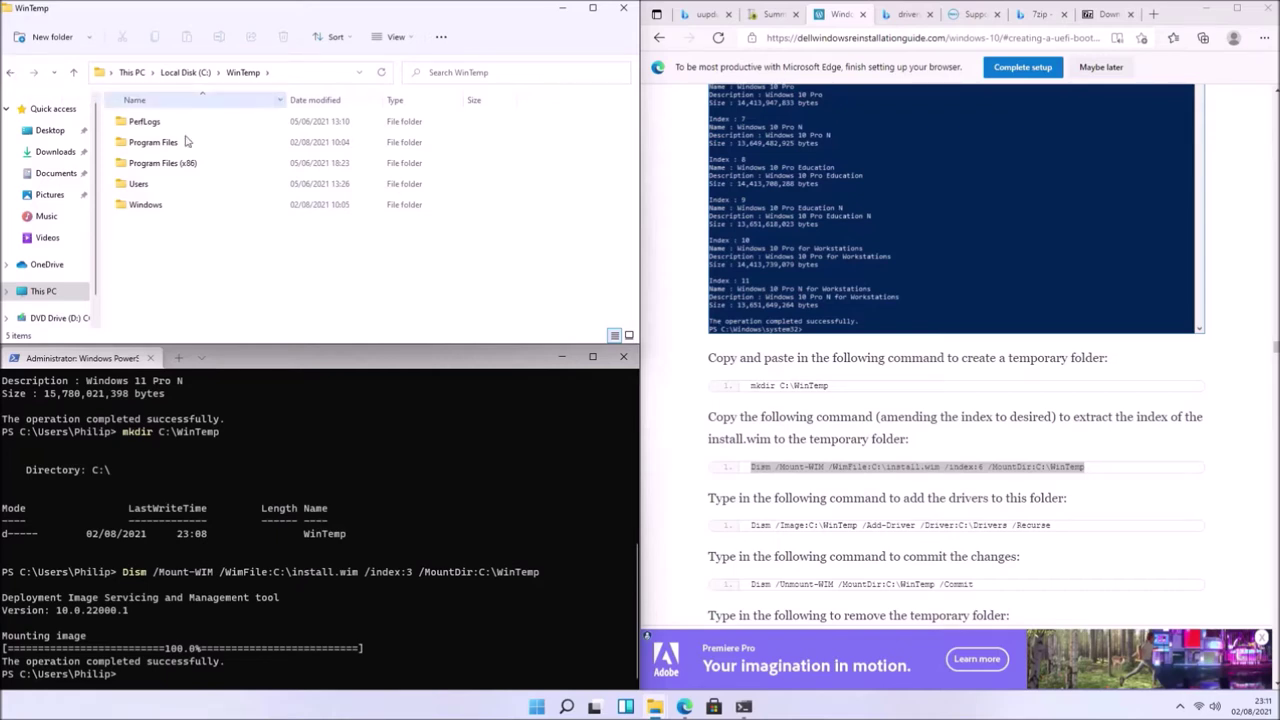
left_click(1090, 525)
left_click_drag(752, 524, 1062, 526)
right_click(1062, 526)
left_click(1000, 298)
right_click(415, 672)
key("Return")
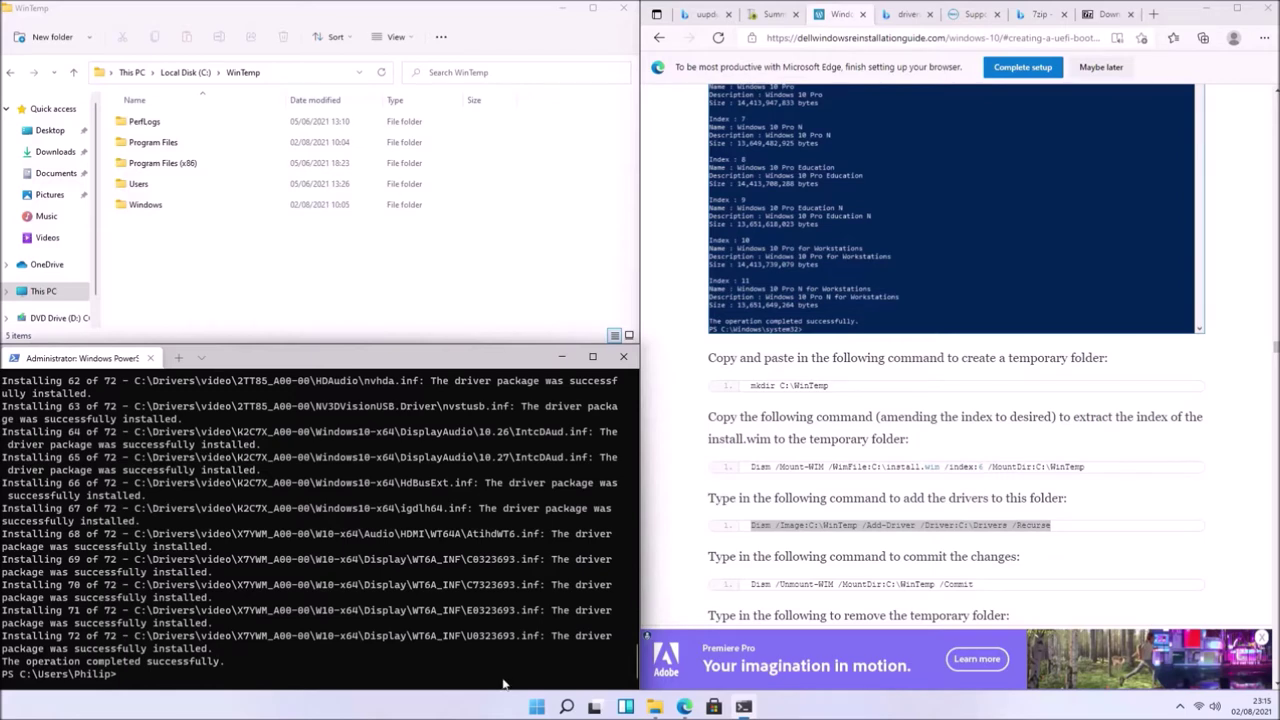
left_click_drag(975, 584, 751, 584)
- Run Dism /Unmount-WIM /MountDir:C:\WinTemp /Commit, then return Explorer to Local Disk (C:)
right_click(751, 584)
left_click(775, 357)
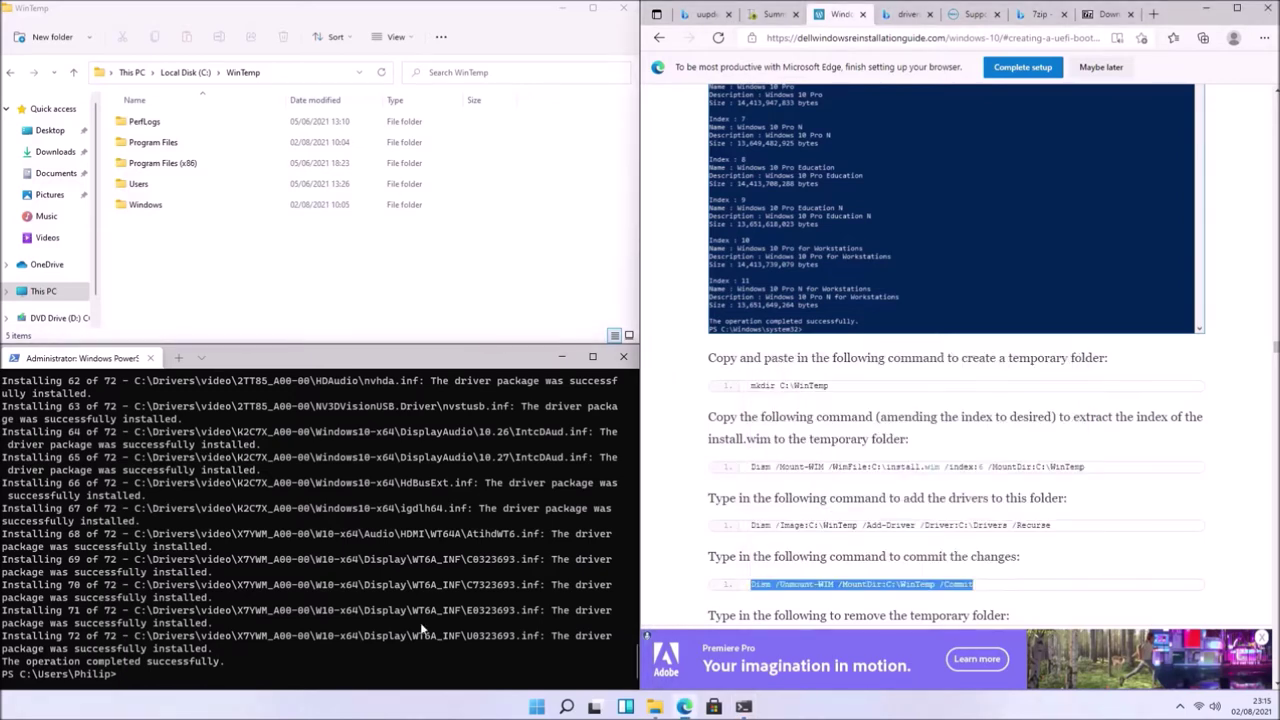
left_click(405, 647)
right_click(405, 647)
key("Return")
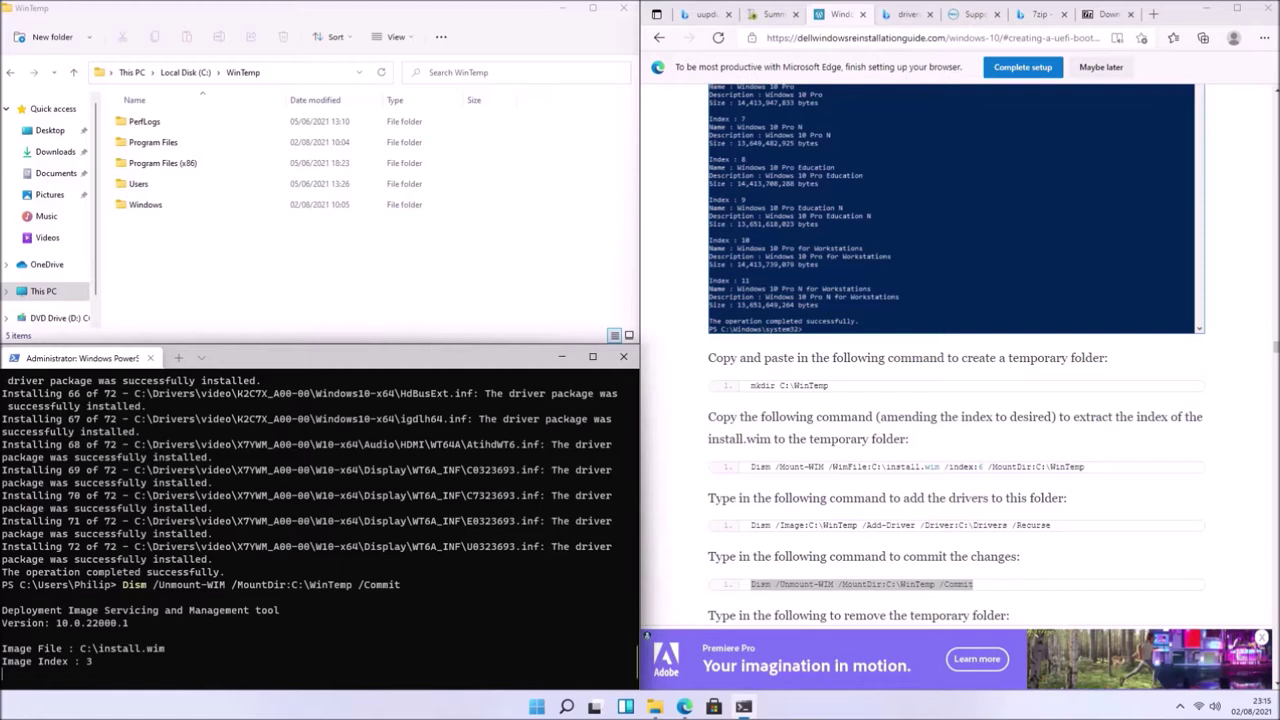
left_click(188, 72)
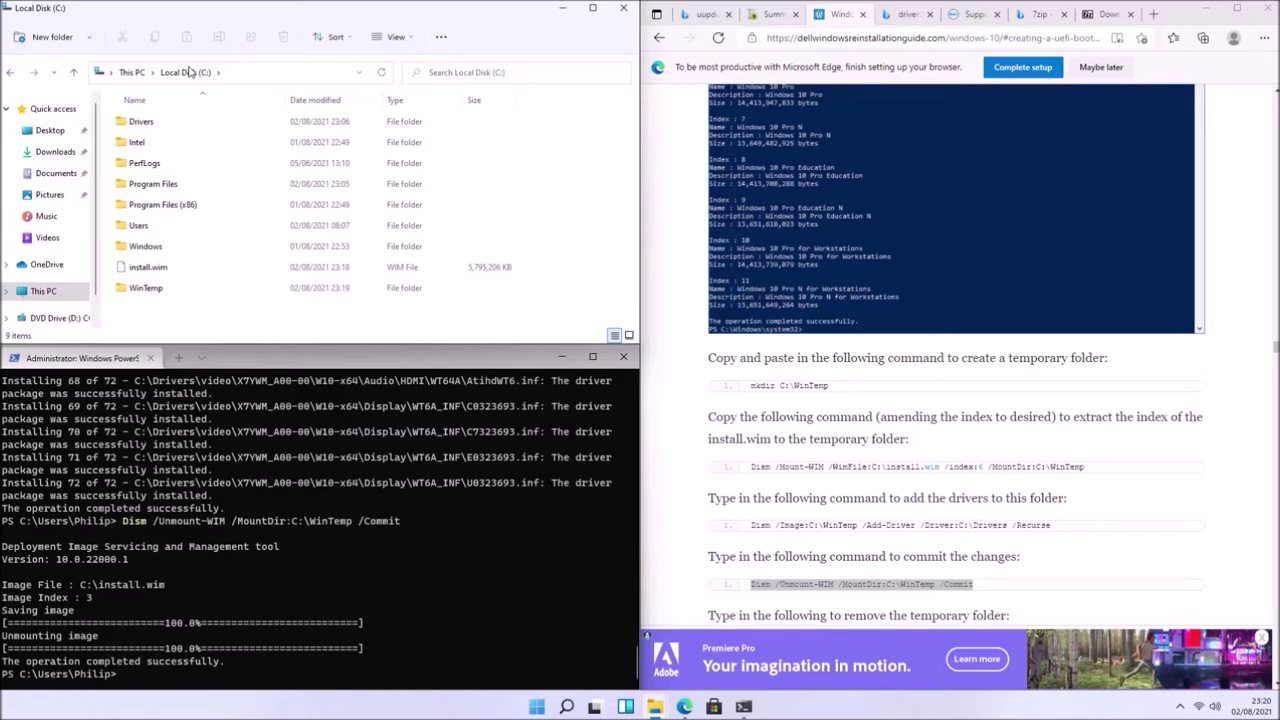
- Run rmdir C:\WinTemp to remove the mount folder
scroll(957, 537, "down", 2)
left_click_drag(865, 466, 751, 462)
right_click(751, 462)
left_click(789, 237)
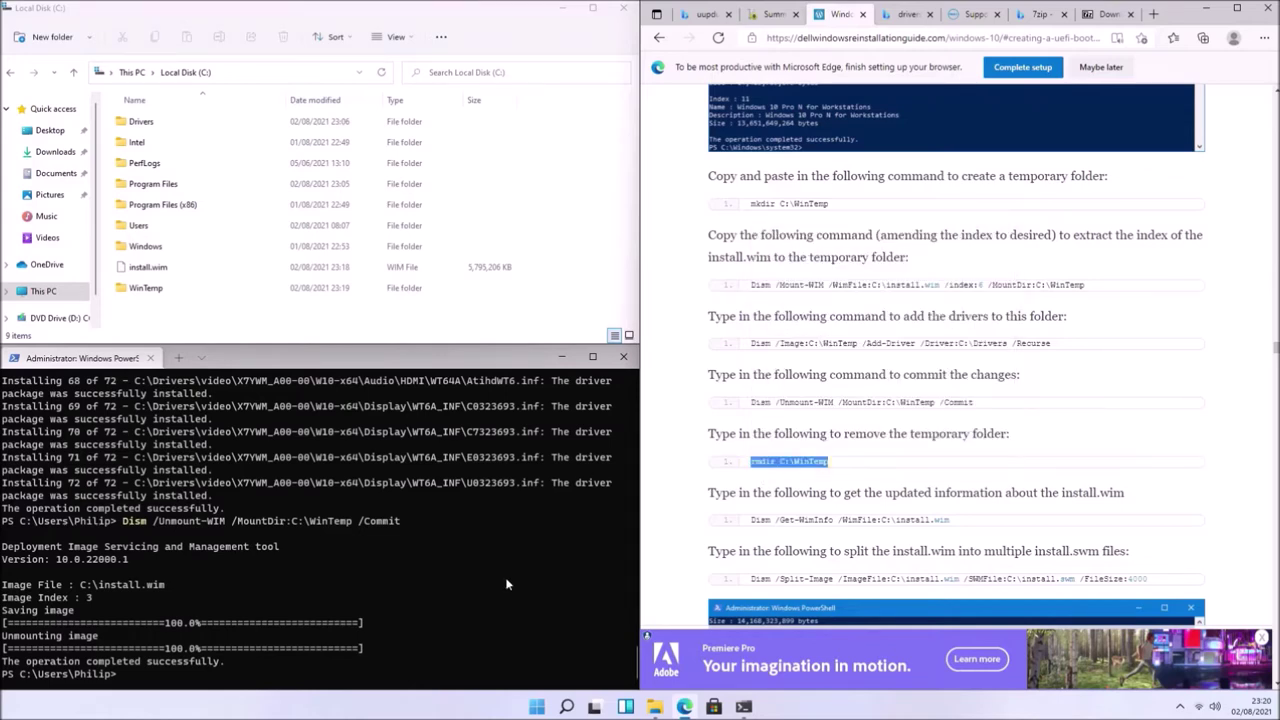
right_click(502, 638)
key("Return")
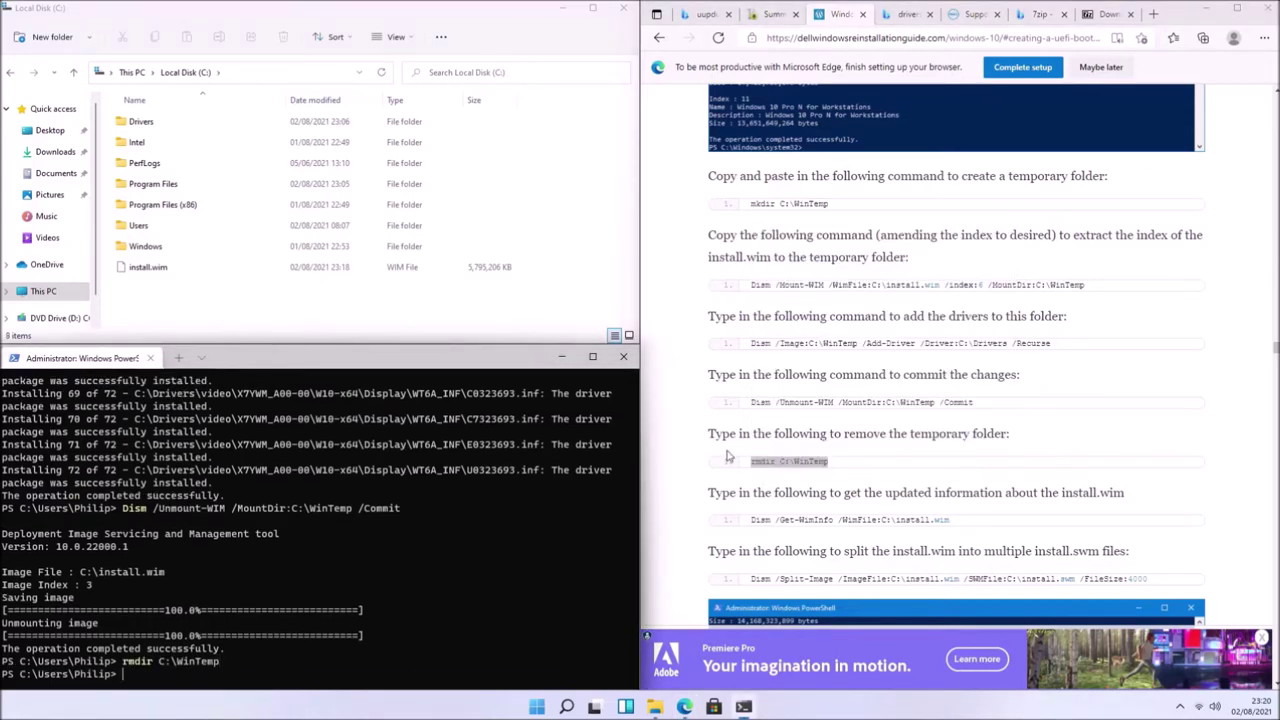
- Run Dism /Get-WimInfo again and note the new size of index 3
left_click_drag(950, 520, 751, 520)
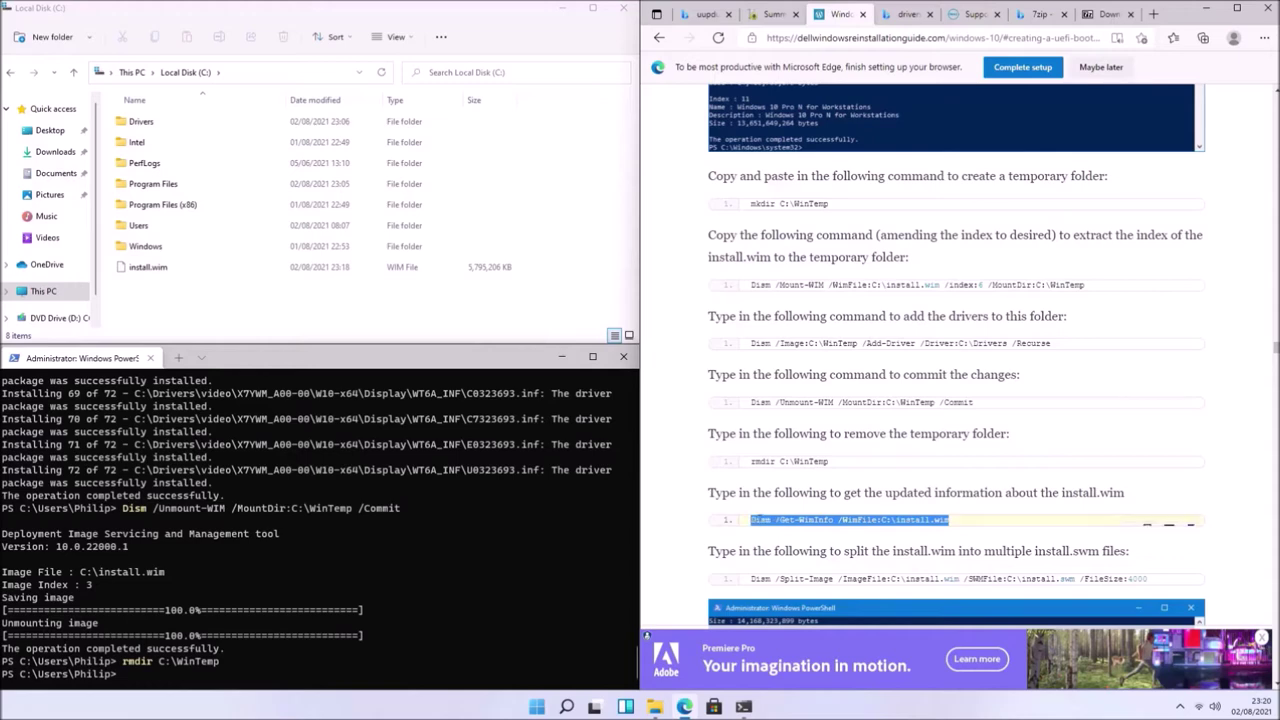
right_click(751, 520)
left_click(797, 296)
right_click(437, 670)
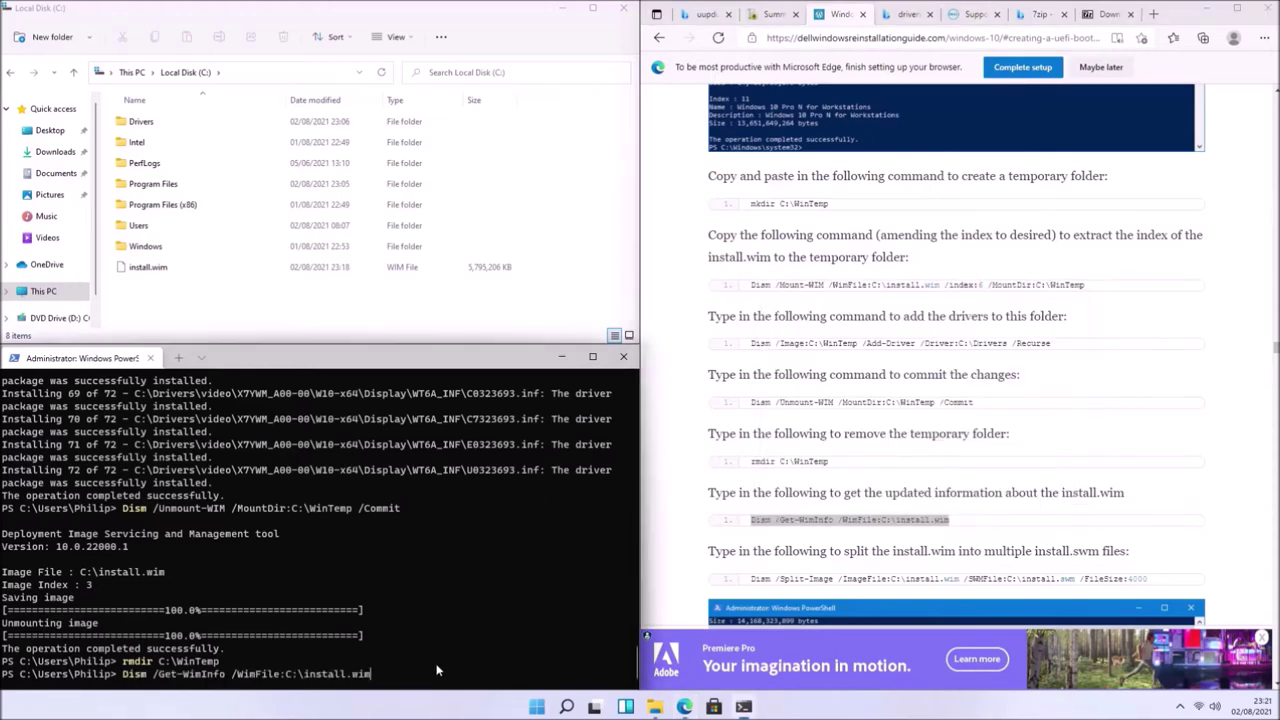
key("Return")
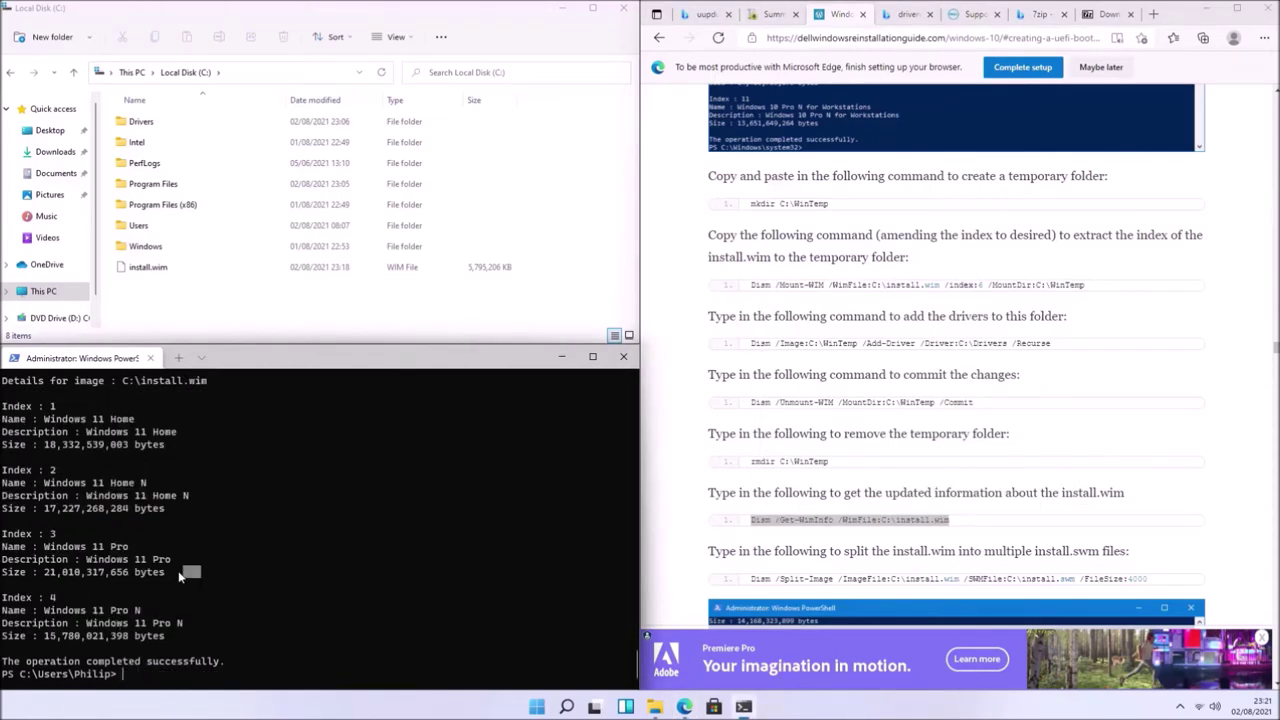
left_click_drag(198, 572, 3, 582)
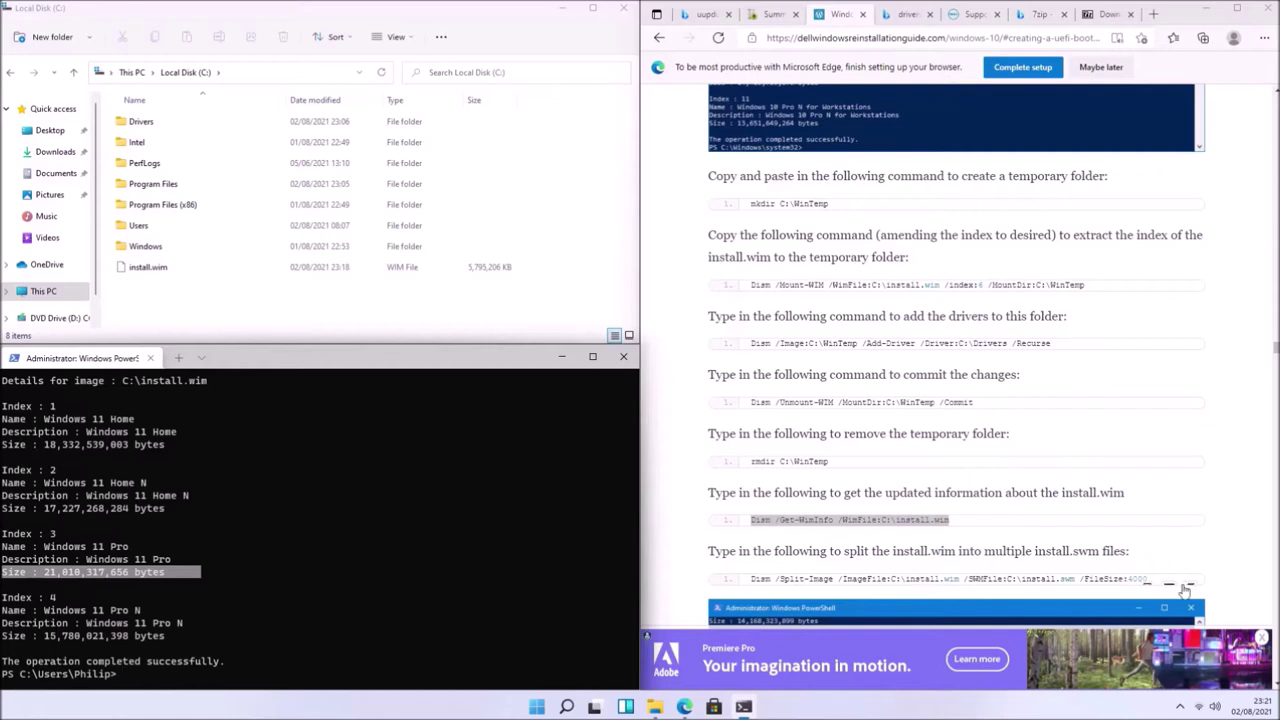
- Split install.wim into install.swm files on C: using /FileSize:4000, then launch Rufus
left_click_drag(1173, 585, 725, 586)
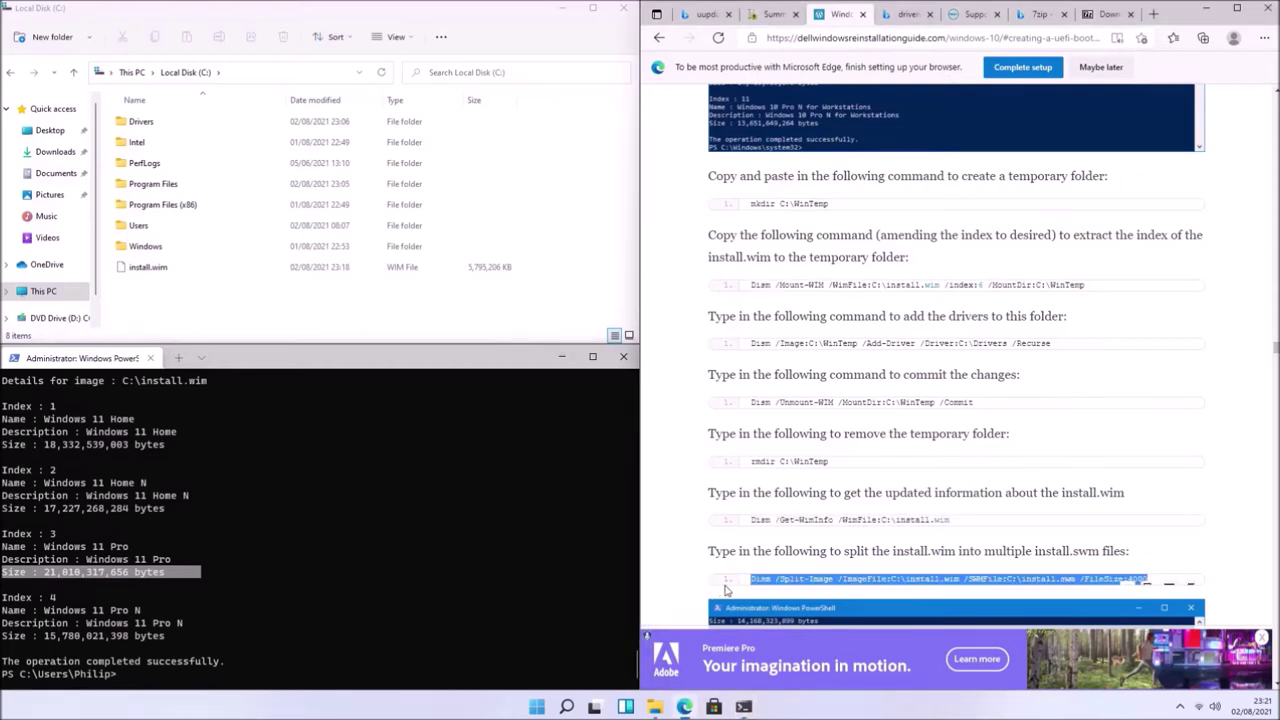
right_click(800, 586)
left_click(822, 364)
right_click(452, 662)
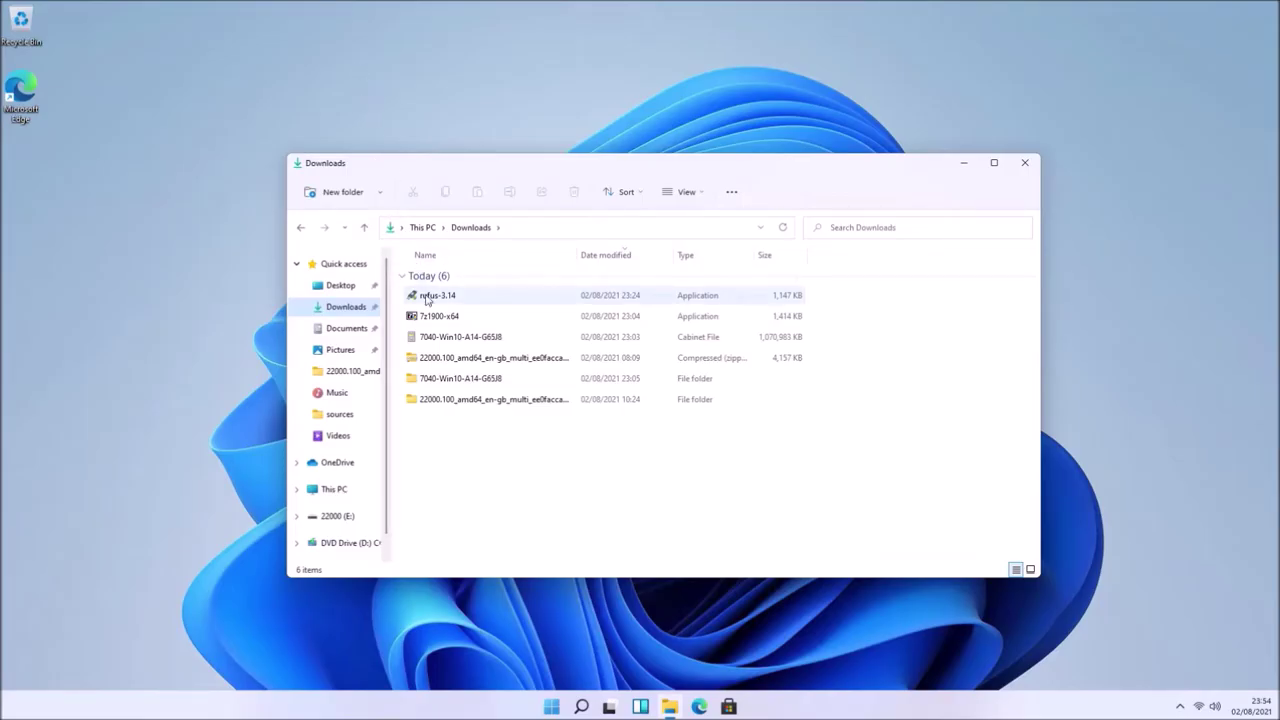
double_click(427, 298)
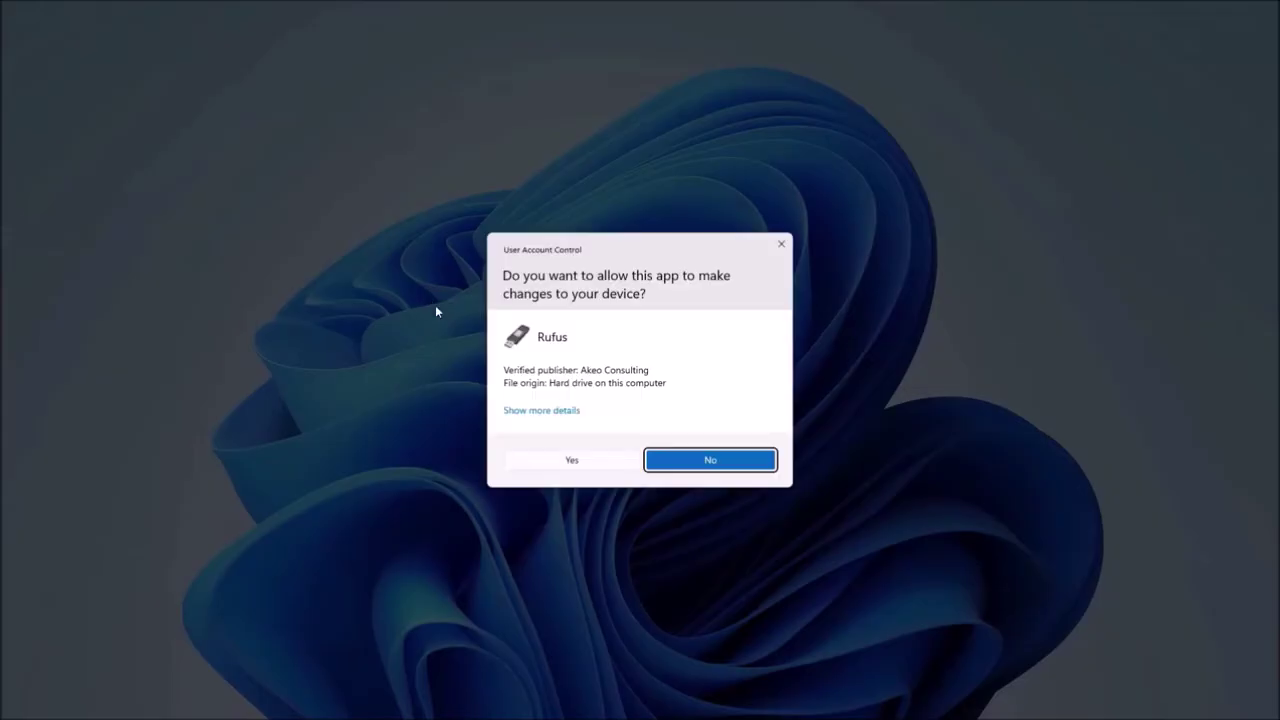
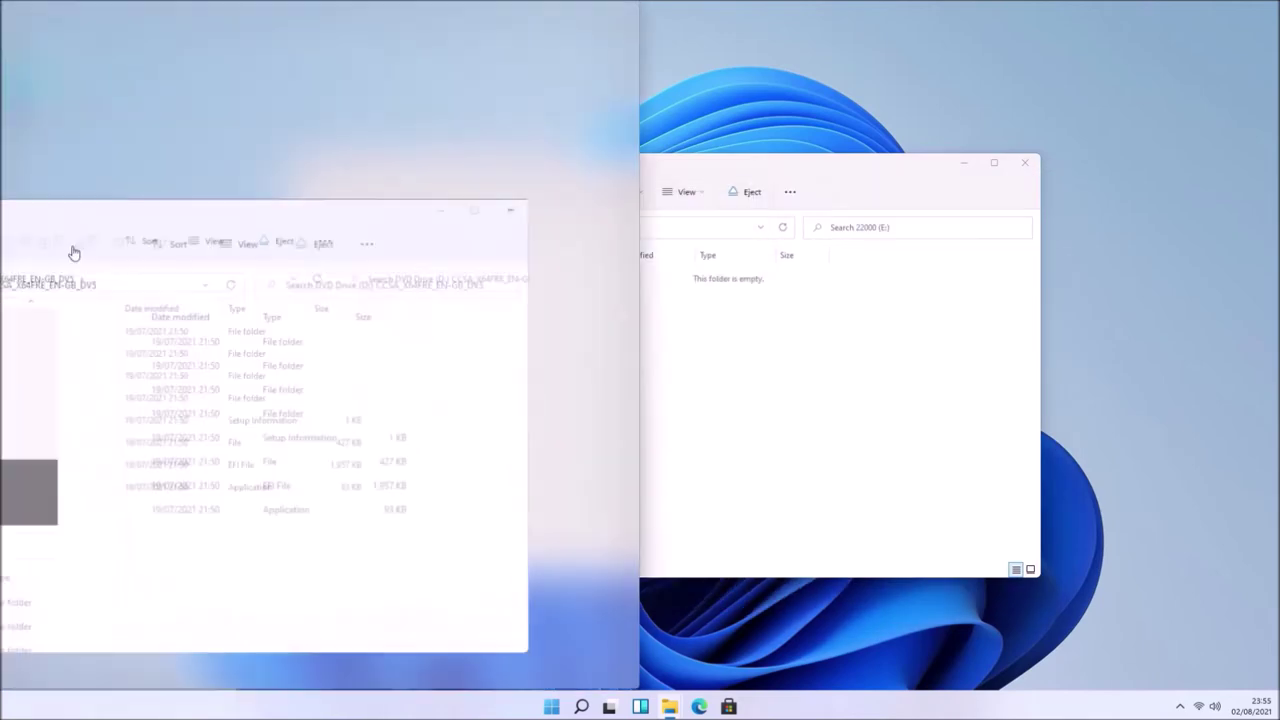
- Arrange the 22000 (E:), Local Disk (C:) and DVD Drive windows side by side
left_click(680, 182)
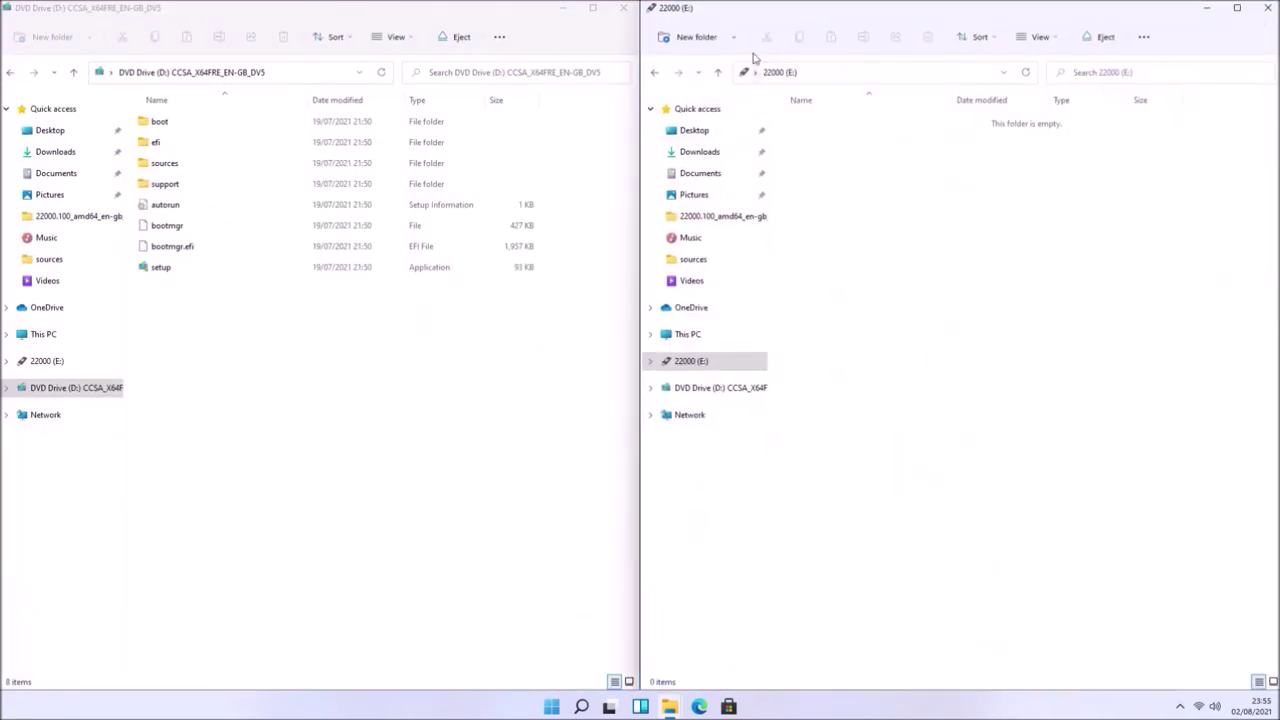
key("super+e")
left_click(394, 507)
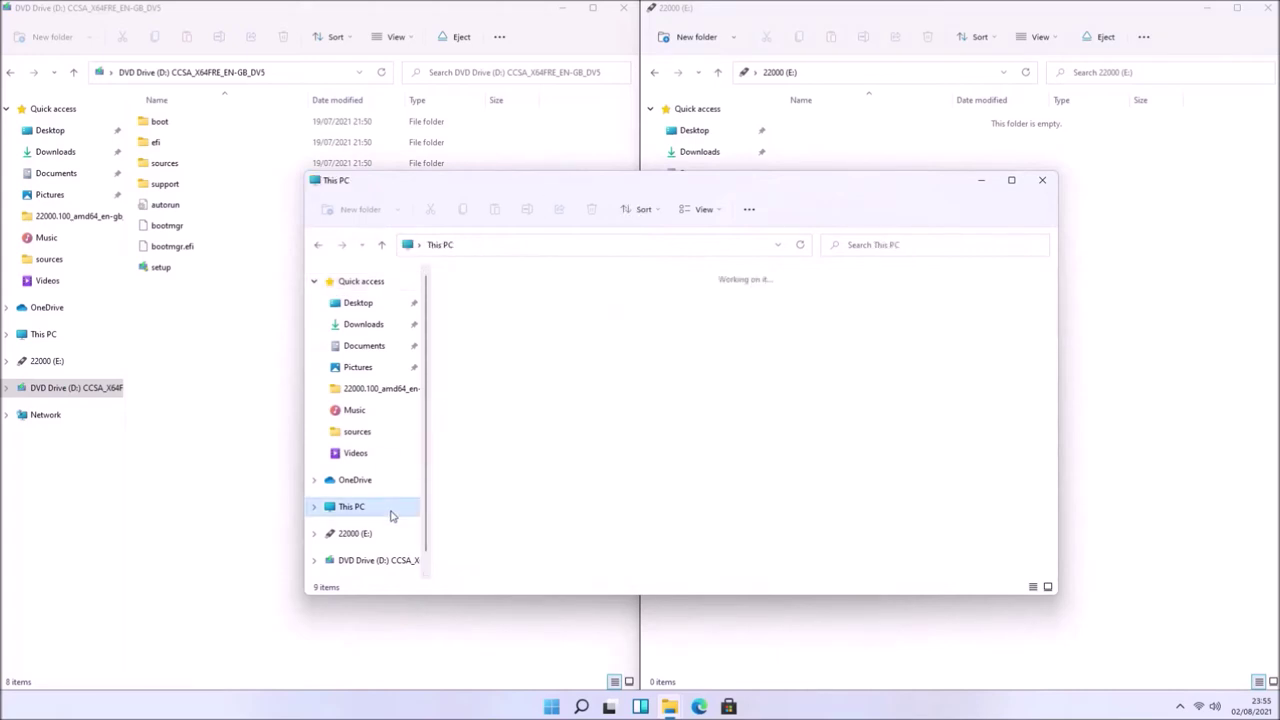
double_click(503, 415)
left_click_drag(551, 186, 3, 692)
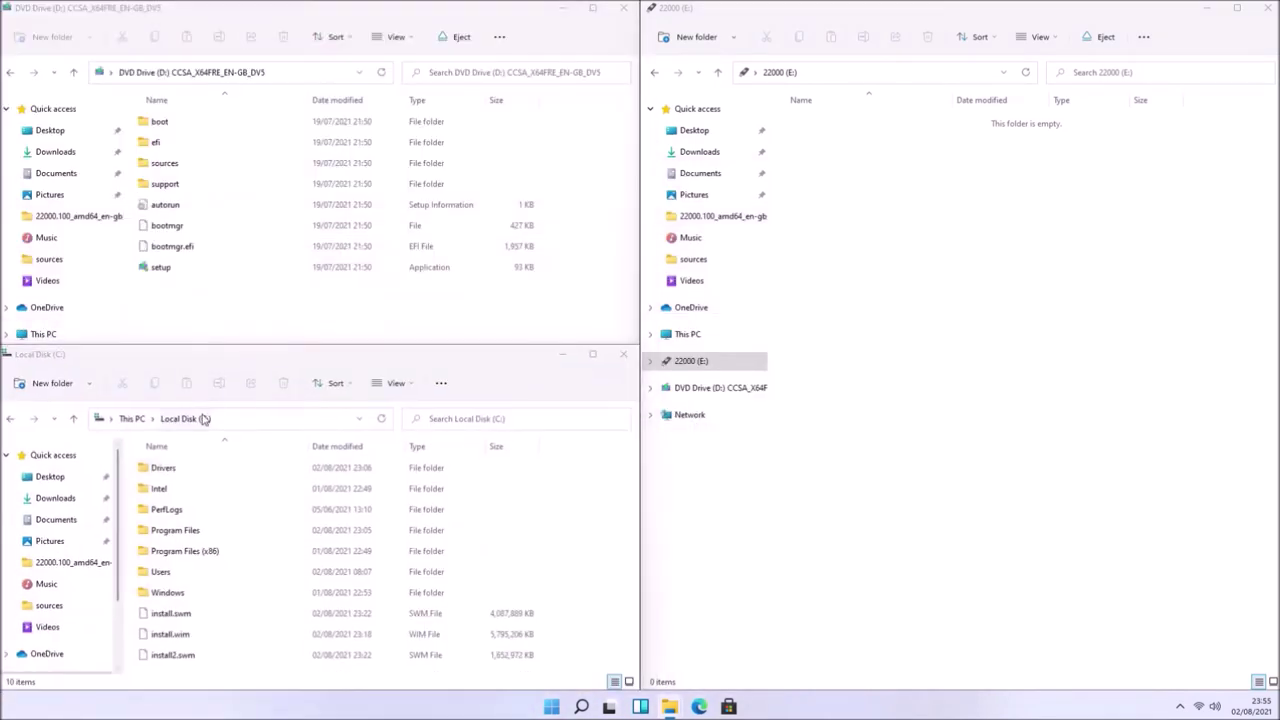
key("super+Down")
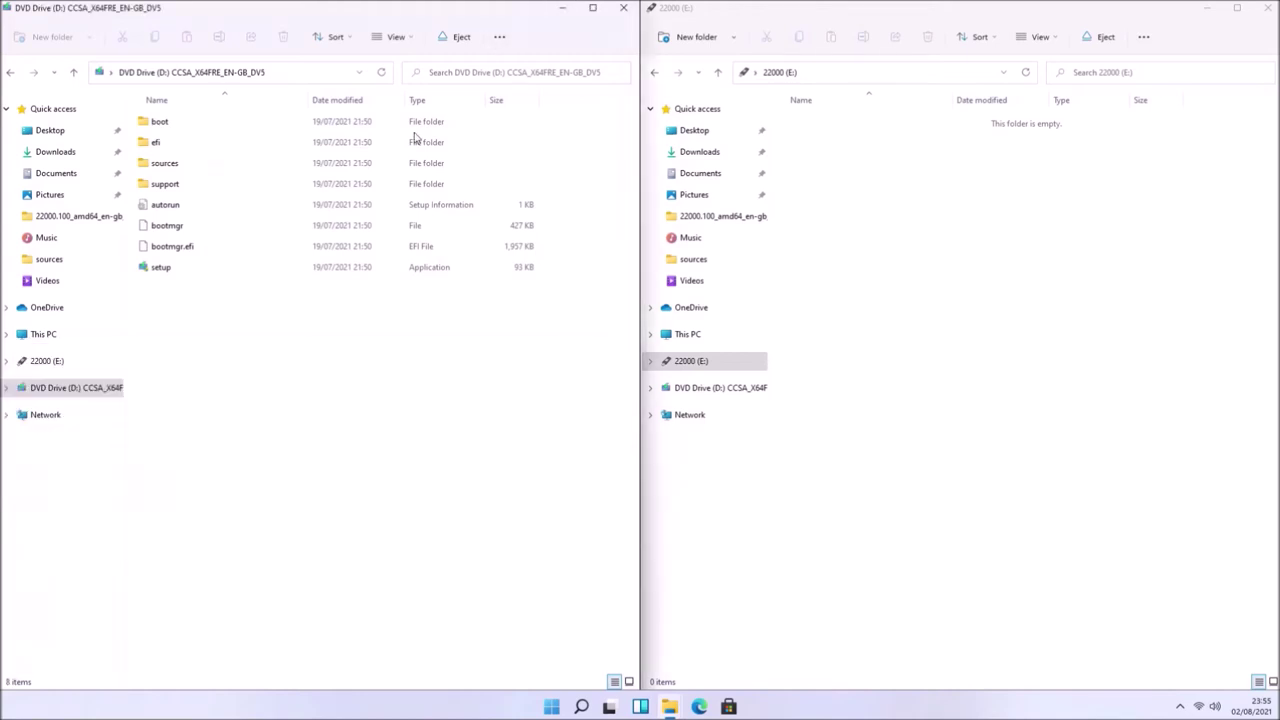
left_click_drag(381, 24, 114, 3)
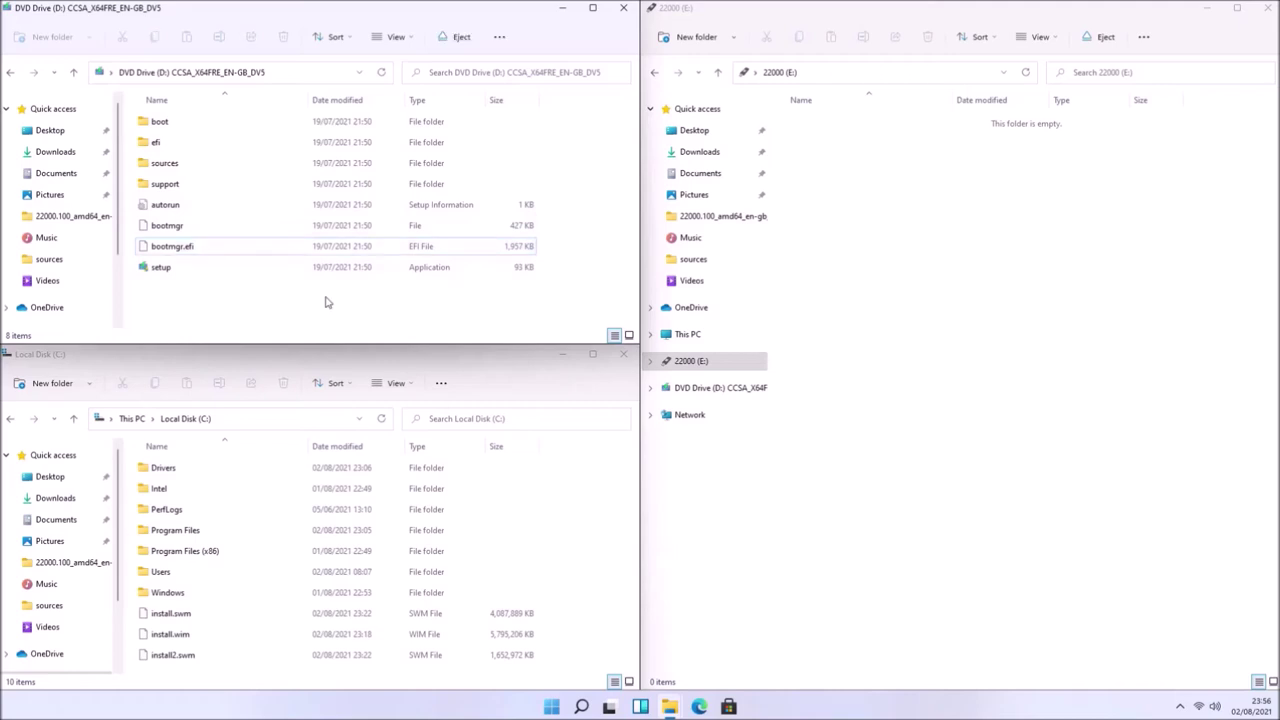
- Copy every DVD item except the sources folder onto the 22000 (E:) drive
key("ctrl+a")
left_click(329, 163, "ctrl")
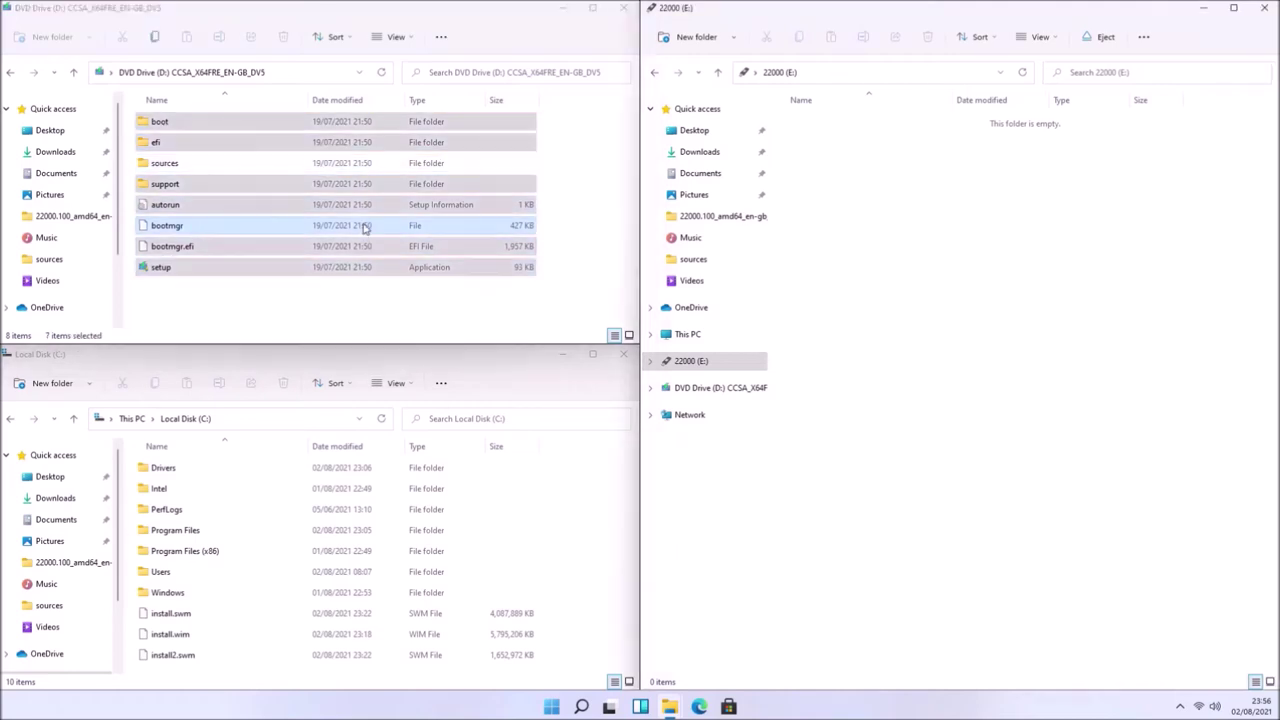
left_click_drag(329, 138, 1020, 288)
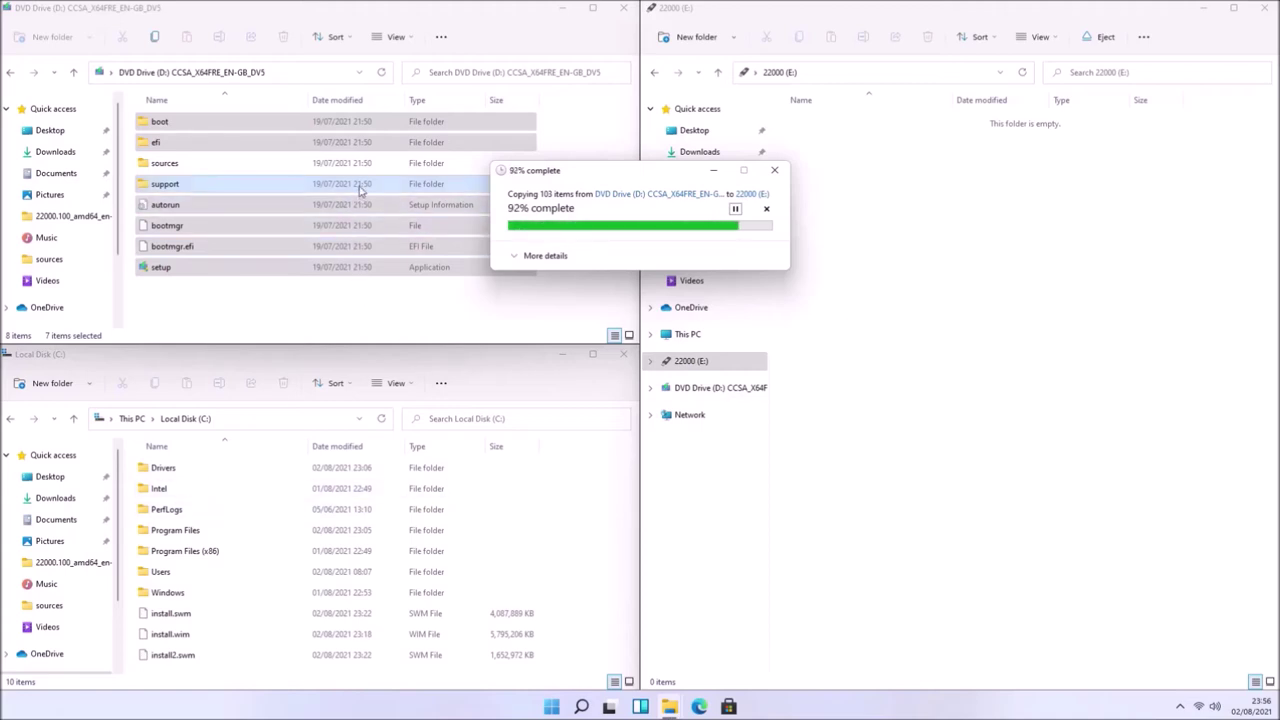
- Create a new folder named 'sources' on the E: drive and open it
key("ctrl+shift+n")
type("sources")
key("Return")
key("Return")
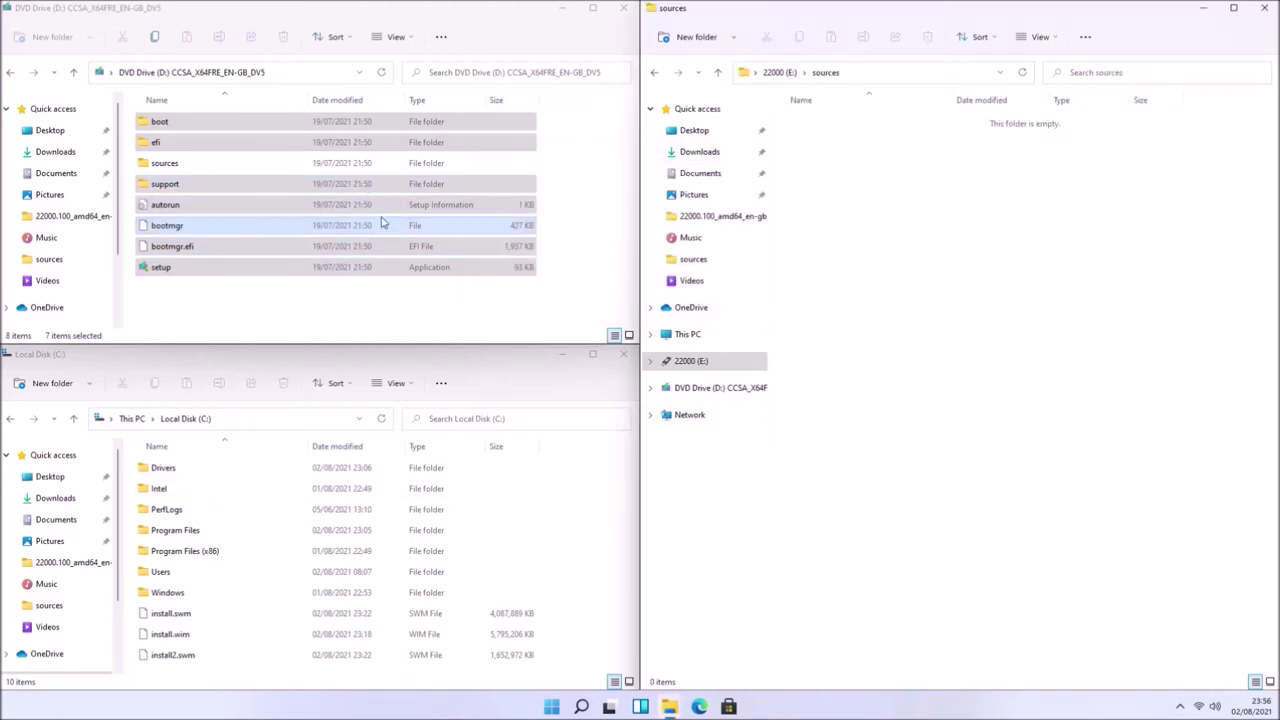
- Copy all 193 files from the DVD's sources folder except install.wim into E:\sources
double_click(366, 164)
scroll(372, 210, "down", 10)
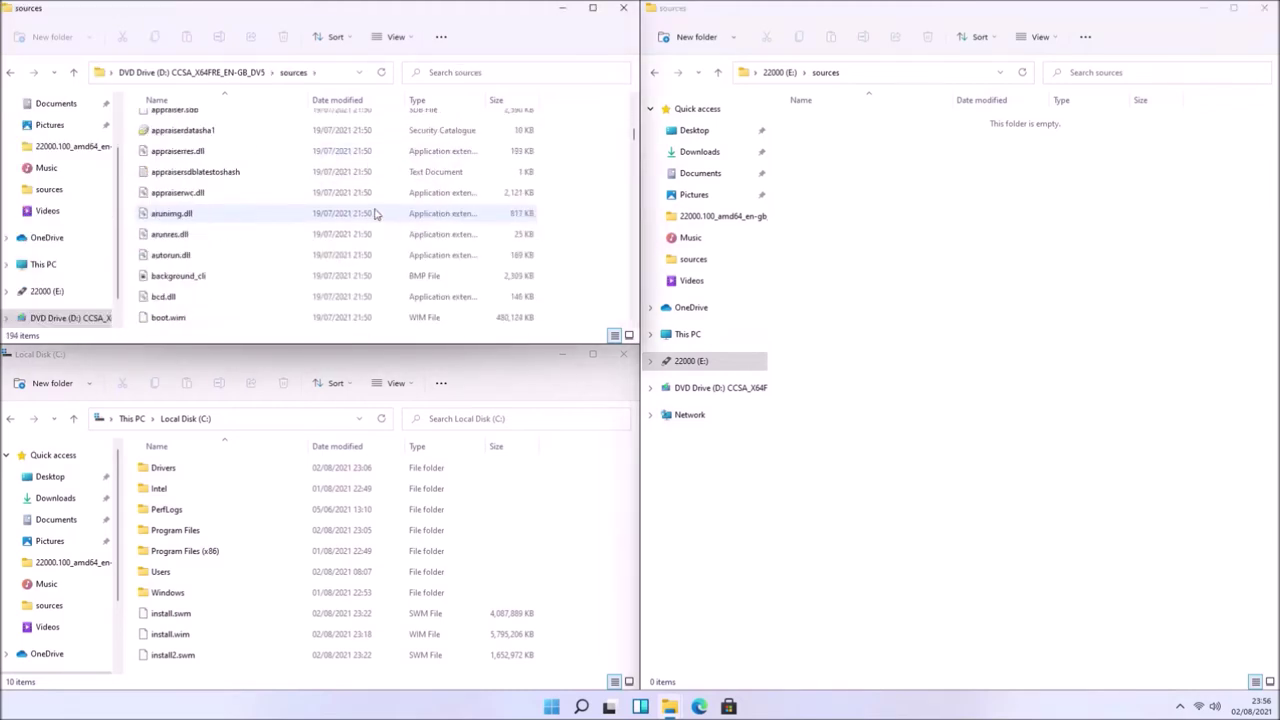
scroll(375, 213, "down", 8)
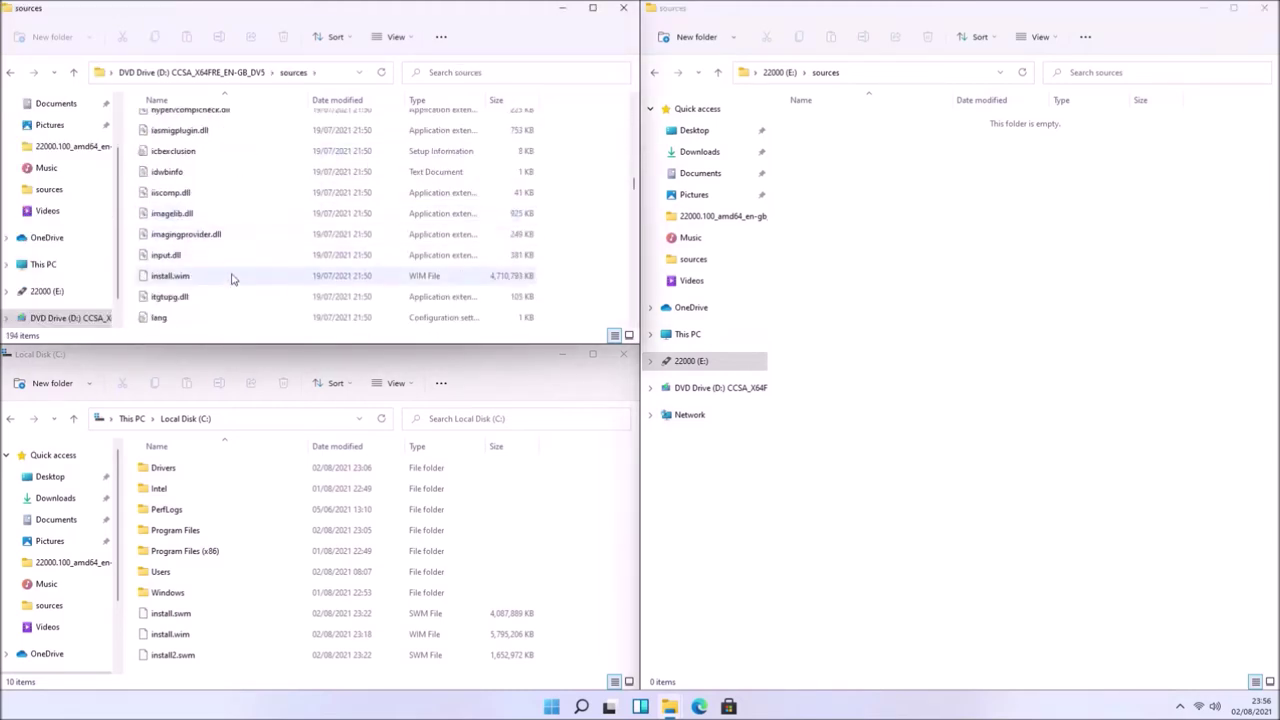
left_click(230, 279)
key("ctrl+a")
left_click(230, 279, "ctrl")
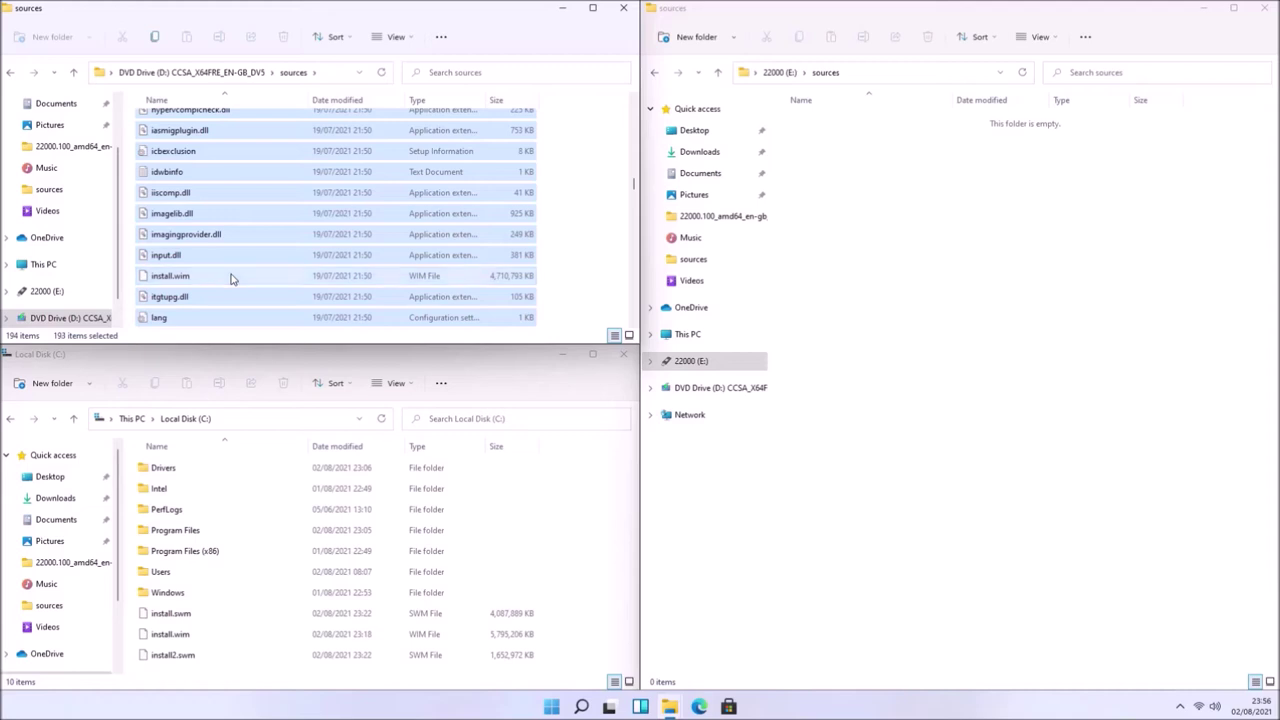
left_click_drag(243, 217, 918, 250)
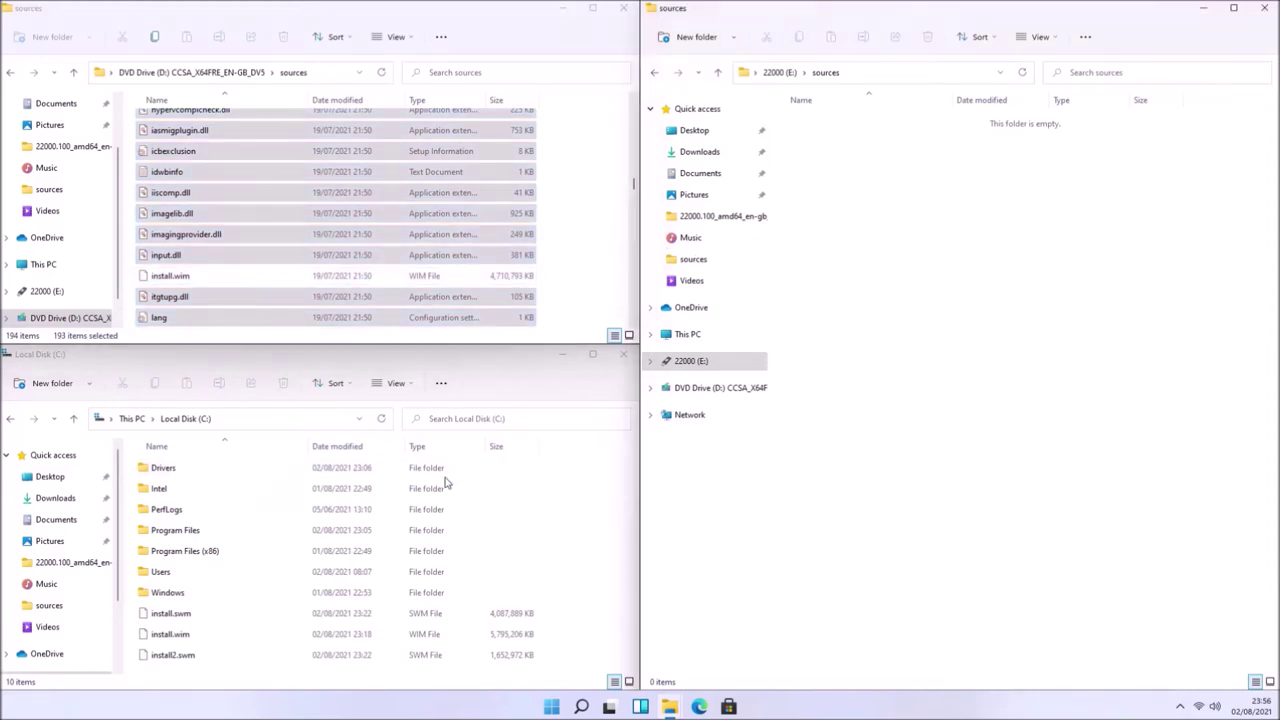
- Copy install.swm and install2.swm from Local Disk C into E:\sources, then return to the E: root
left_click(277, 615)
left_click(263, 652, "ctrl")
left_click(1160, 497)
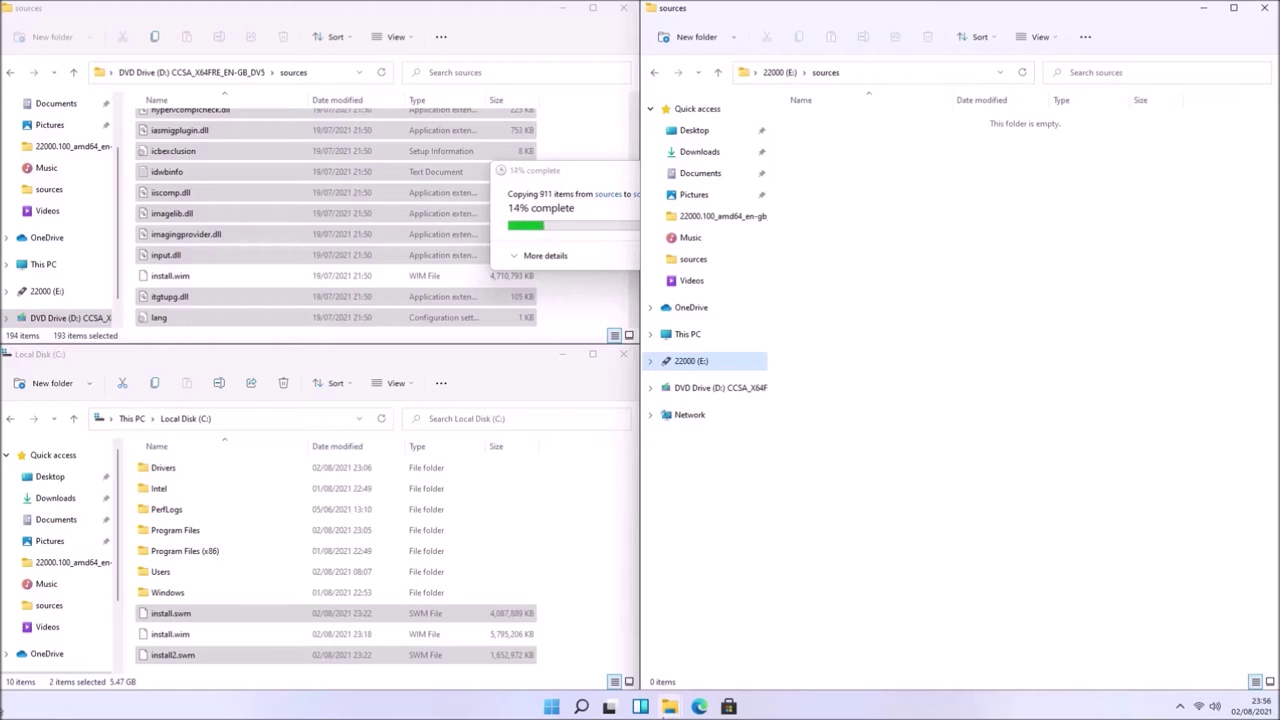
left_click_drag(177, 654, 903, 476)
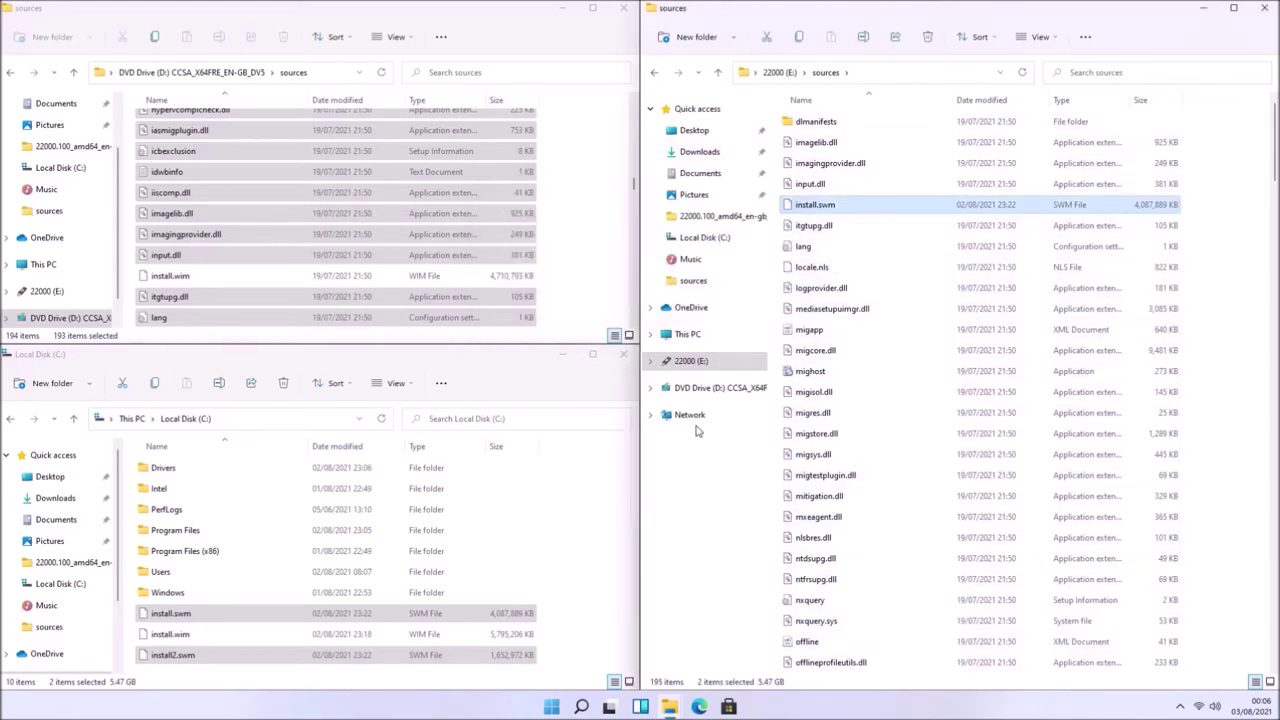
key("alt+Up")
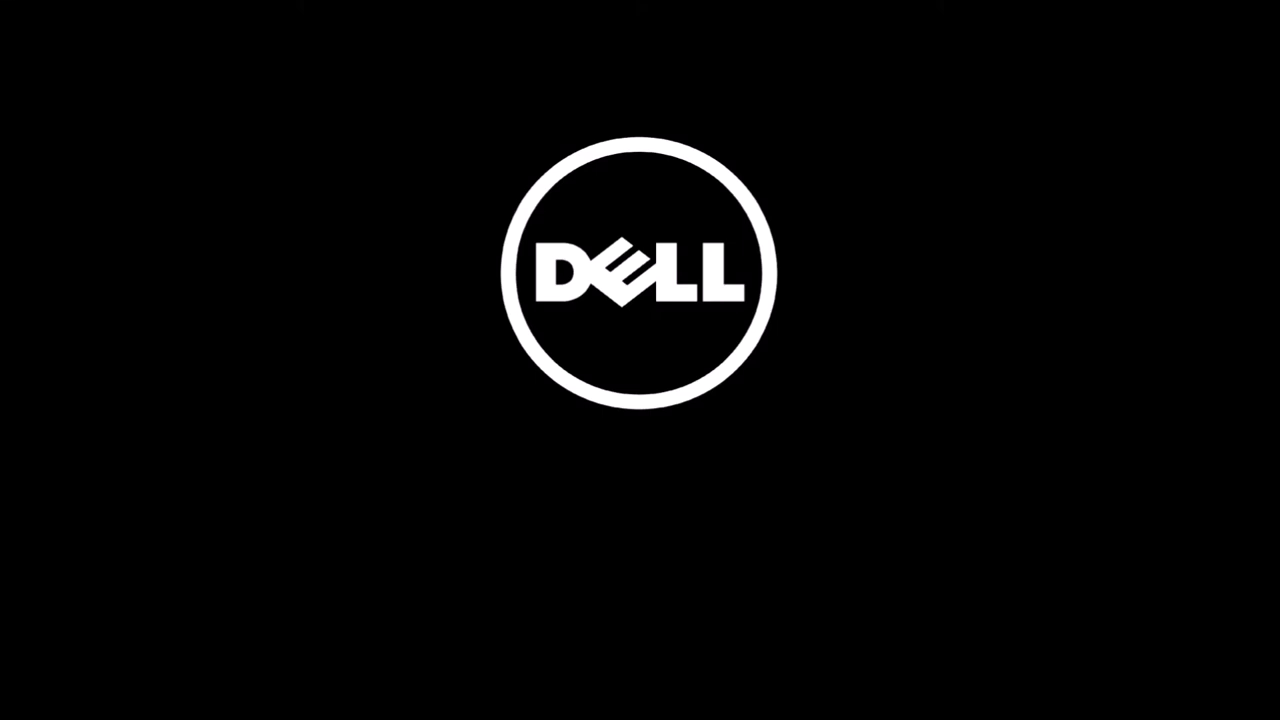
- Enter Dell BIOS Setup with F2 at startup and view General > System Information
key("F2")
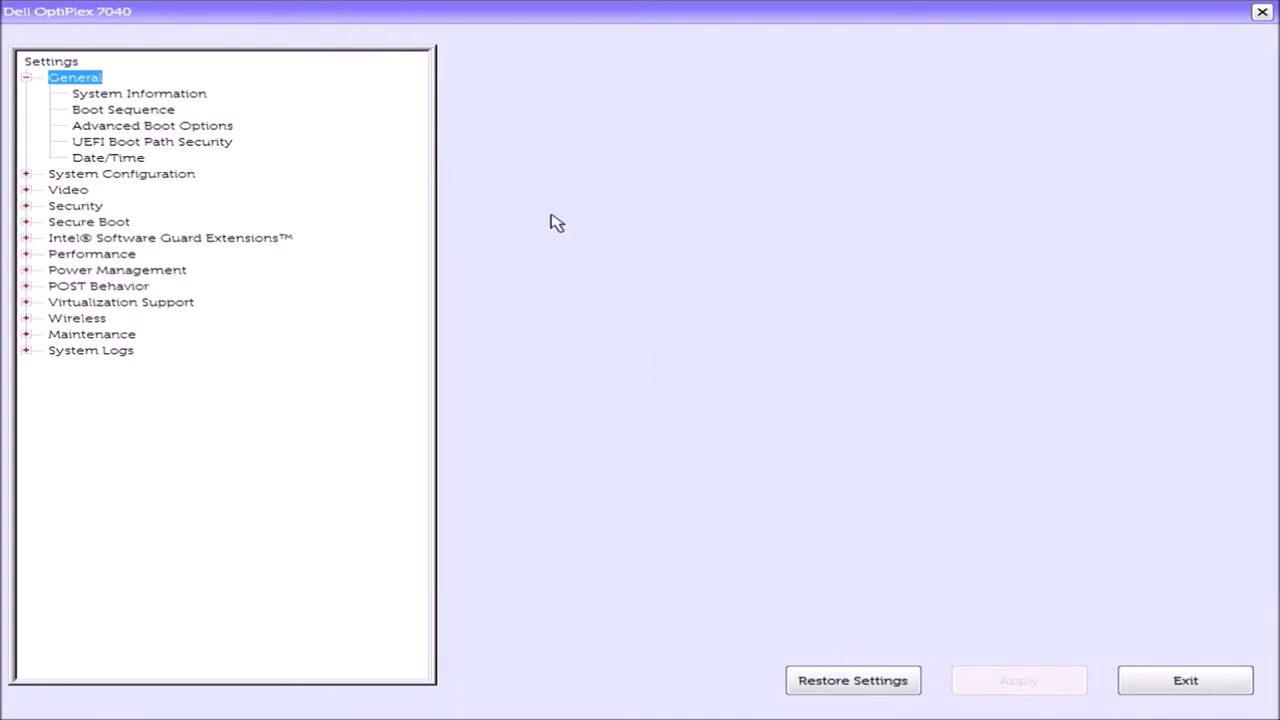
left_click(154, 97)
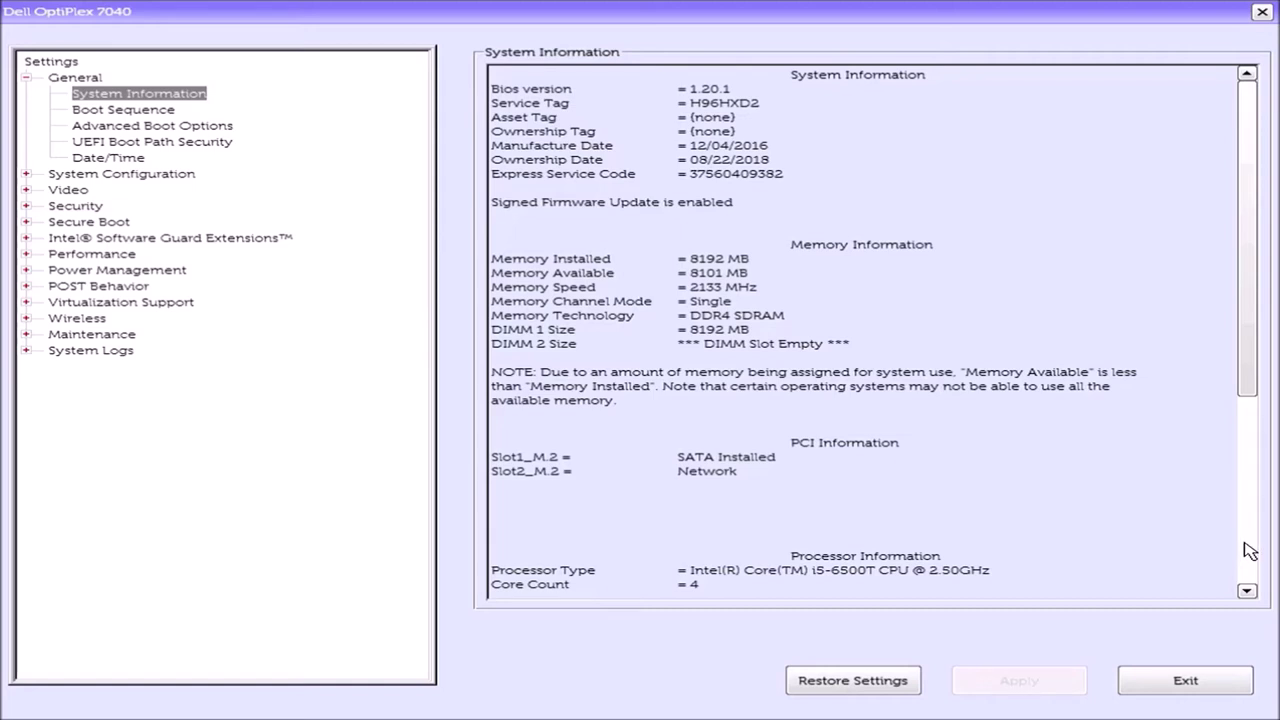
left_click(1246, 545)
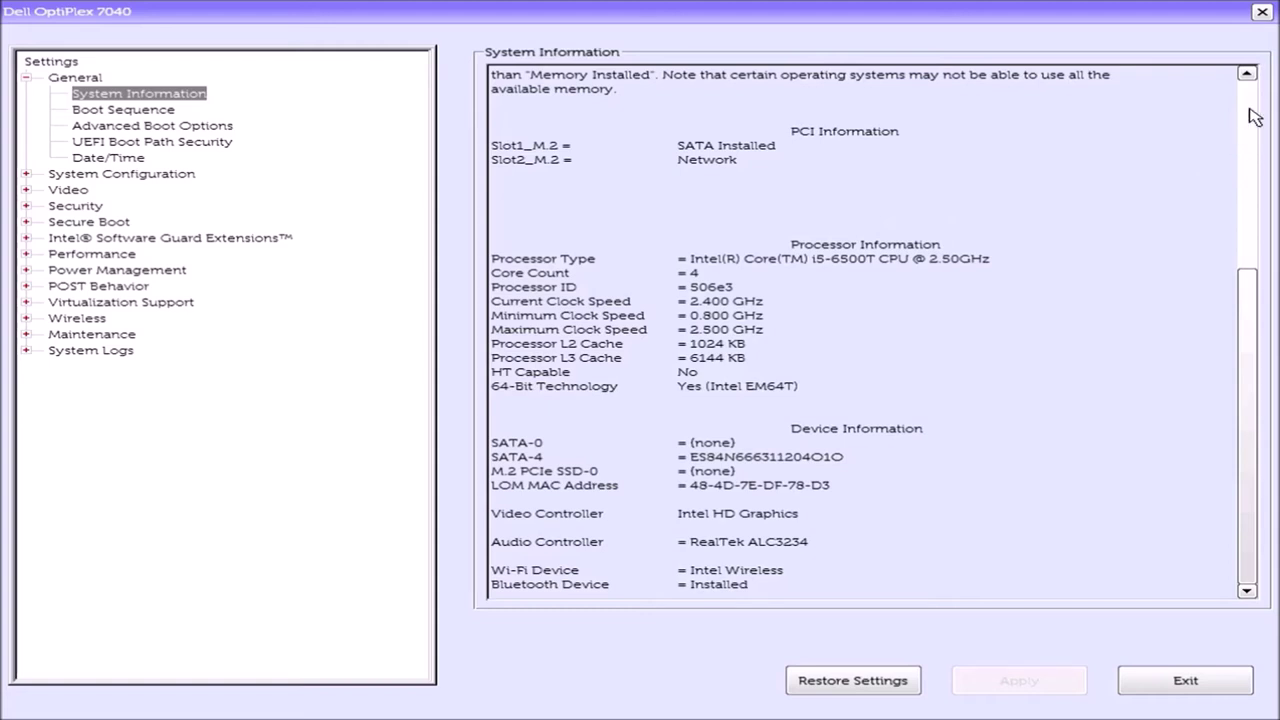
left_click(1239, 108)
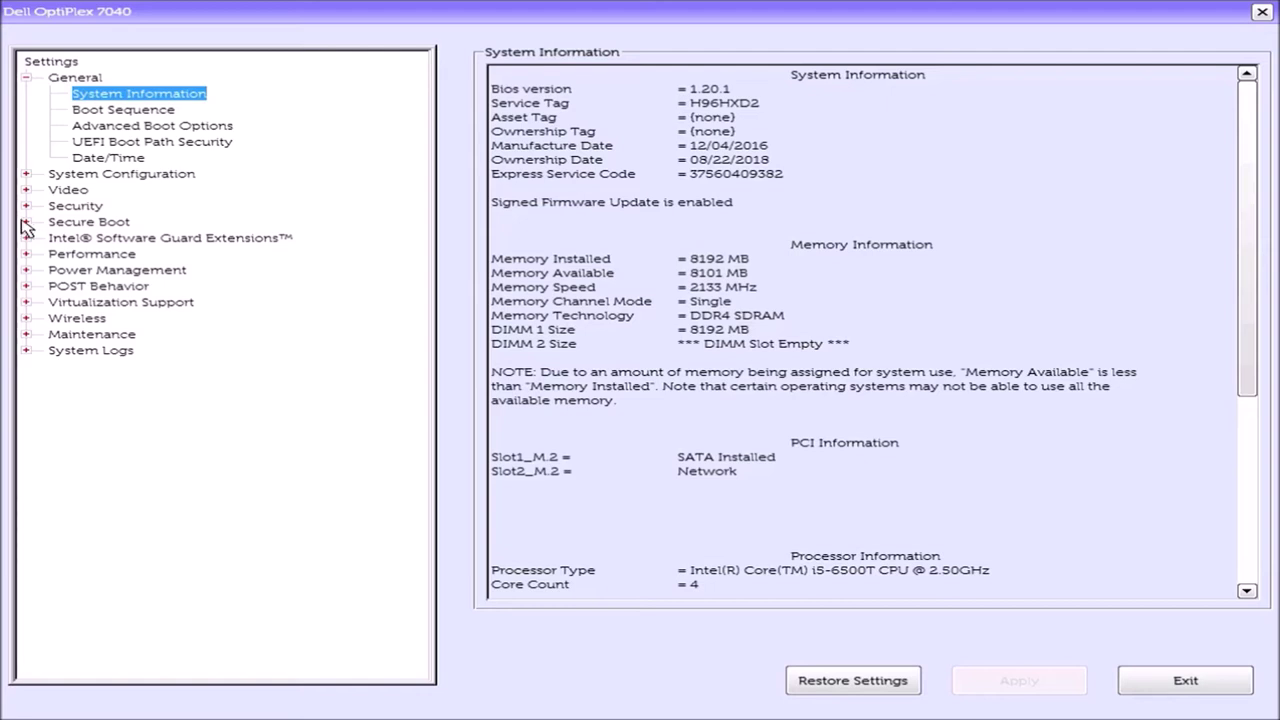
- Check Secure Boot Enable and the Advanced Boot Options legacy ROM setting, then view Boot Sequence
left_click(25, 222)
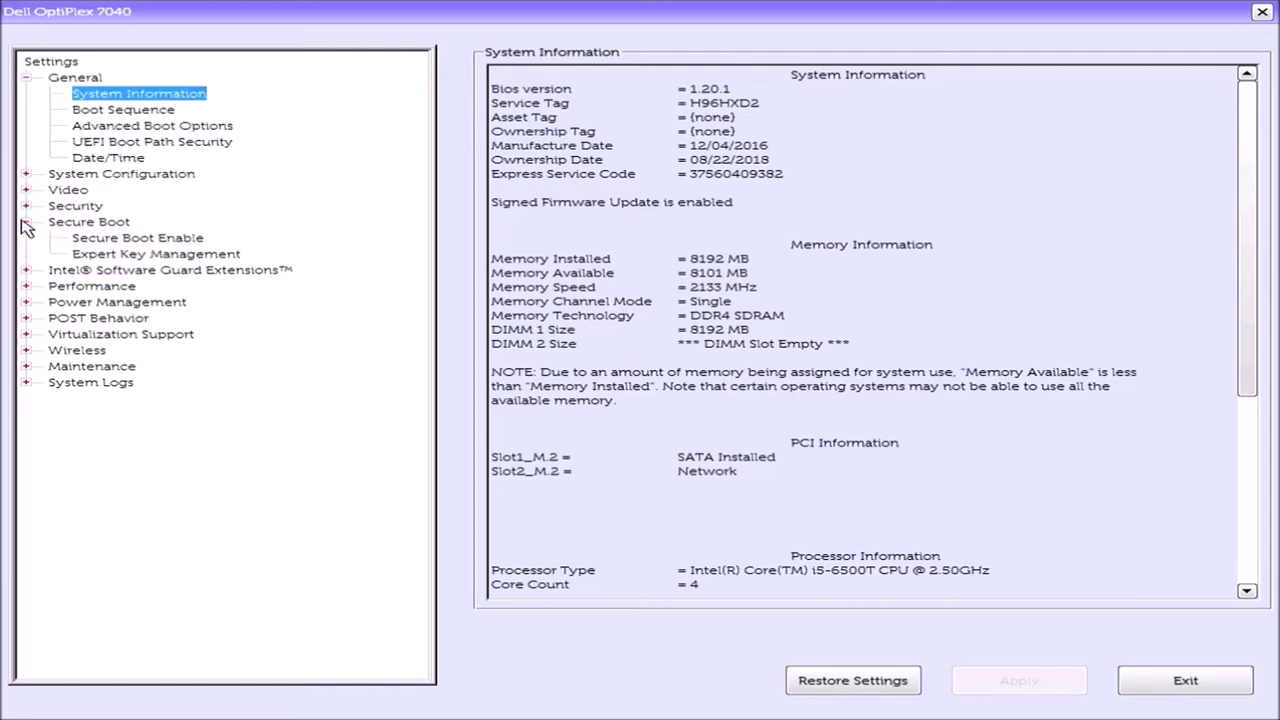
left_click(128, 239)
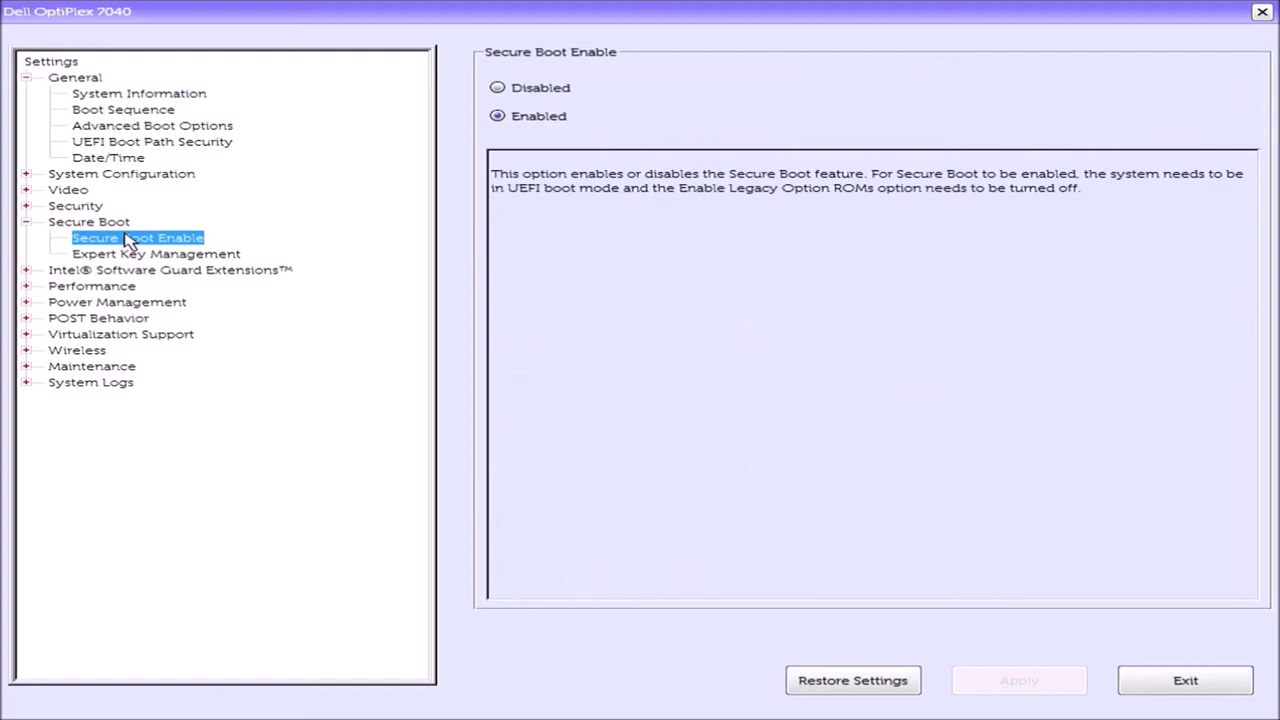
left_click(148, 128)
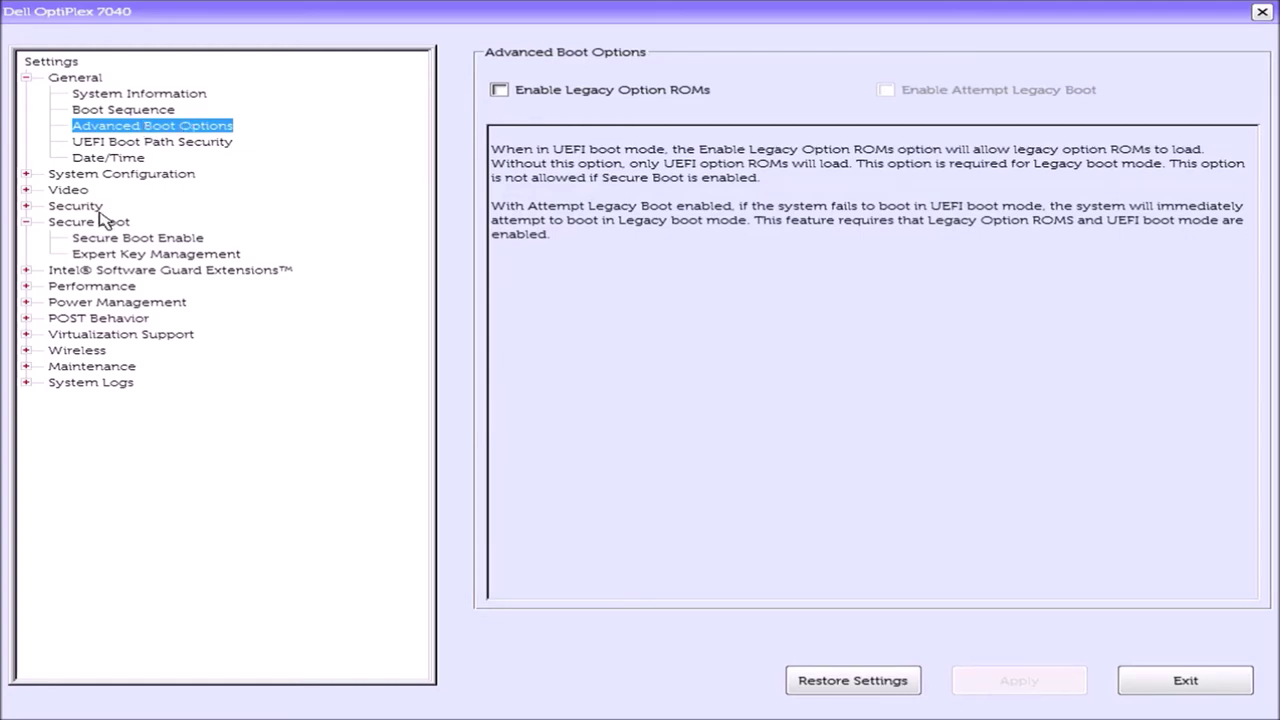
left_click(92, 110)
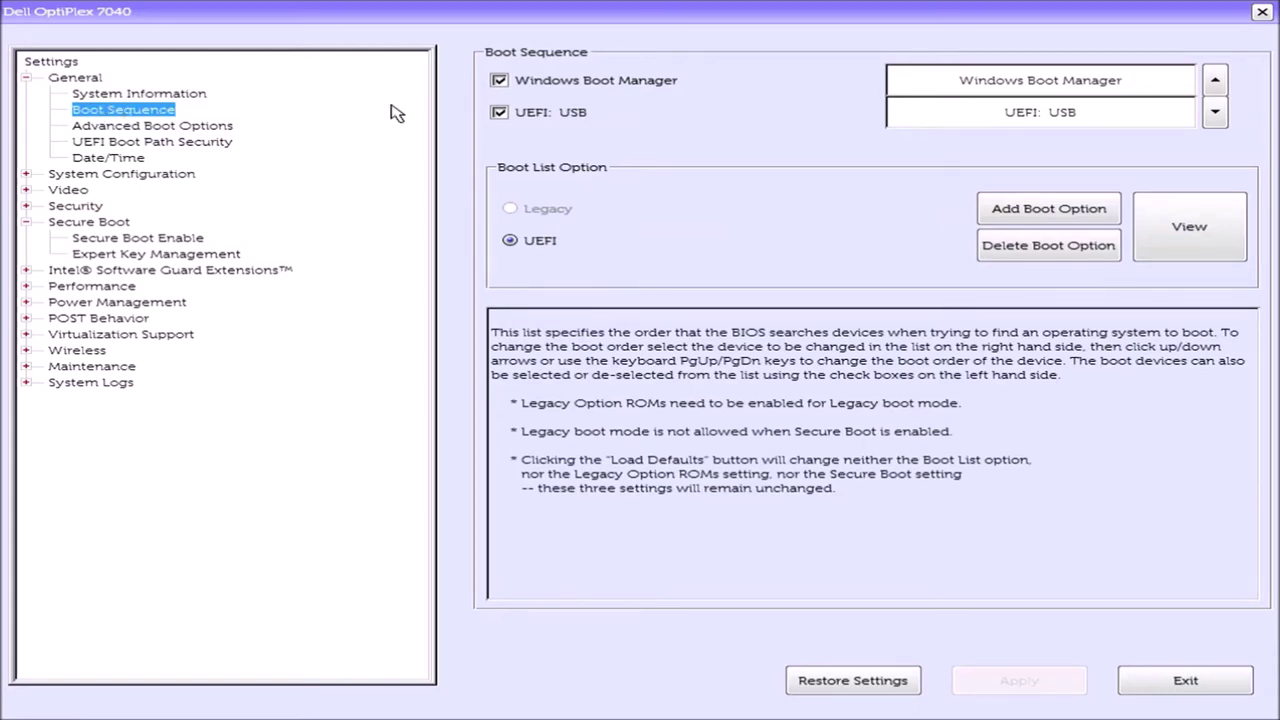
- Select UEFI: USB and delete the Windows Boot Manager entry from the boot sequence
left_click(585, 114)
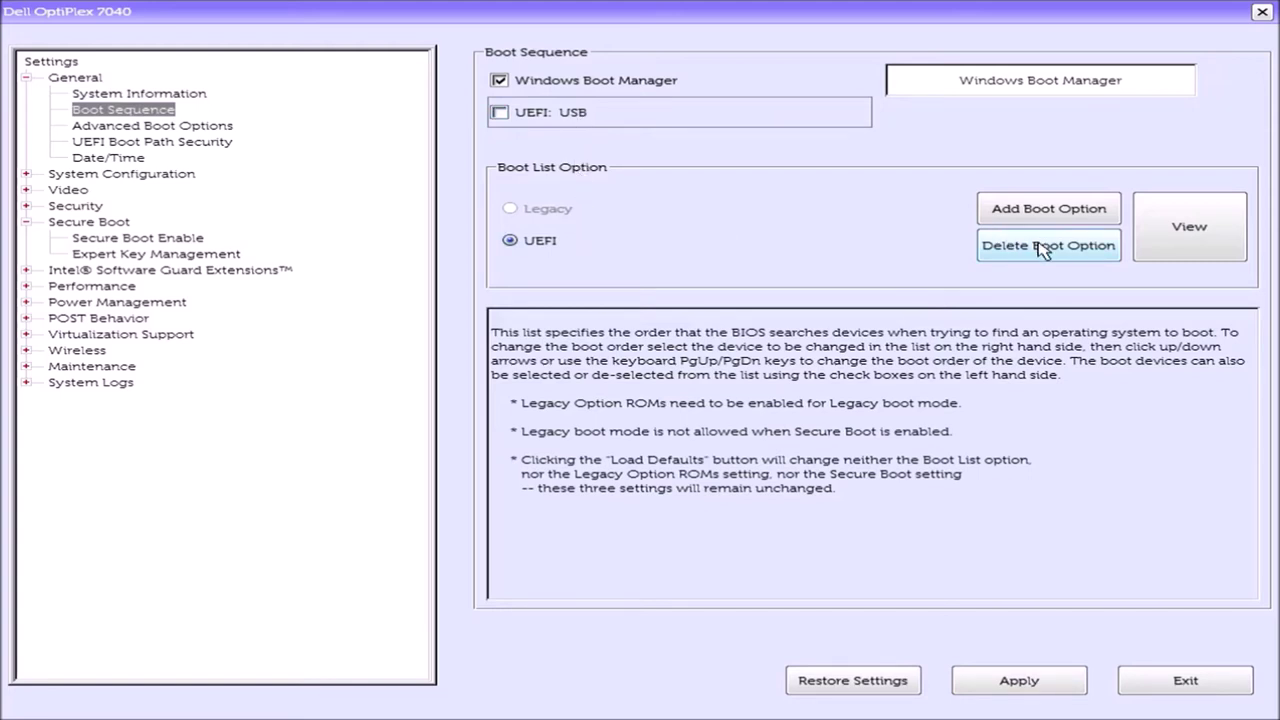
left_click(1066, 256)
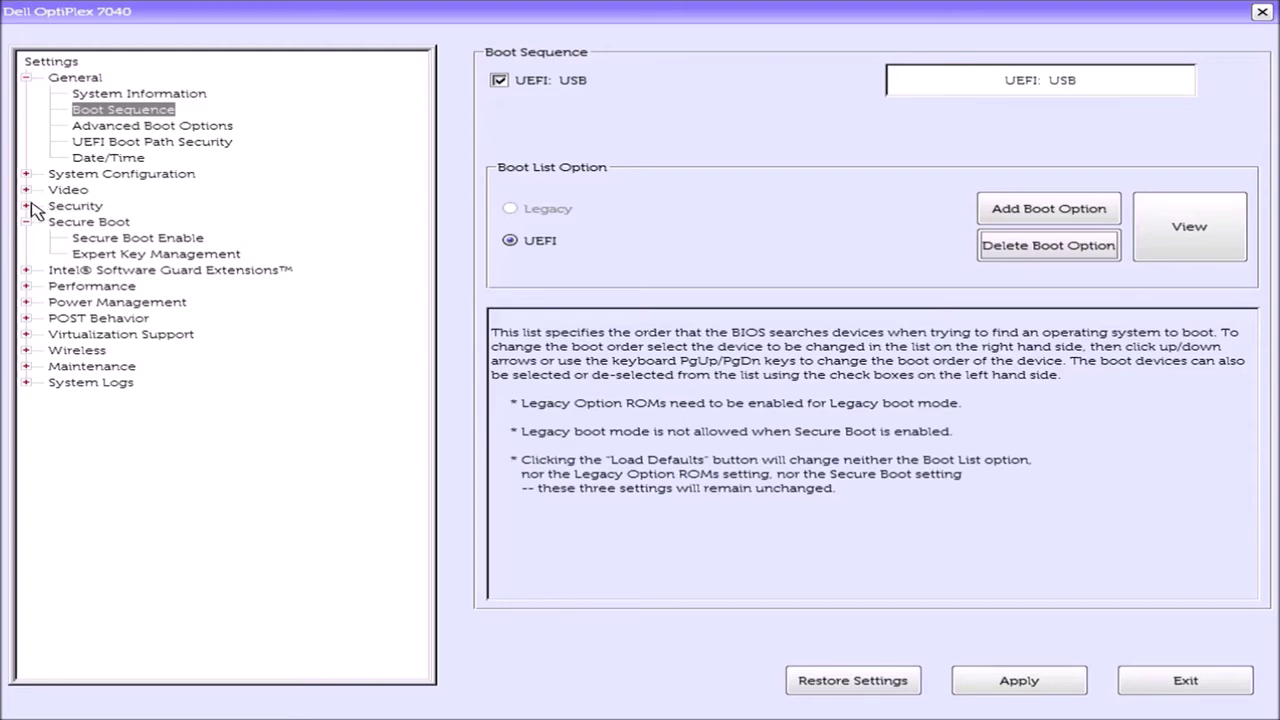
- Review TPM 2.0 Security under Security, then SATA Operation (AHCI) under System Configuration
left_click(27, 206)
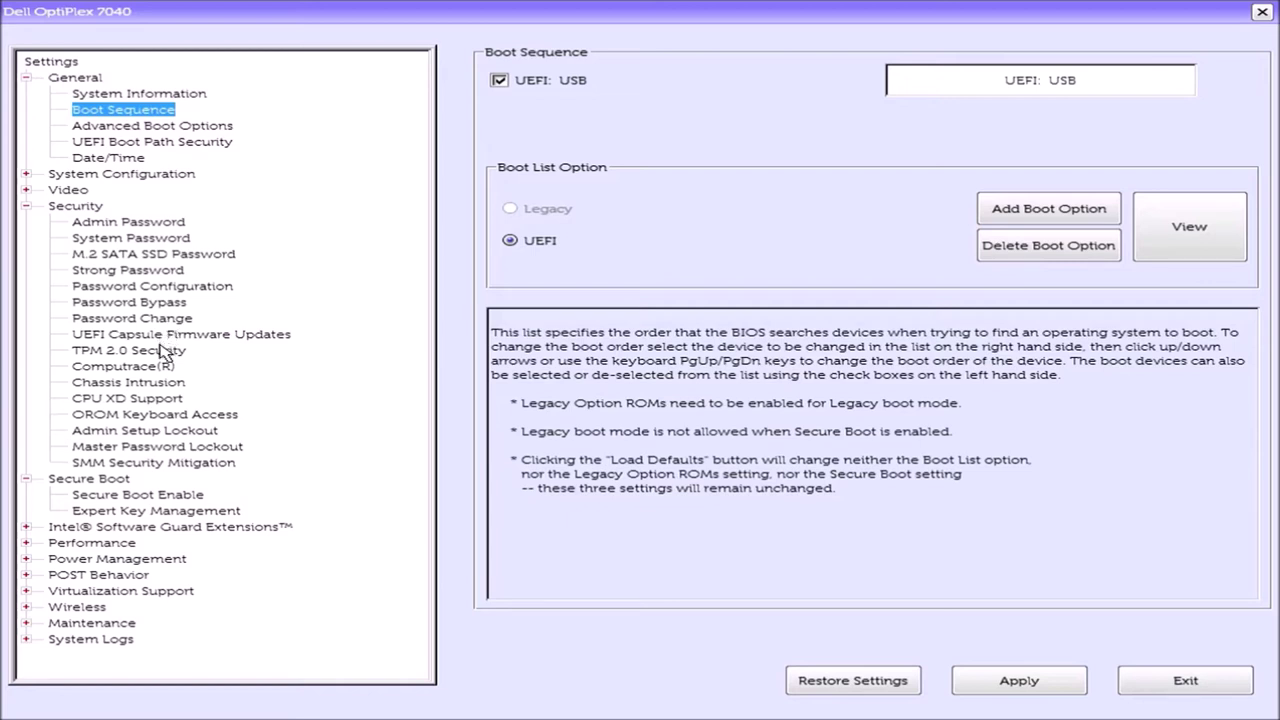
left_click(158, 351)
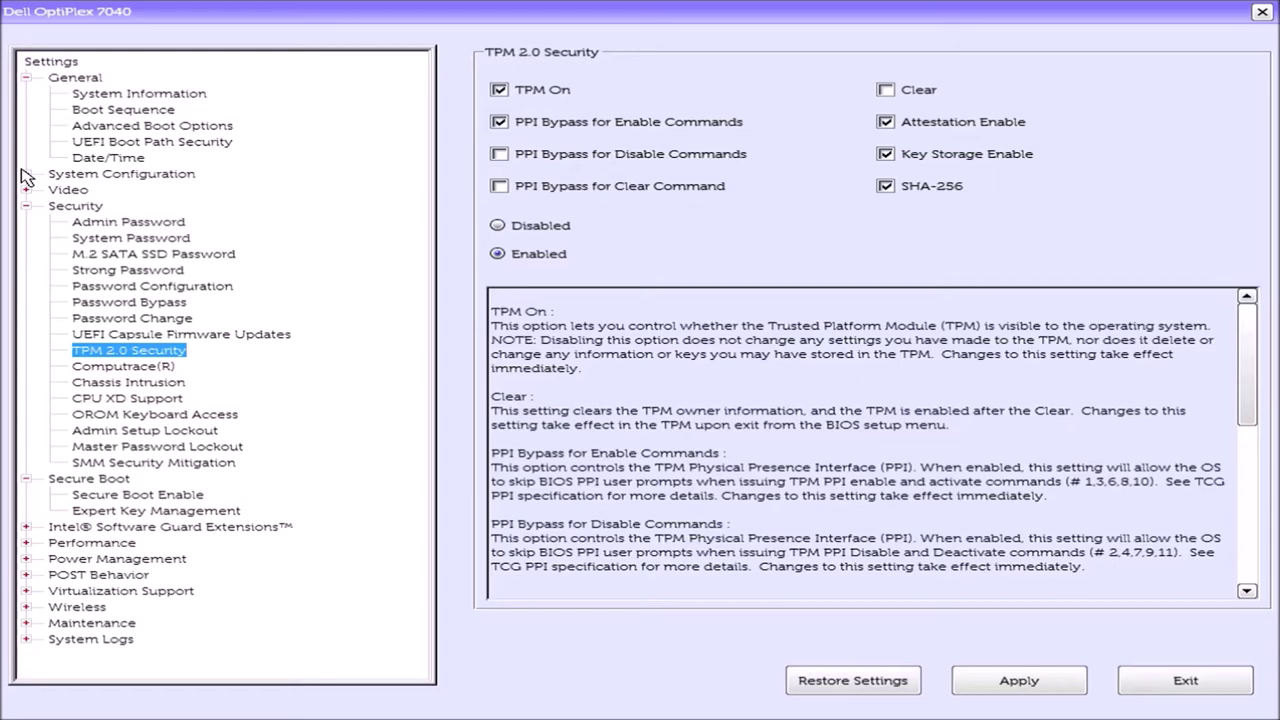
left_click(26, 174)
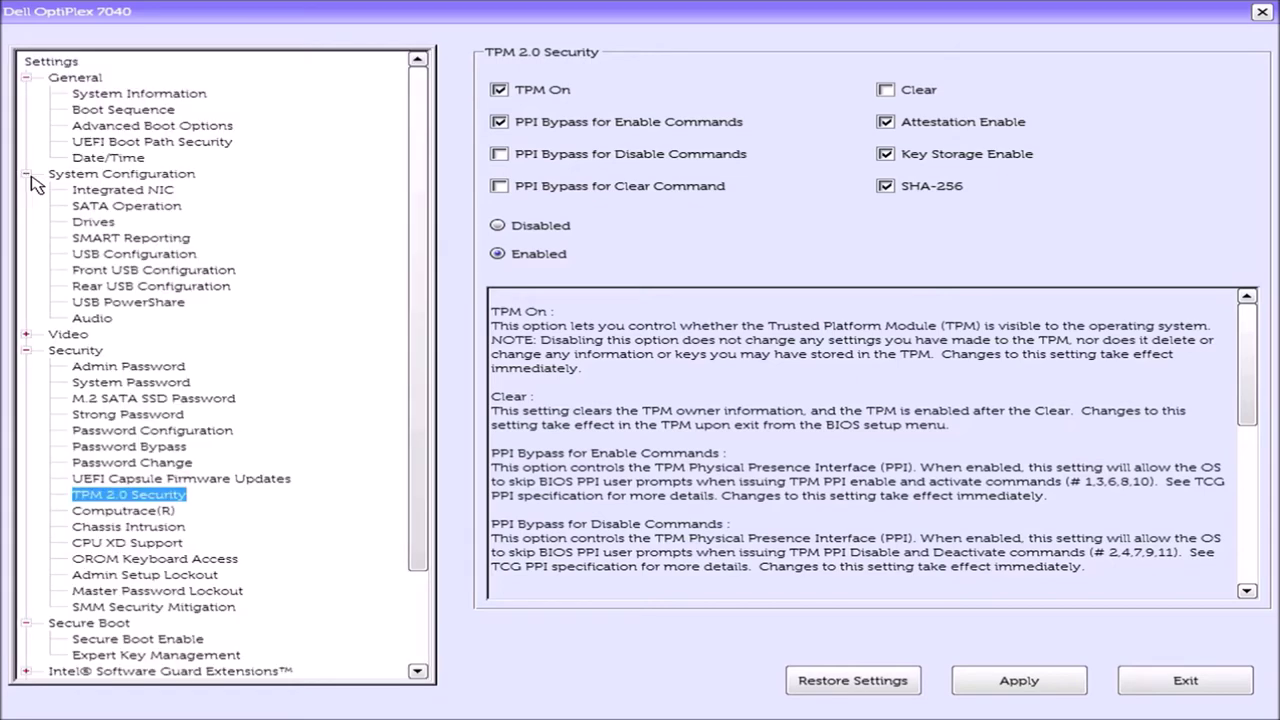
left_click(164, 208)
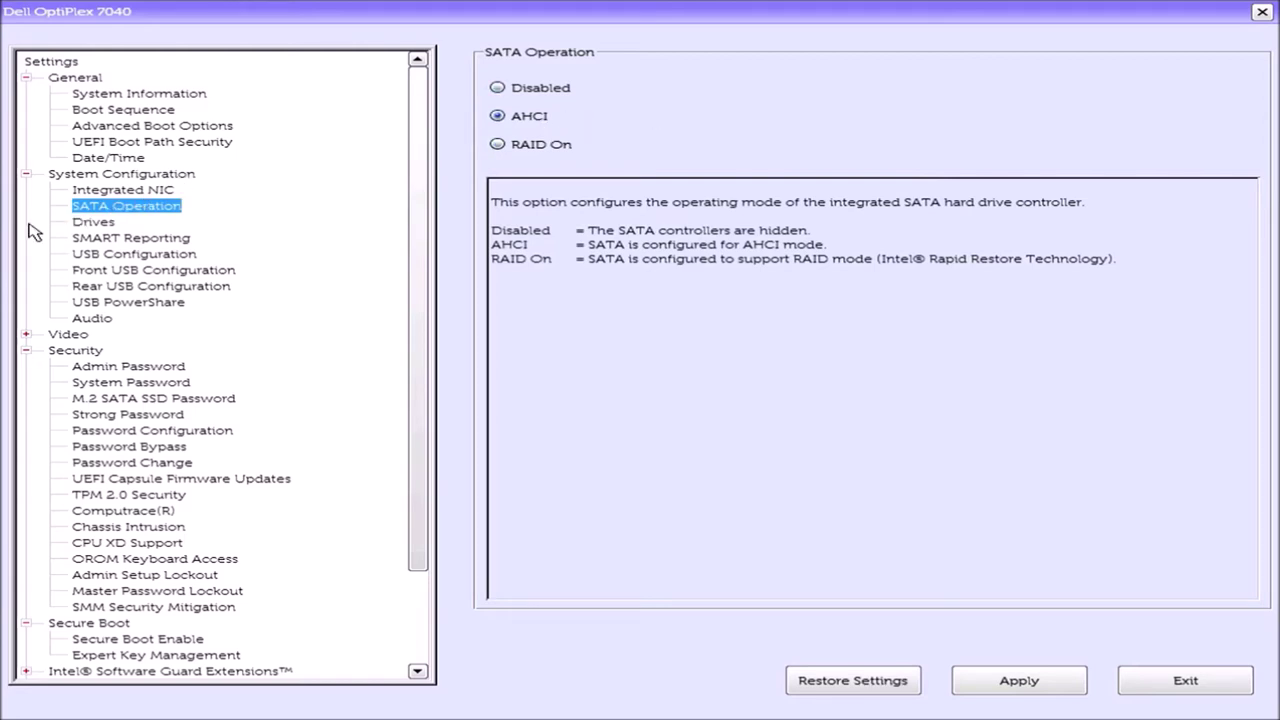
- View the Drives page with SATA-0, SATA-4 and M.2 PCIe SSD-0, then expand Maintenance
left_click(118, 223)
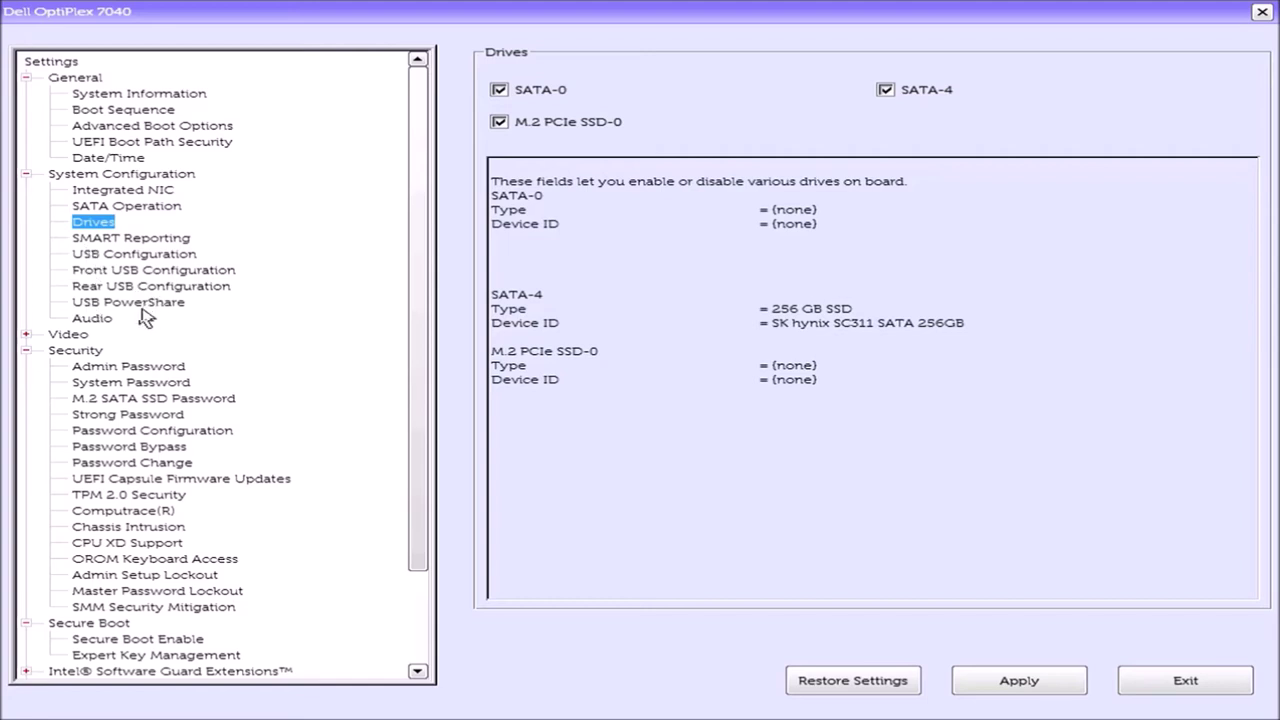
left_click(25, 335)
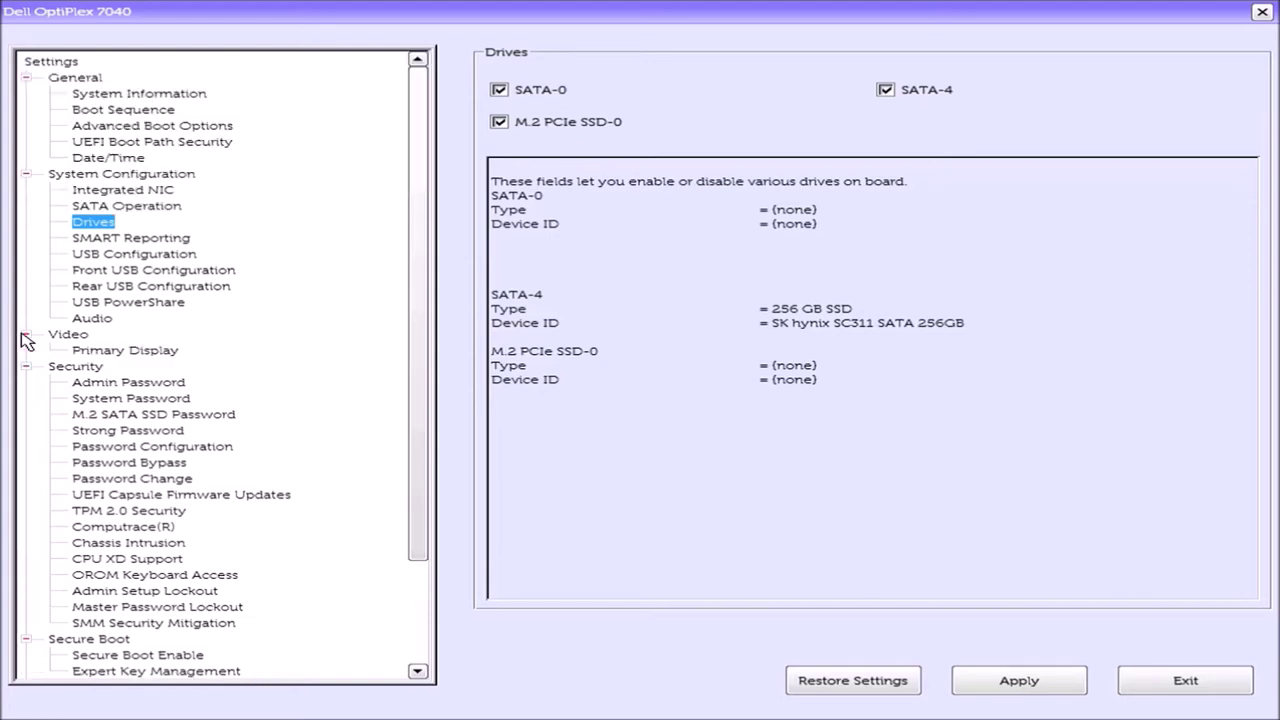
left_click(24, 336)
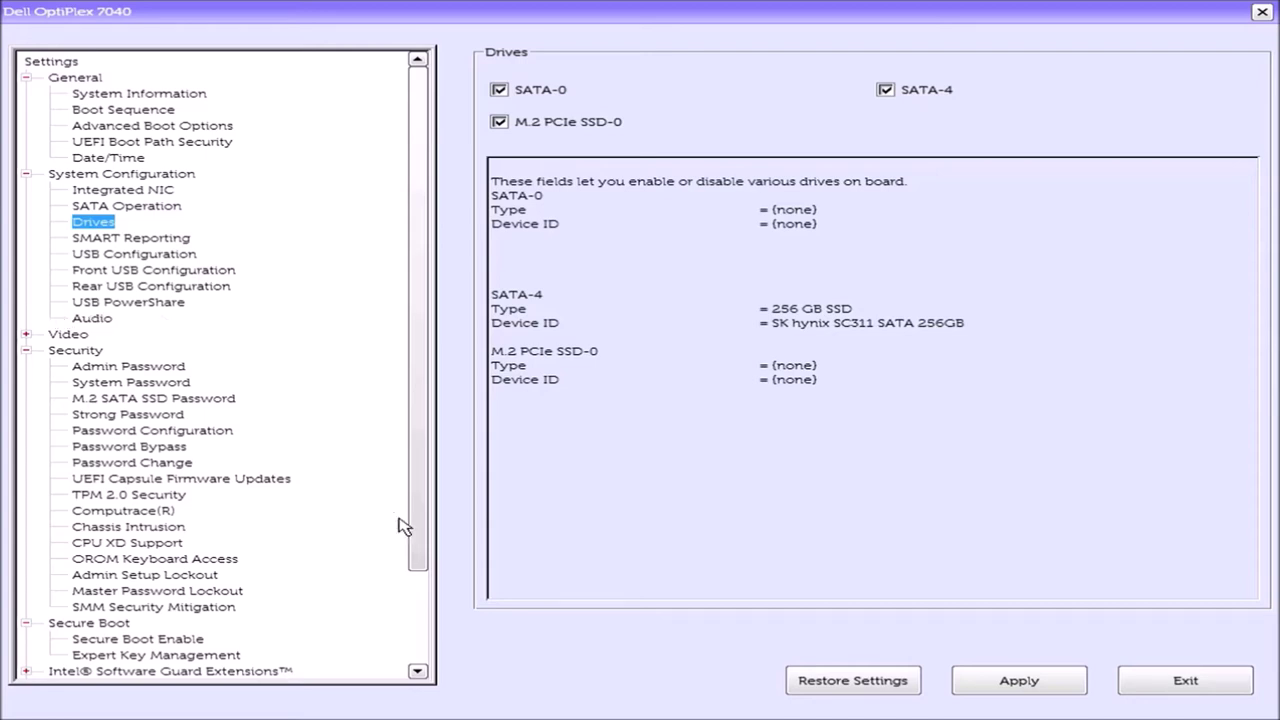
left_click(417, 591)
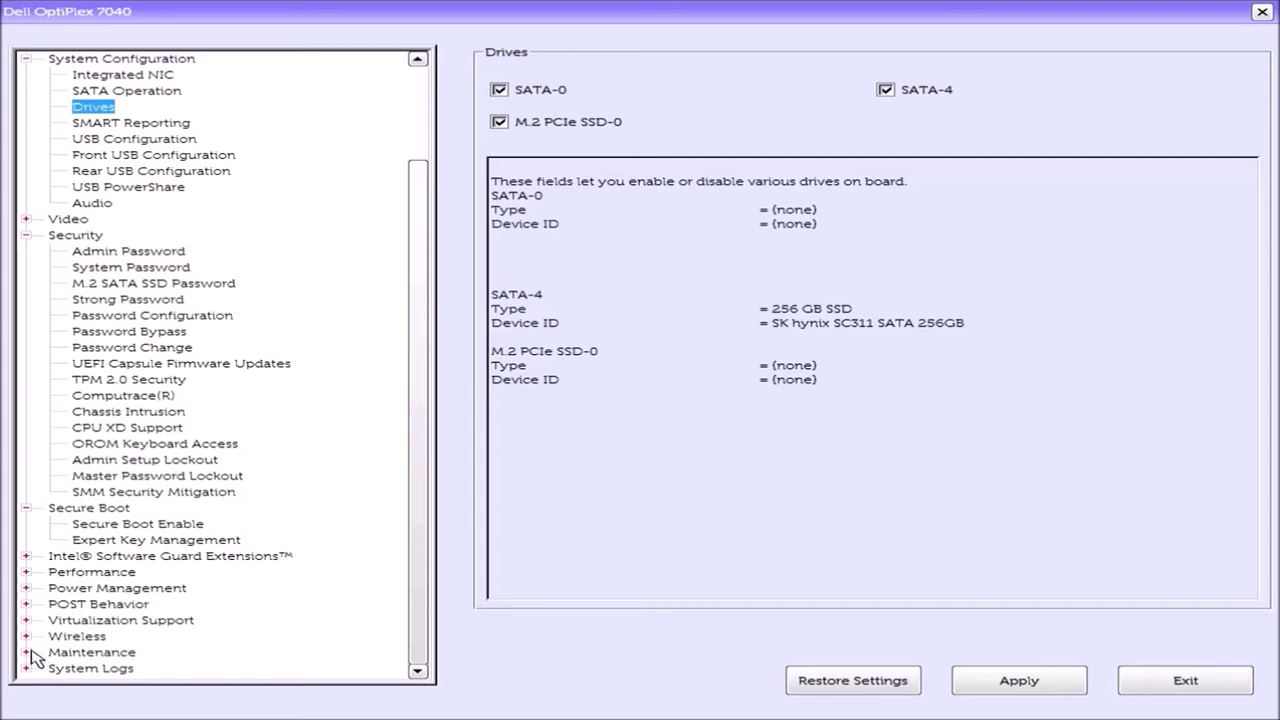
left_click(28, 652)
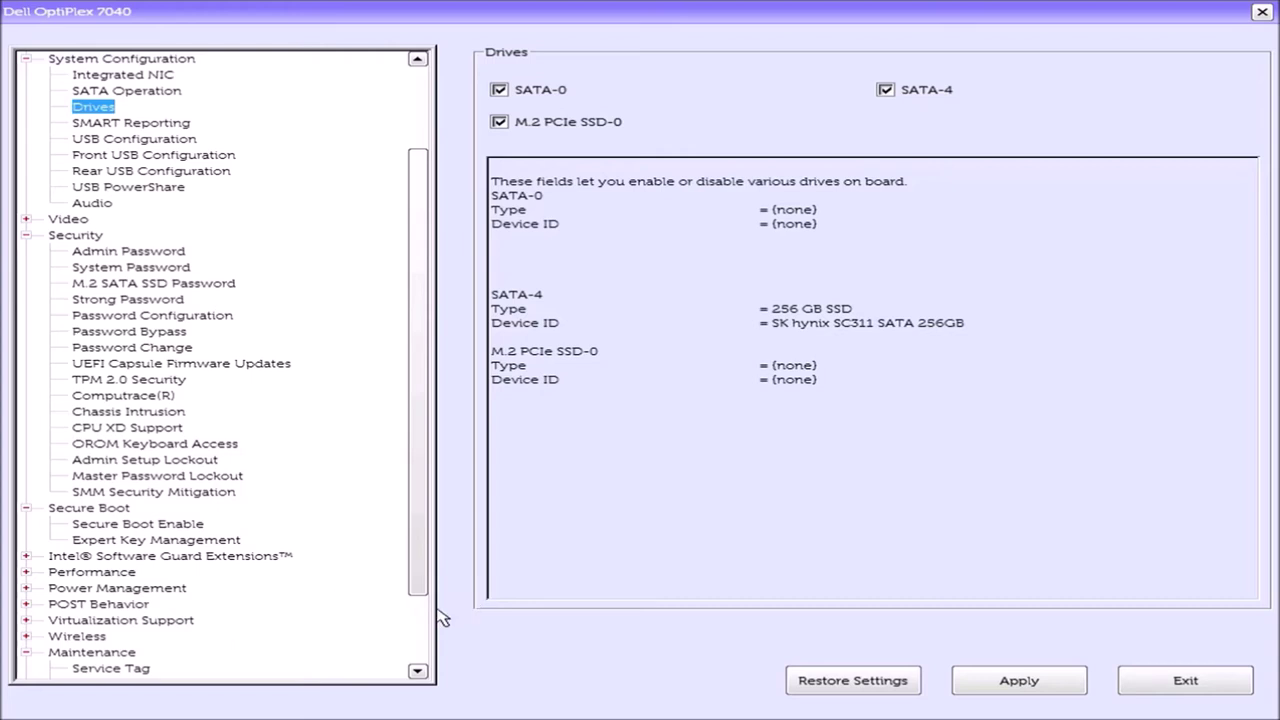
scroll(416, 621, "down", 2)
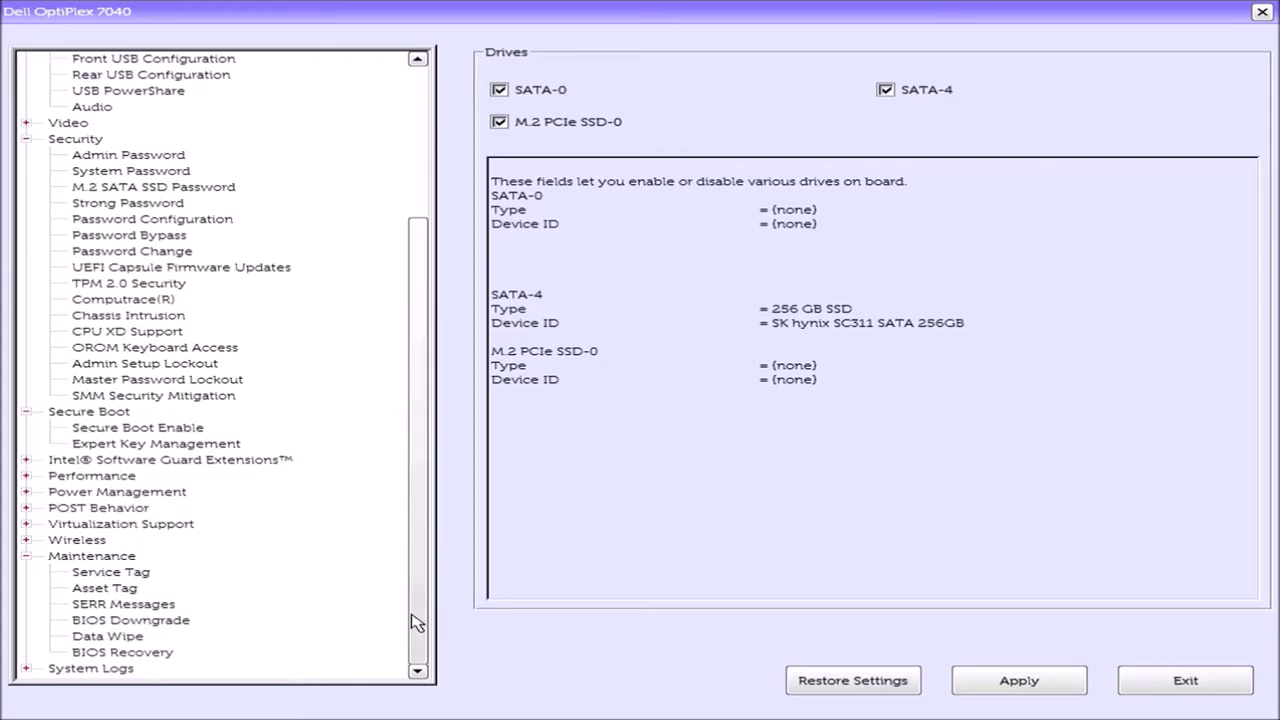
- Enable Wipe on Next Boot under Maintenance > Data Wipe, apply it, and exit setup
left_click(137, 638)
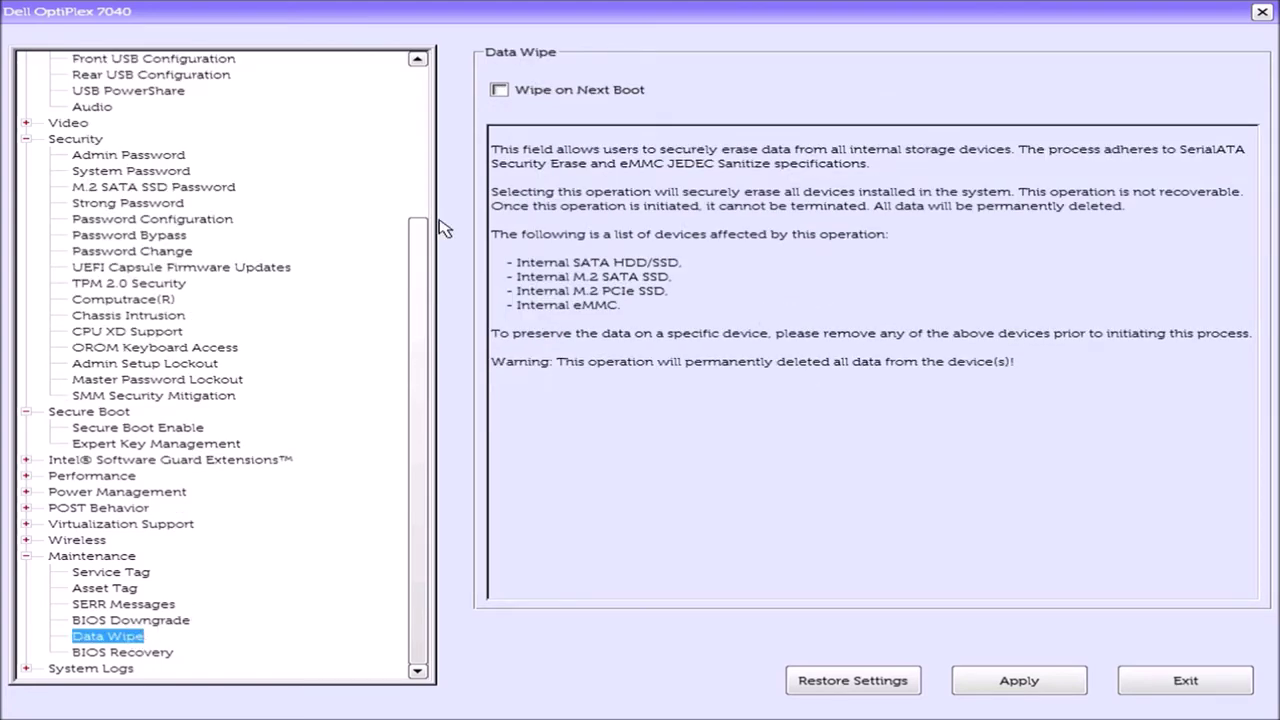
left_click(499, 90)
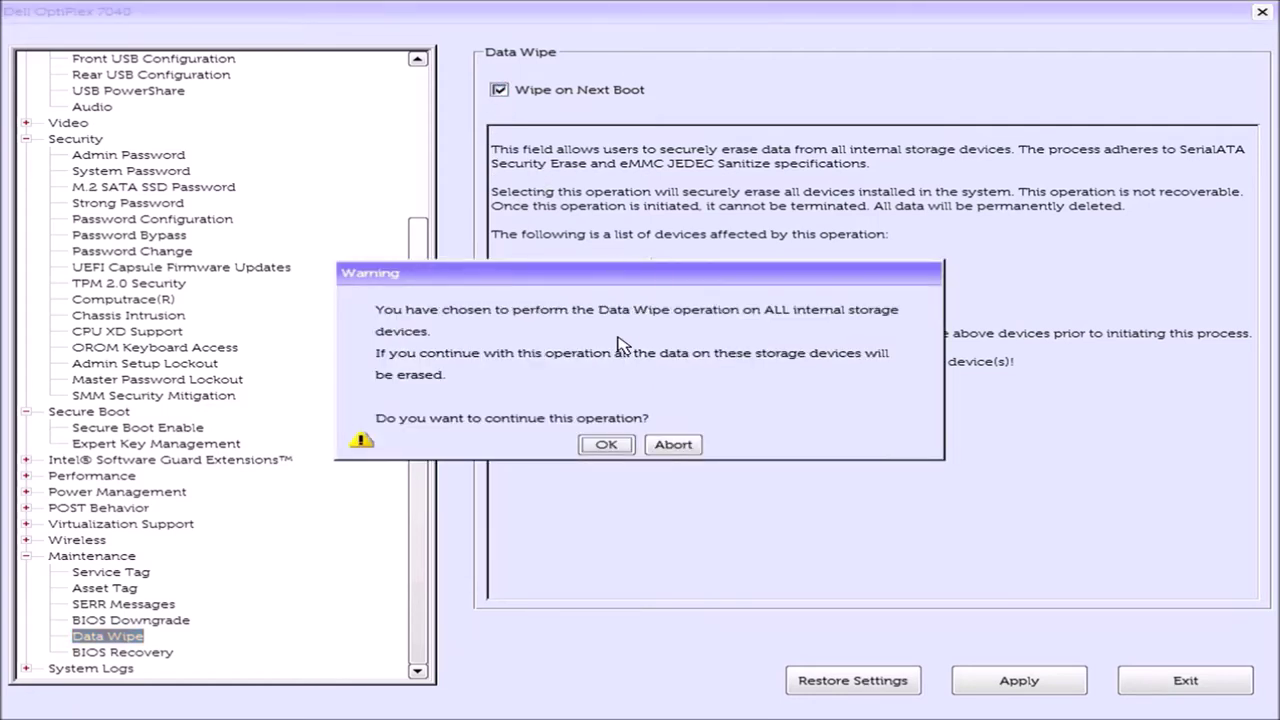
left_click(607, 444)
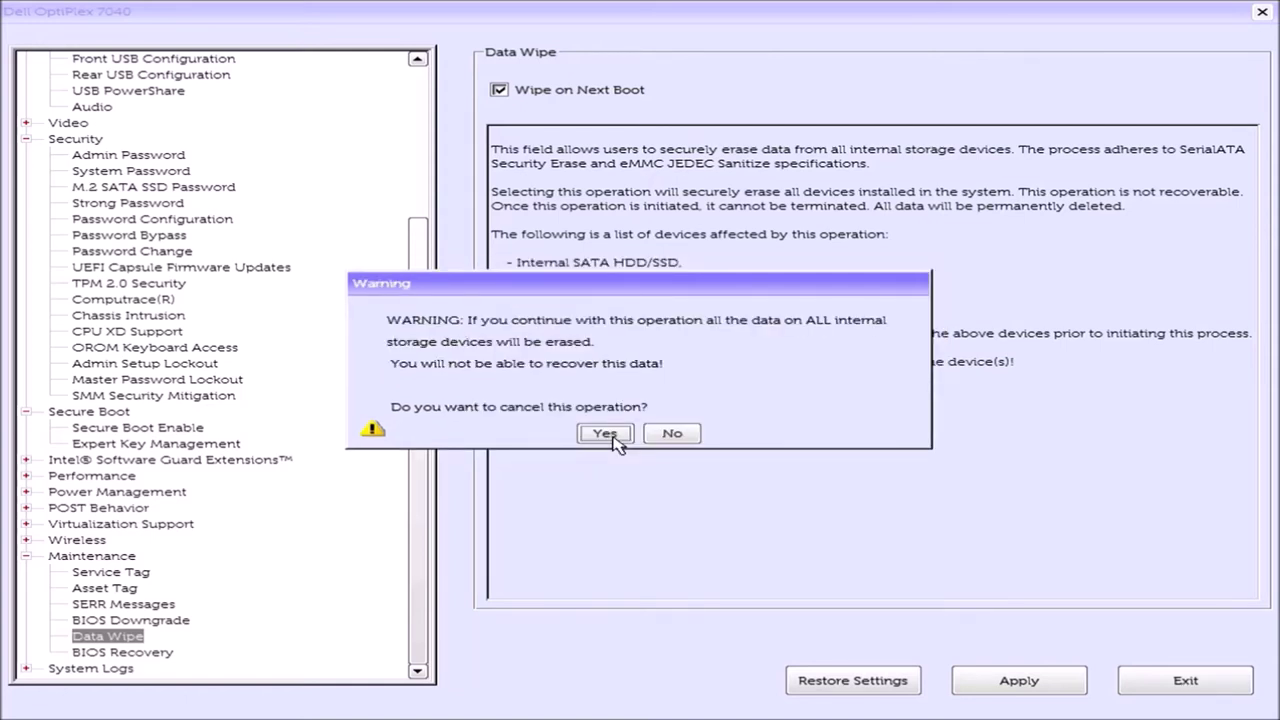
left_click(690, 437)
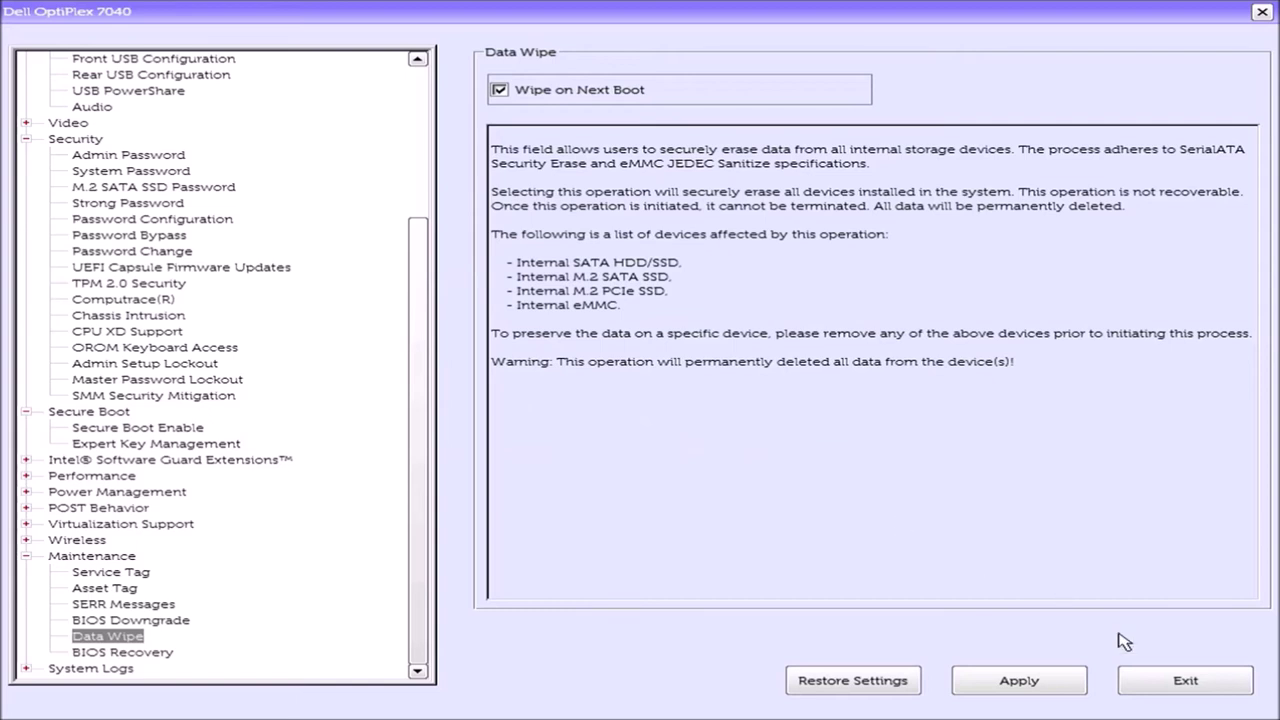
left_click(1058, 679)
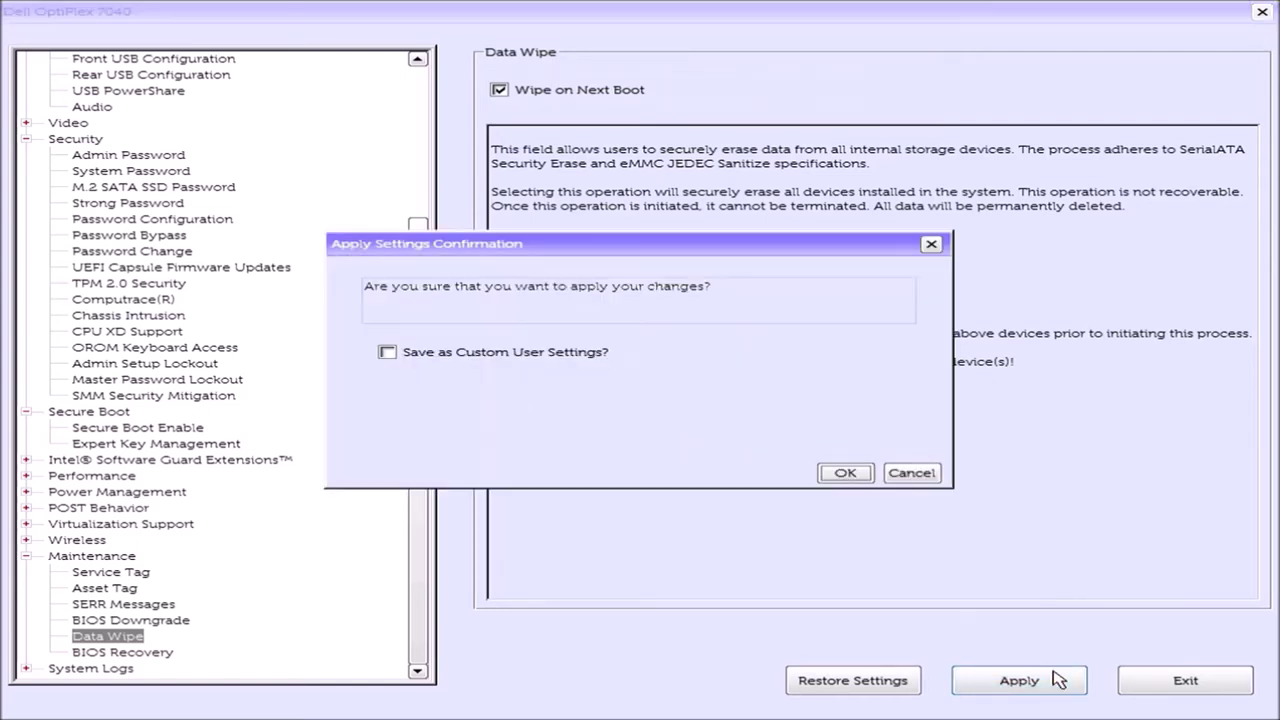
left_click(832, 476)
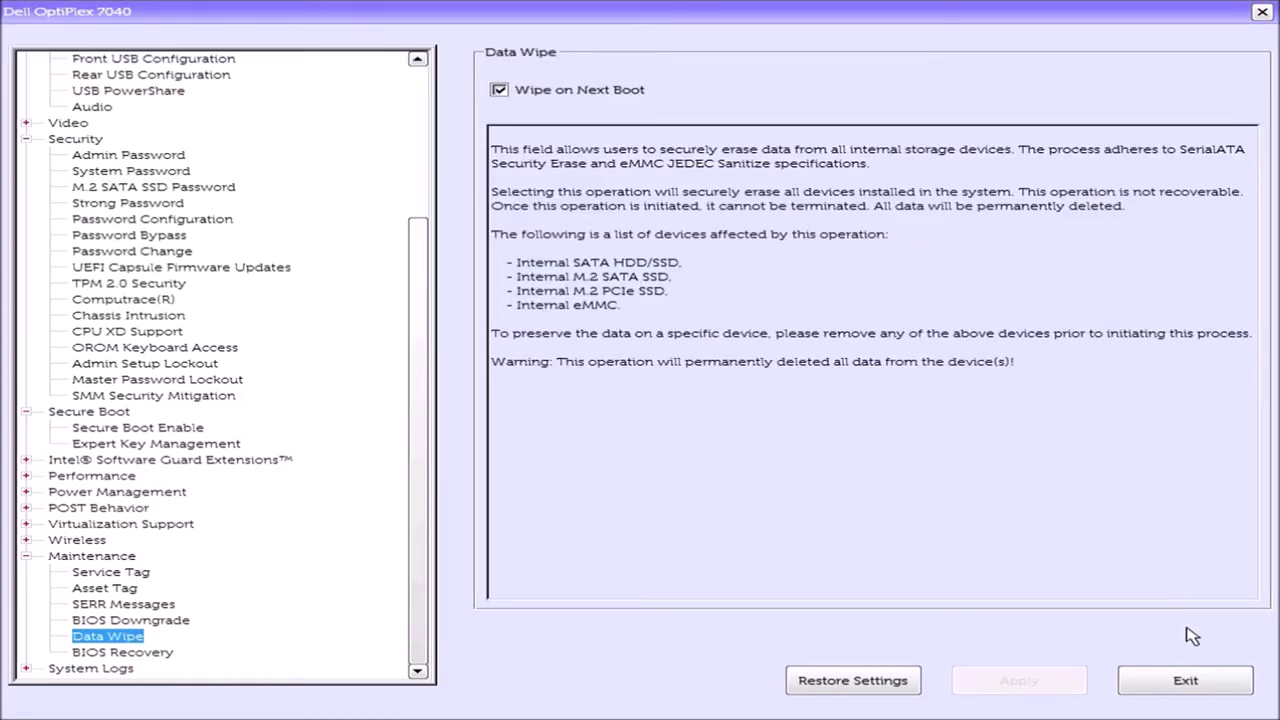
left_click(1188, 680)
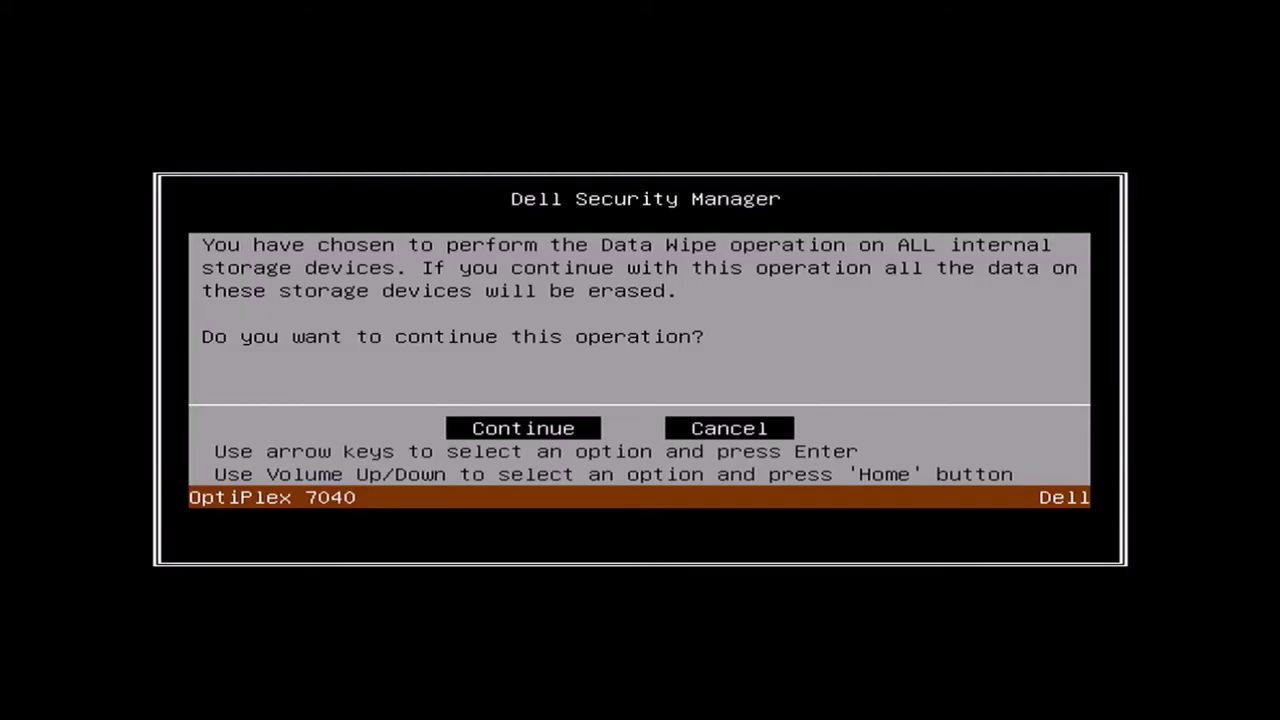
- Choose Continue, then ERASE in Dell Security Manager to start wiping the internal SATA drives
key("Left")
key("Return")
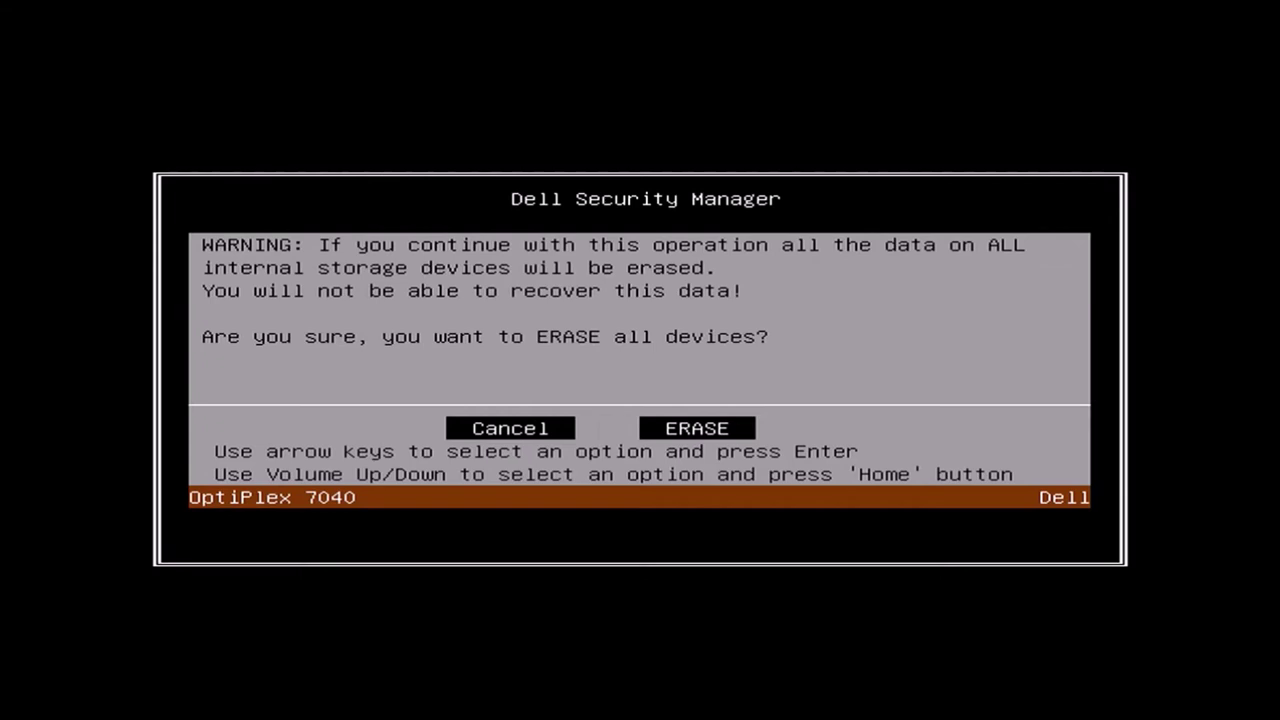
key("Right")
key("Return")
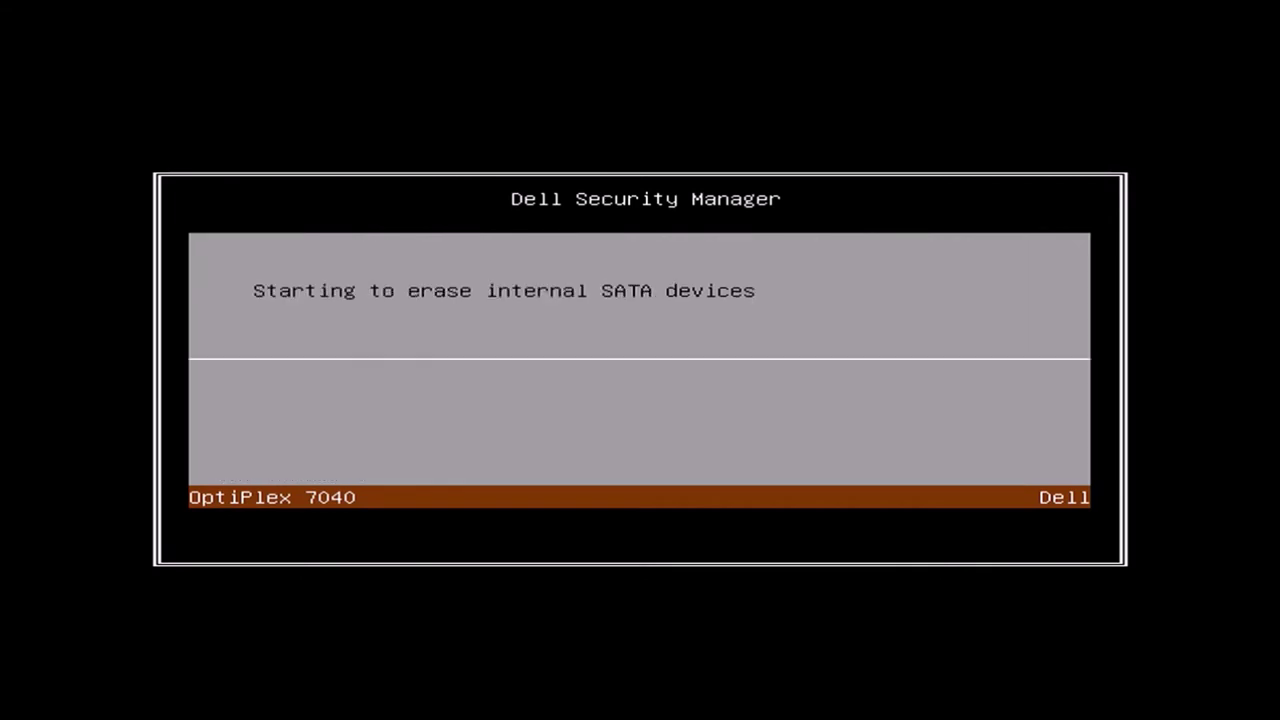
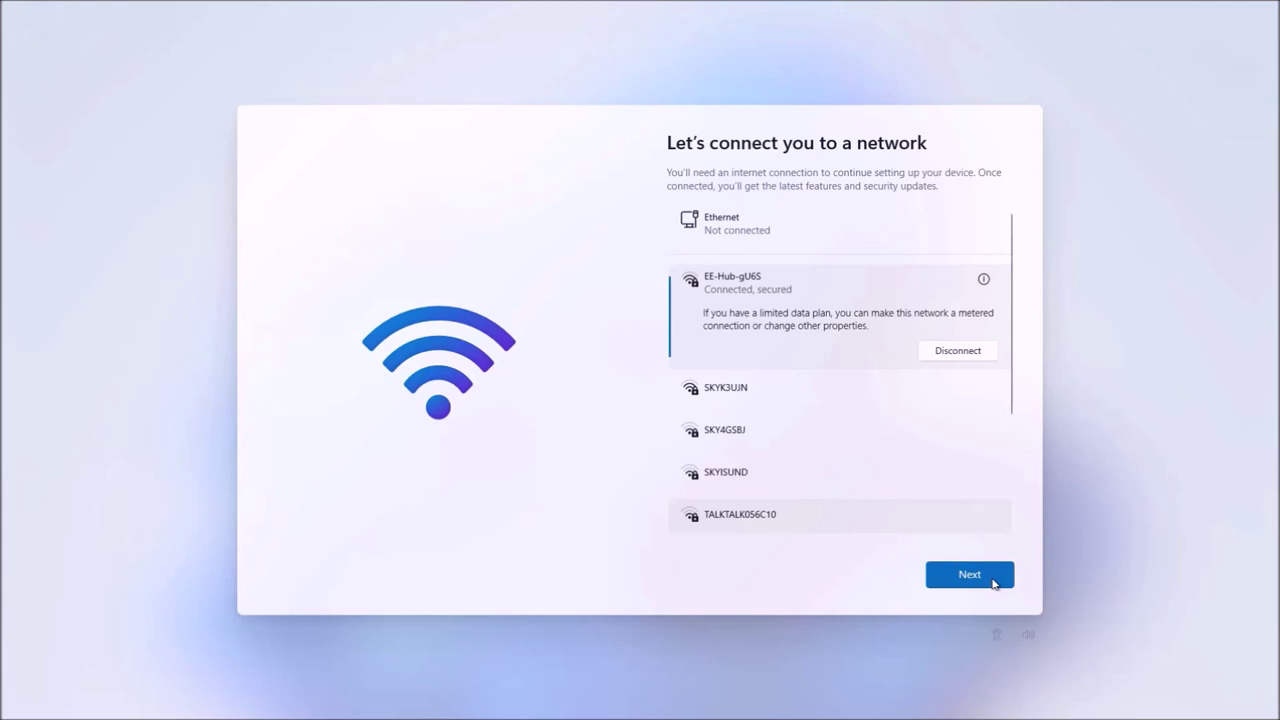
- Continue past the update check and name the PC with an OptiPlex name
left_click(992, 579)
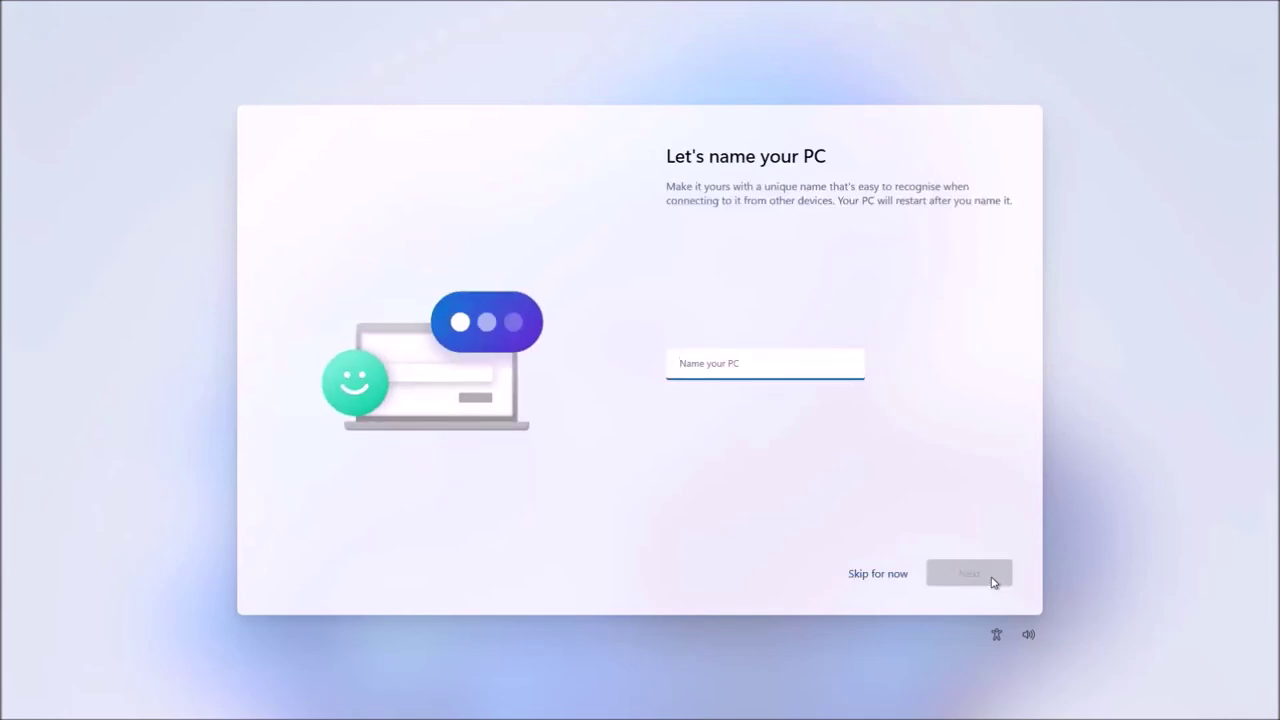
type("o")
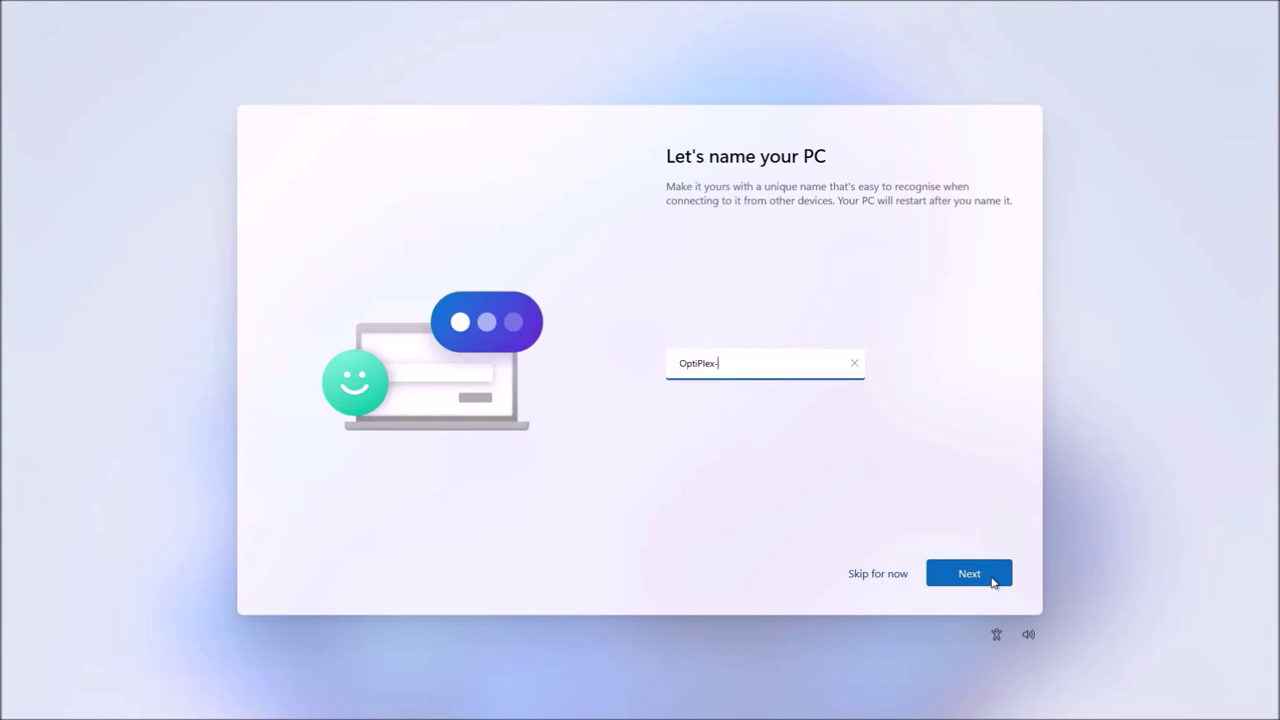
left_click(991, 577)
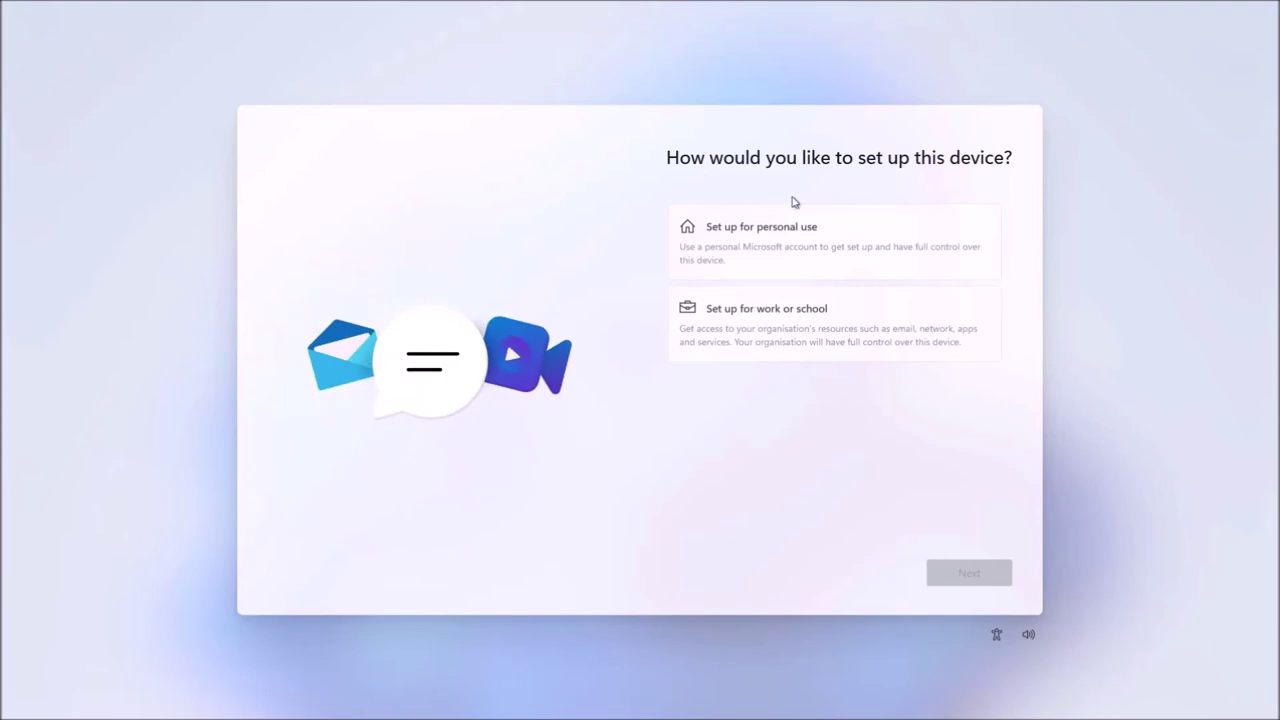
- Choose personal use and an offline account, skipping the Microsoft account sign-in
left_click(862, 258)
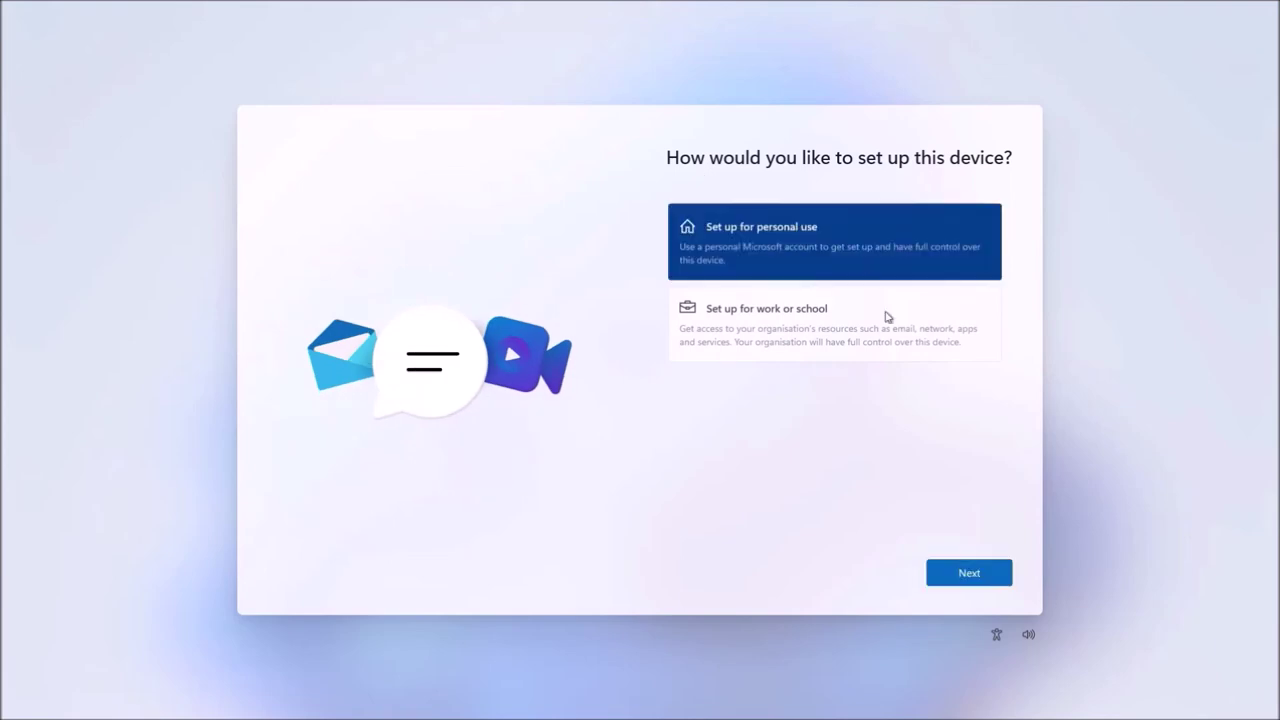
left_click(995, 584)
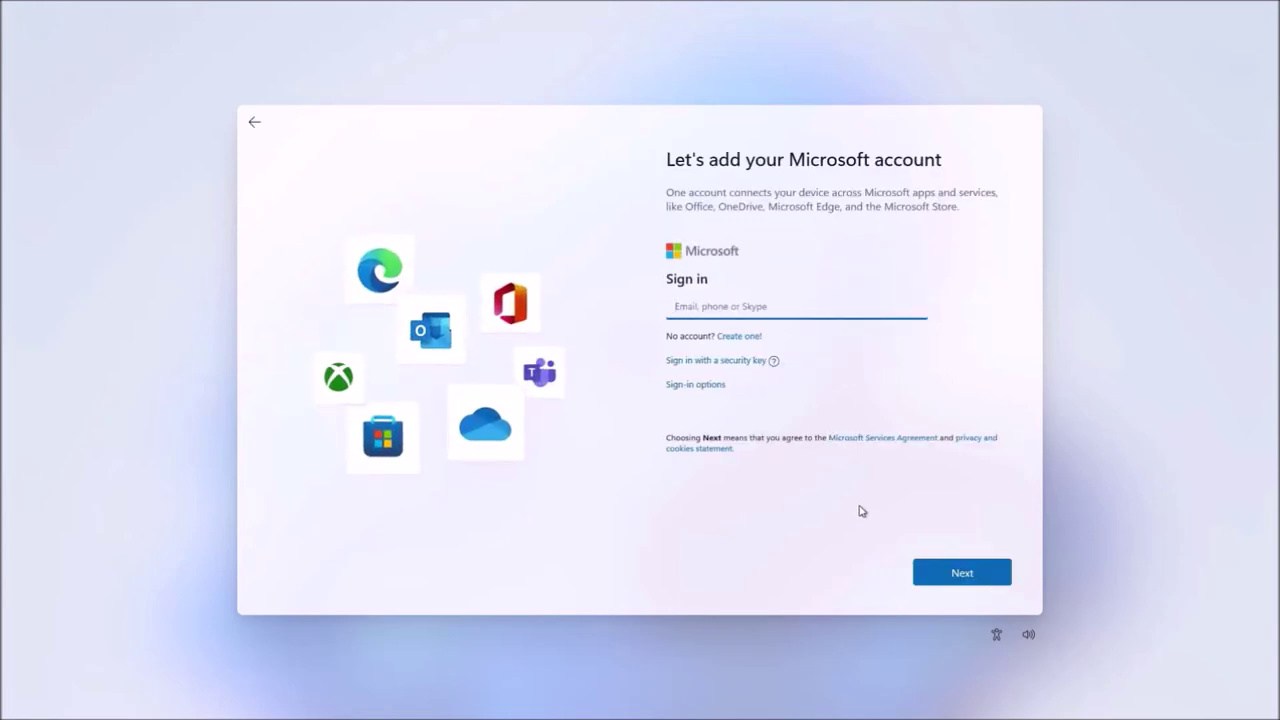
left_click(724, 386)
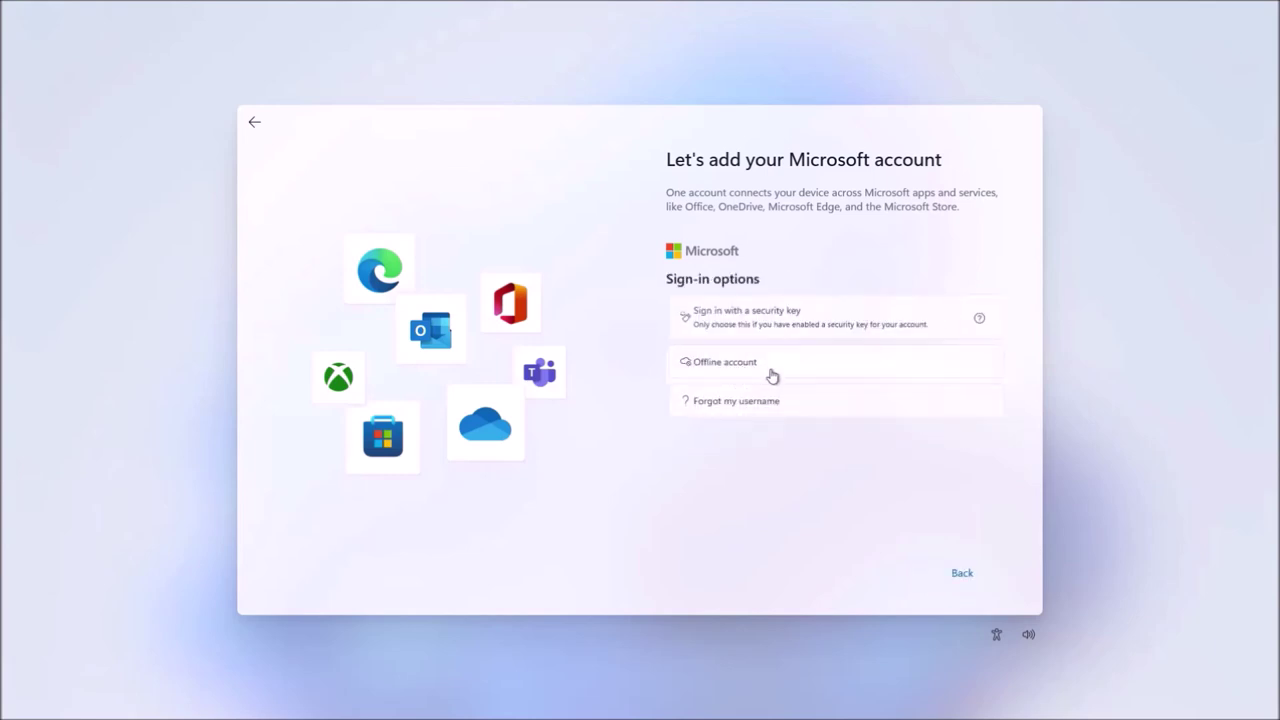
left_click(769, 371)
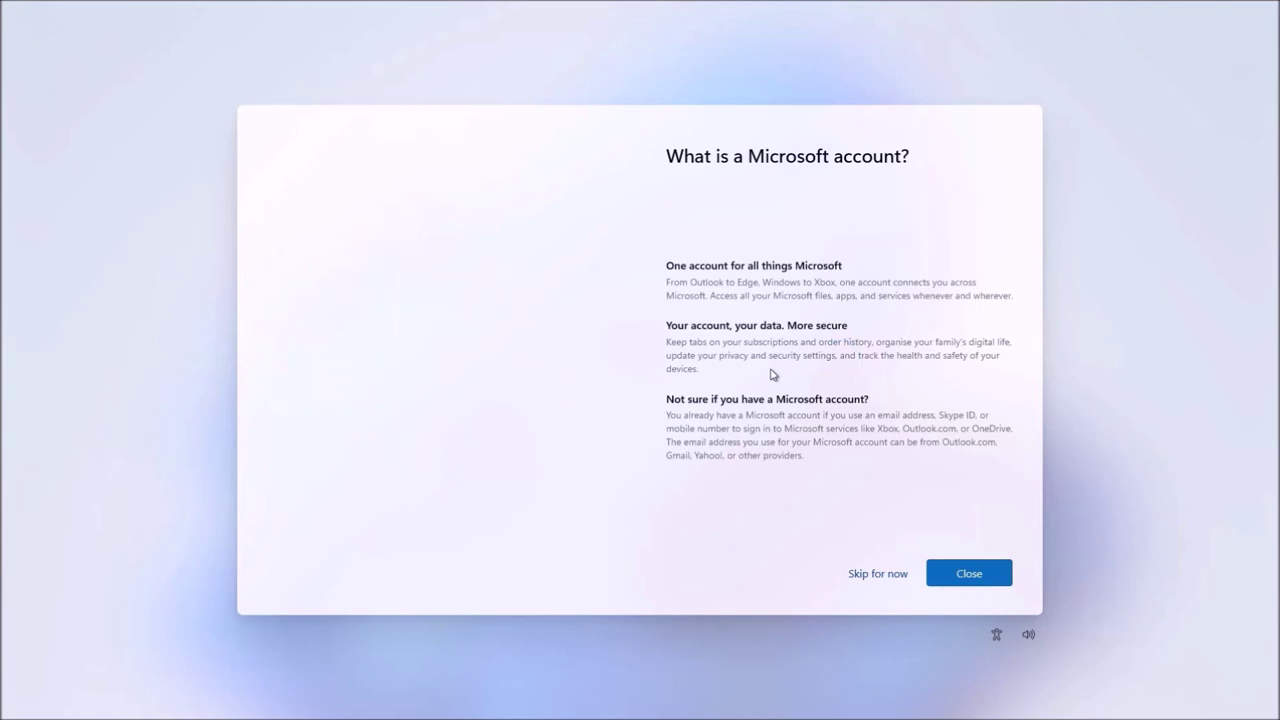
left_click(877, 572)
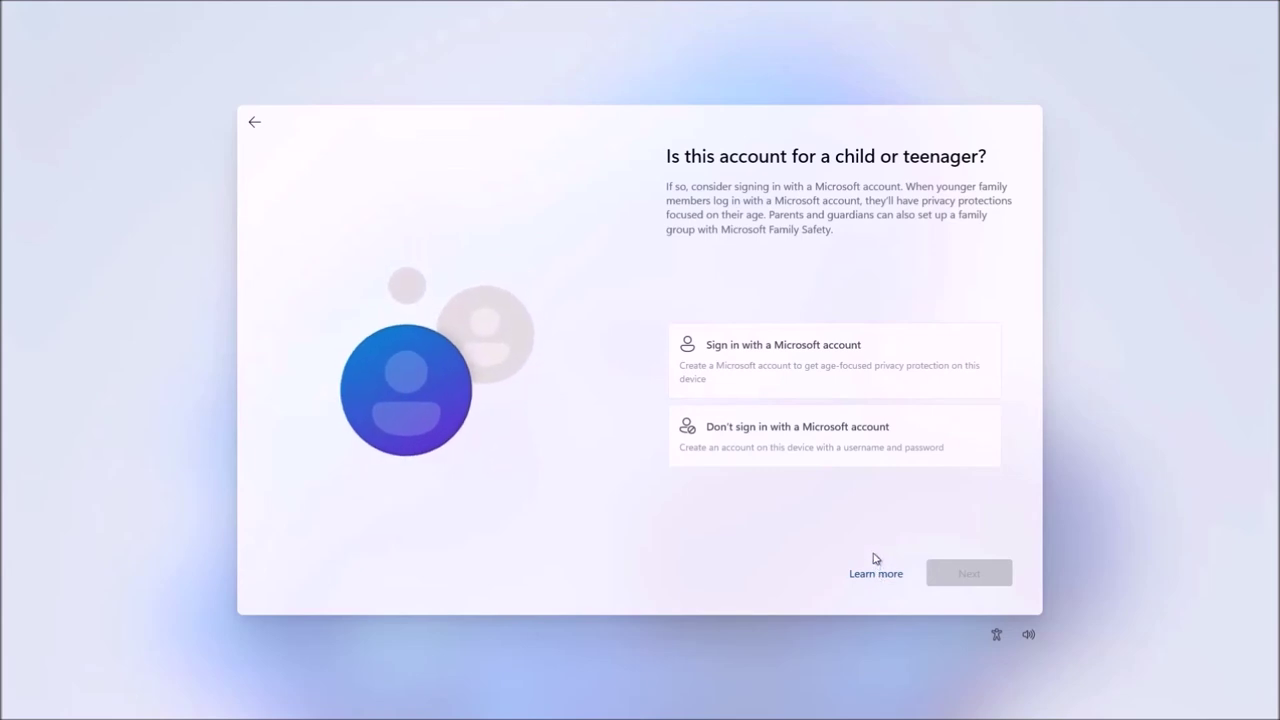
left_click(920, 430)
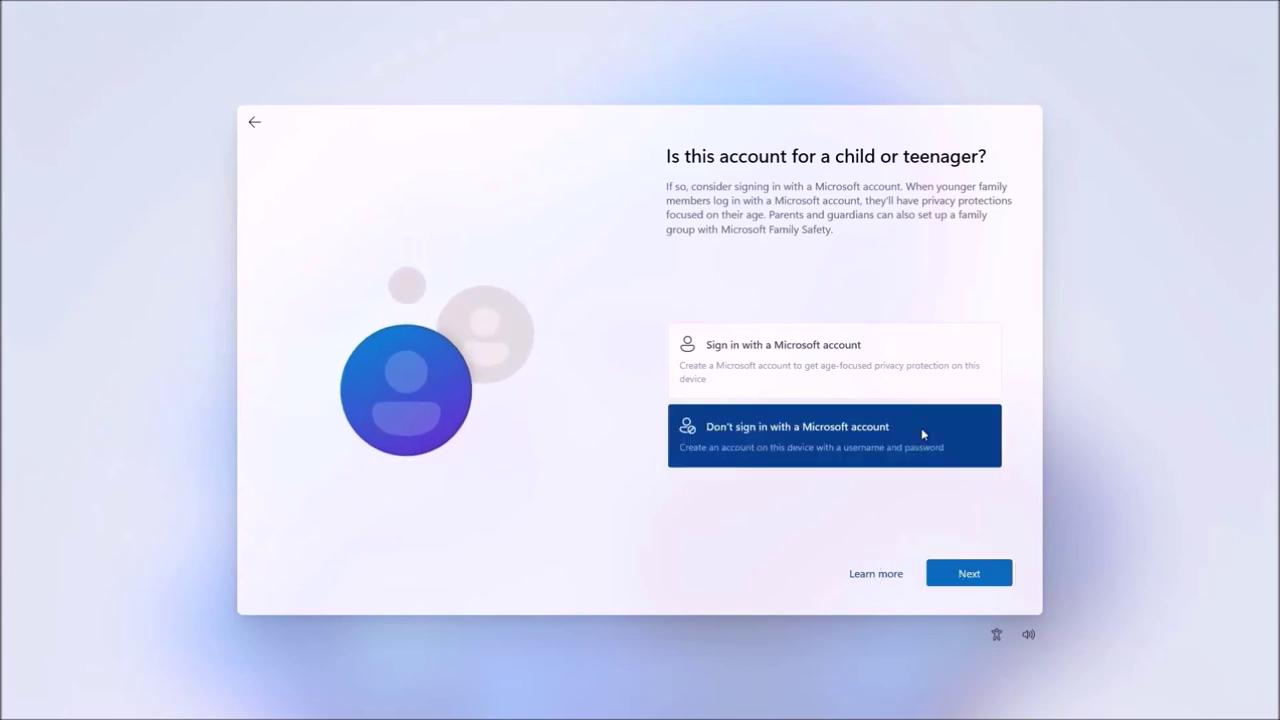
left_click(968, 573)
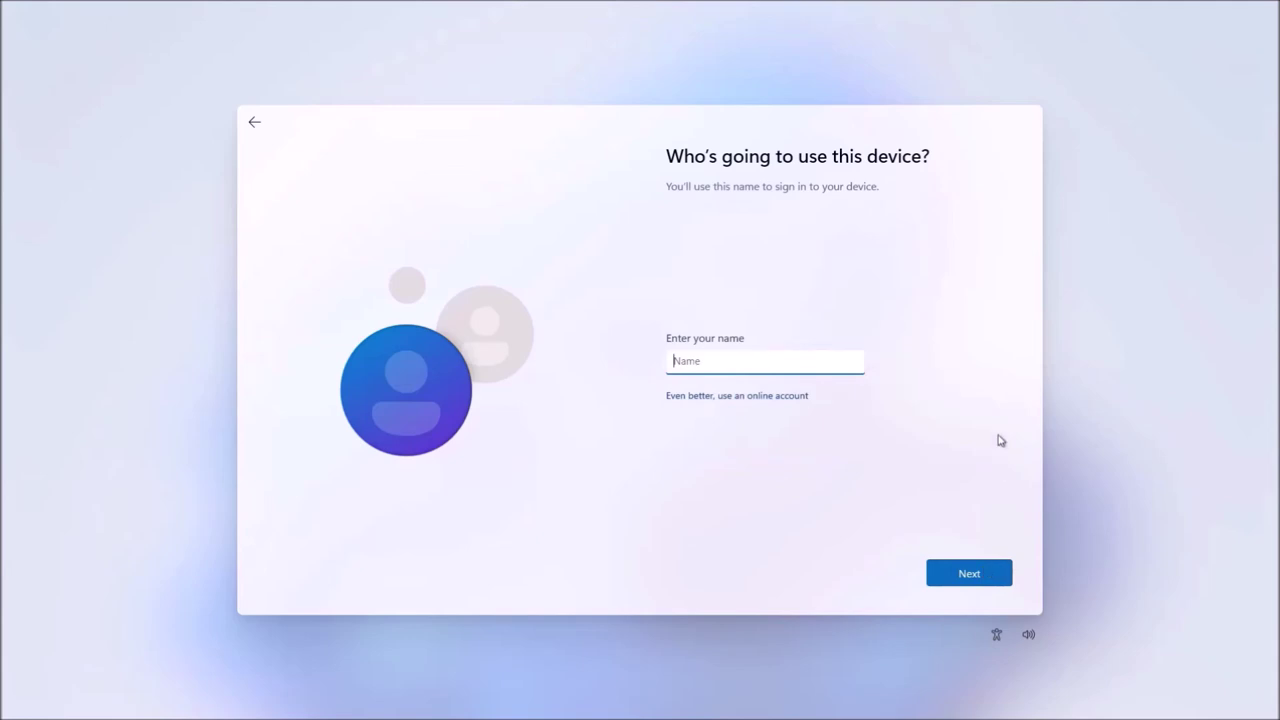
- Create the local account with a user name and a blank password
type("Philip")
left_click(1005, 566)
left_click(1005, 570)
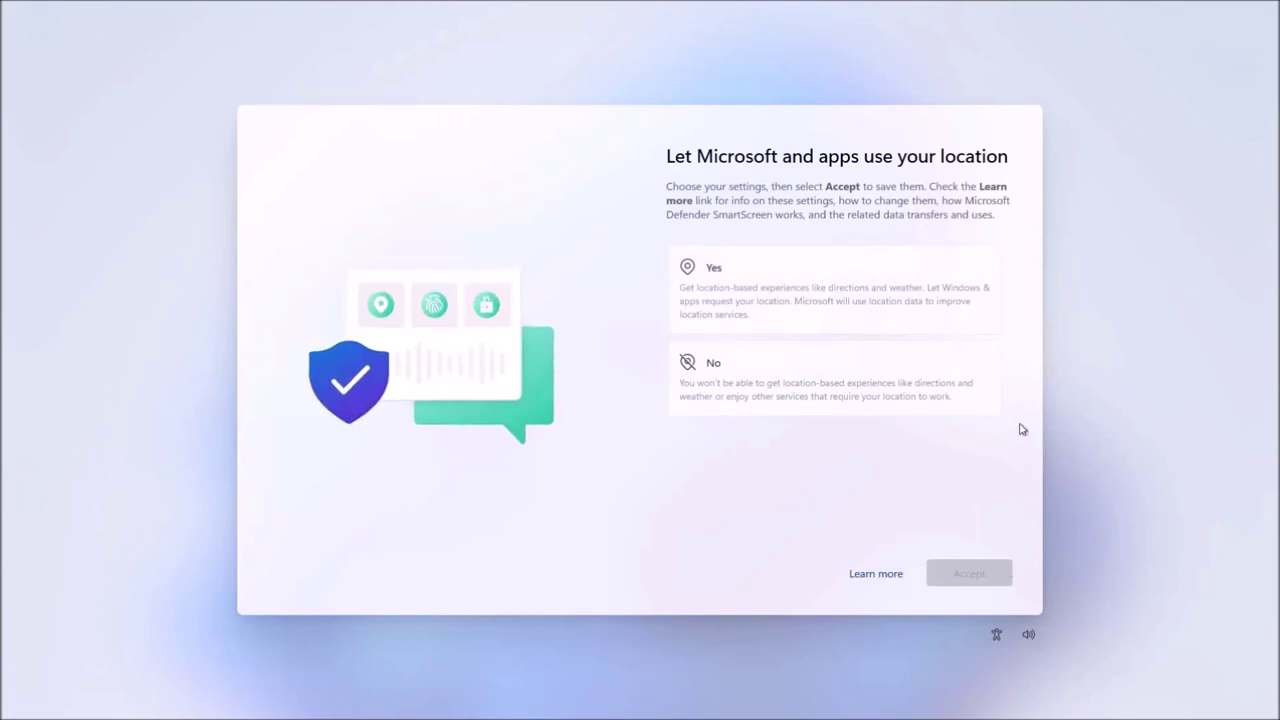
- Allow location, turn off Find my device, and send optional diagnostic data
left_click(993, 327)
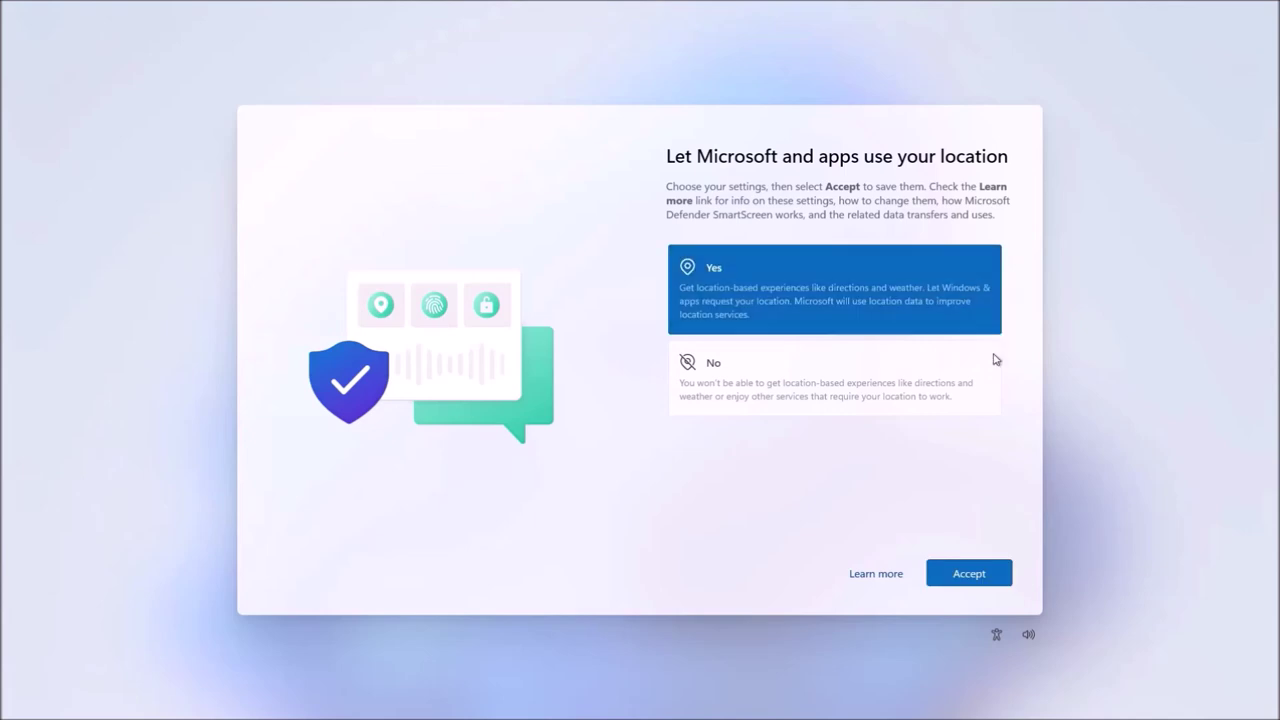
left_click(1002, 572)
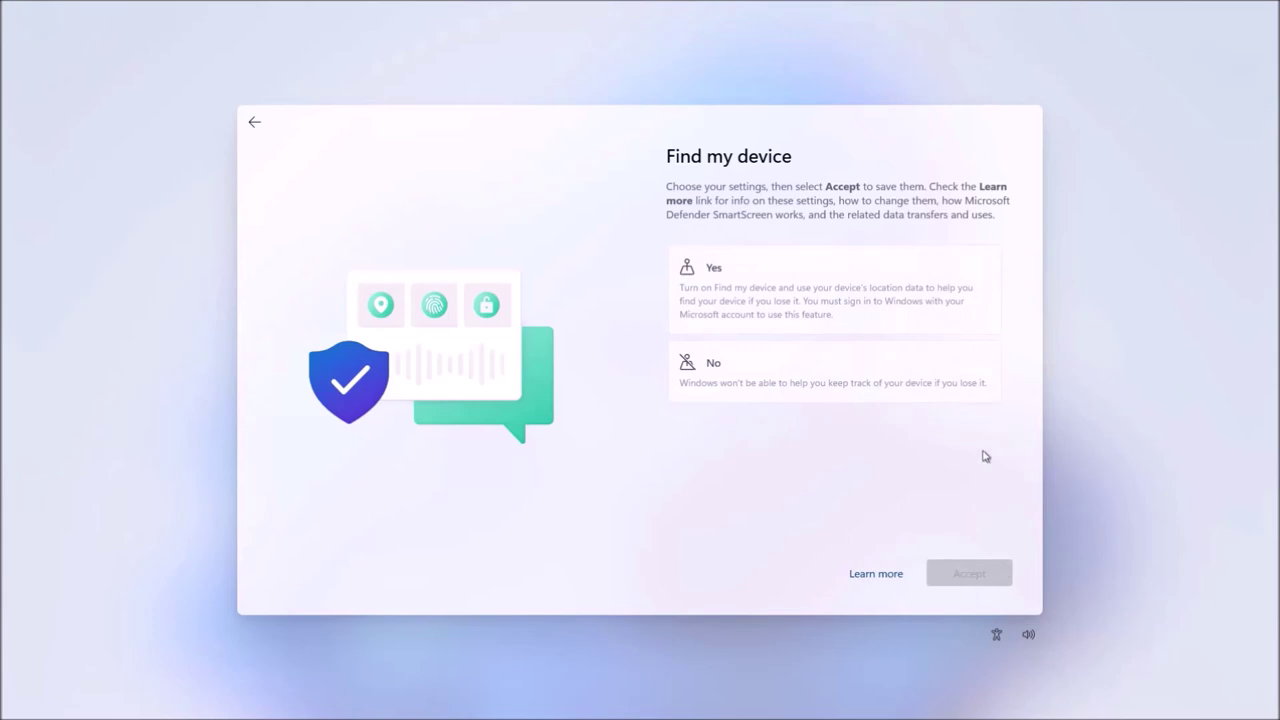
left_click(975, 365)
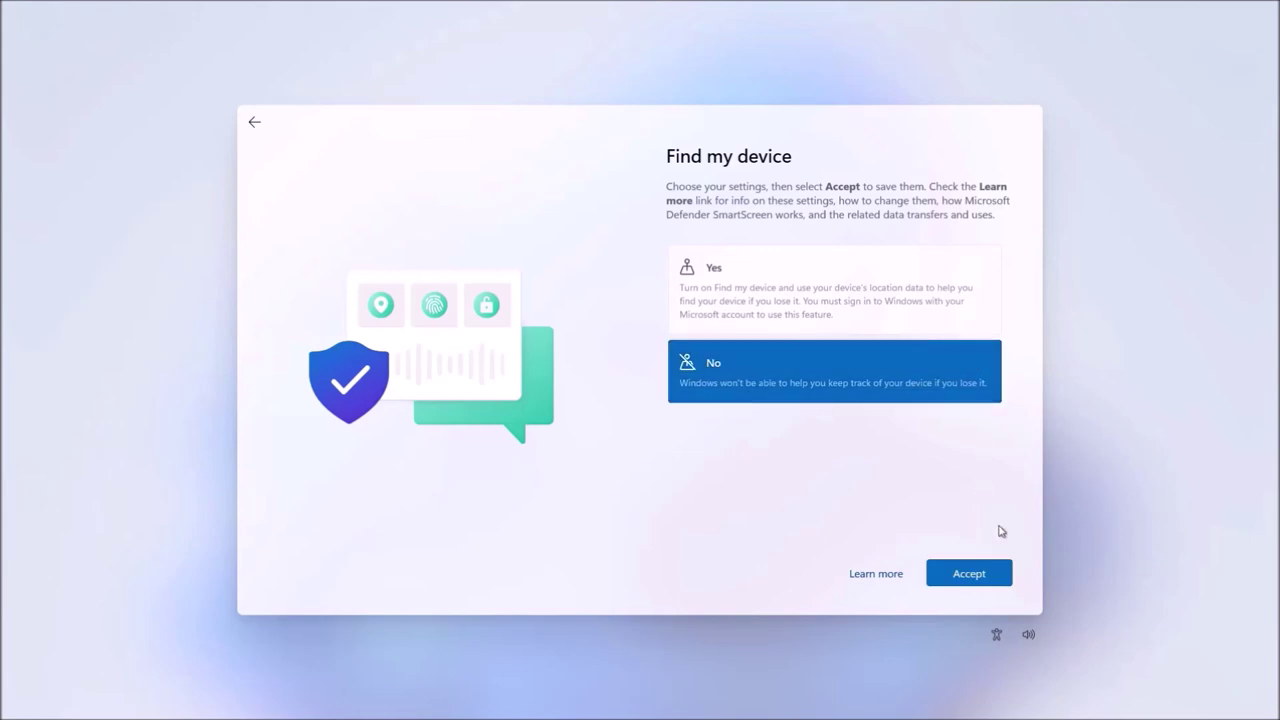
left_click(1004, 572)
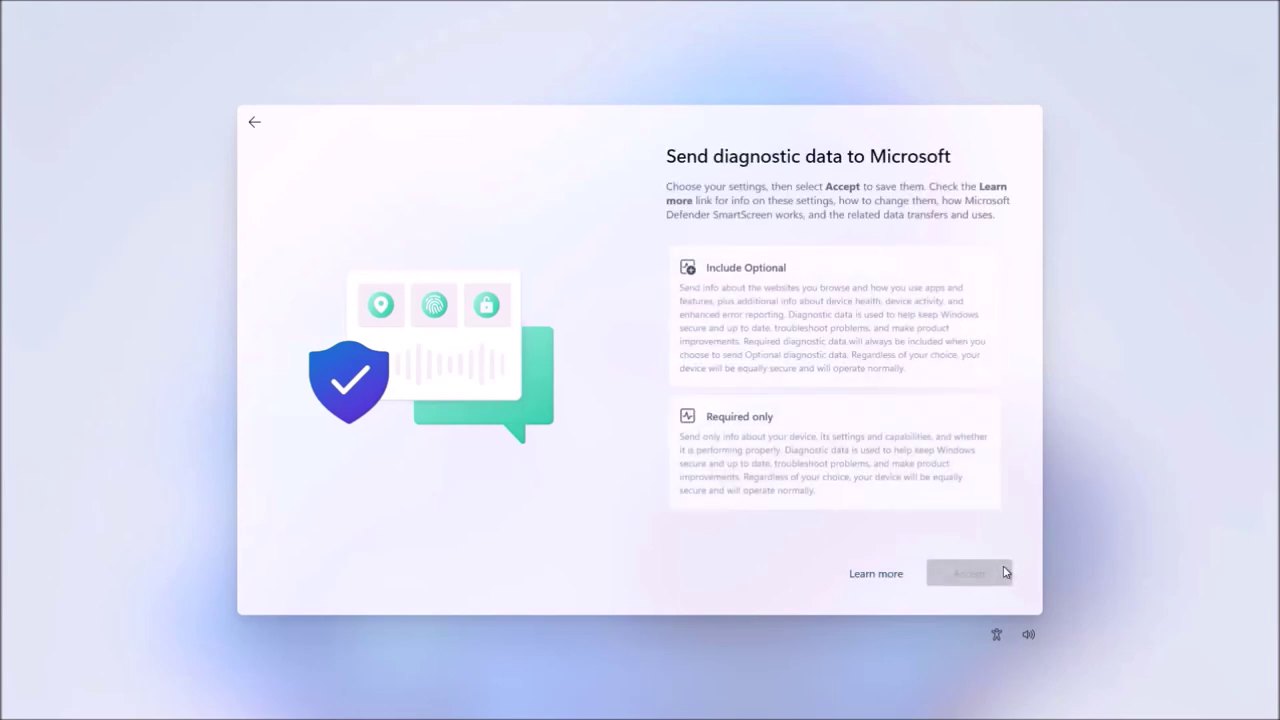
left_click(973, 379)
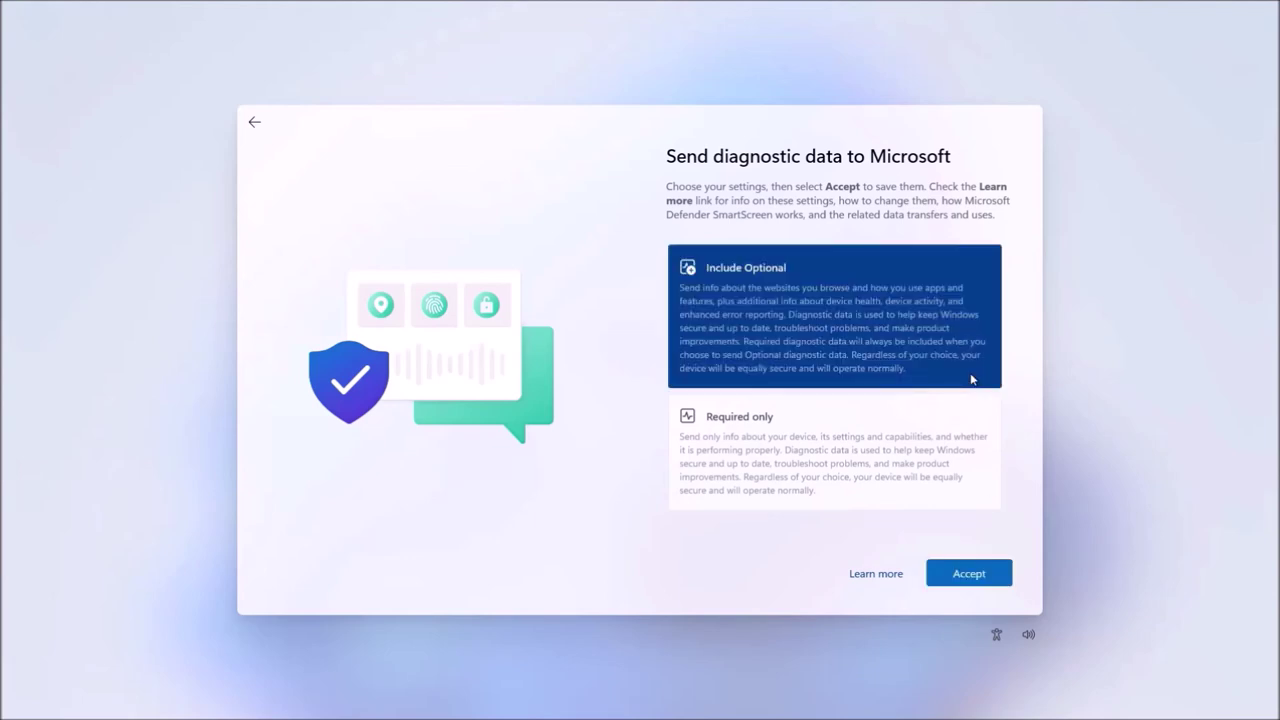
left_click(992, 576)
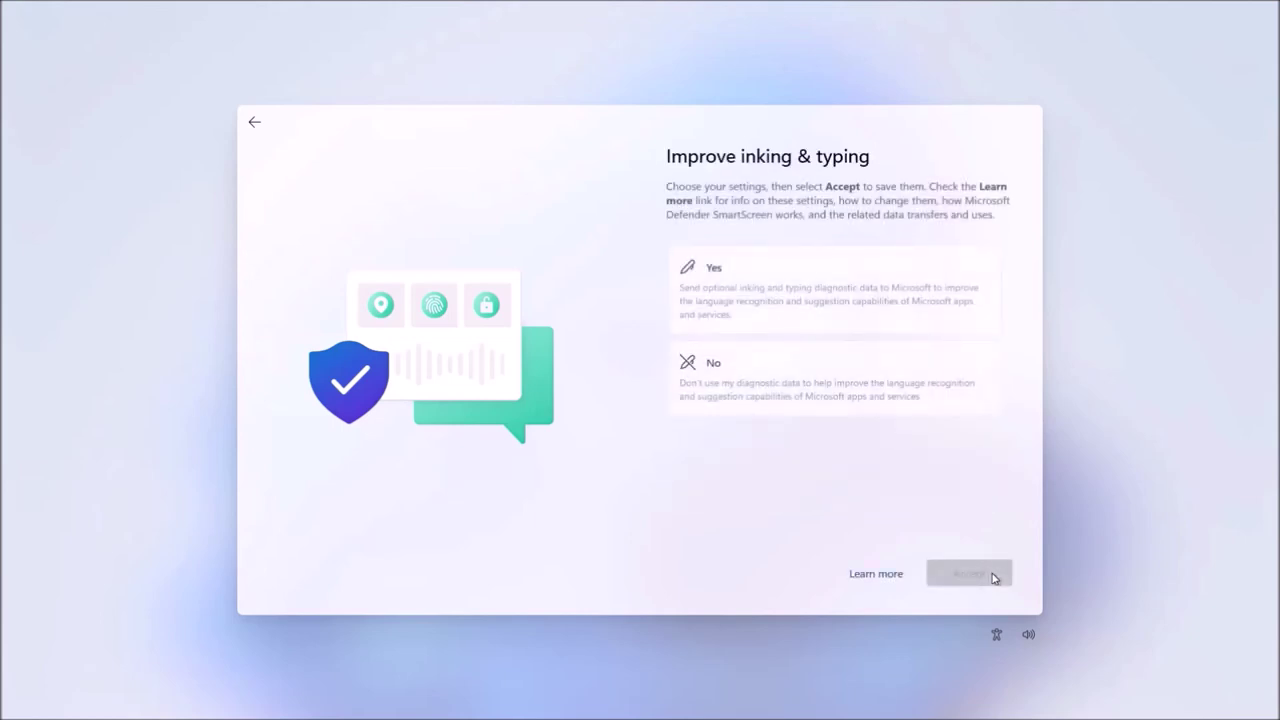
- Decline inking and typing, tailored experiences and the advertising ID to finish setup
left_click(956, 412)
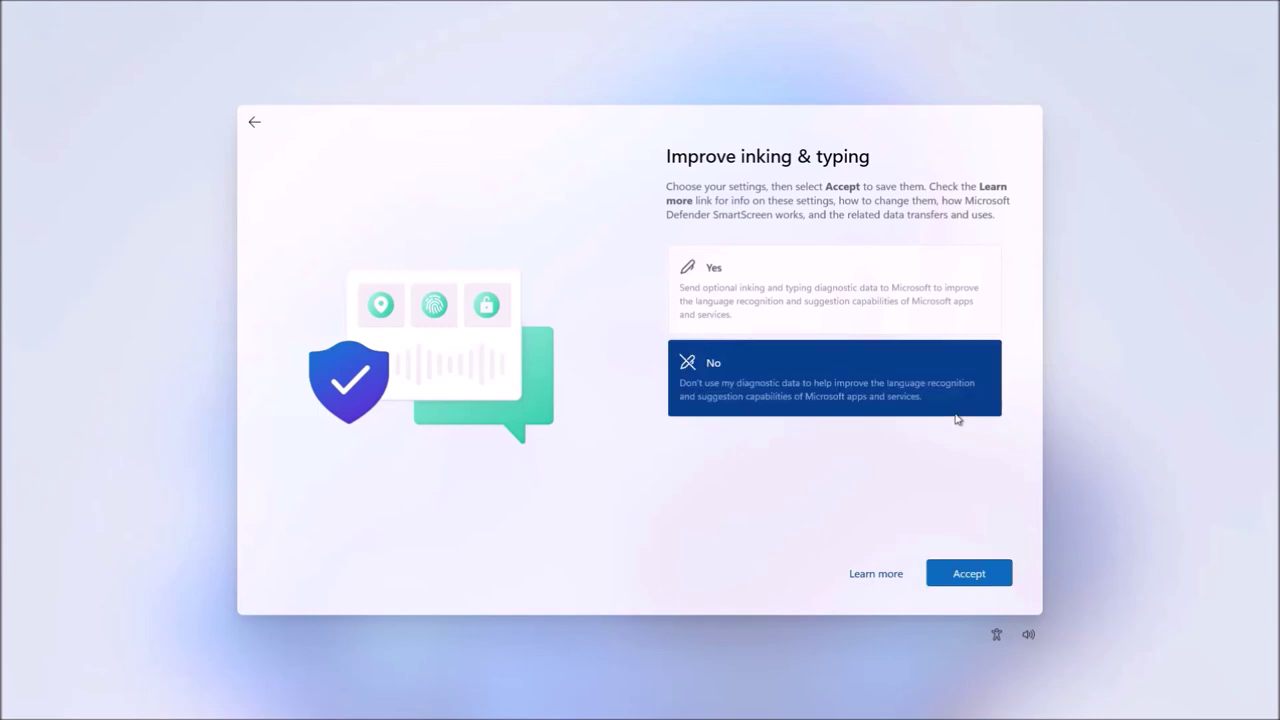
left_click(993, 575)
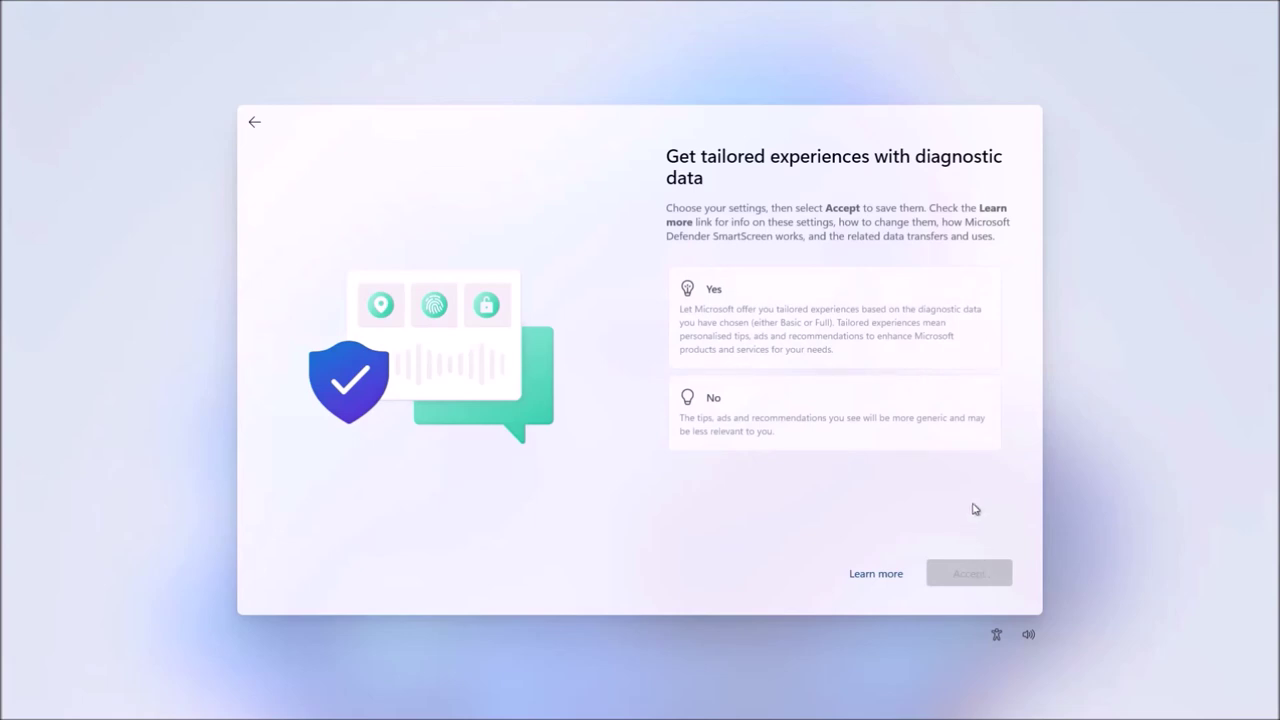
left_click(975, 432)
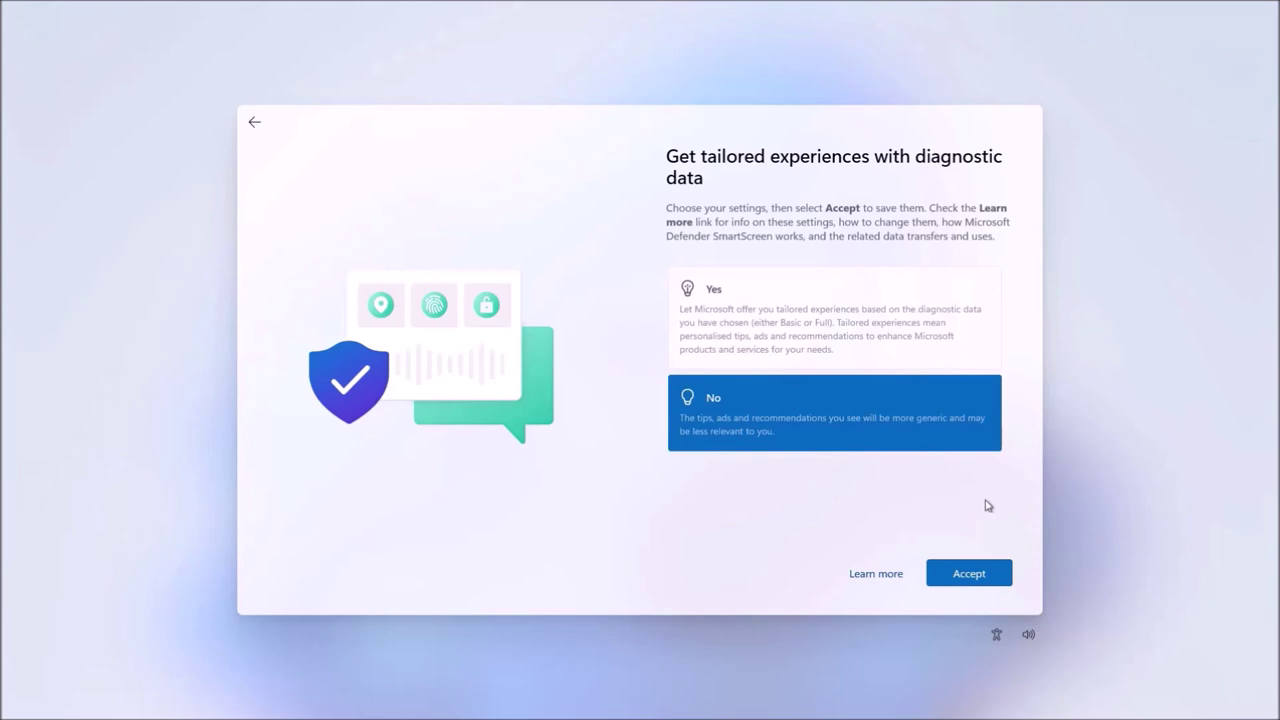
left_click(992, 571)
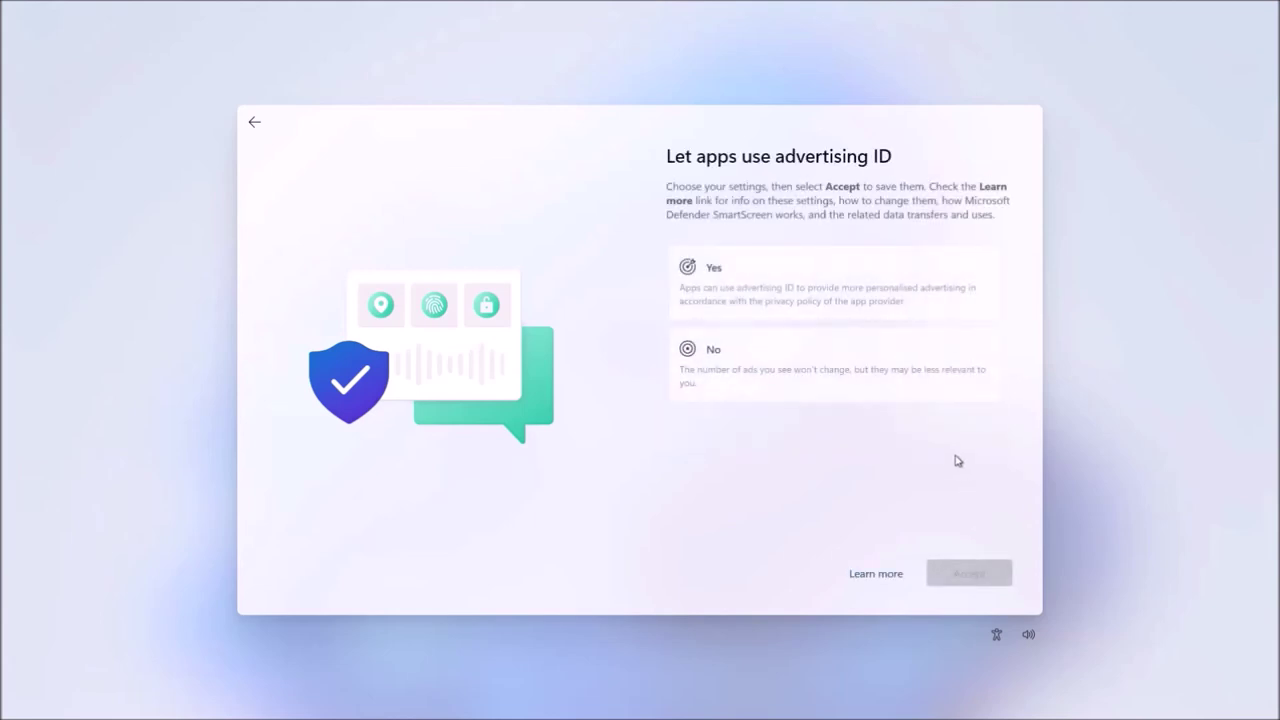
left_click(939, 401)
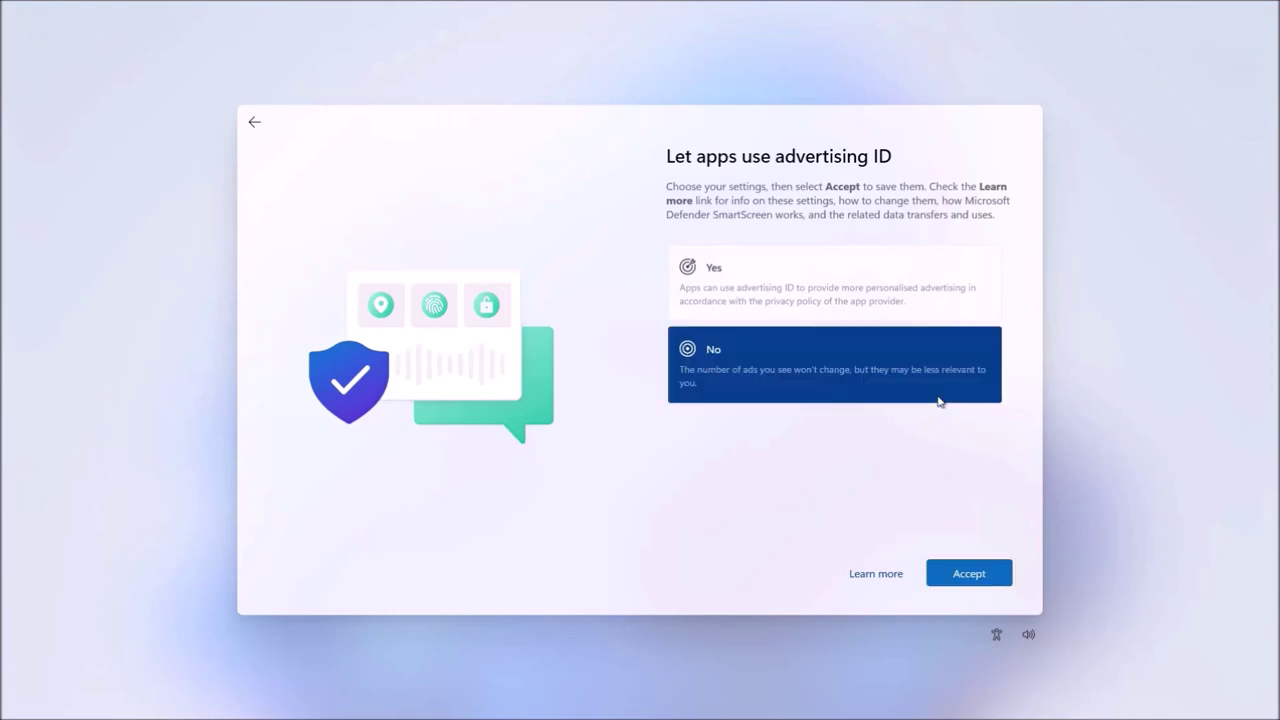
left_click(990, 566)
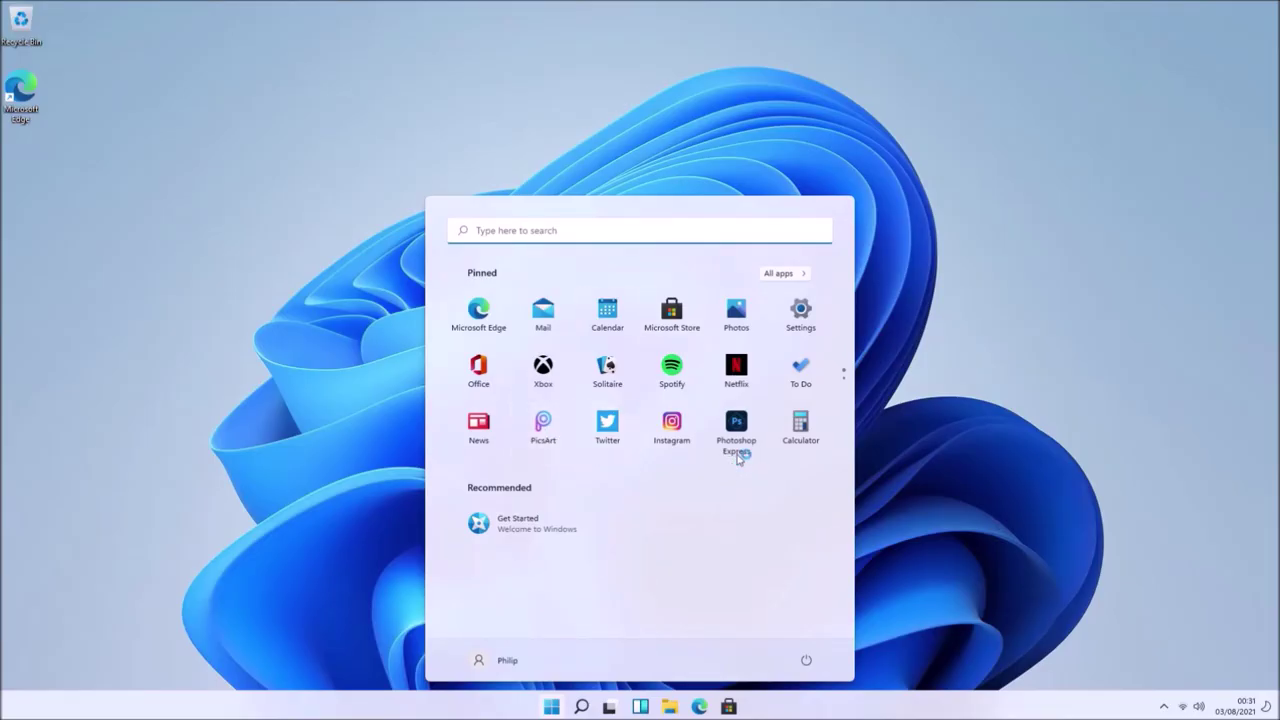
- Browse the Start menu's full app list, then dismiss the Start menu
left_click(790, 275)
scroll(775, 306, "down", 10)
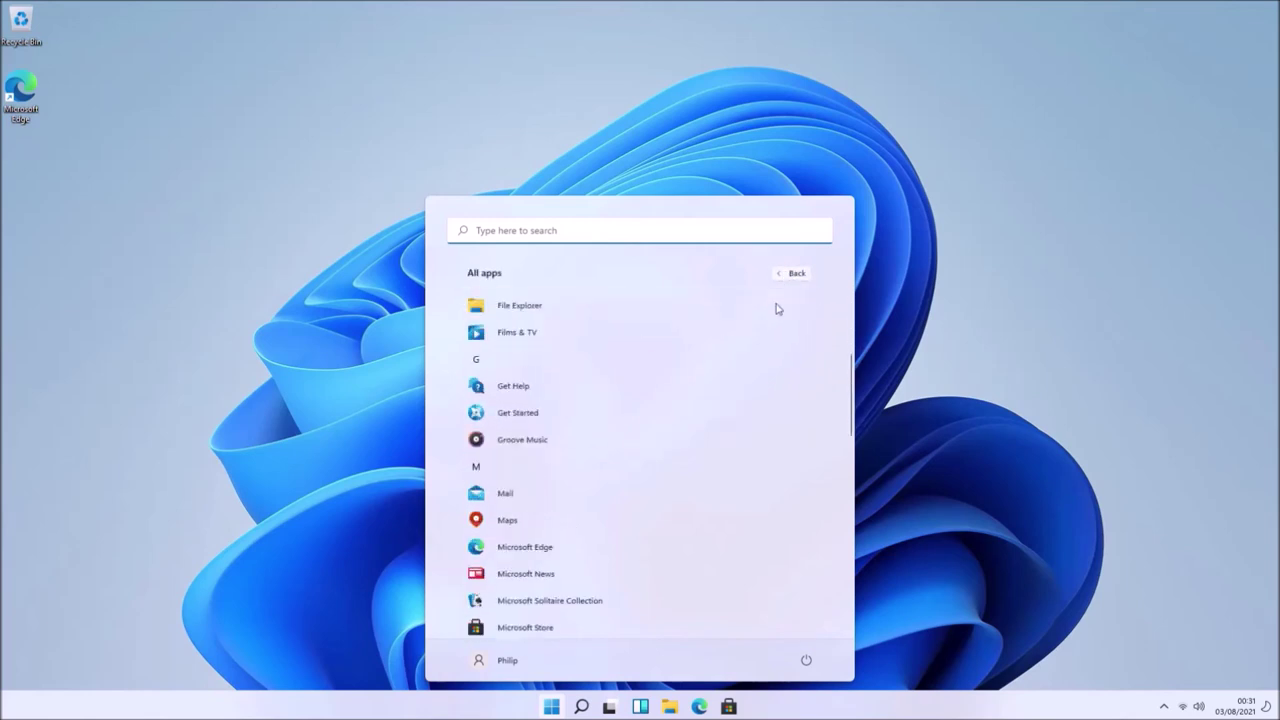
scroll(775, 306, "up", 10)
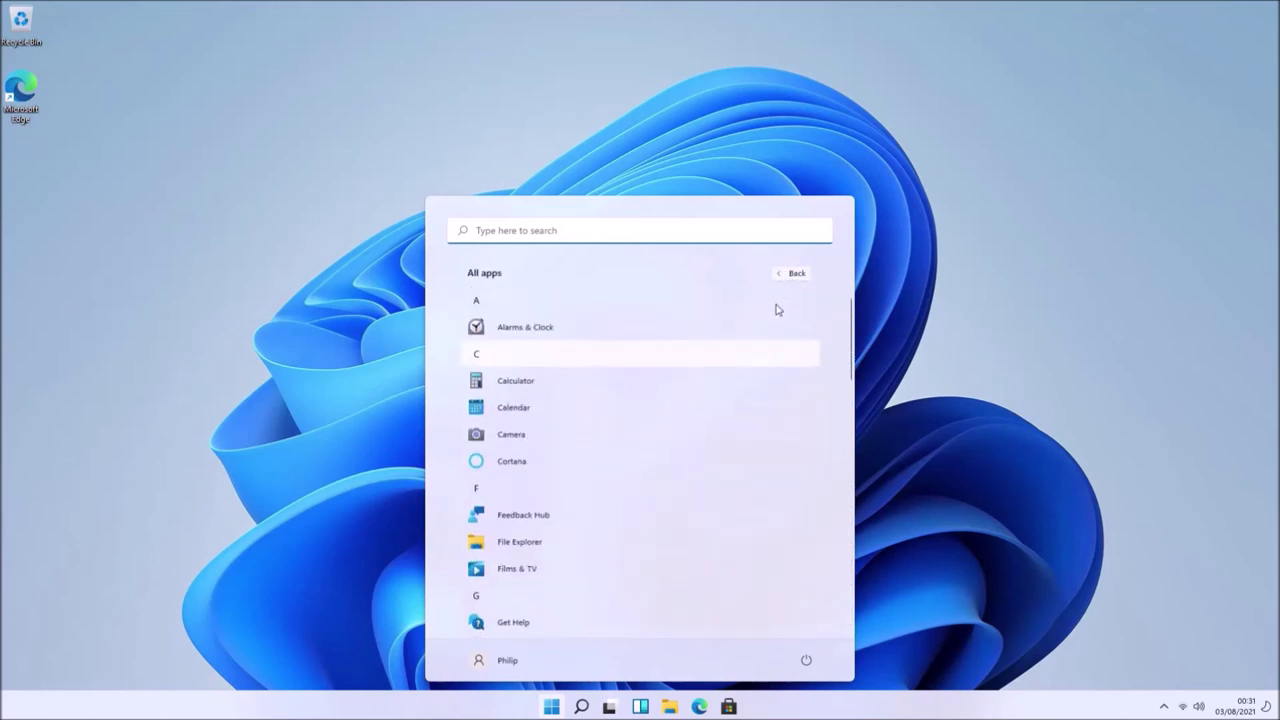
left_click(786, 276)
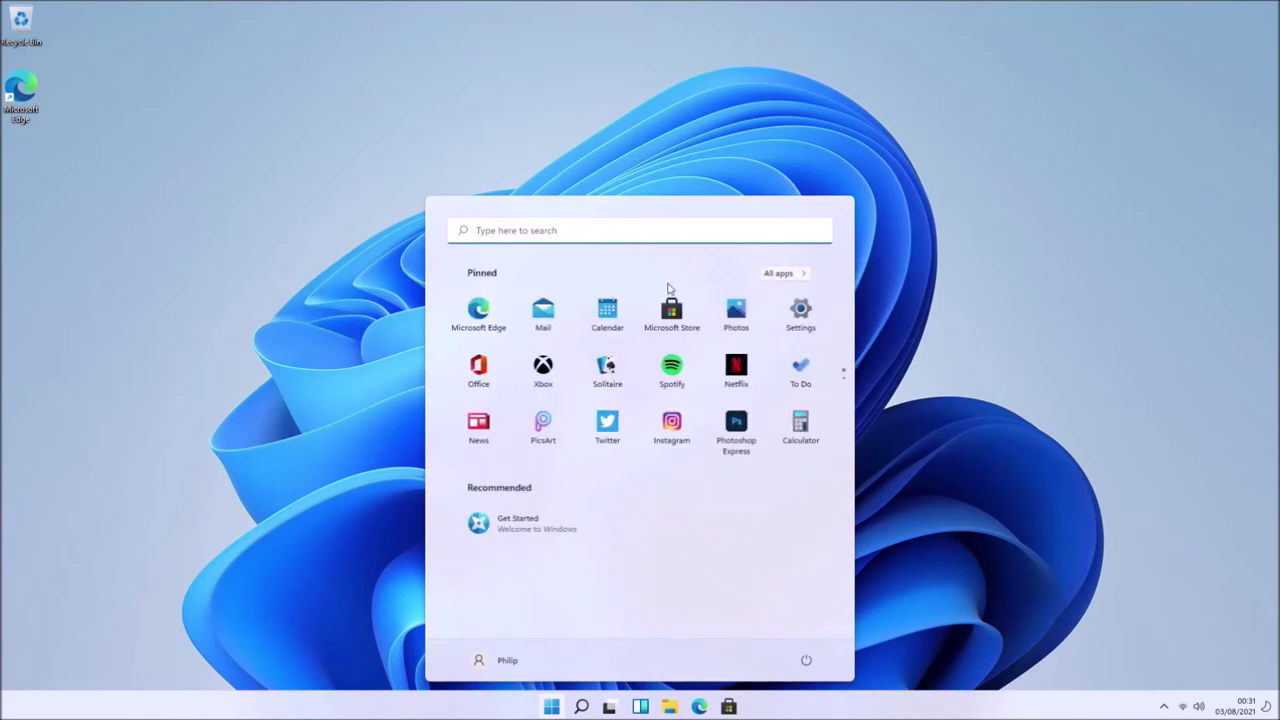
left_click(100, 640)
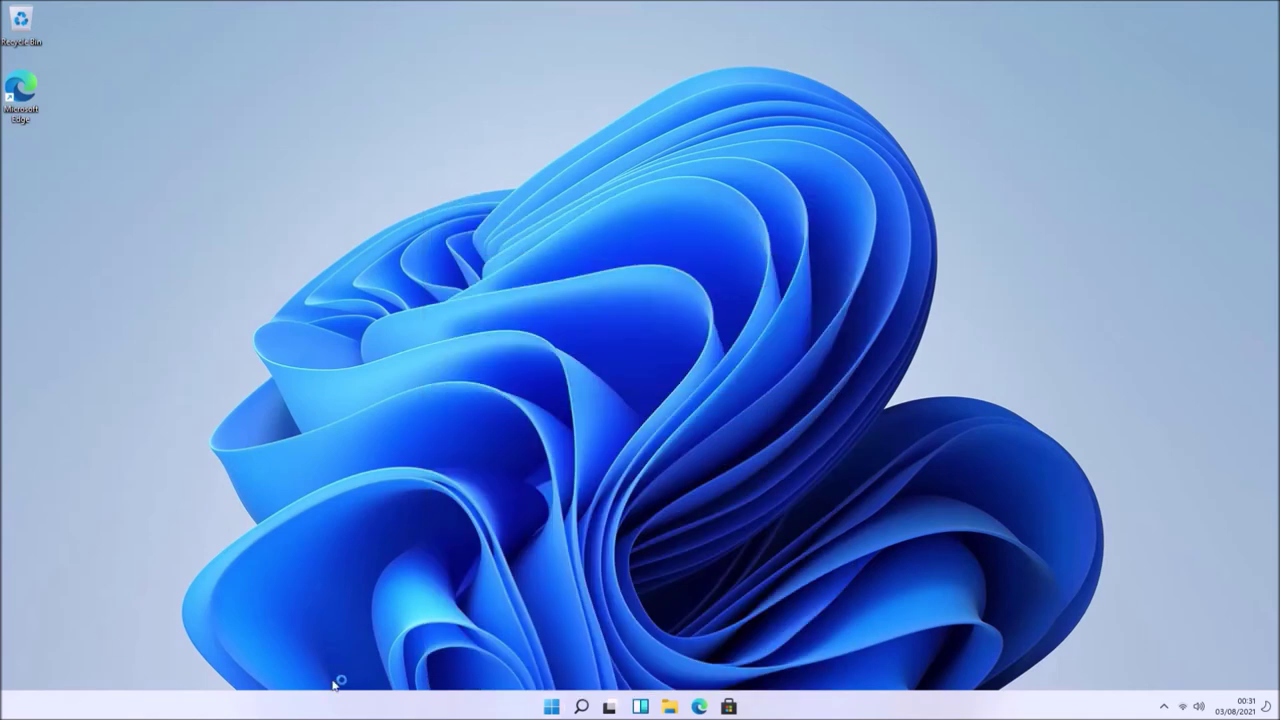
- Snap Device Manager right, check Disk drives, Display adaptors and Sound controllers, then close it
right_click(551, 707)
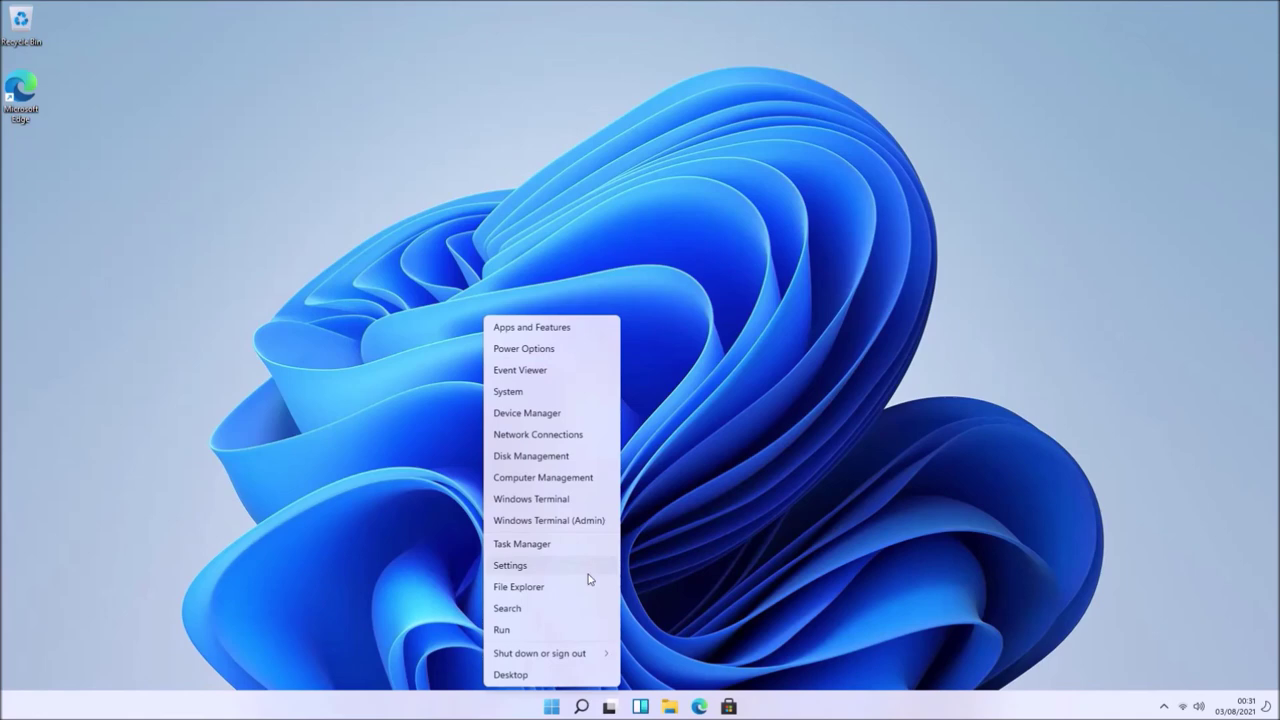
left_click(579, 416)
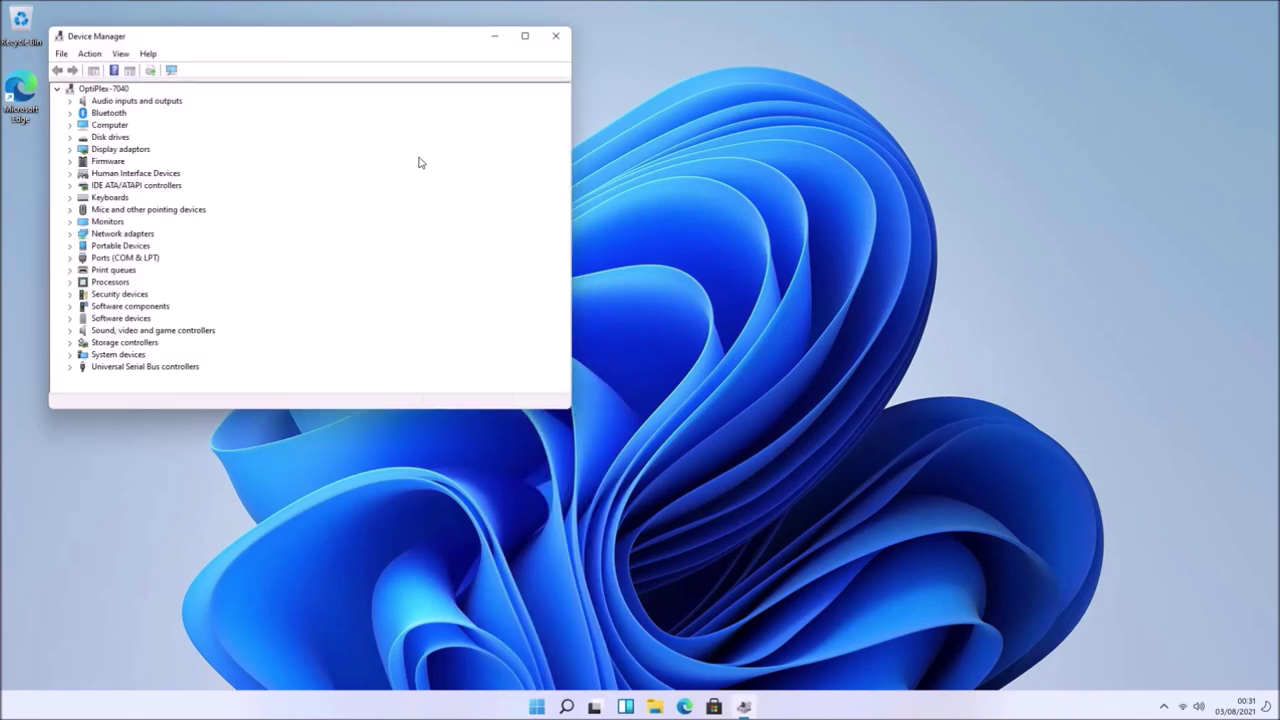
key("super+Right")
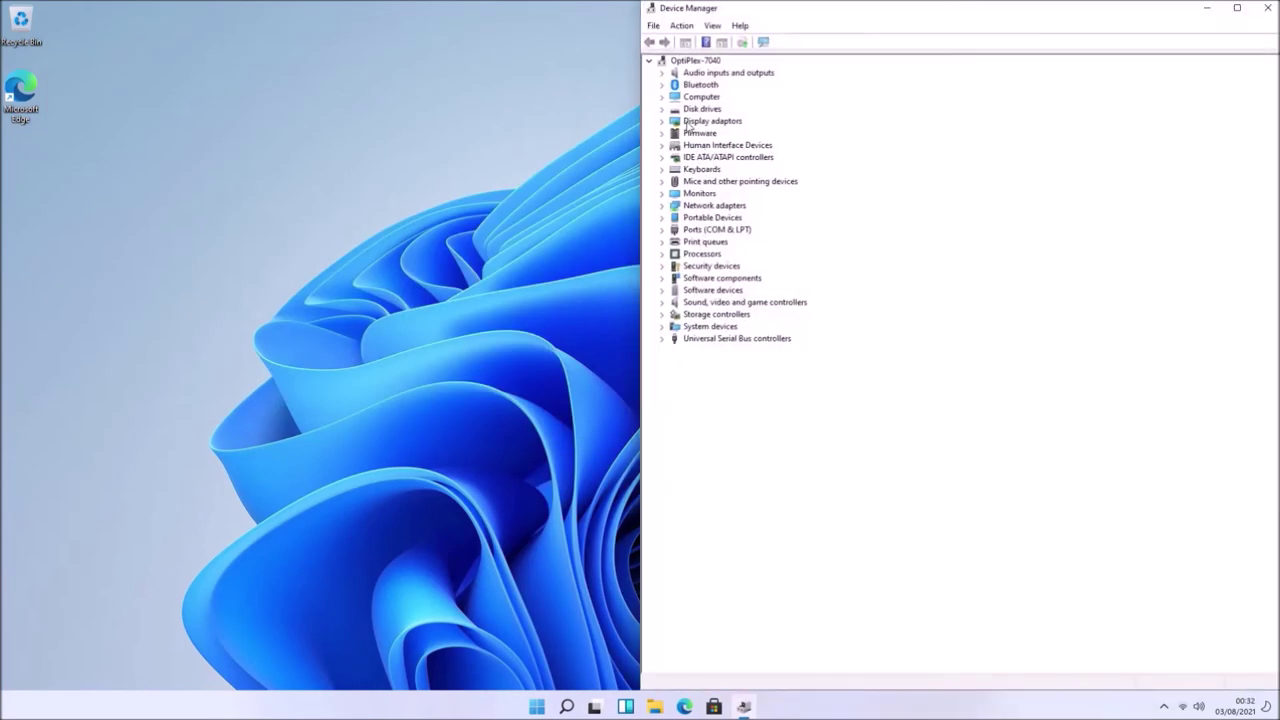
left_click(662, 108)
left_click(662, 108)
left_click(662, 108)
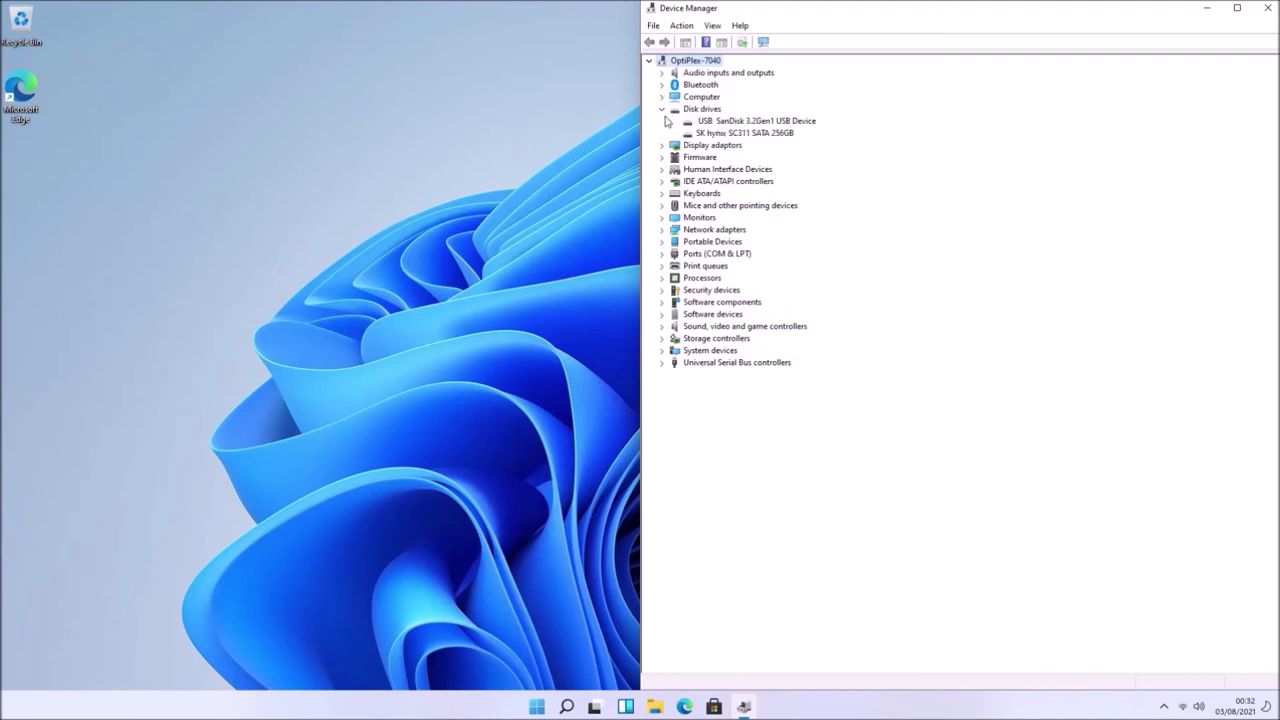
left_click(661, 146)
left_click(661, 339)
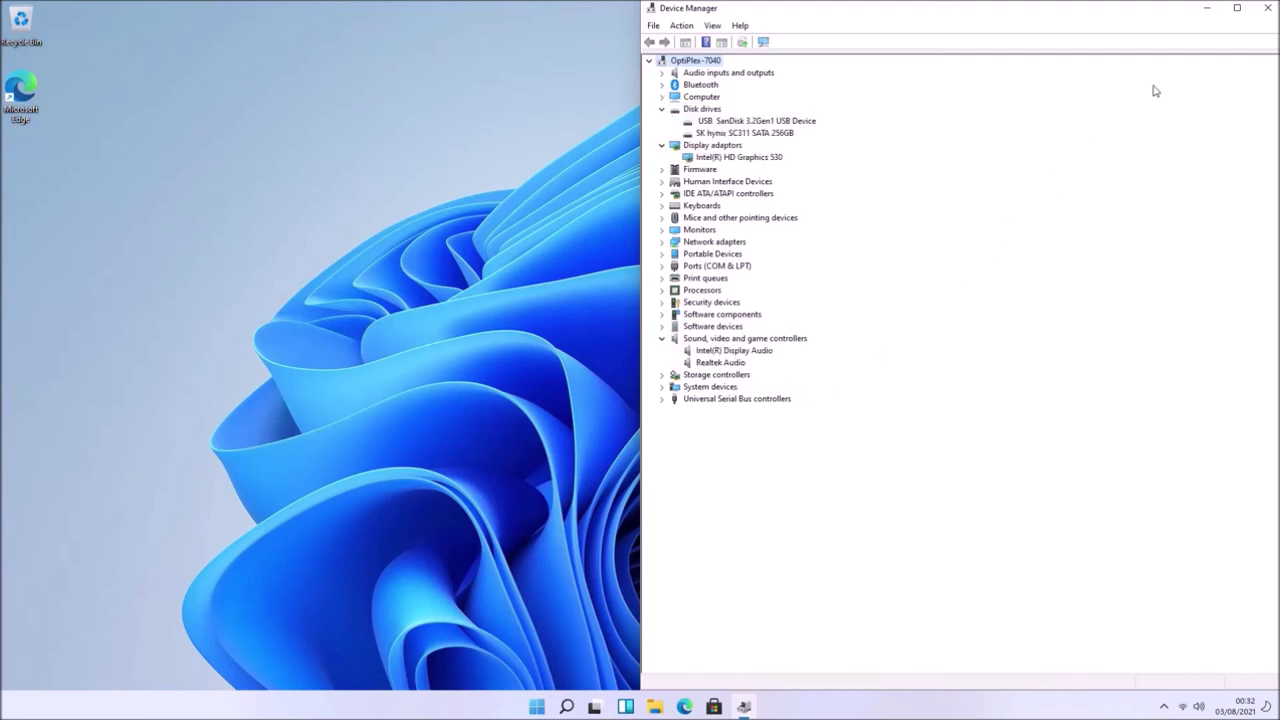
left_click(1268, 7)
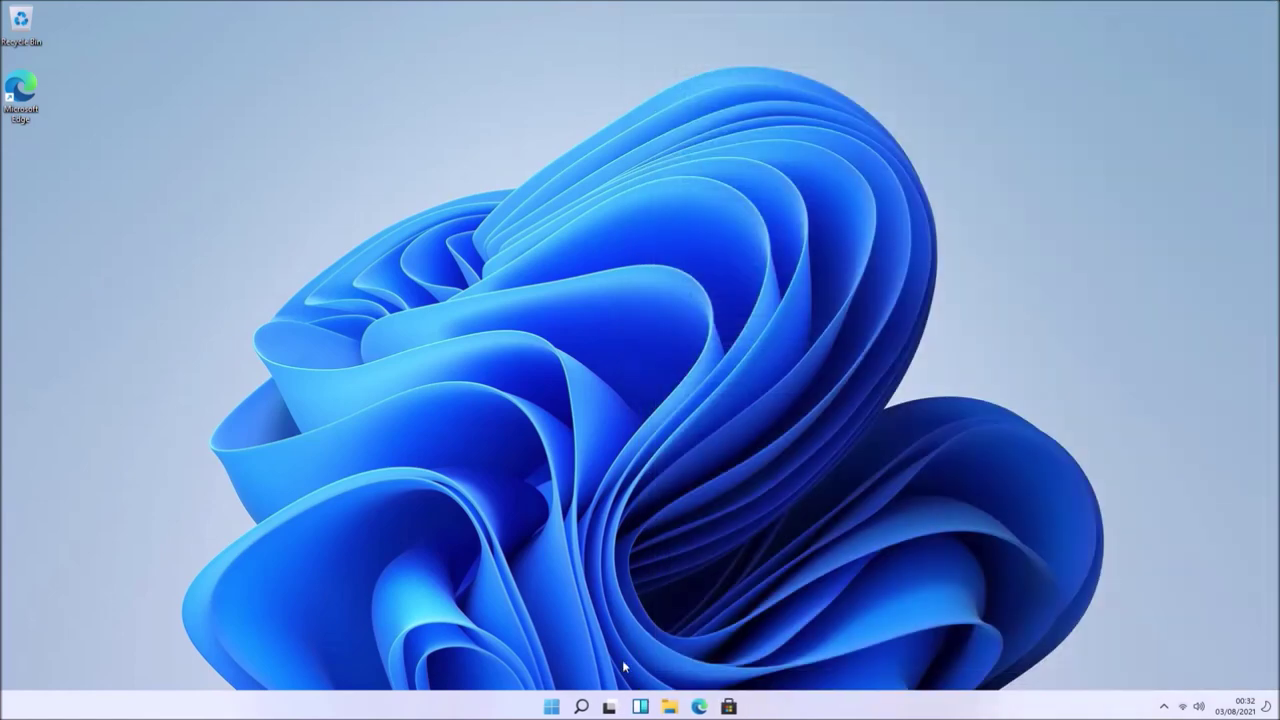
- Open Settings maximised and view the System > About specifications
right_click(551, 707)
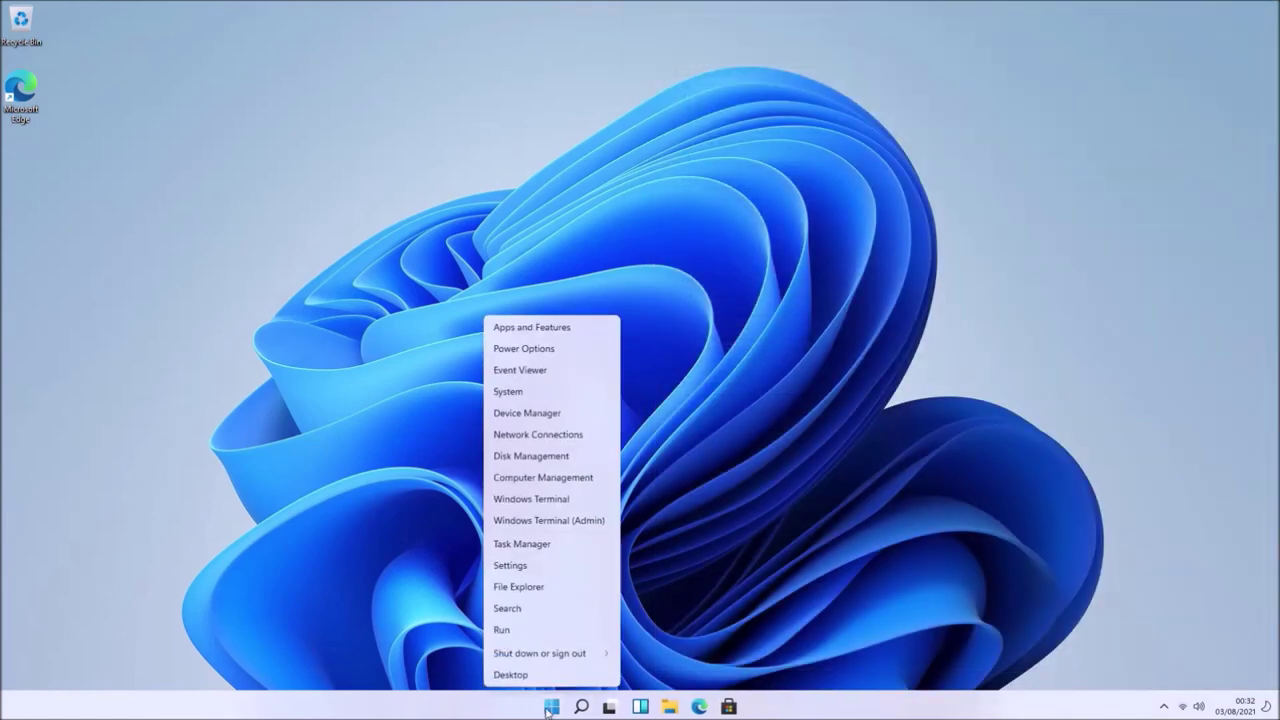
left_click(563, 567)
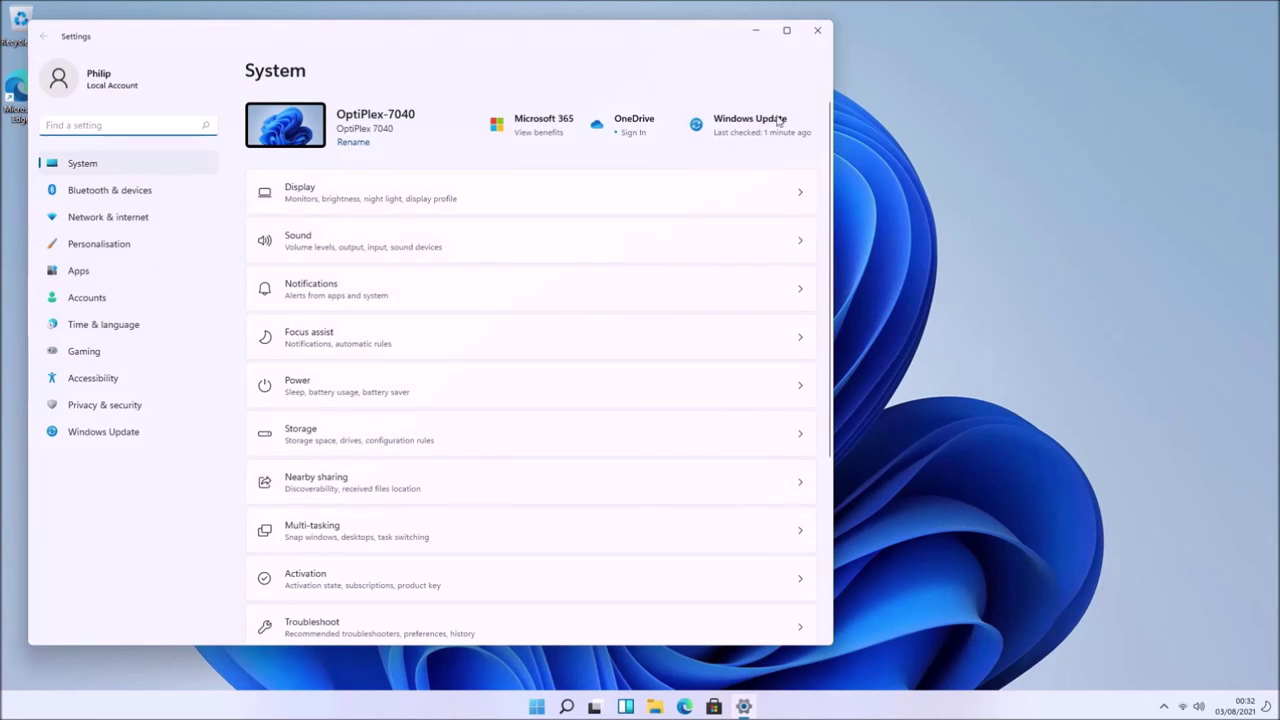
left_click(786, 31)
scroll(723, 484, "down", 2)
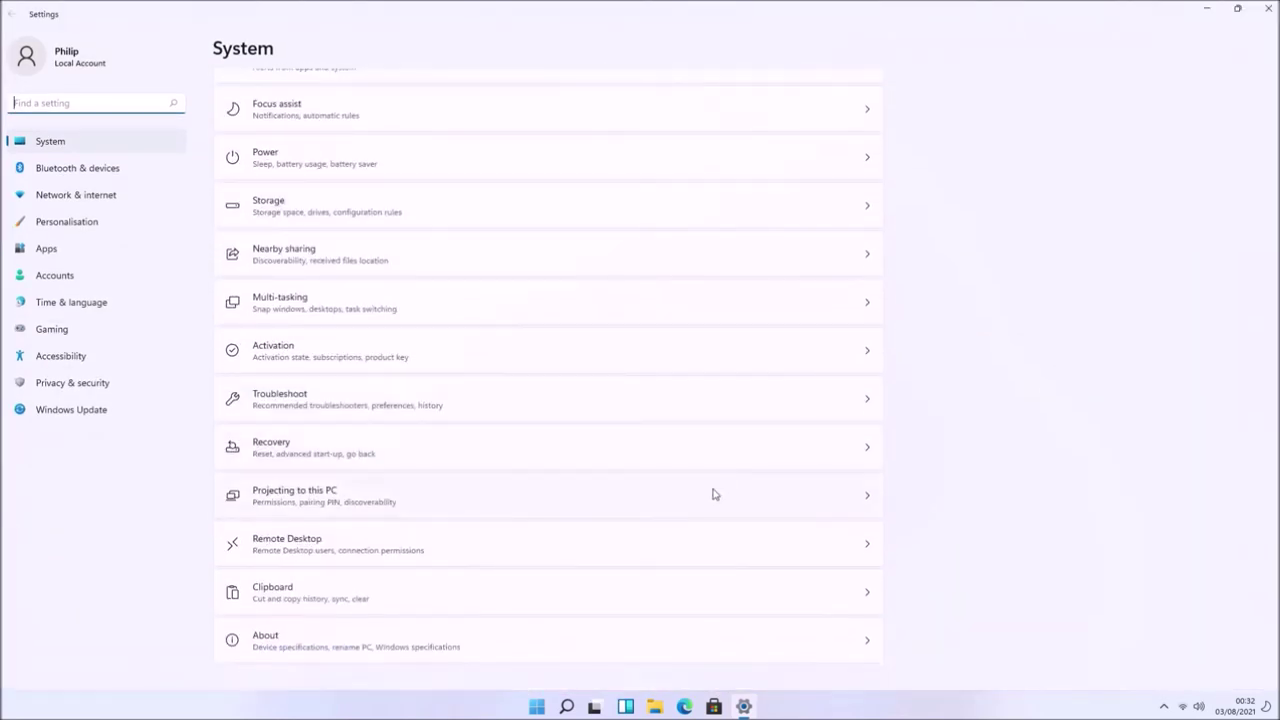
left_click(603, 631)
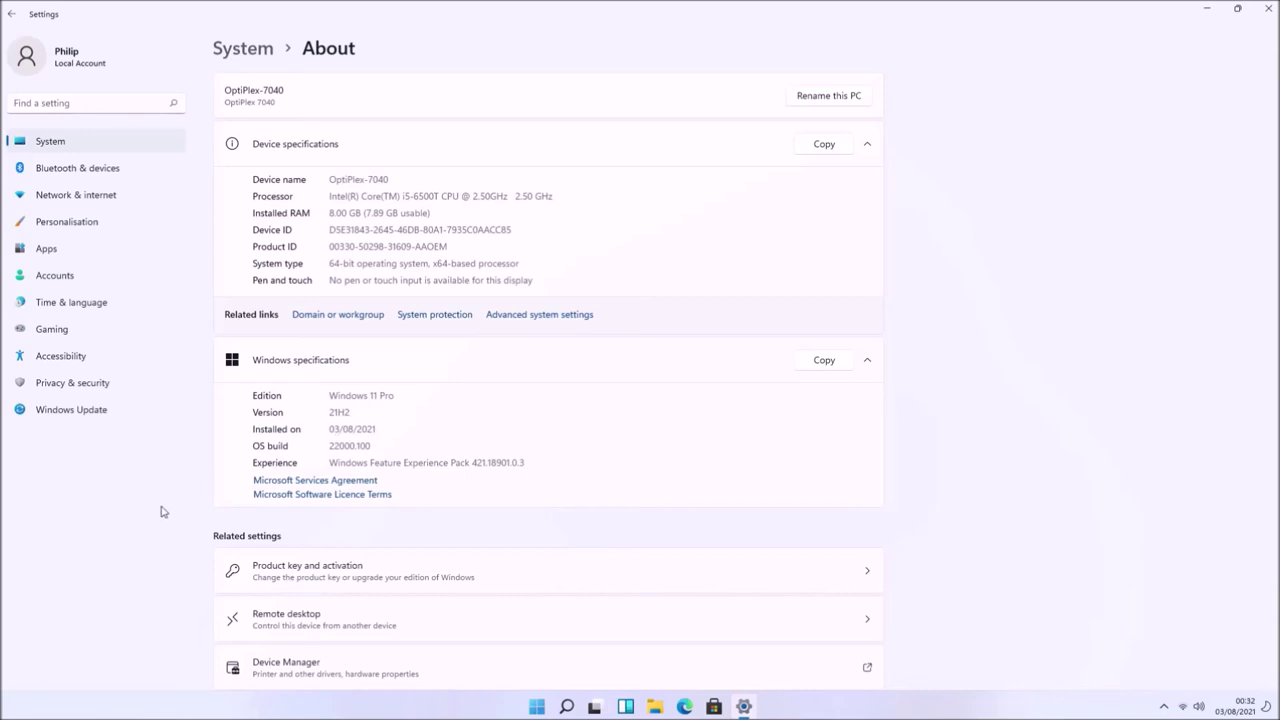
- Download the pending Windows updates, then go to the Windows Insider Programme page
left_click(126, 411)
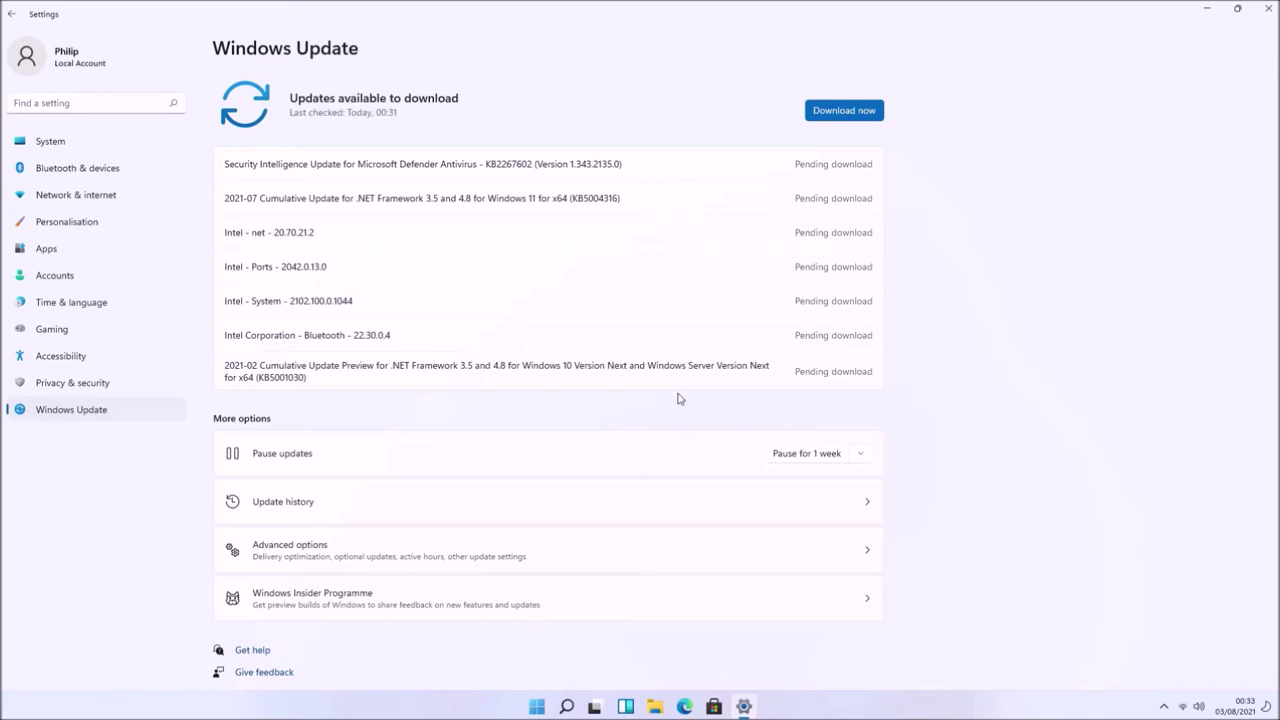
left_click(857, 113)
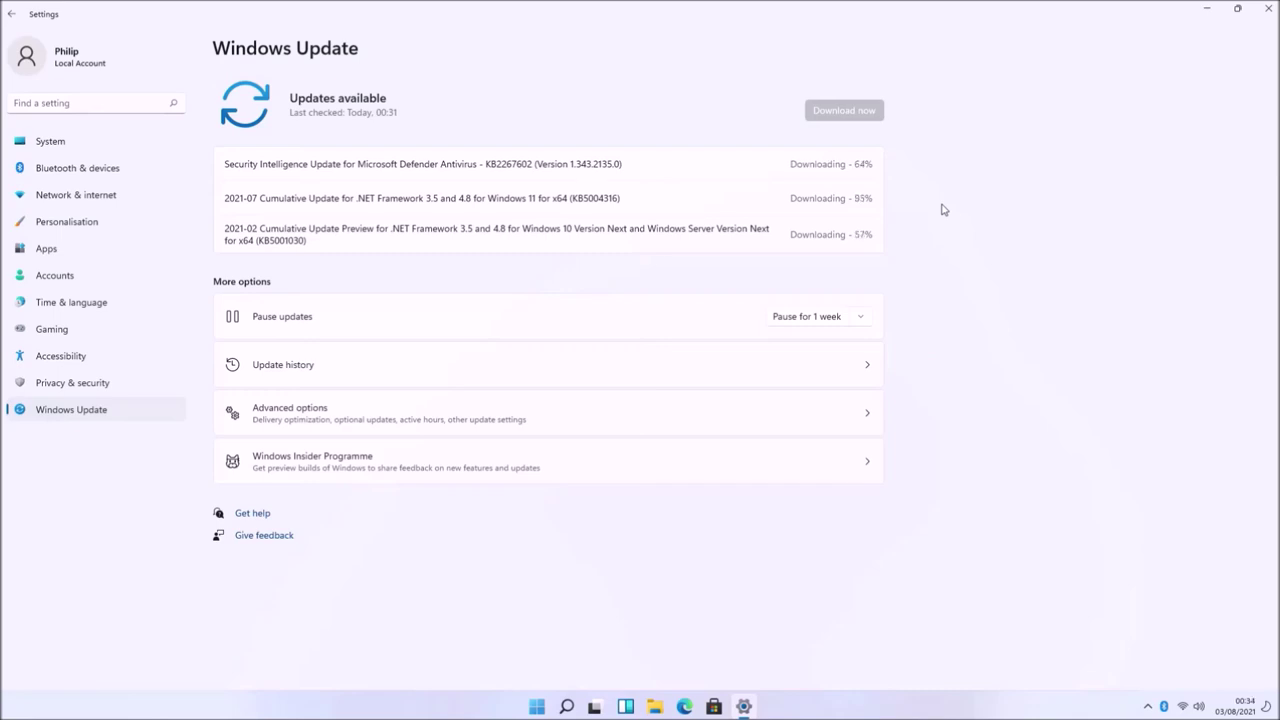
left_click(862, 318)
left_click(958, 370)
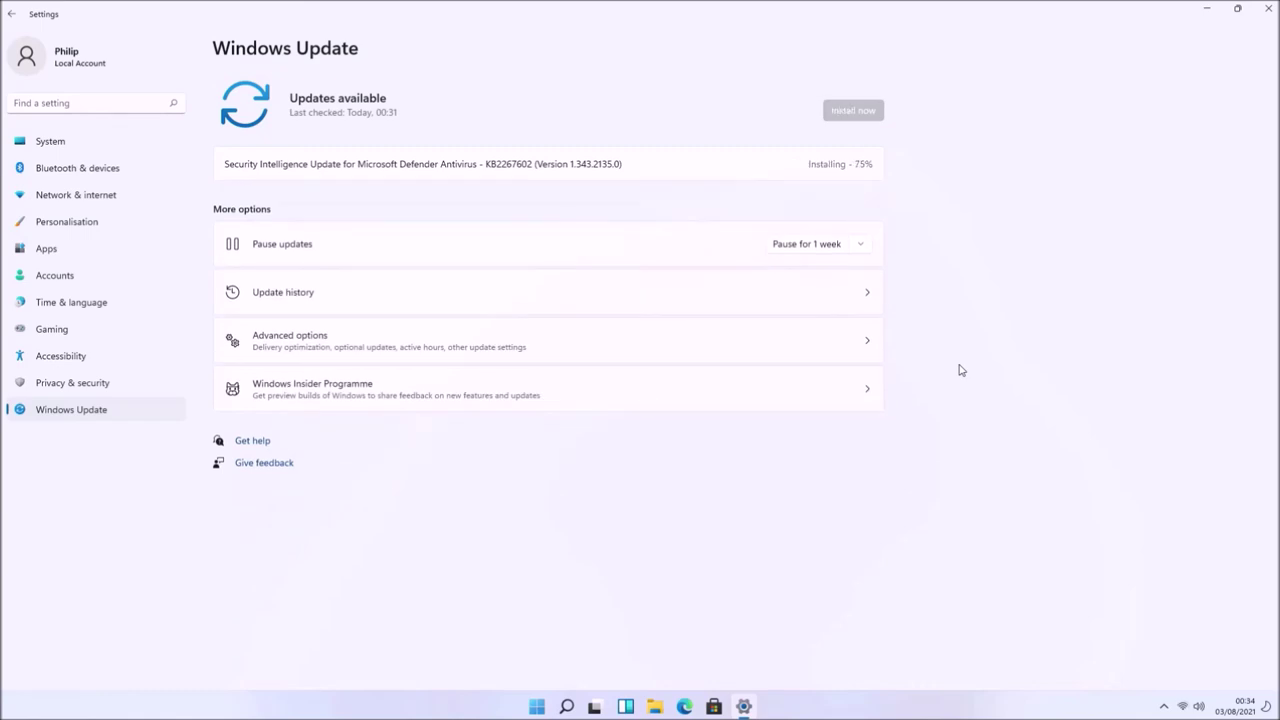
left_click(710, 348)
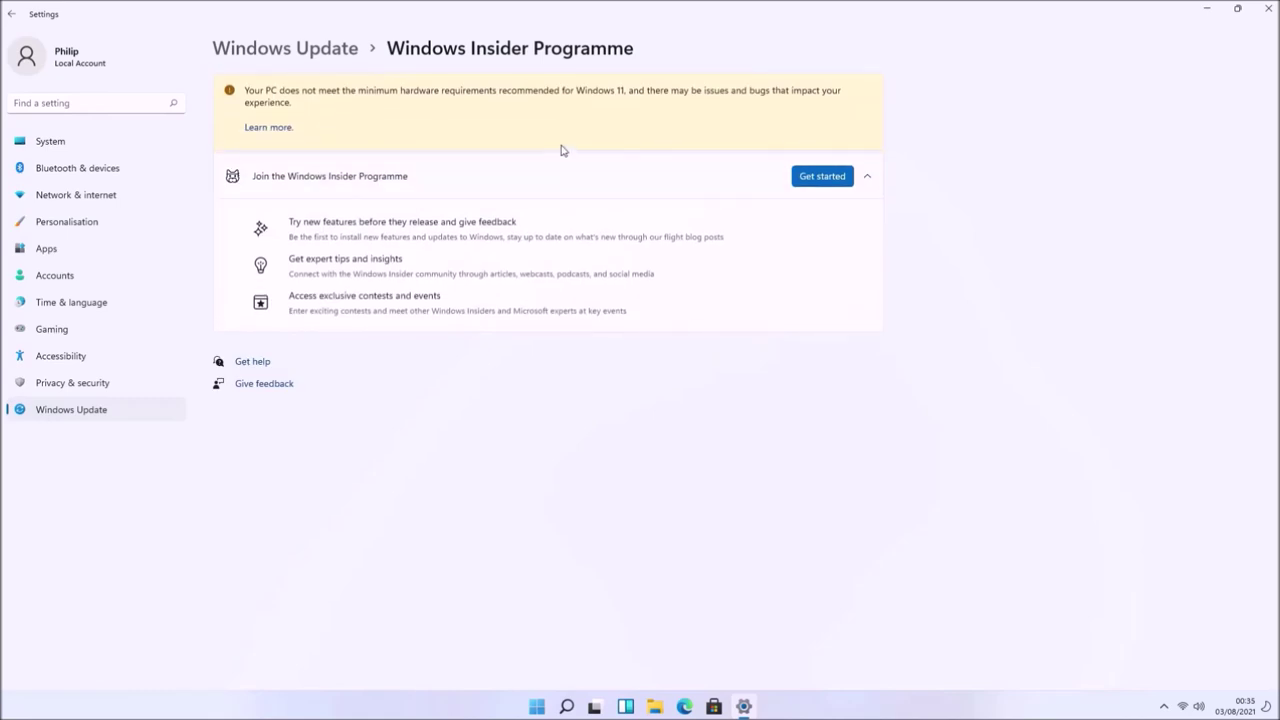
- Open the hardware requirements warning's Learn more page in a maximised Edge window
left_click(277, 129)
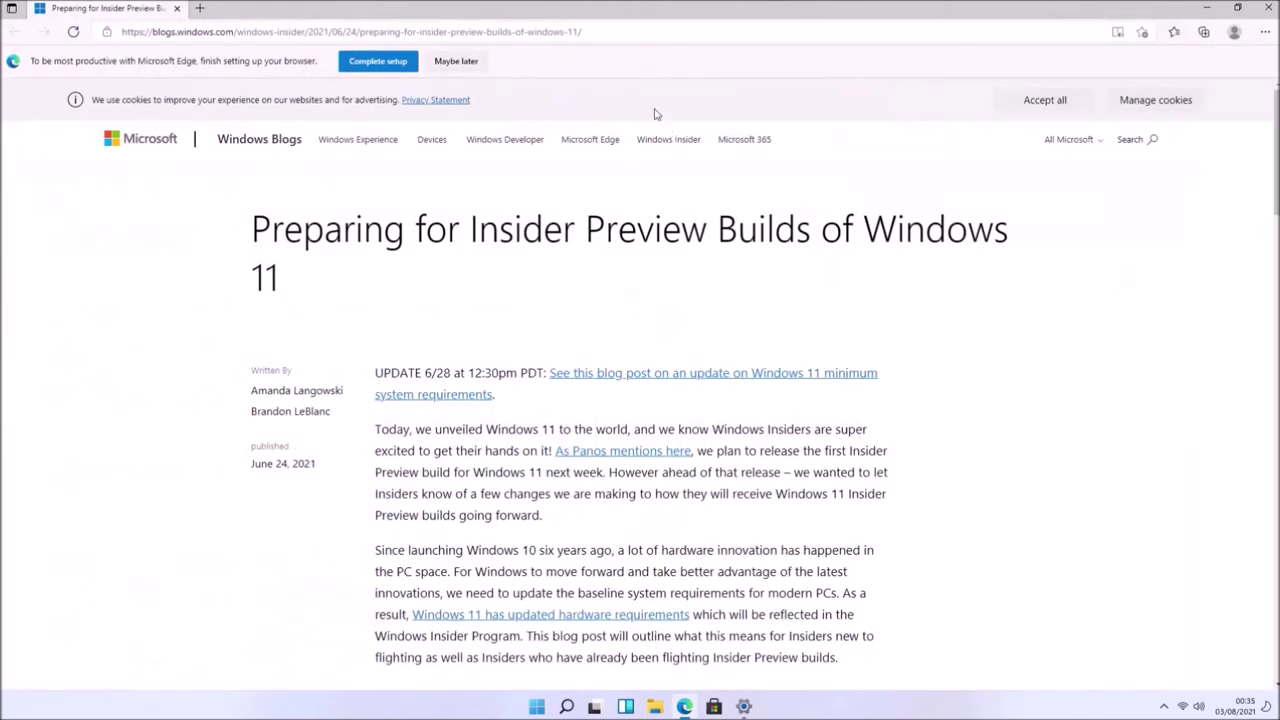
left_click(584, 14)
scroll(1108, 326, "down", 10)
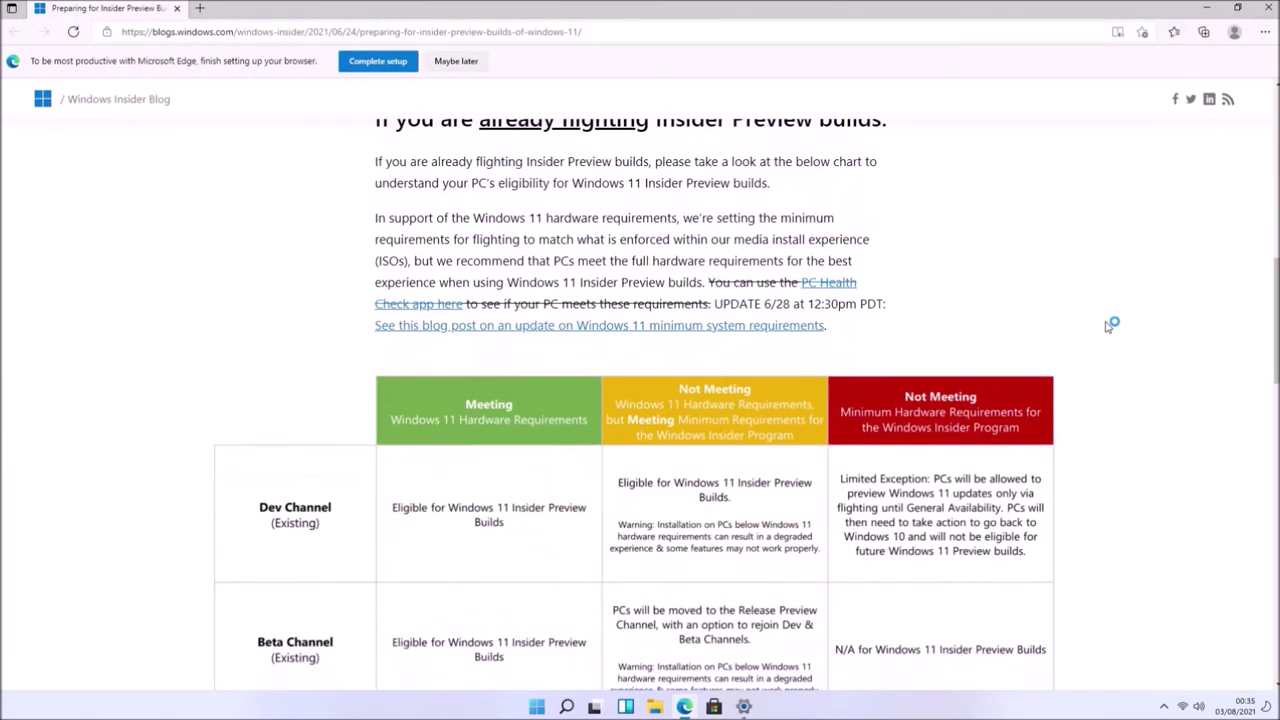
scroll(795, 466, "down", 15)
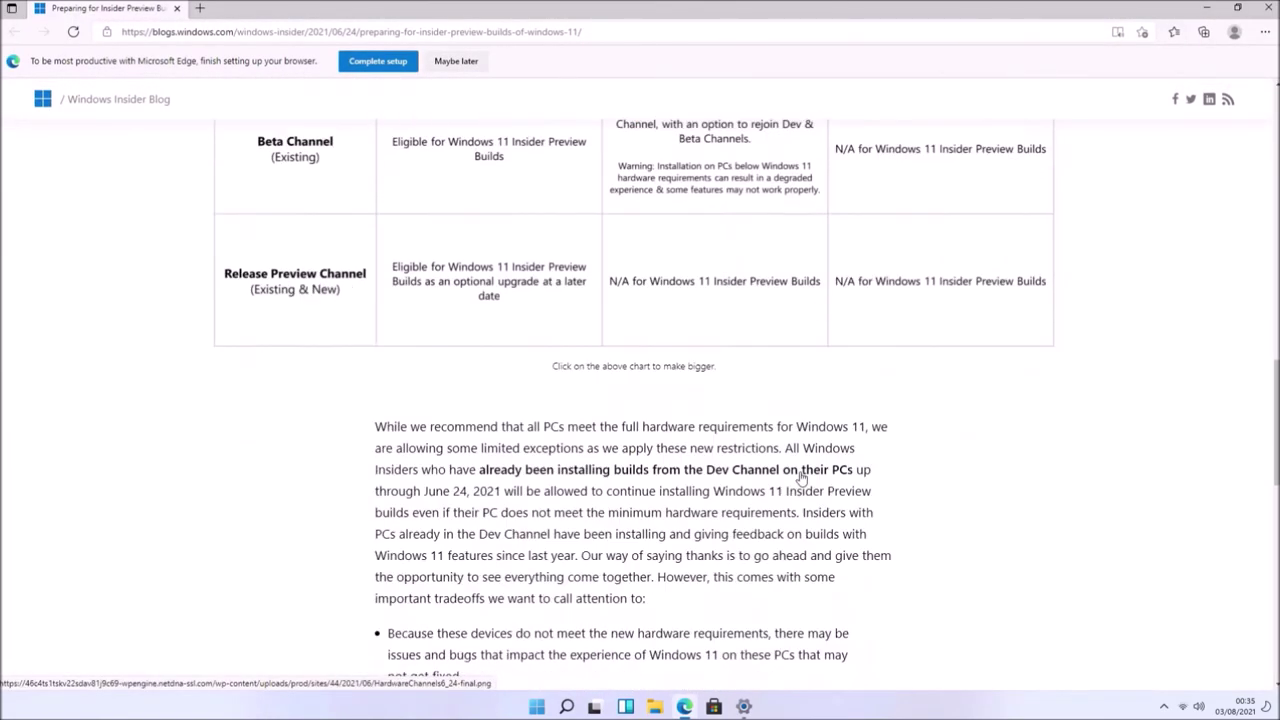
scroll(800, 472, "up", 20)
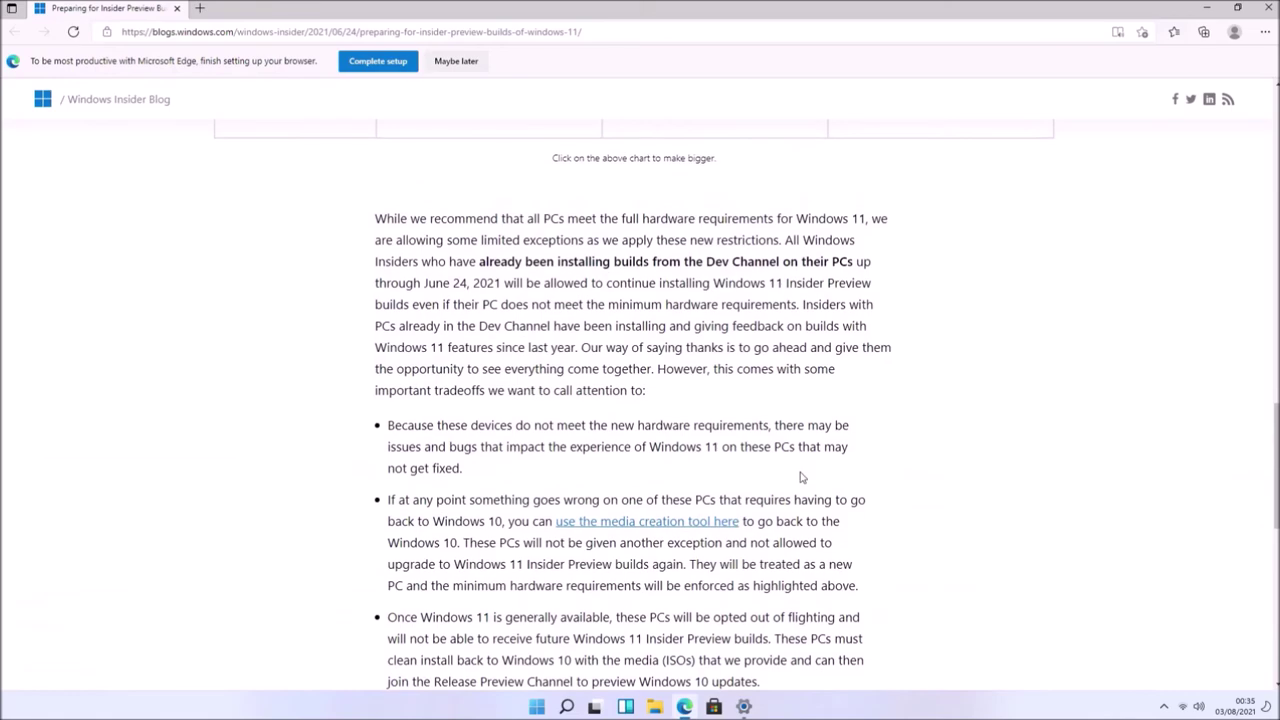
scroll(700, 480, "up", 1)
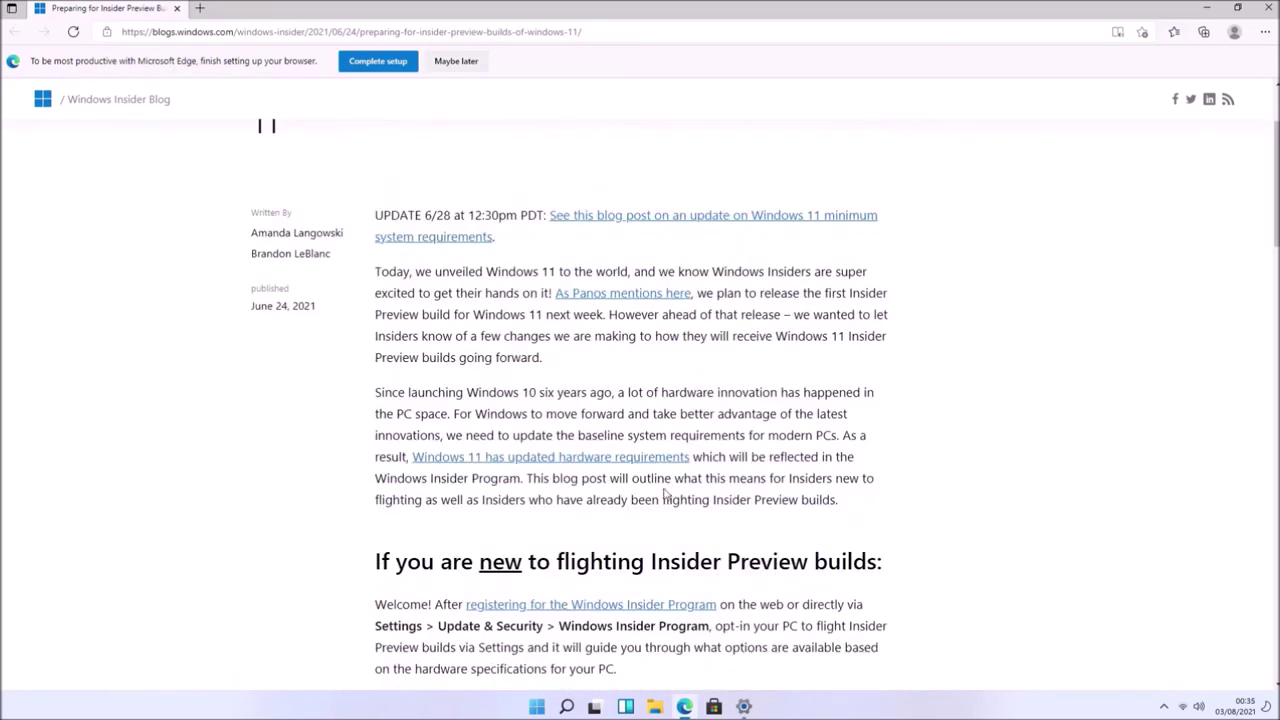
- Read the Windows 11 hardware requirements and the compatible 64-bit processor requirements
left_click(633, 460)
scroll(686, 468, "down", 8)
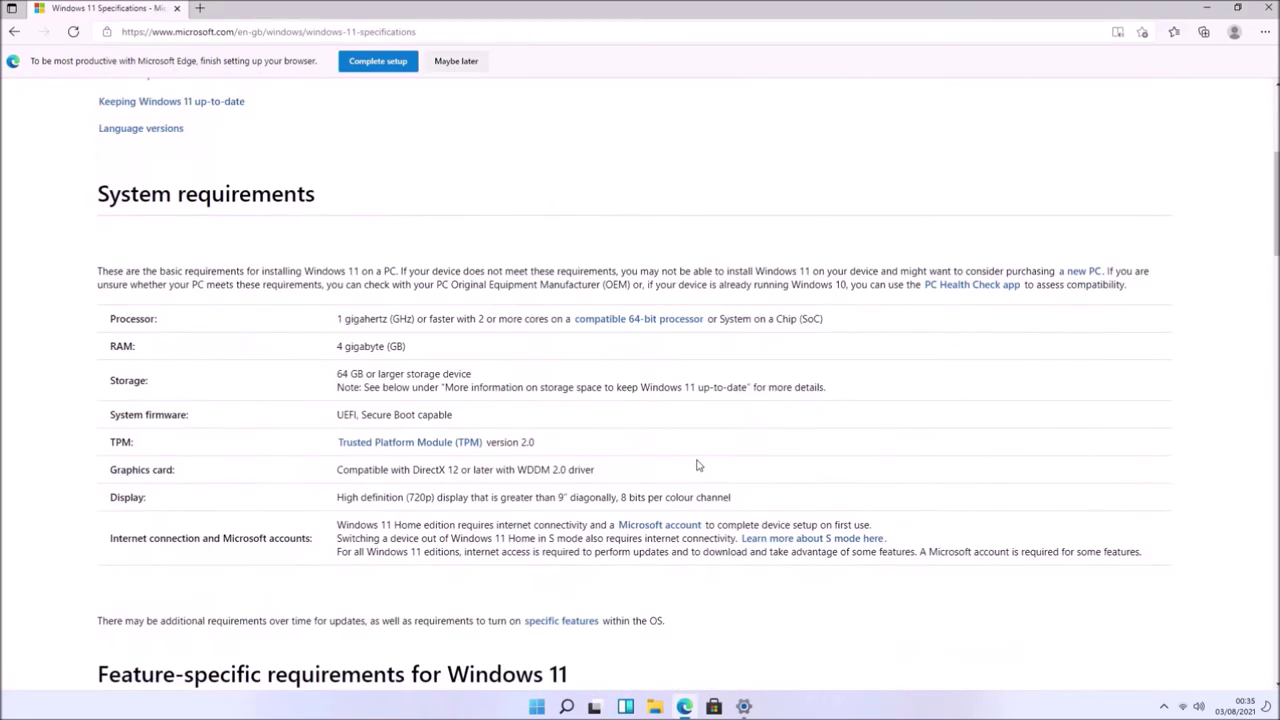
scroll(698, 465, "down", 15)
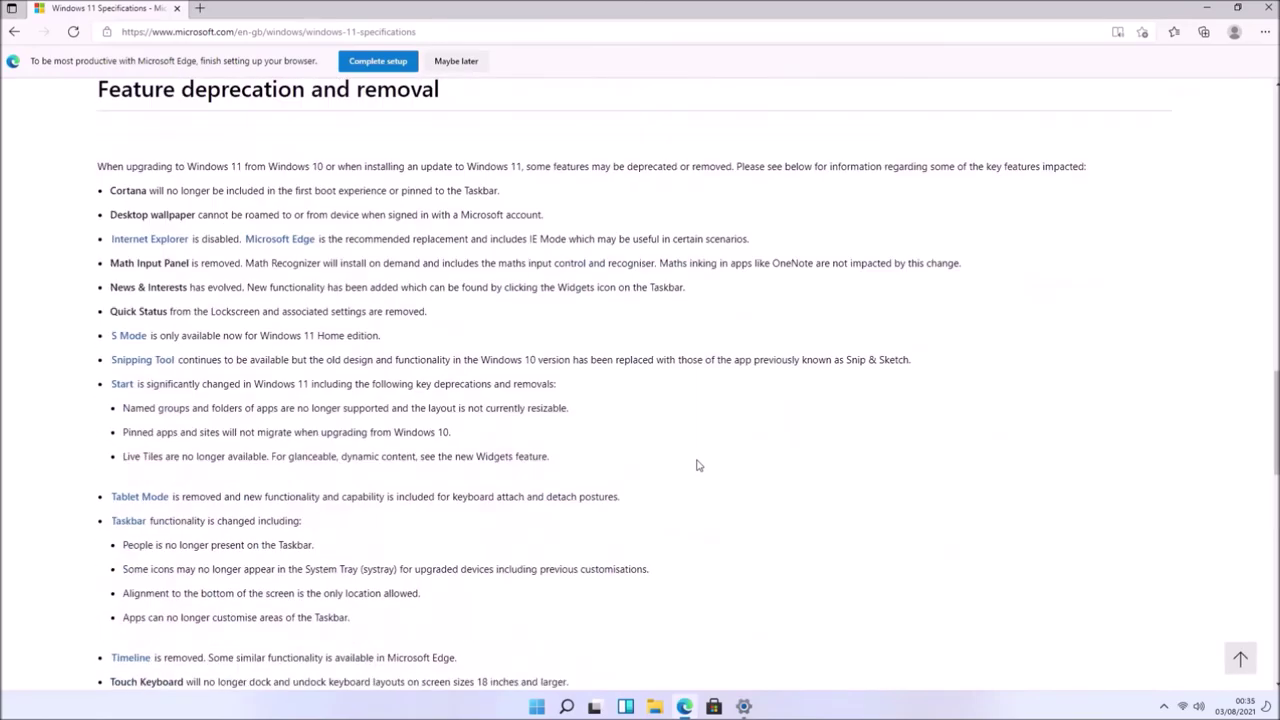
scroll(698, 460, "down", 5)
scroll(698, 460, "up", 20)
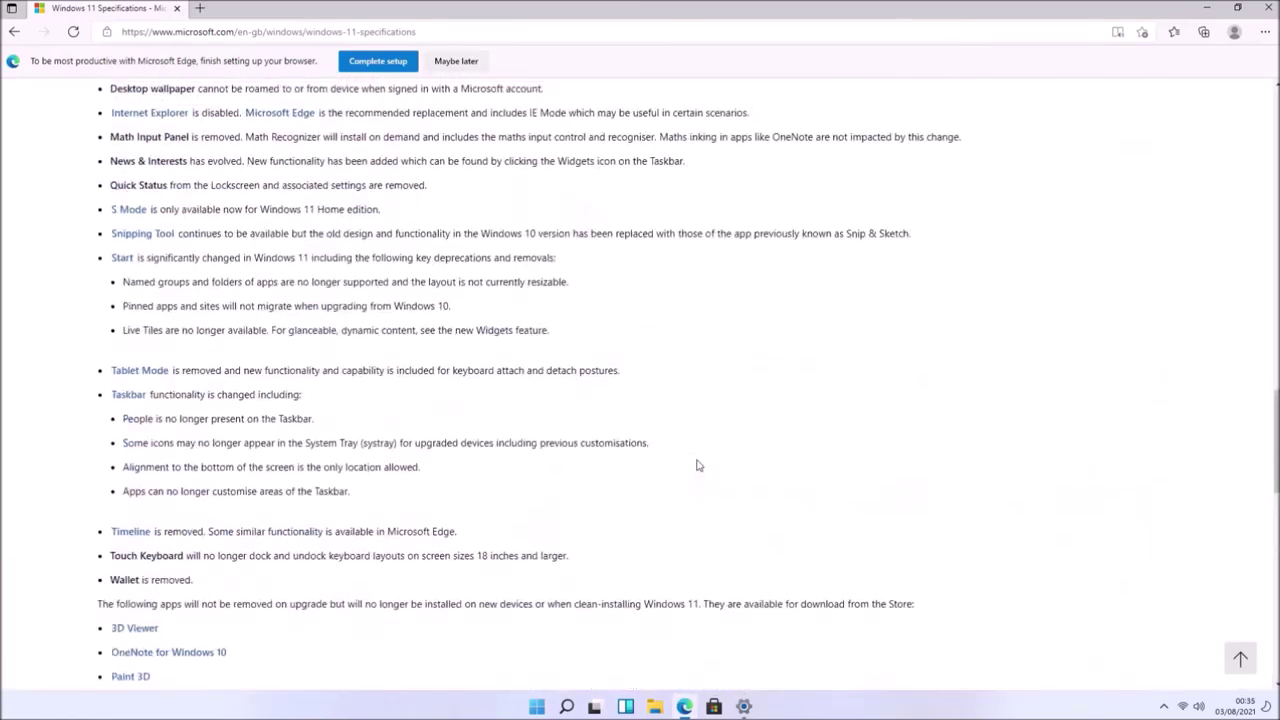
scroll(698, 460, "up", 5)
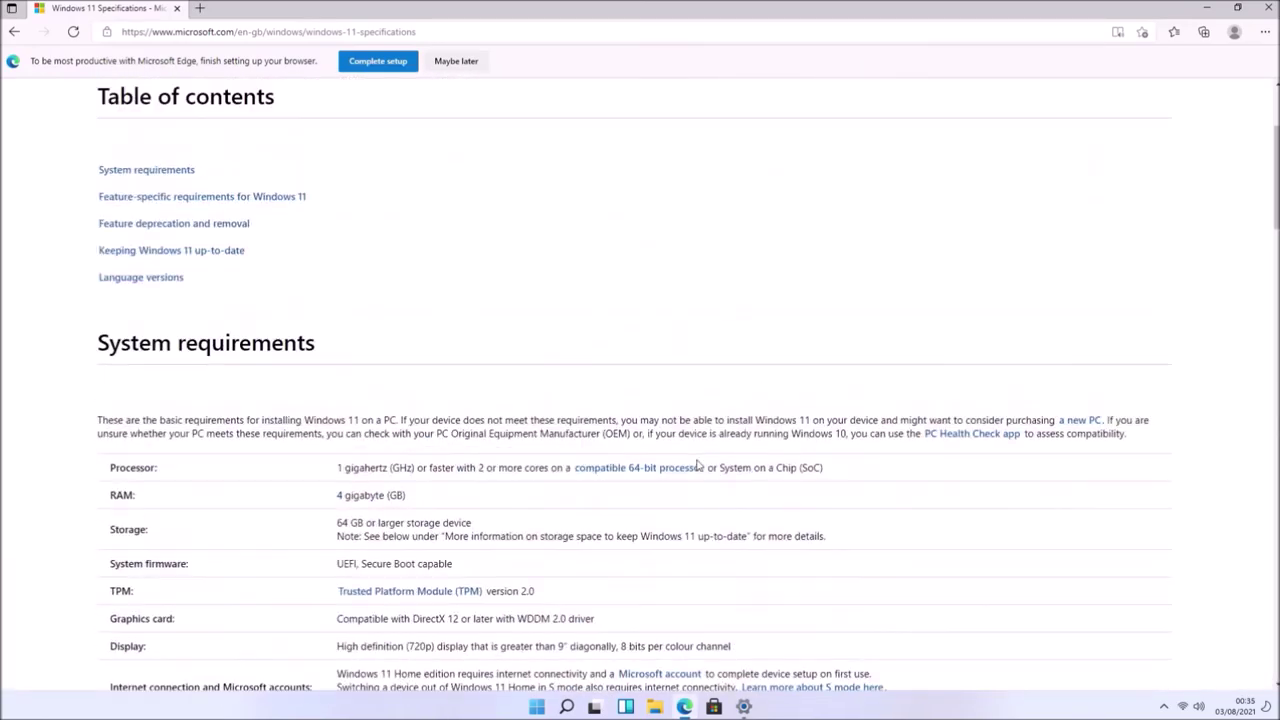
left_click(683, 472)
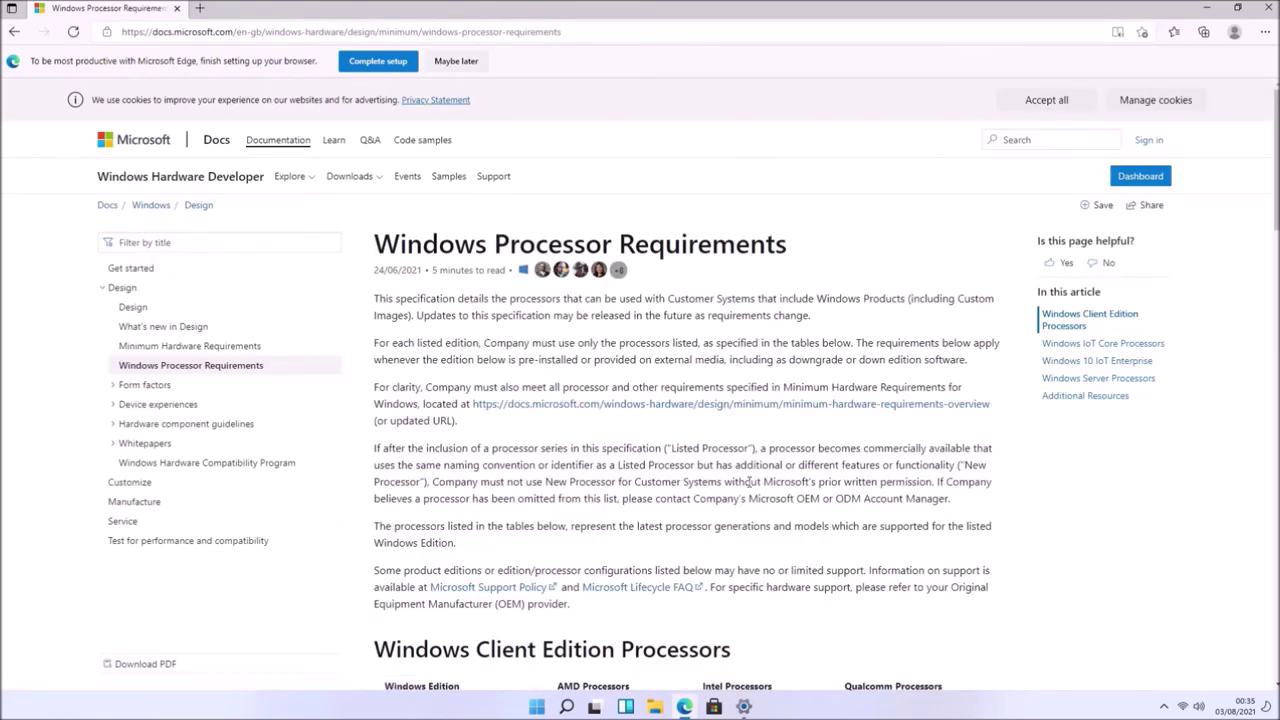
scroll(749, 486, "down", 15)
scroll(749, 486, "up", 2)
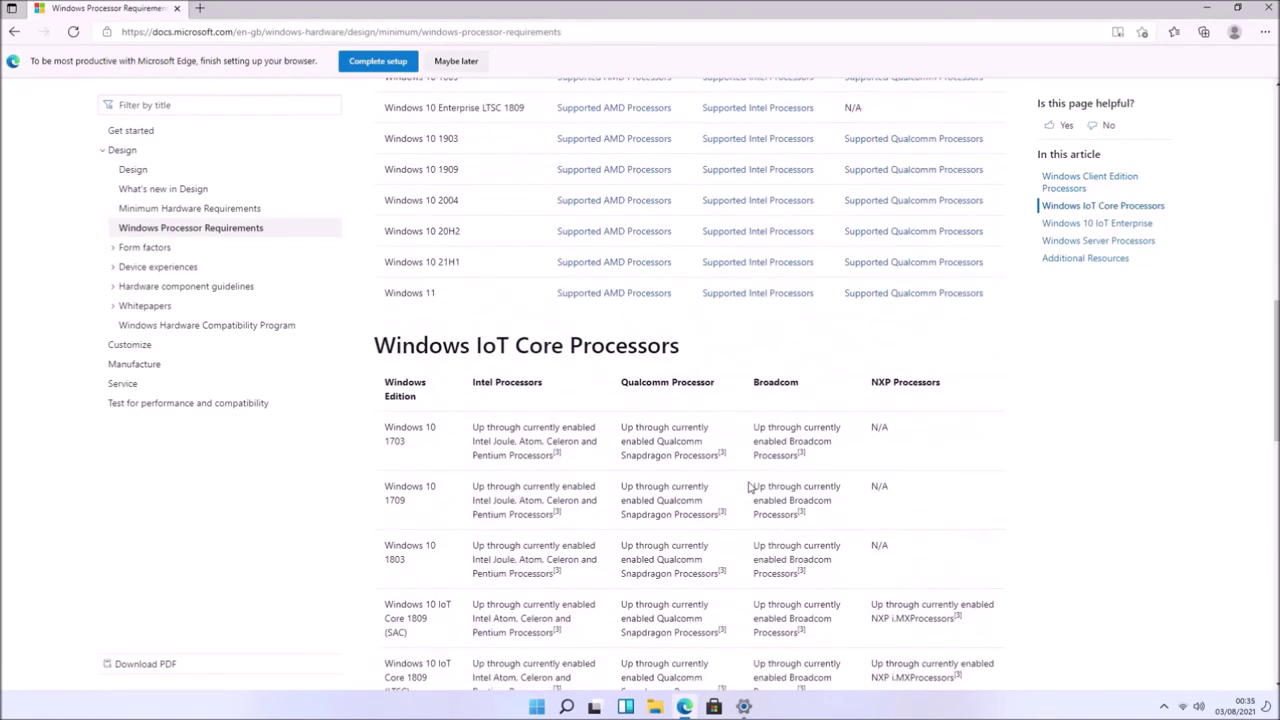
- Search the supported Intel processors list for 'i7-8', then minimise Edge
left_click(771, 295)
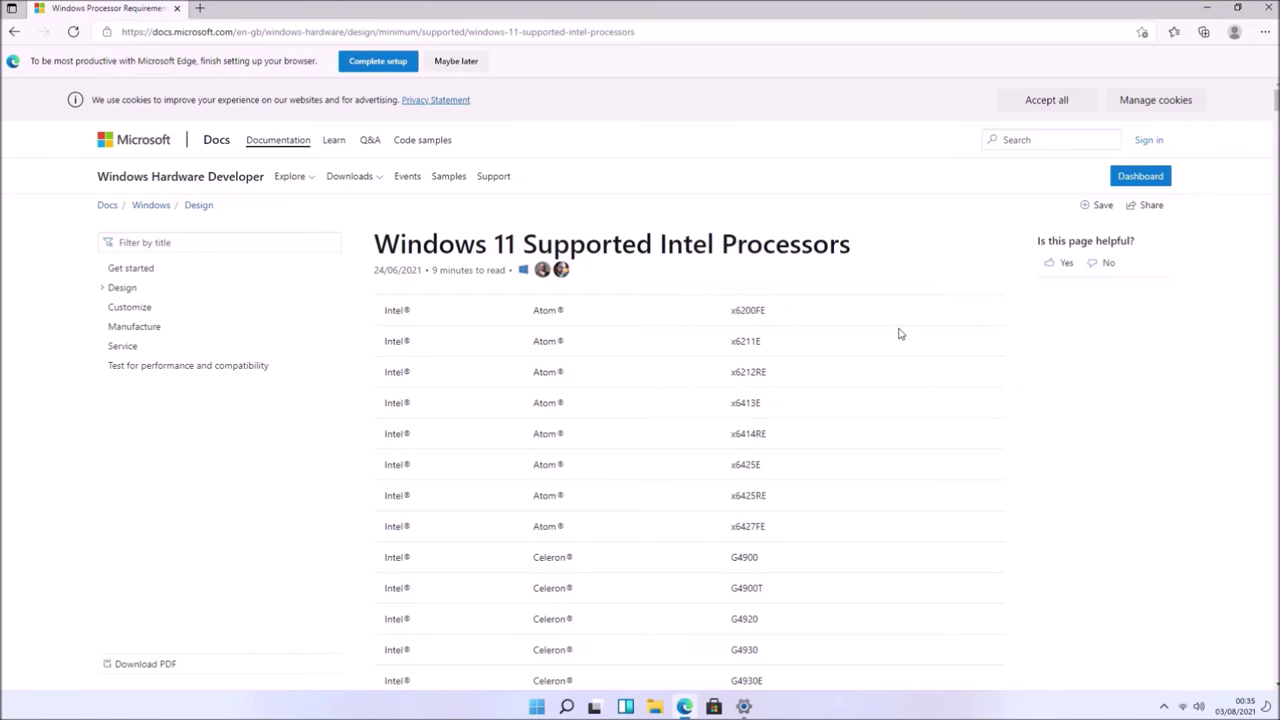
key("ctrl+f")
type("i7")
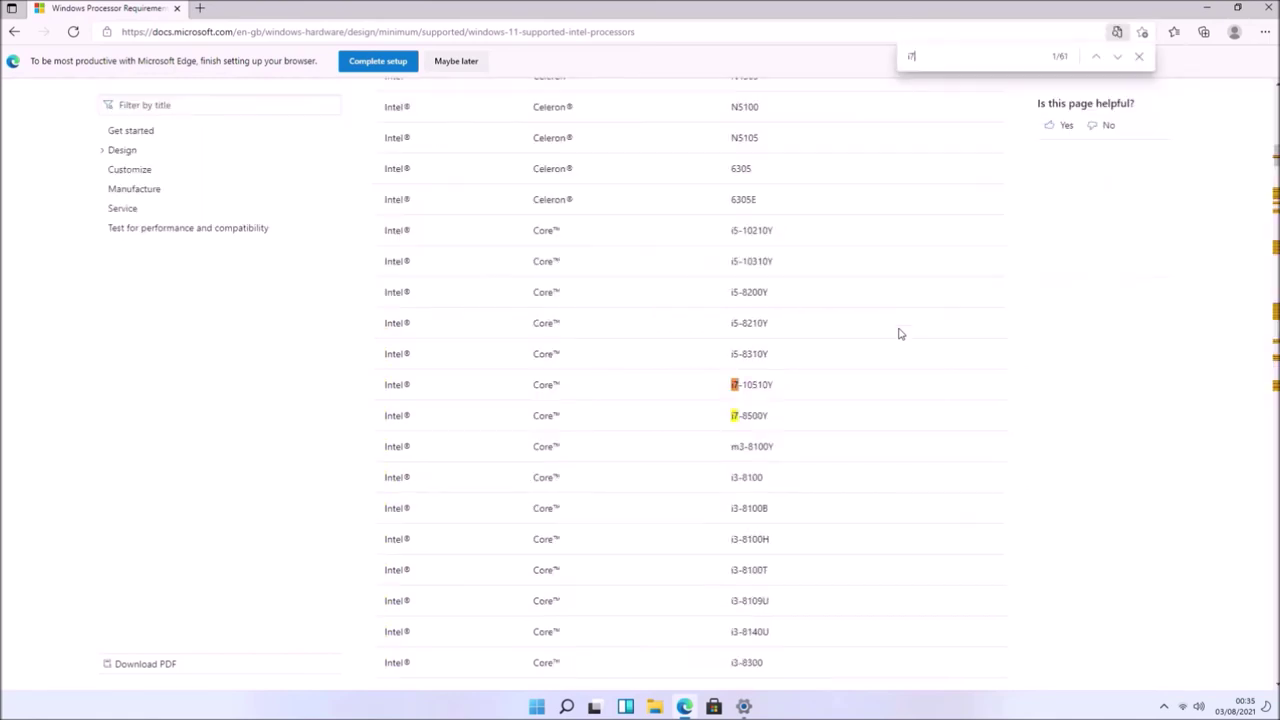
type("-8")
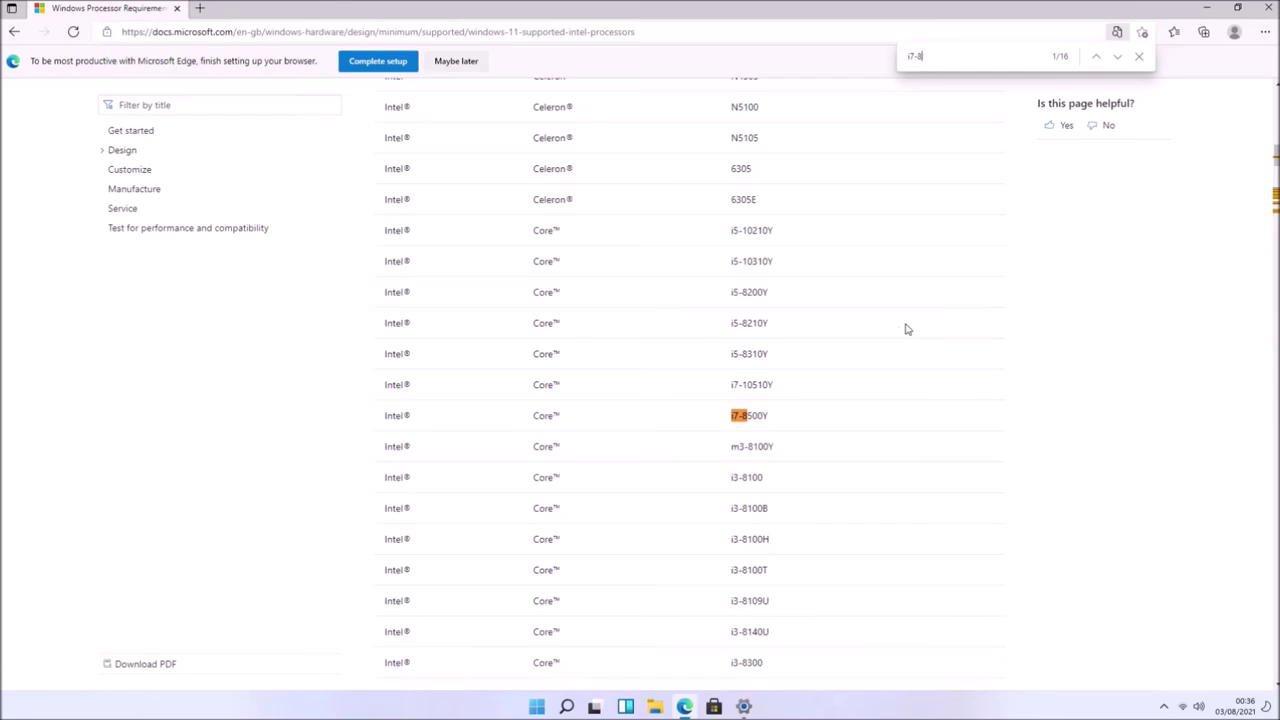
left_click(1206, 8)
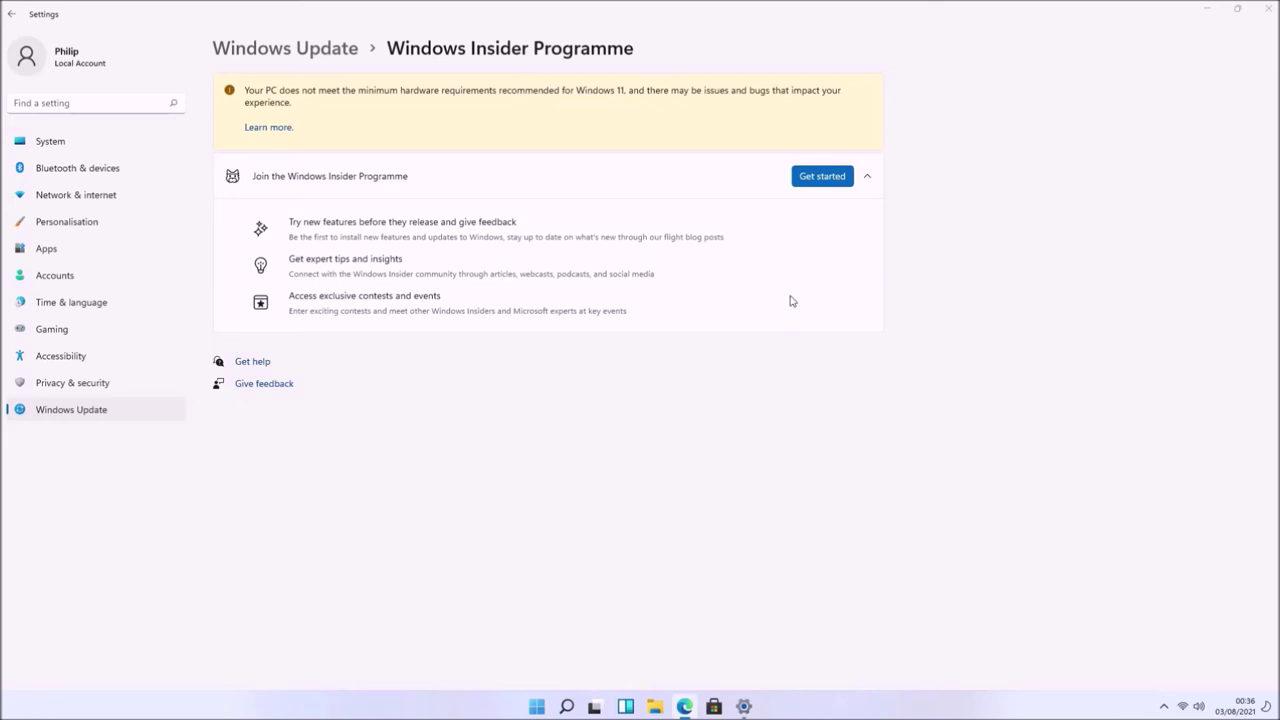
- Start joining the Insider Programme and choose to link a Microsoft account
left_click(831, 177)
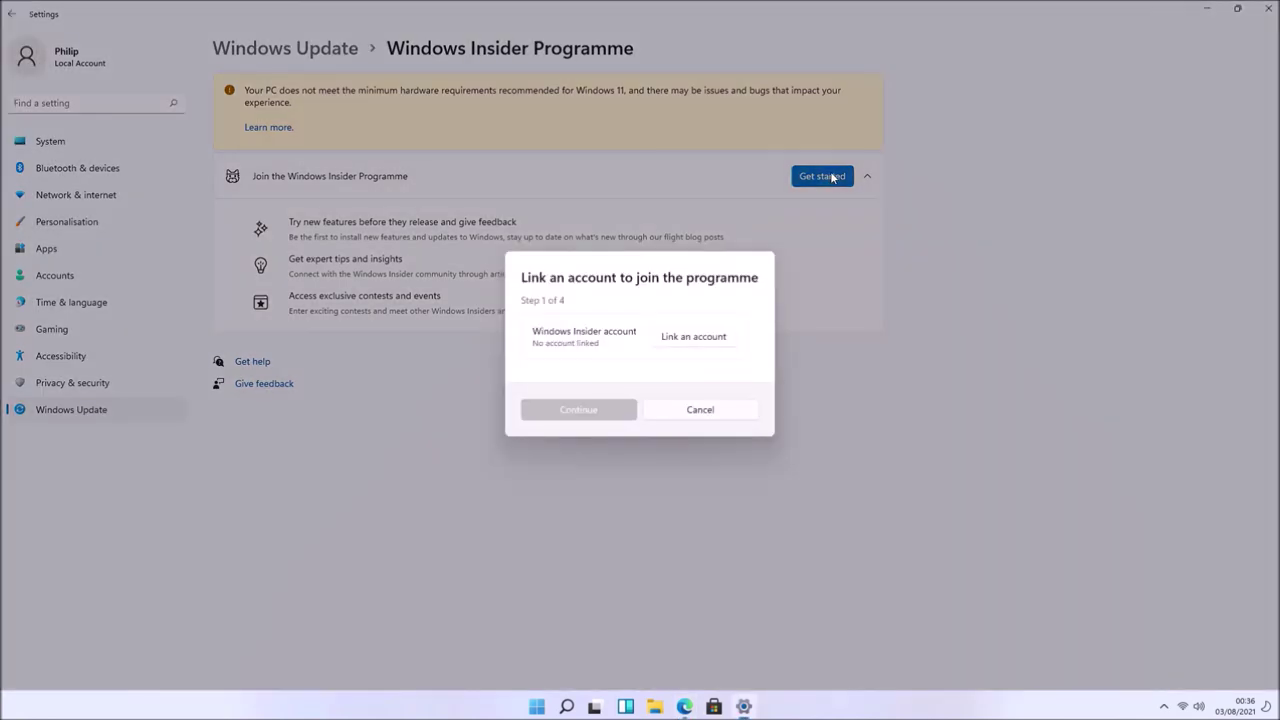
left_click(705, 345)
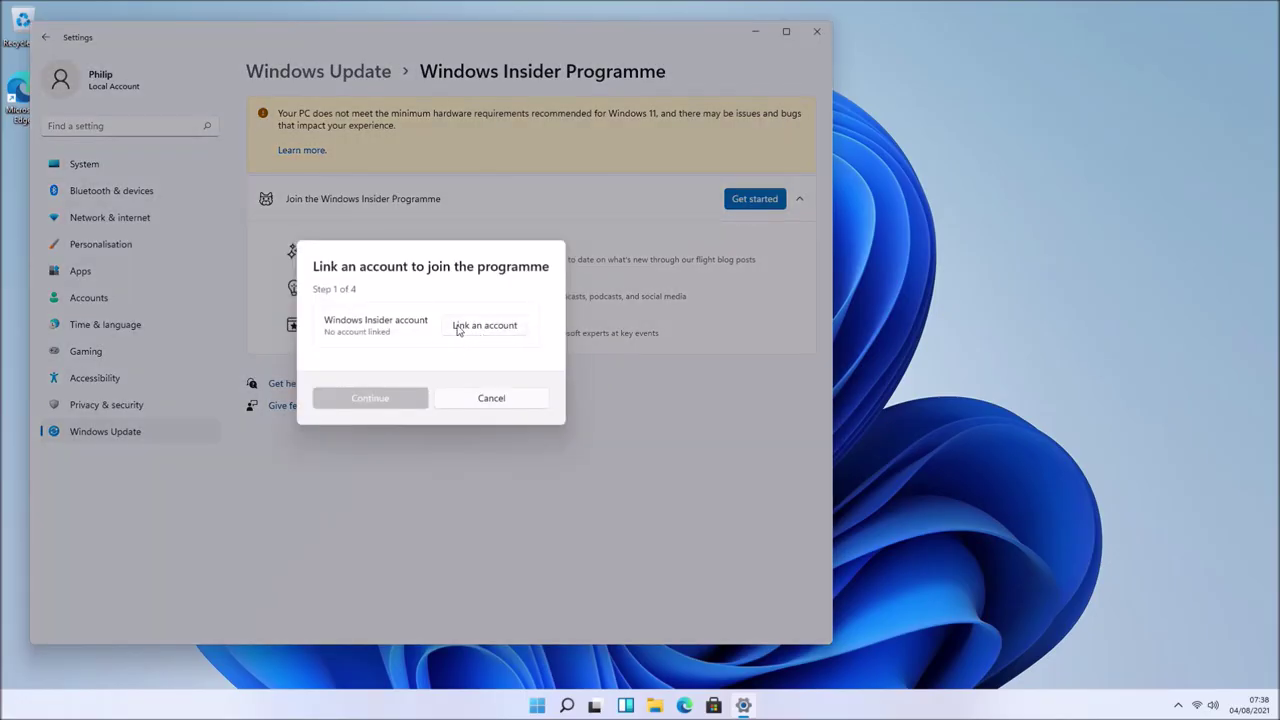
left_click(458, 328)
left_click(450, 306)
left_click(478, 436)
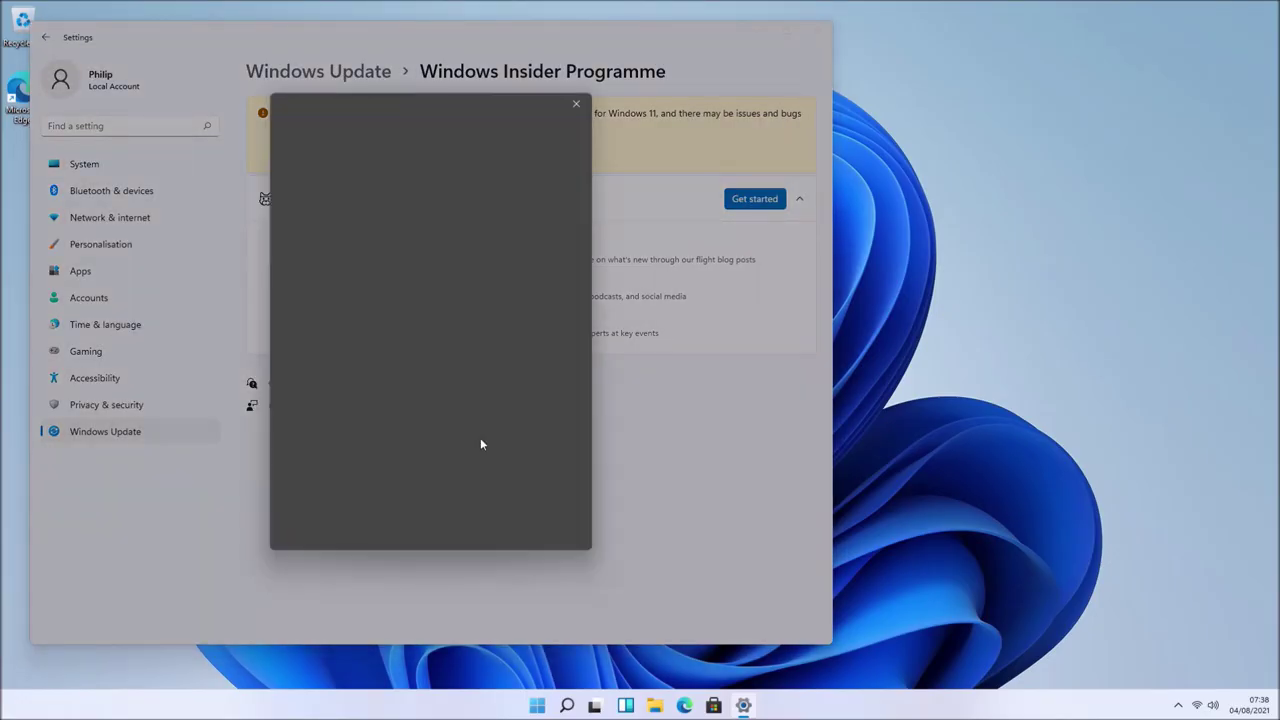
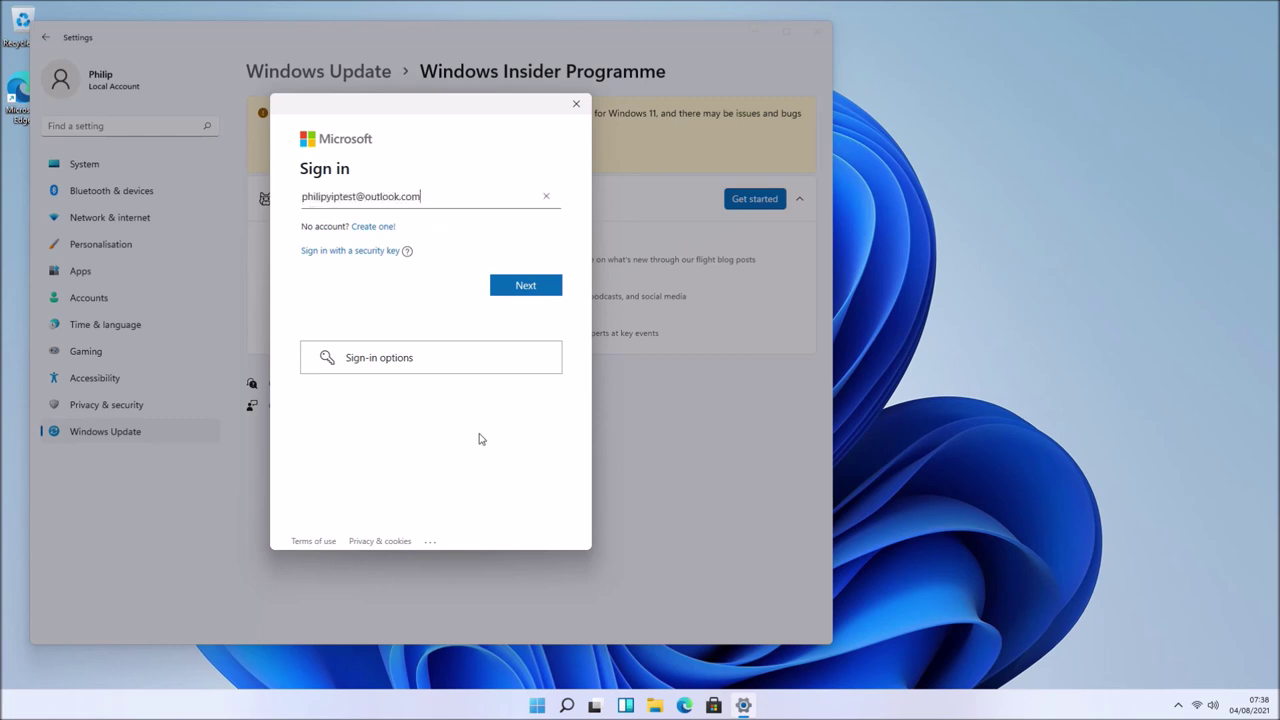
- Sign in with the Microsoft account's e-mail and password, for Microsoft apps only
left_click(536, 290)
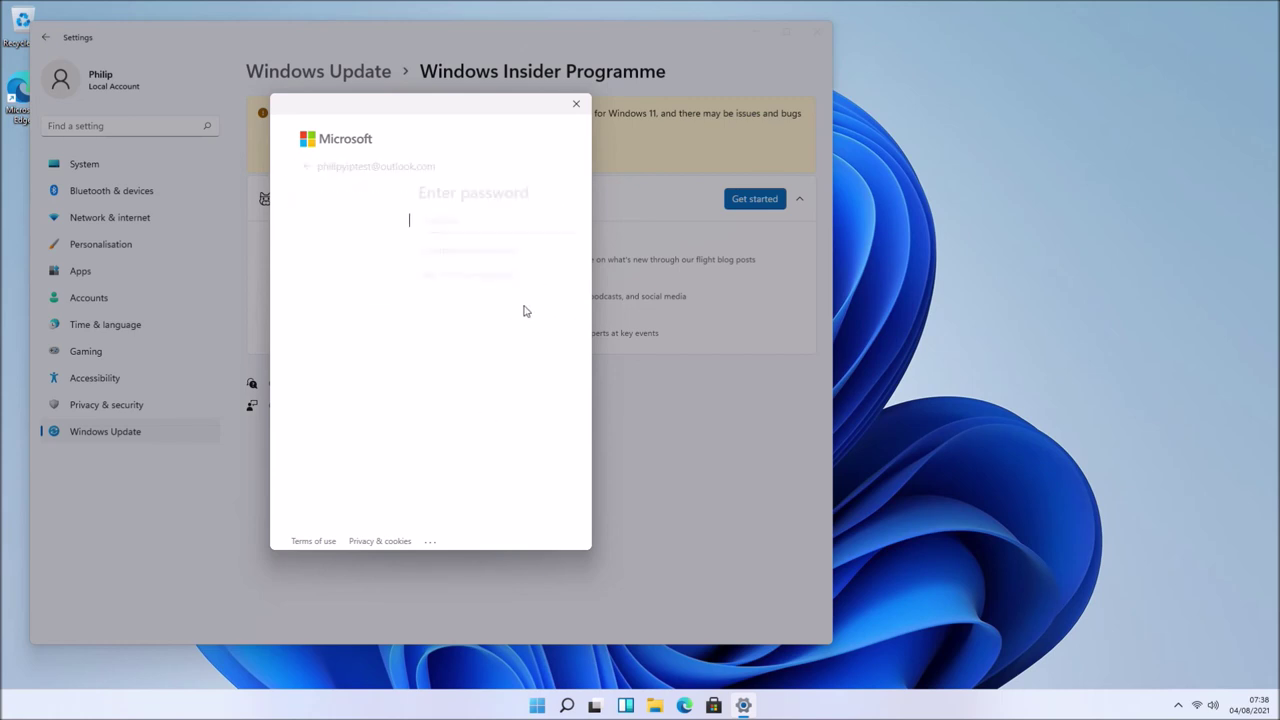
type("•••")
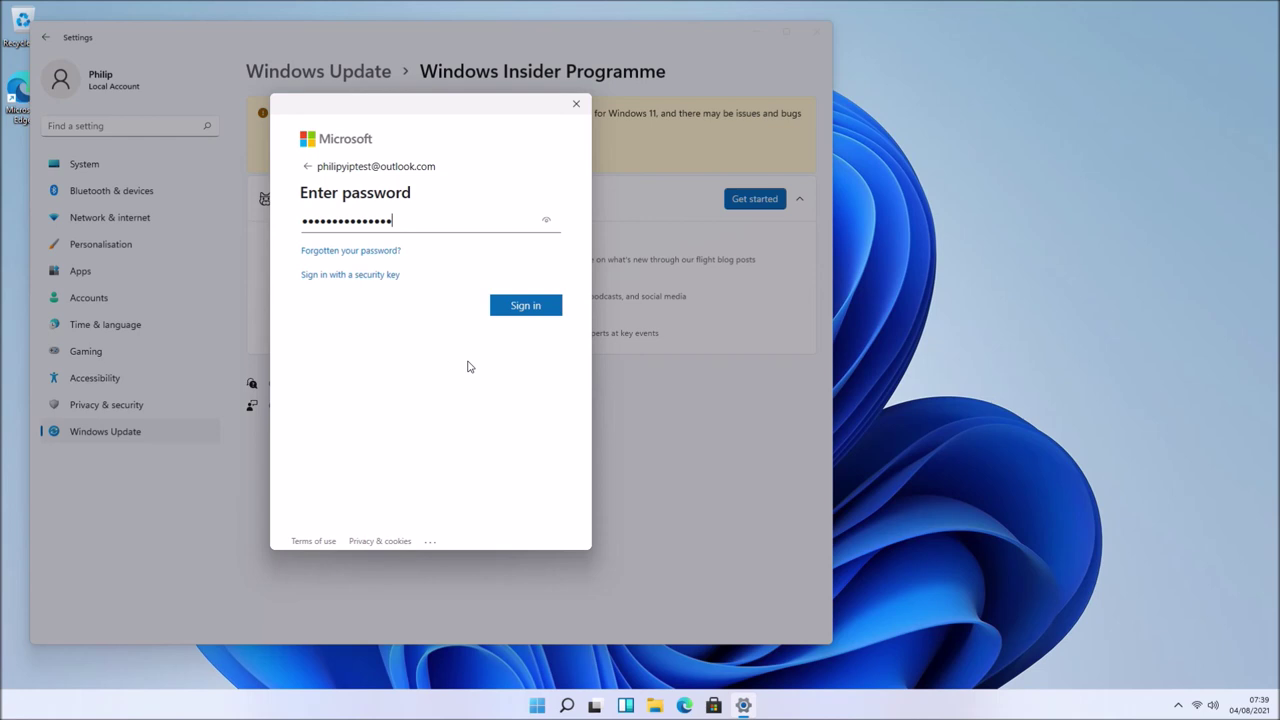
left_click(544, 305)
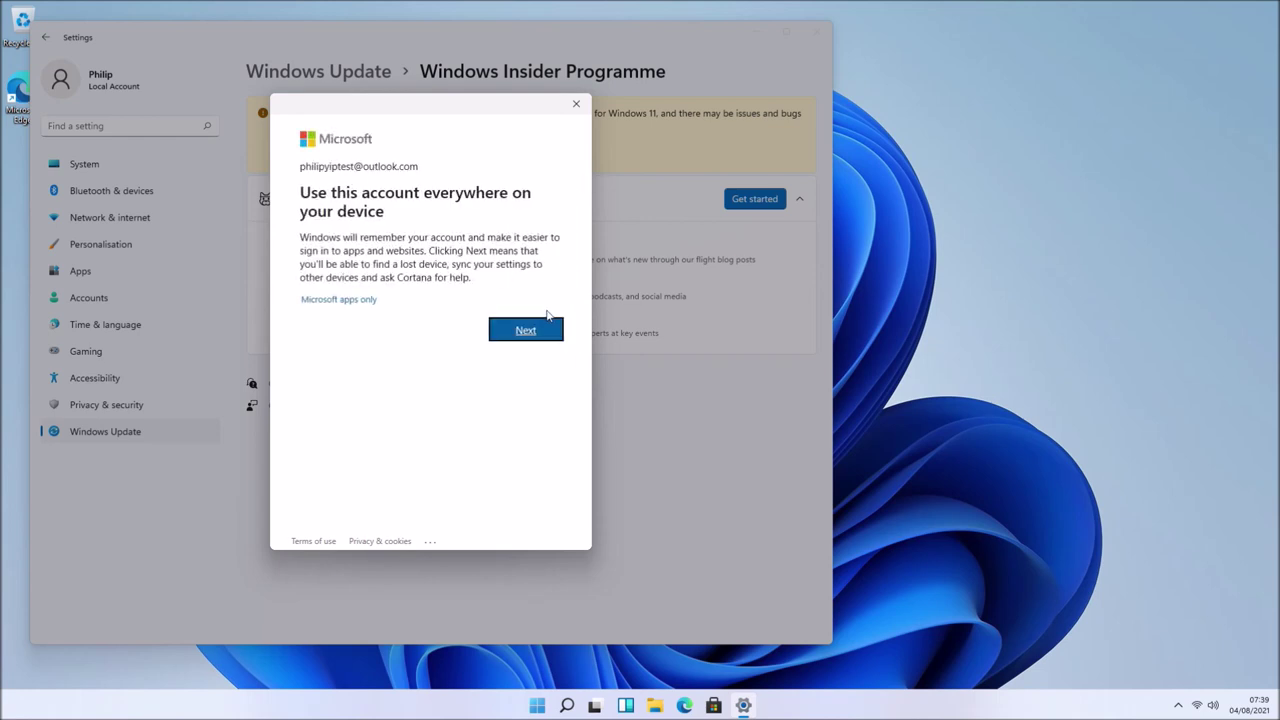
left_click(371, 298)
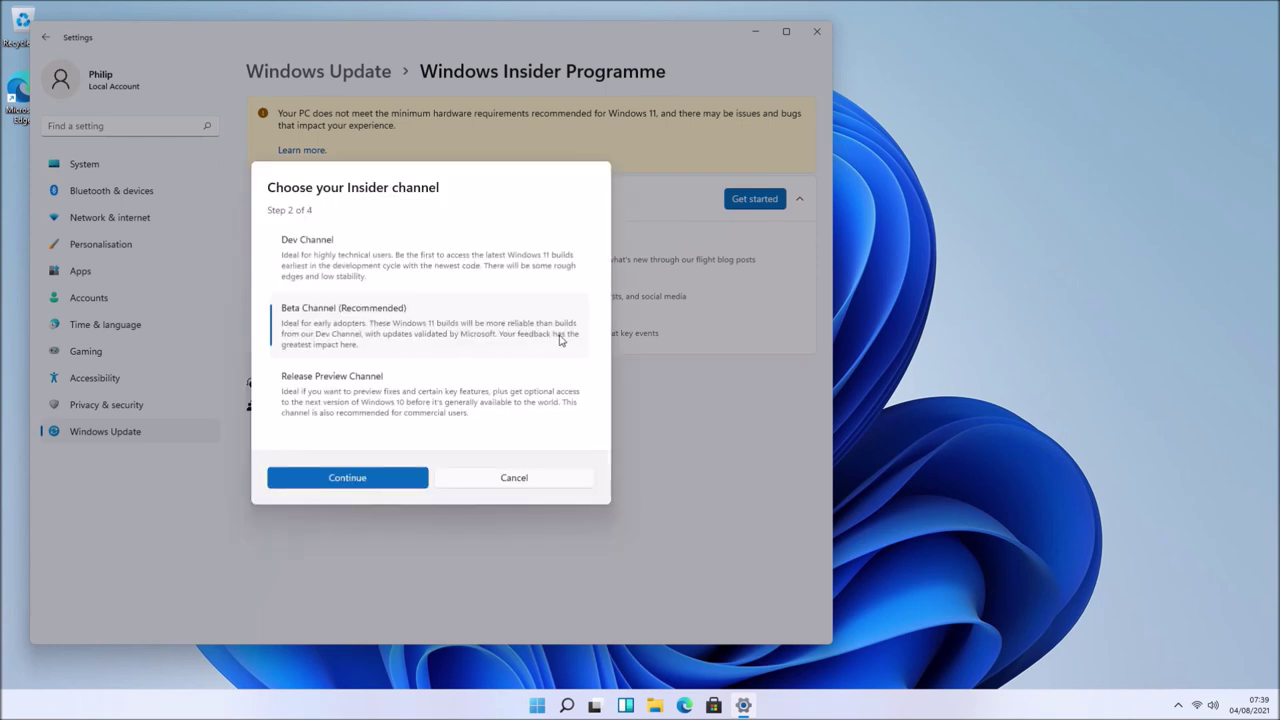
- Select the Beta Channel, accept the Insider agreements and restart the PC
left_click(408, 478)
left_click(406, 446)
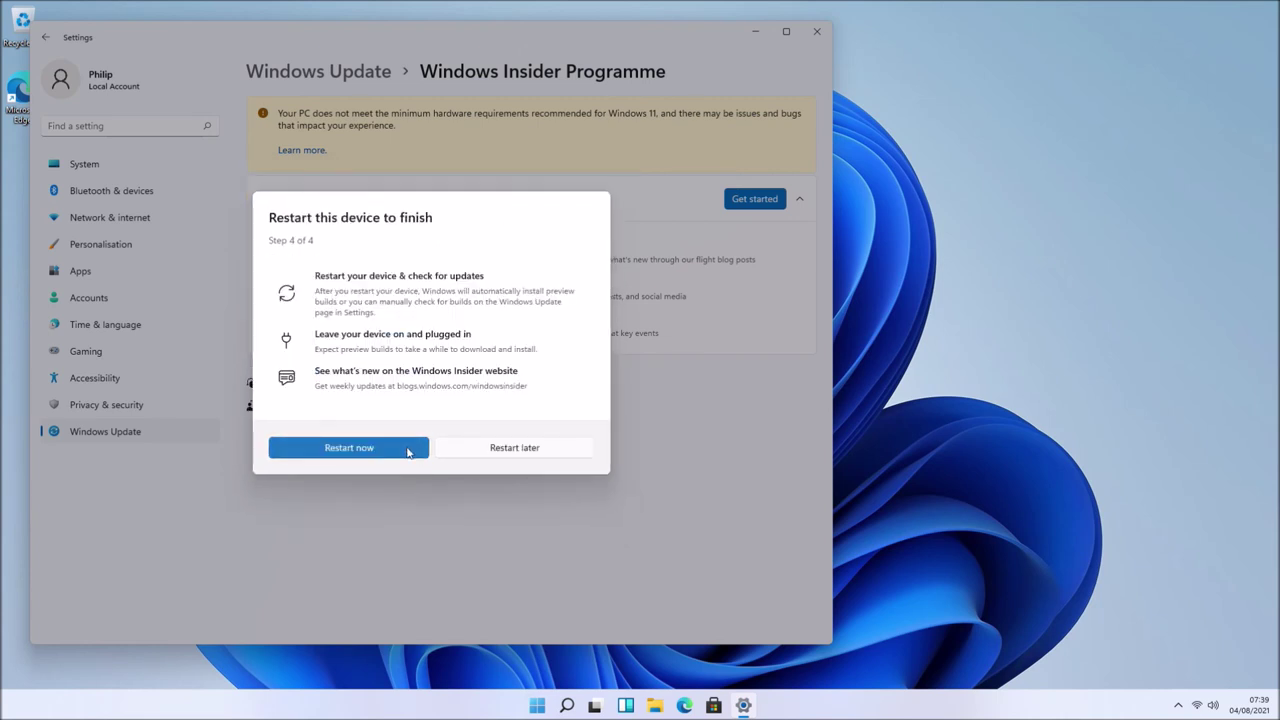
left_click(407, 450)
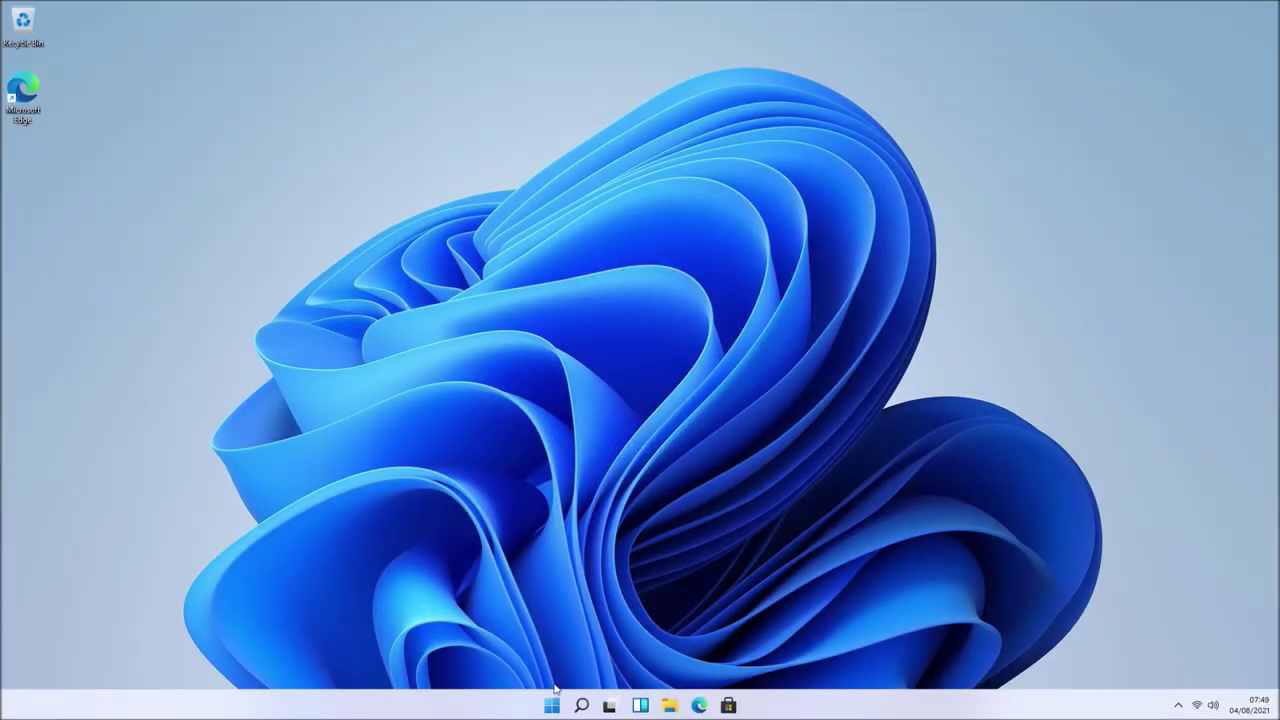
left_click(699, 705)
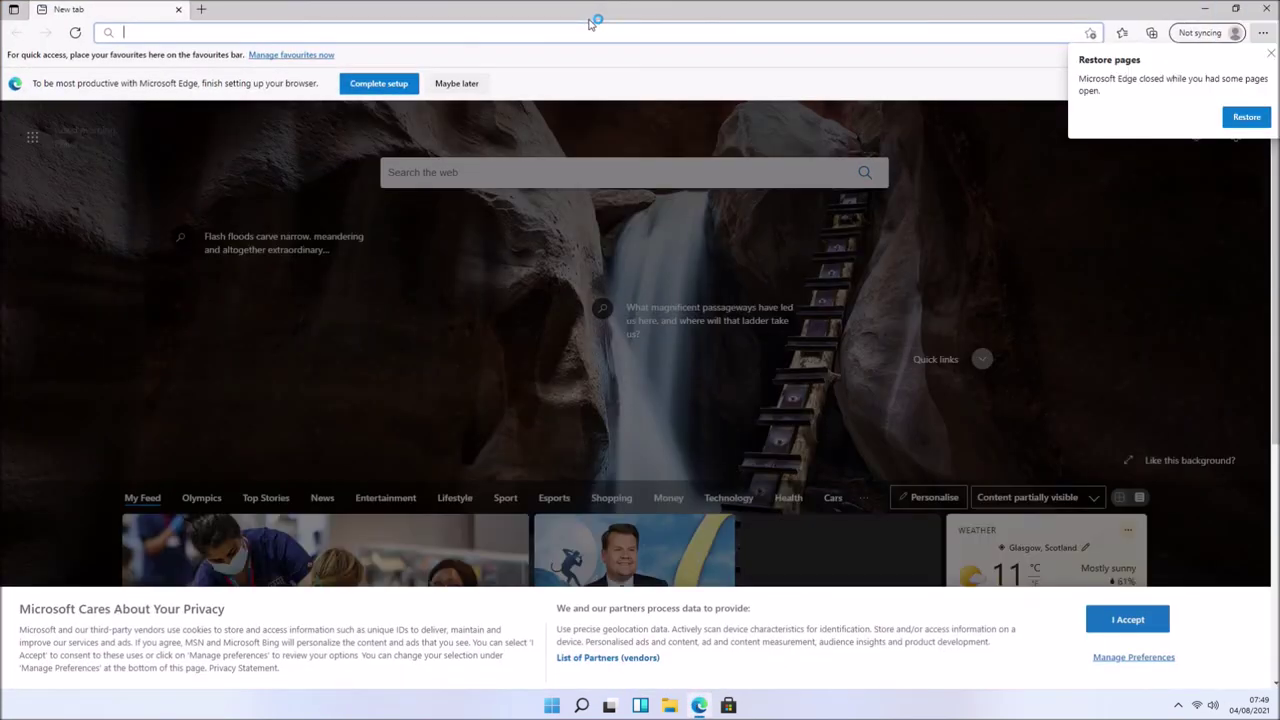
- Search 'dell command update' and open Dell's driver details download page
type("dell command update")
key("Return")
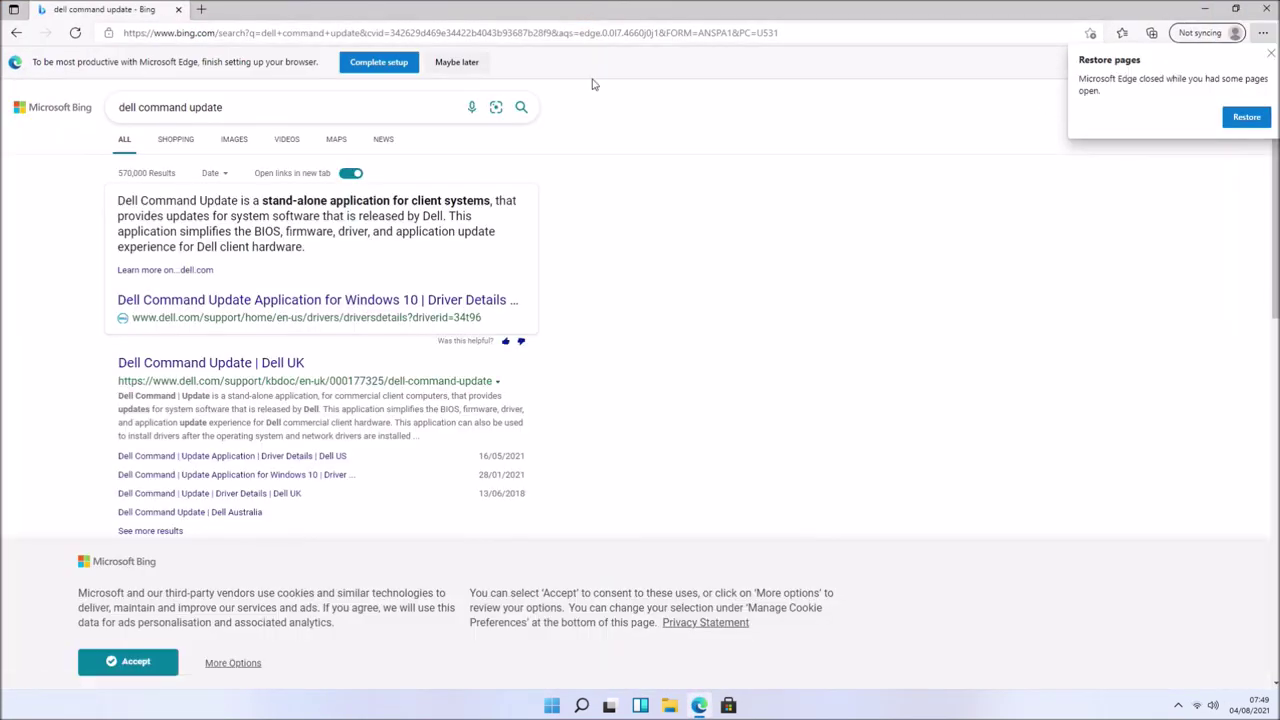
left_click(296, 366)
scroll(509, 437, "down", 5)
left_click(505, 431)
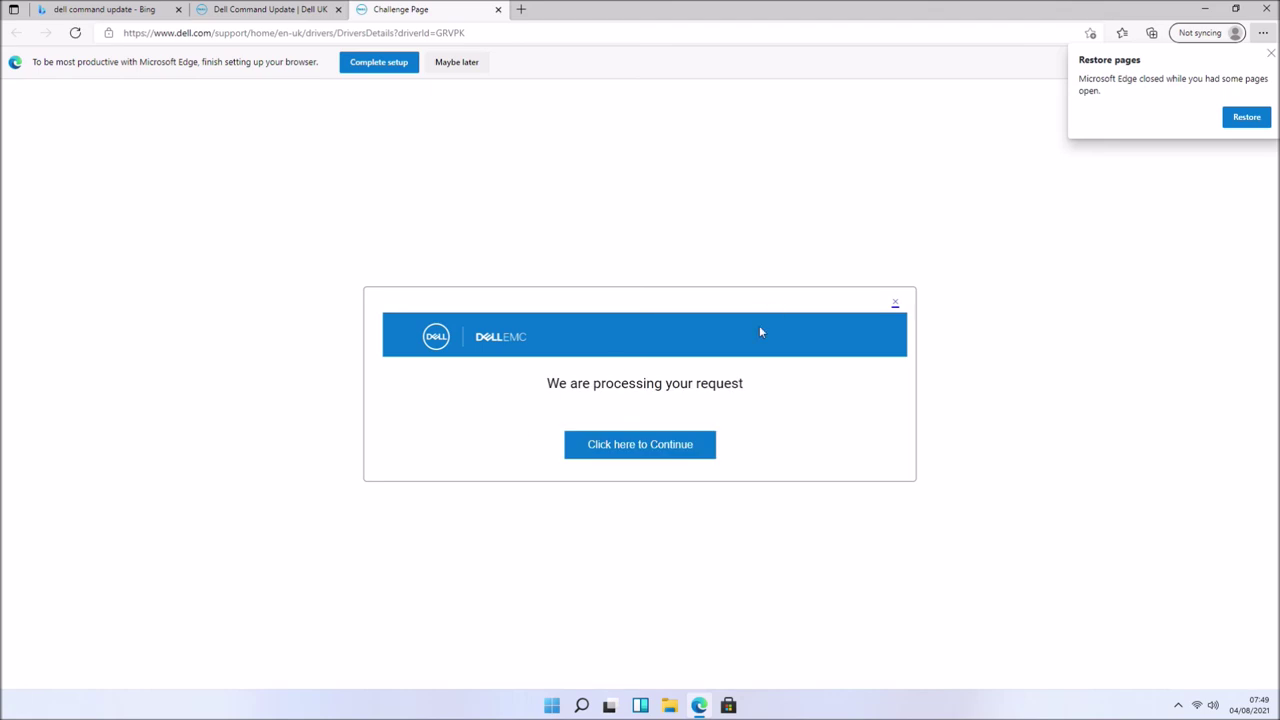
- Download the Dell Command Update 4.3.0 installer and launch it with admin approval
left_click(1271, 57)
scroll(580, 440, "down", 3)
left_click(486, 428)
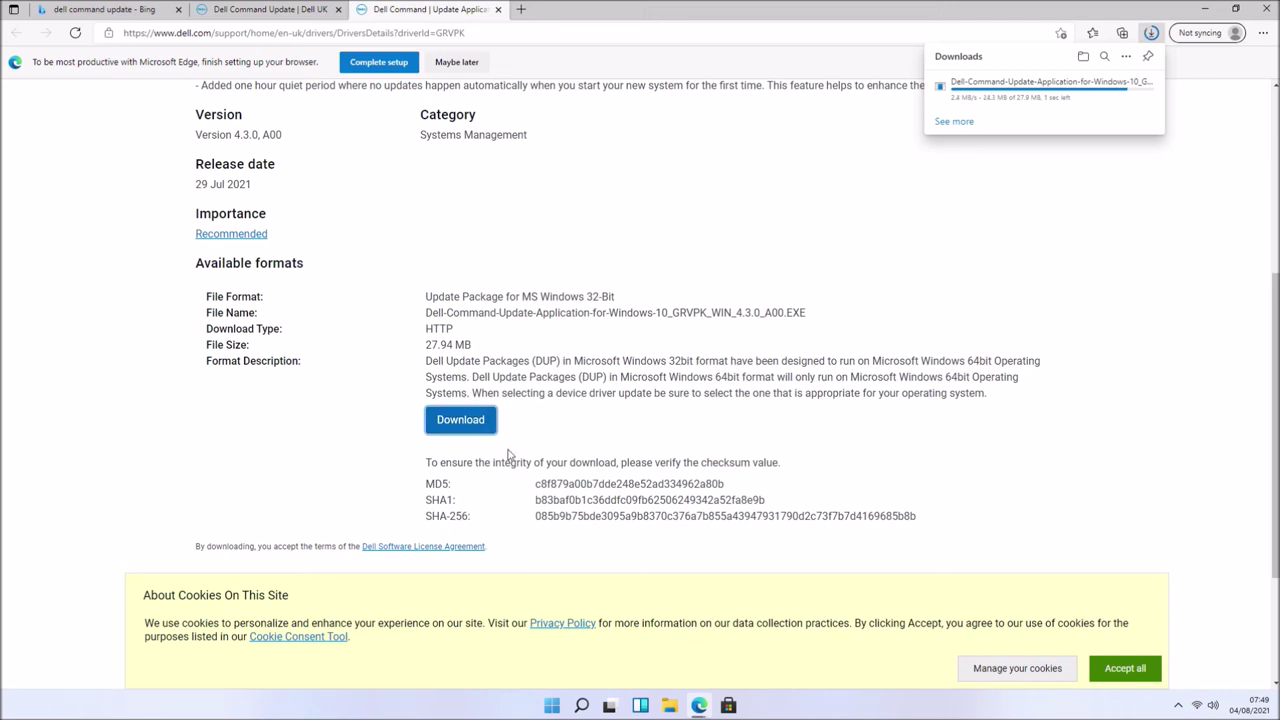
left_click(967, 93)
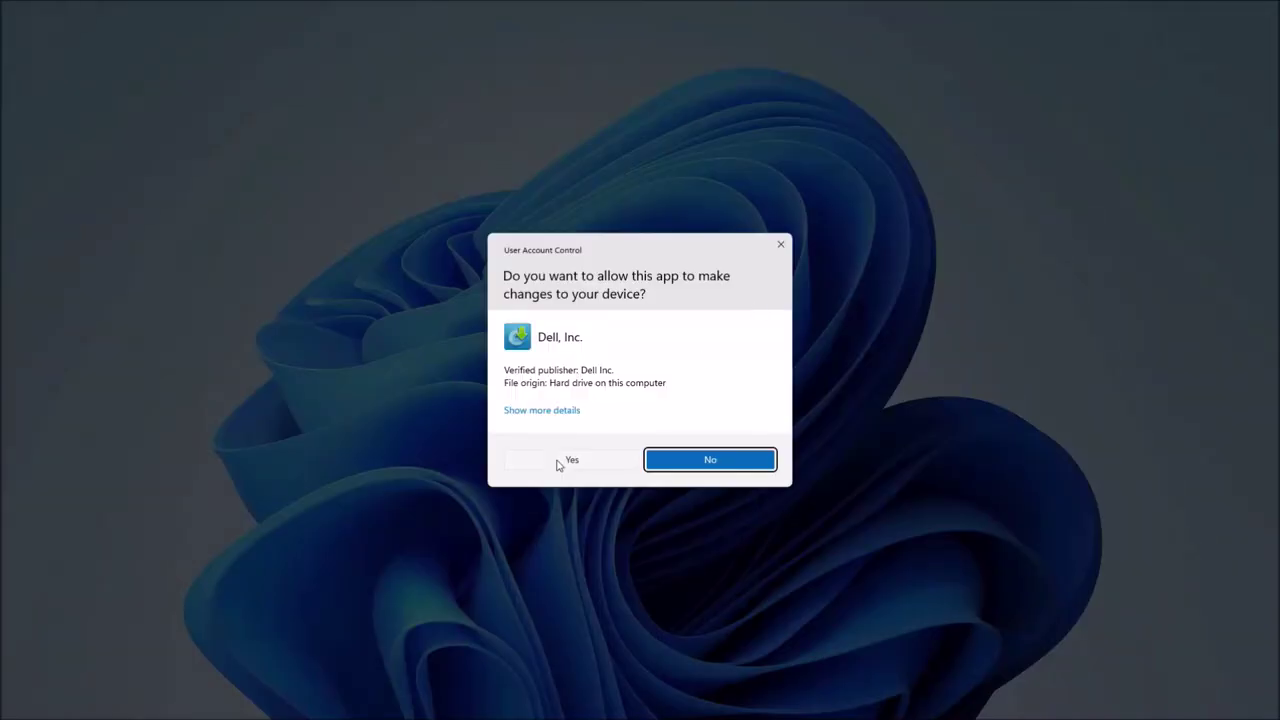
left_click(709, 457)
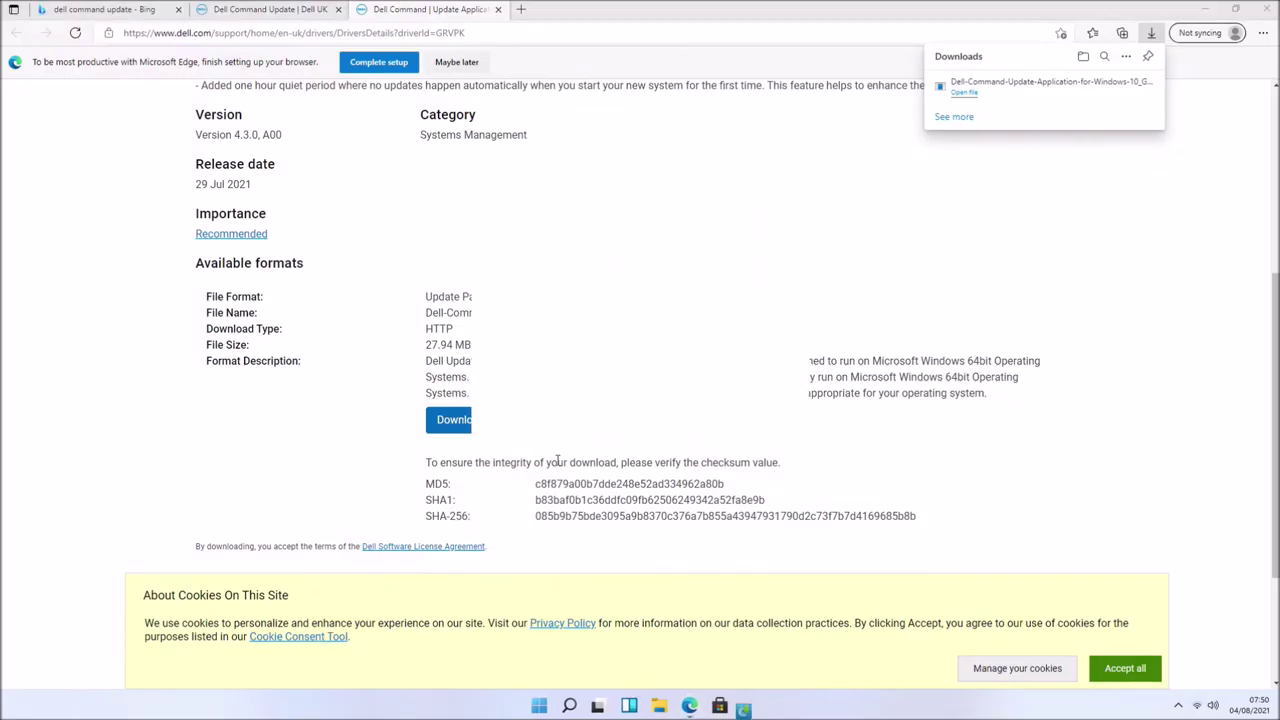
- Install Dell Command | Update 4.3.0 through the wizard, accepting the licence, and finish
left_click(752, 352)
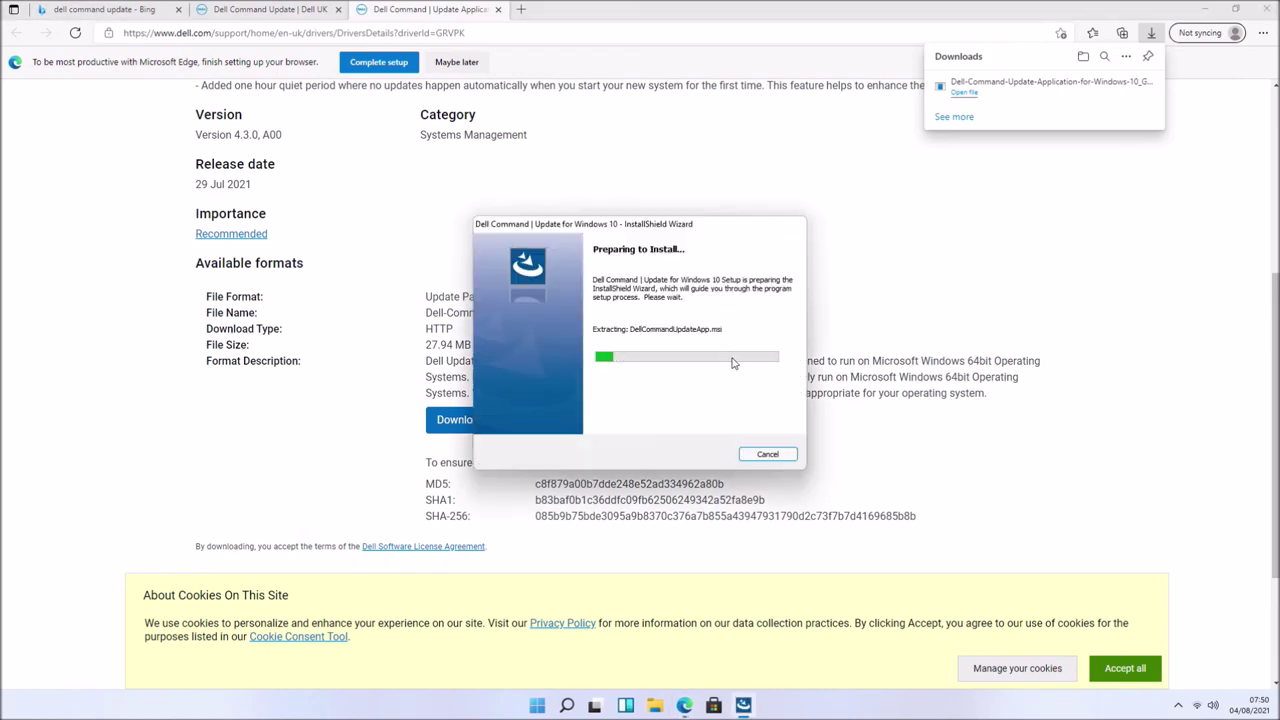
left_click(1204, 7)
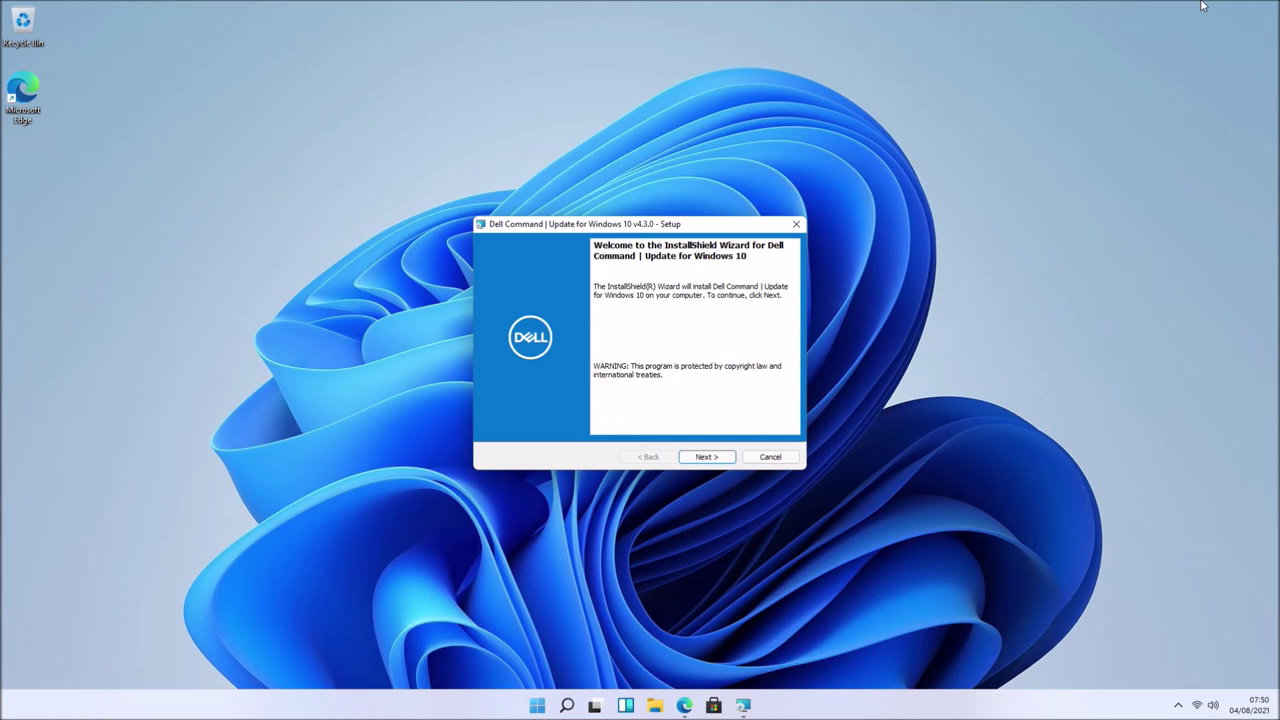
left_click(706, 456)
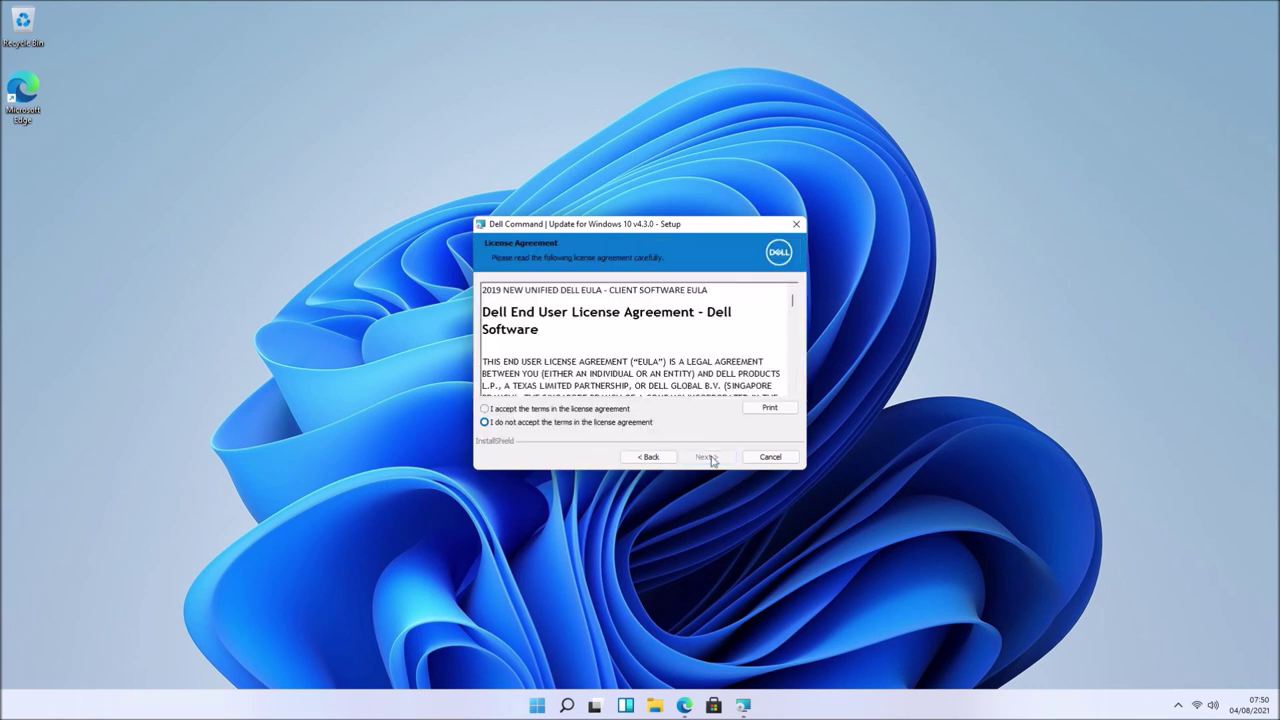
left_click(689, 460)
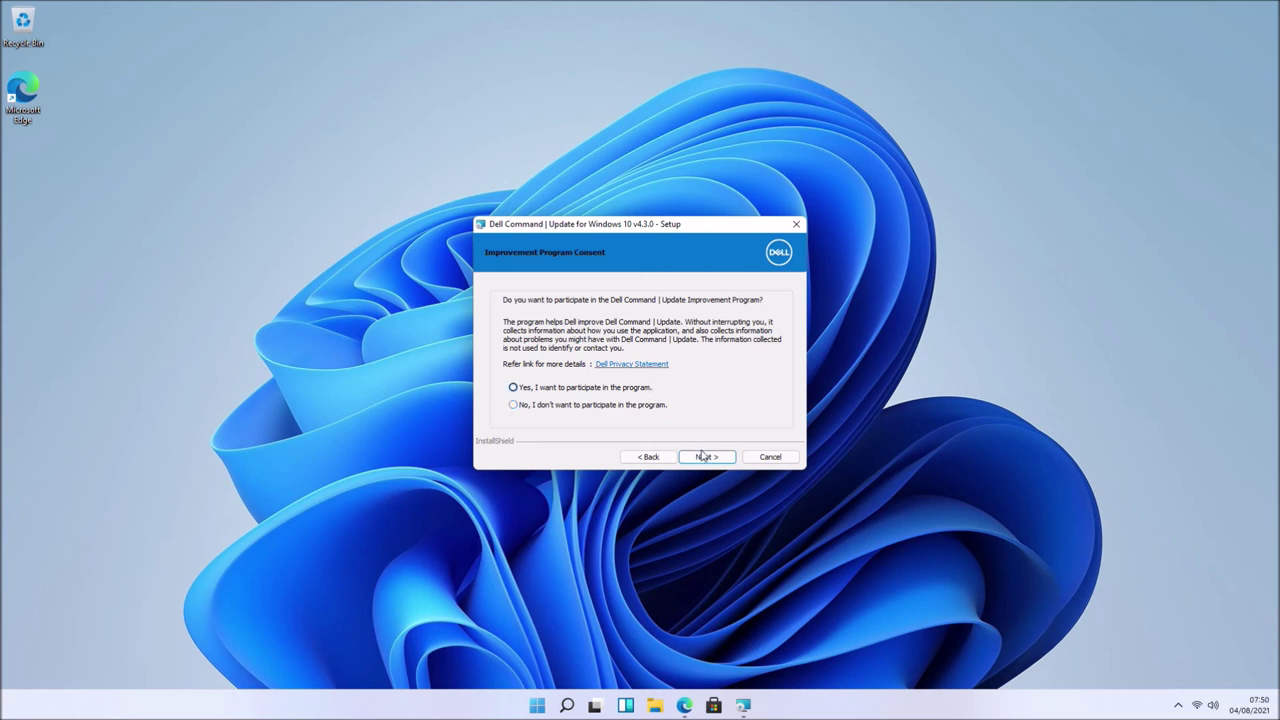
left_click(706, 456)
left_click(706, 456)
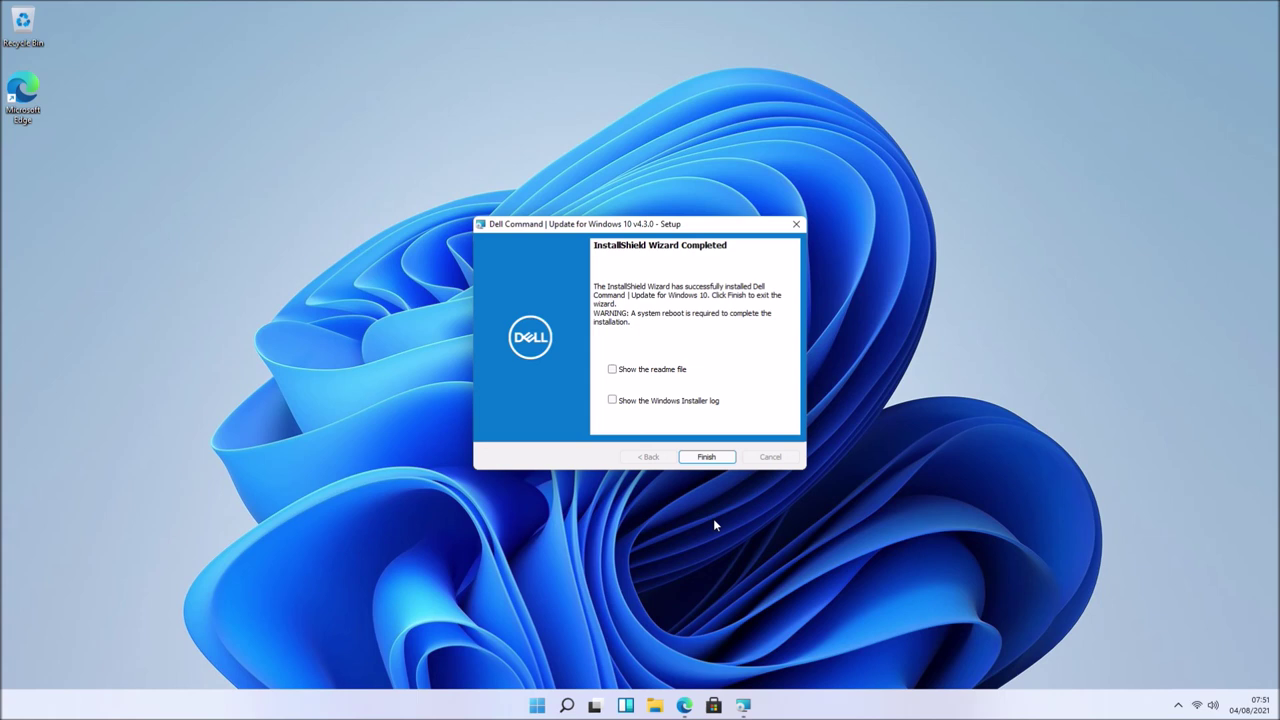
left_click(706, 457)
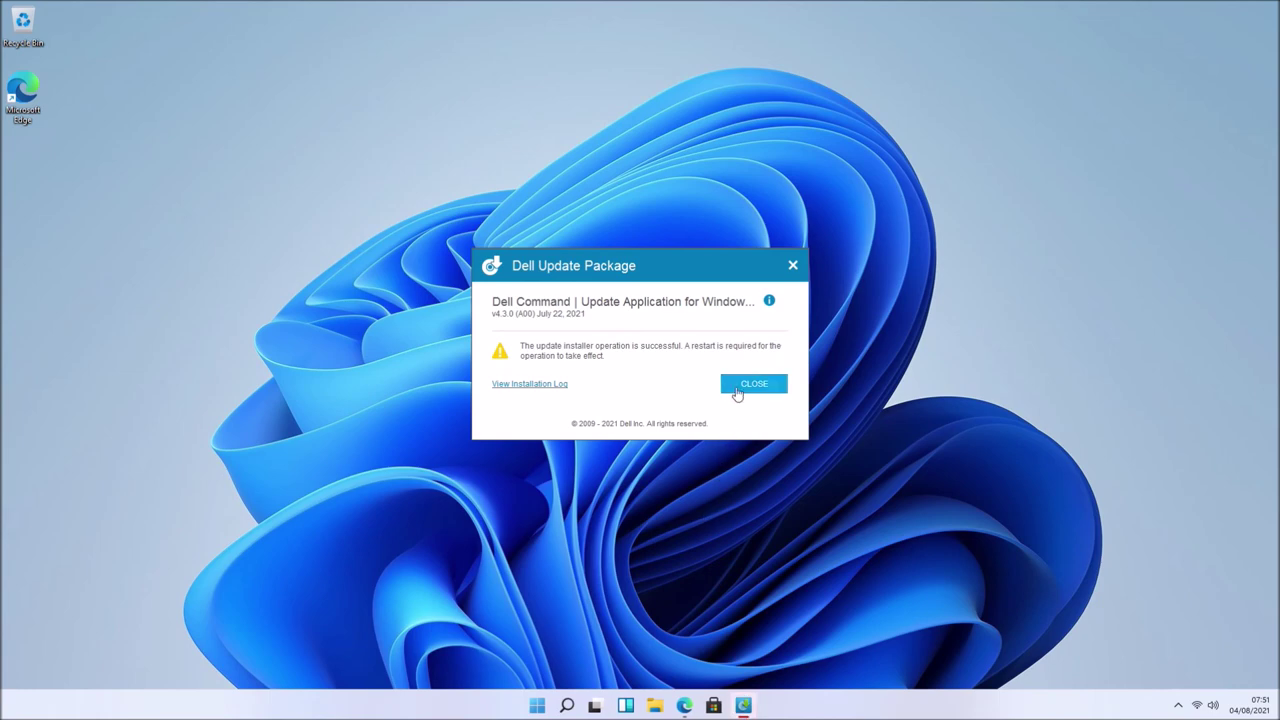
- Close the Dell install success notice and restart Windows from the Start button menu
left_click(740, 391)
right_click(552, 706)
mouse_move(588, 656)
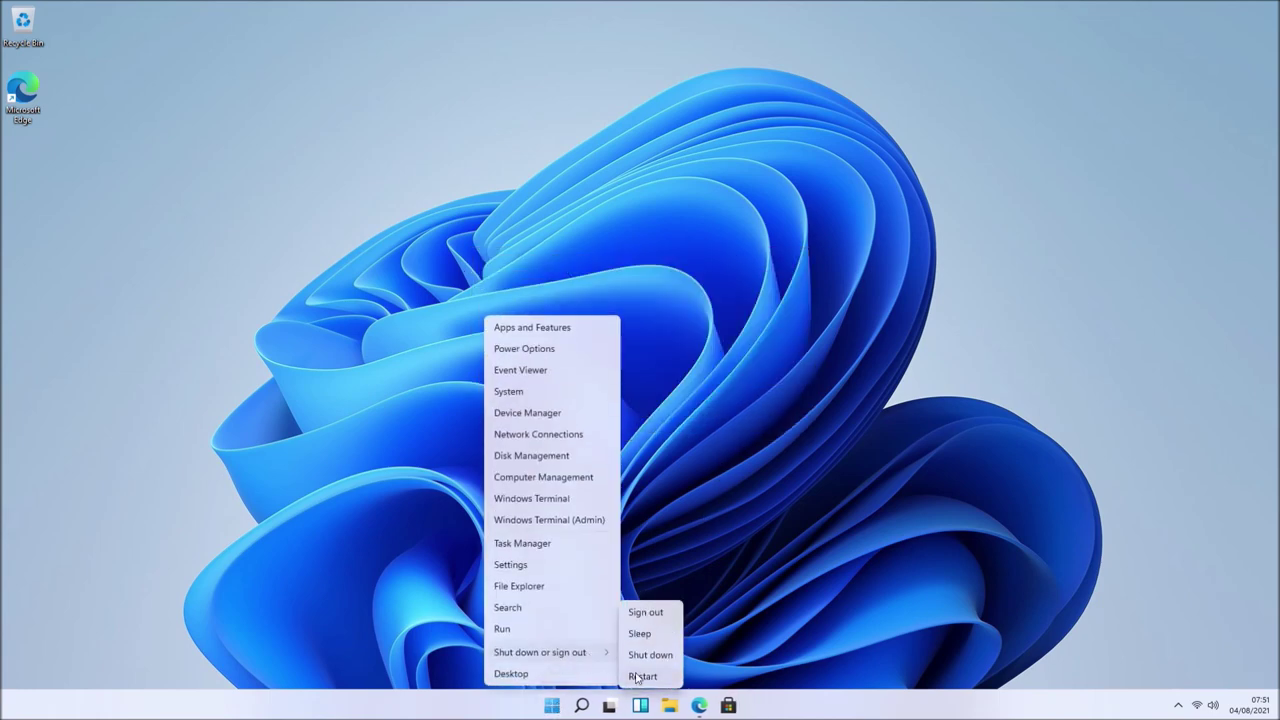
left_click(638, 675)
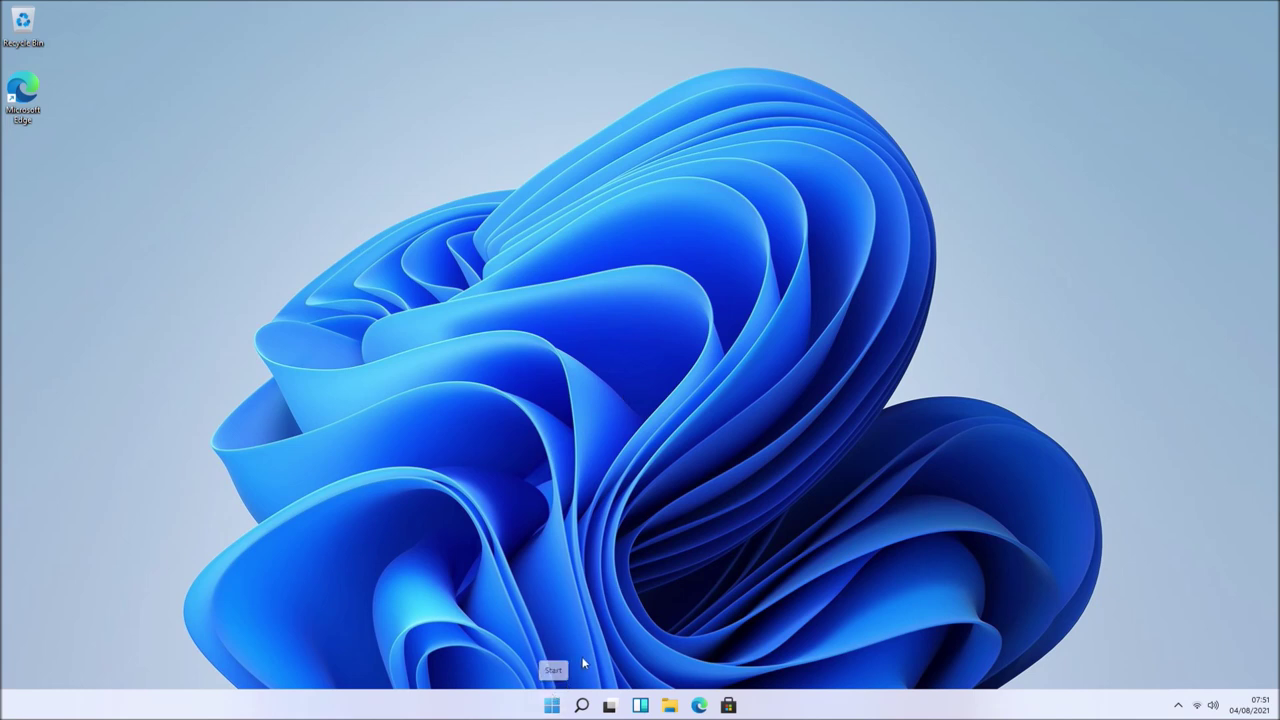
left_click(551, 705)
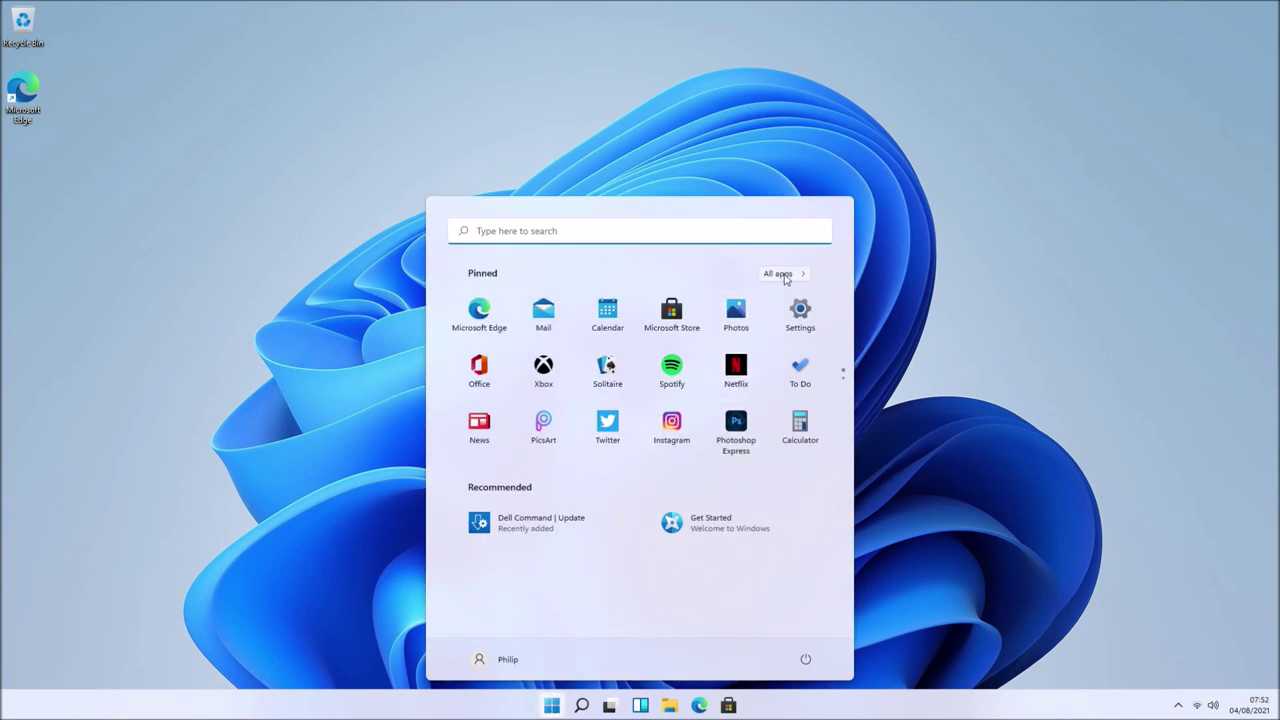
- Launch Dell Command | Update, keep automatic checking on, and scan the OptiPlex 7040 for updates
left_click(776, 273)
left_click(594, 513)
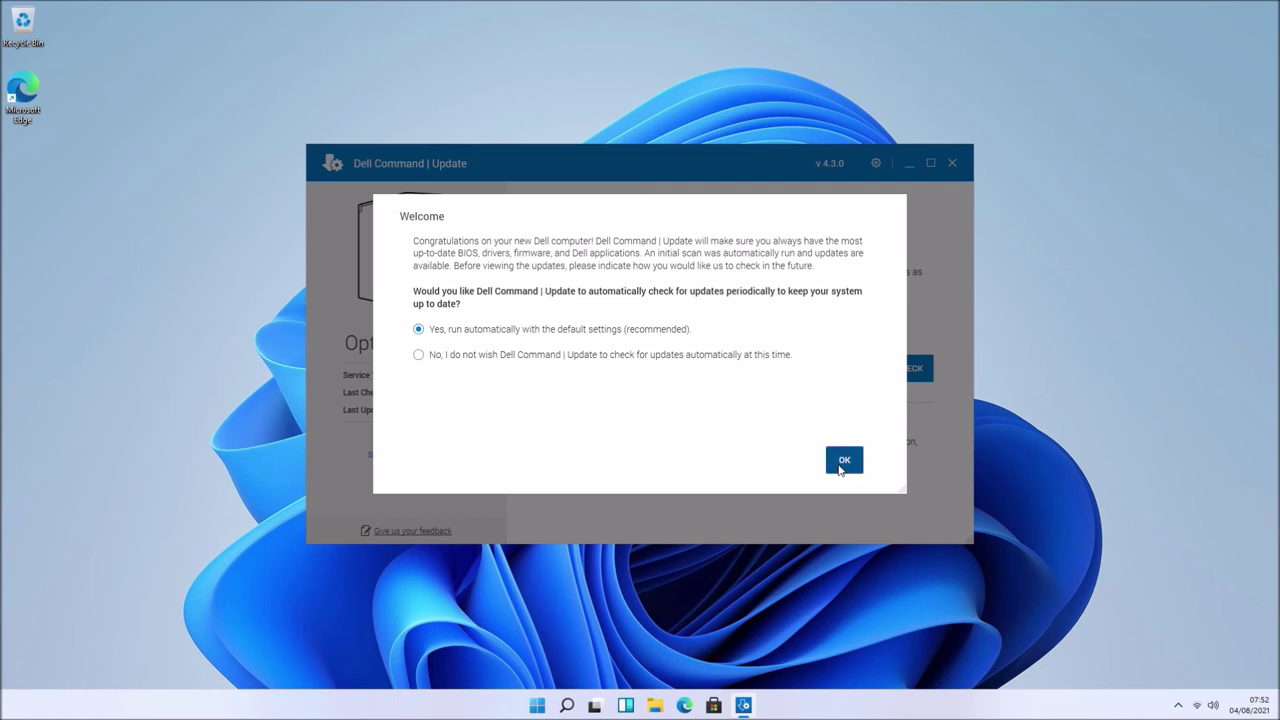
left_click(841, 466)
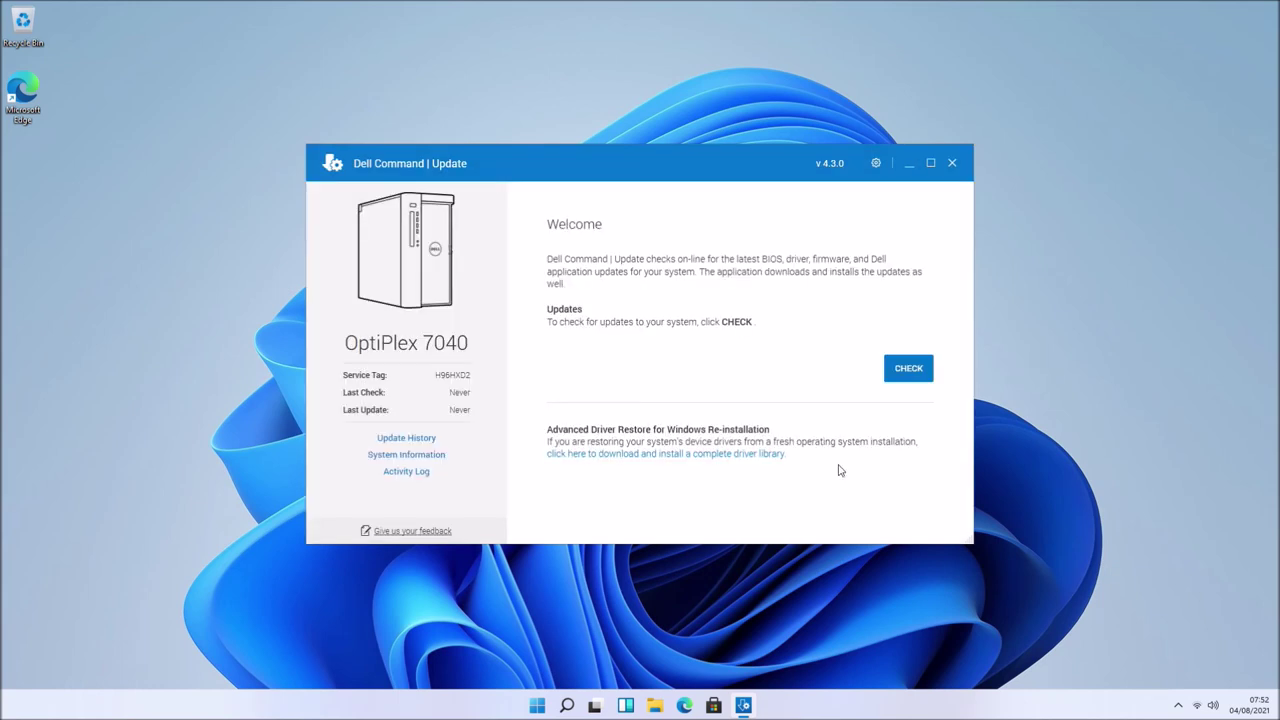
left_click(909, 370)
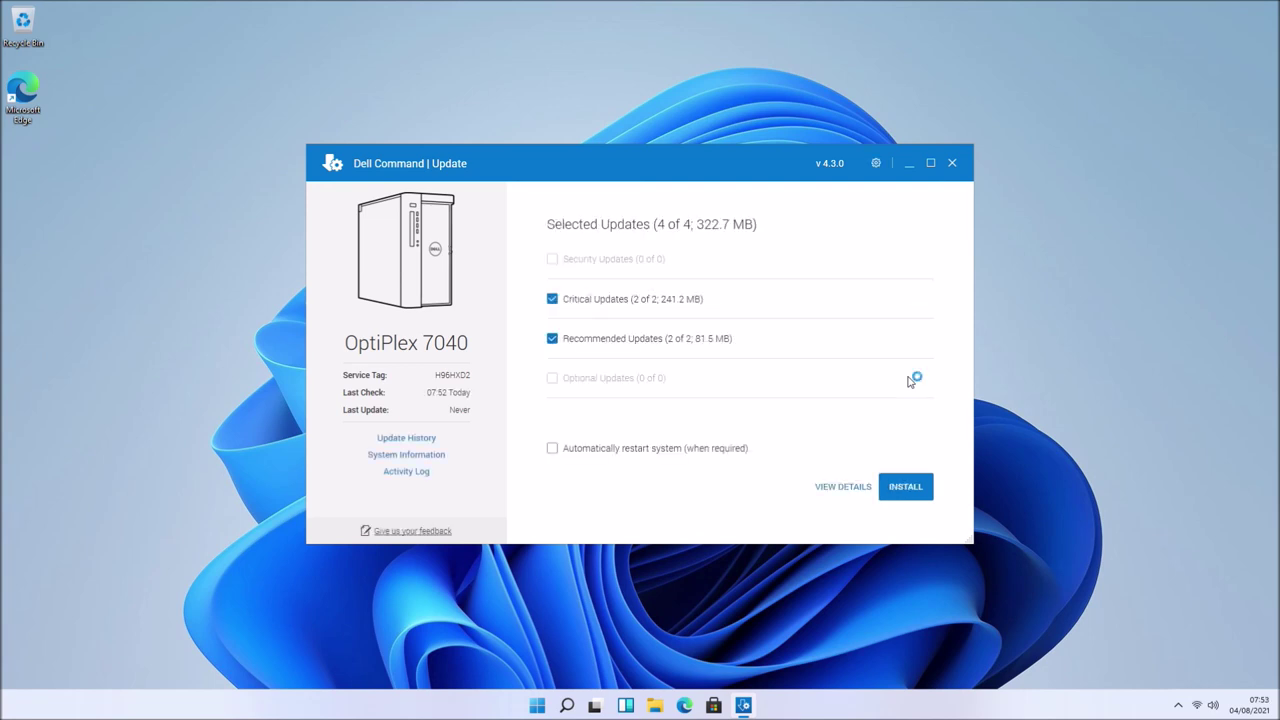
- Review the four found driver updates, install them all, and restart the PC
left_click(847, 488)
scroll(865, 430, "down", 2)
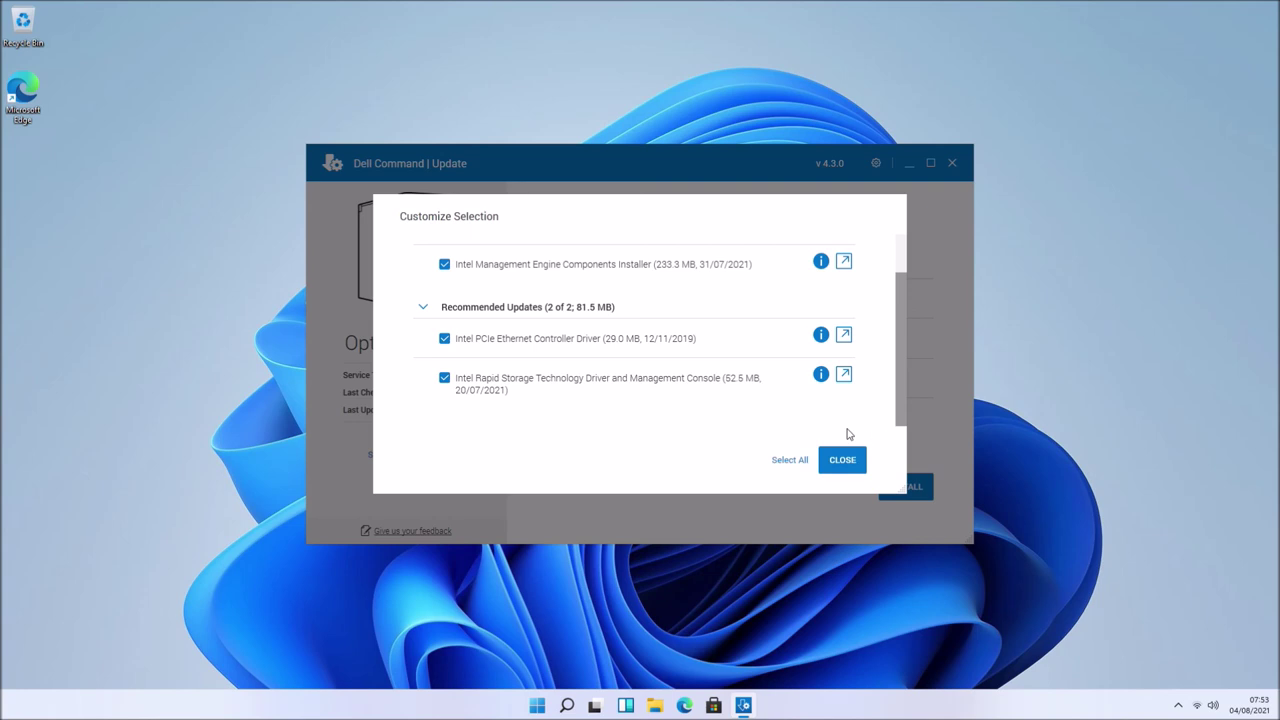
left_click(842, 463)
left_click(908, 488)
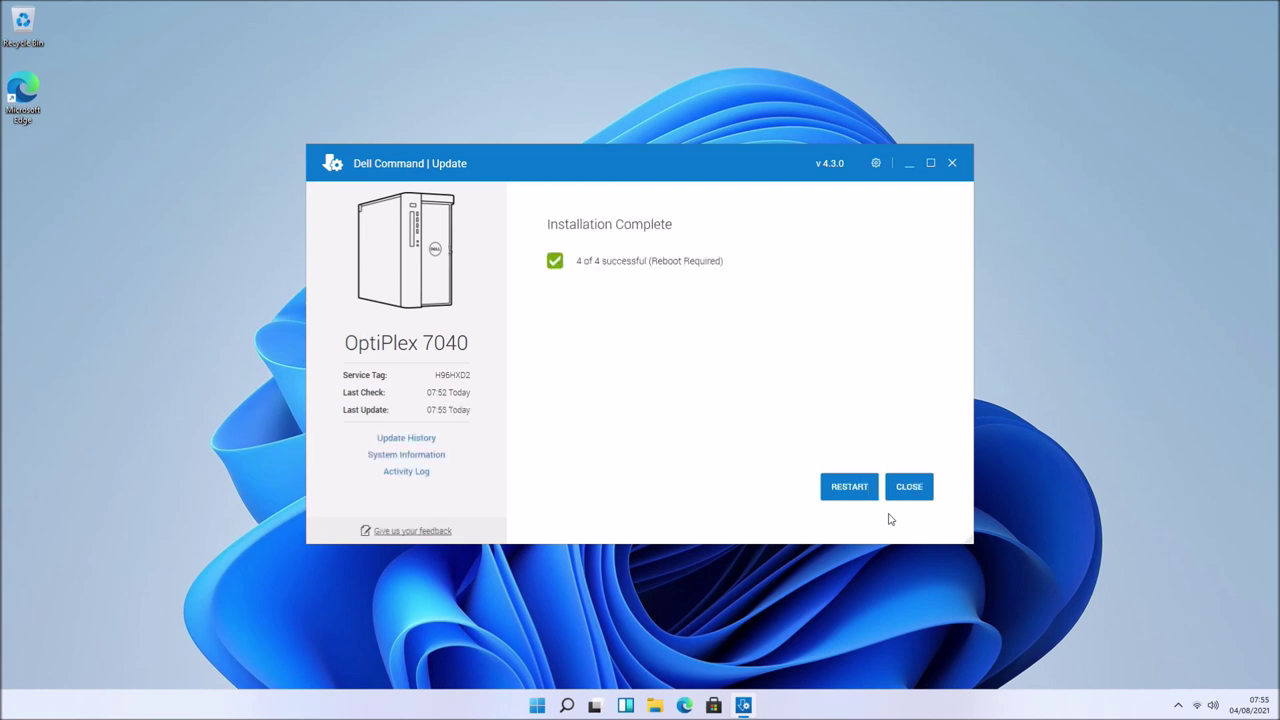
left_click(855, 488)
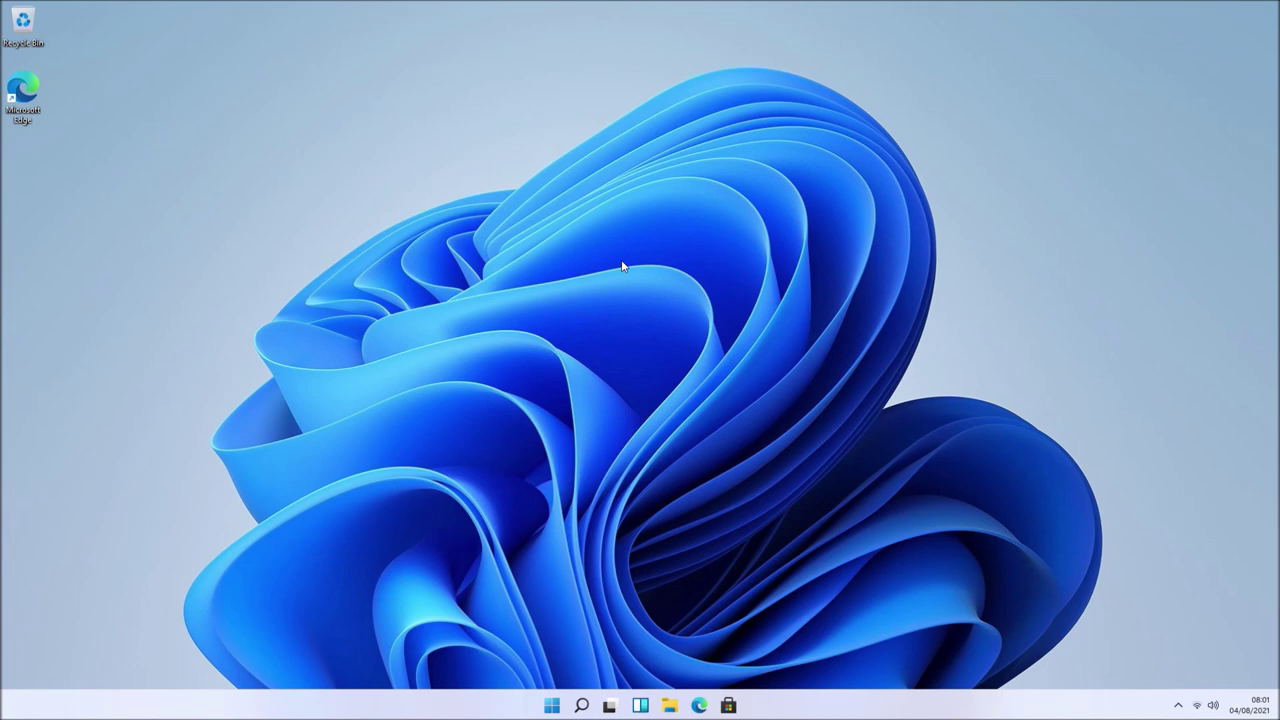
- Launch Microsoft Edge, dismissing the restore-pages prompt and accepting the privacy terms
left_click(551, 705)
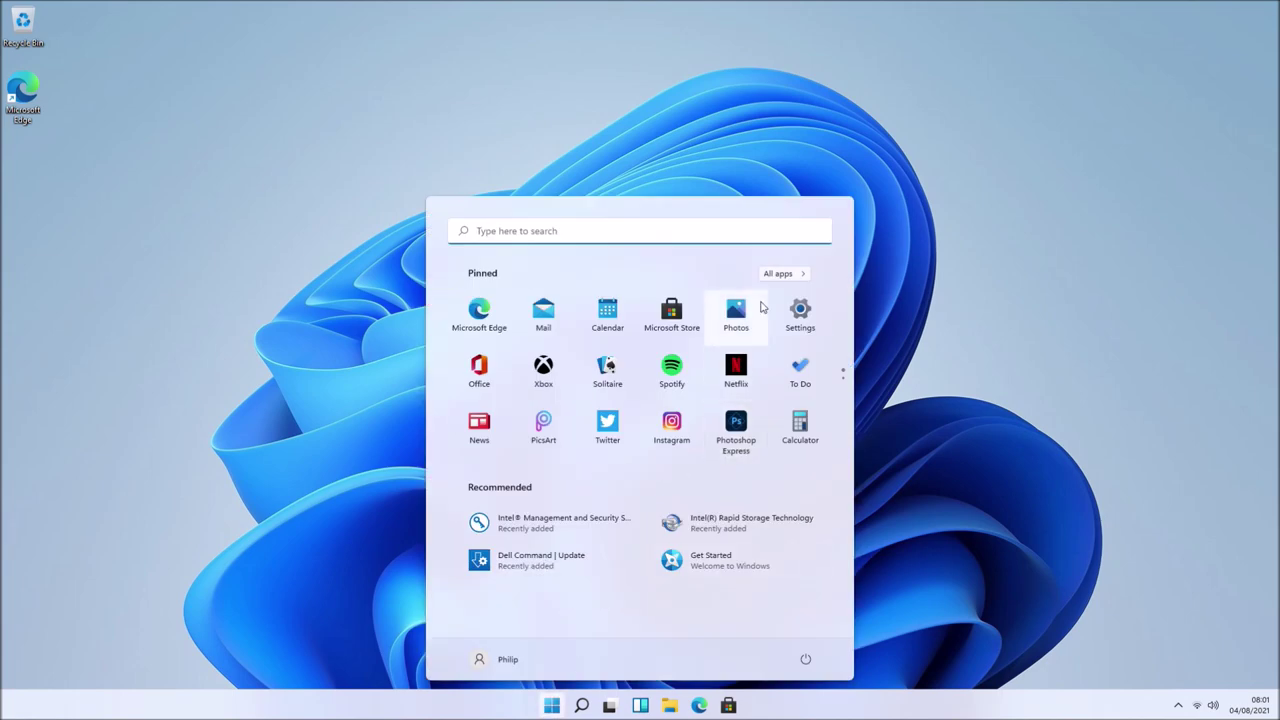
left_click(495, 325)
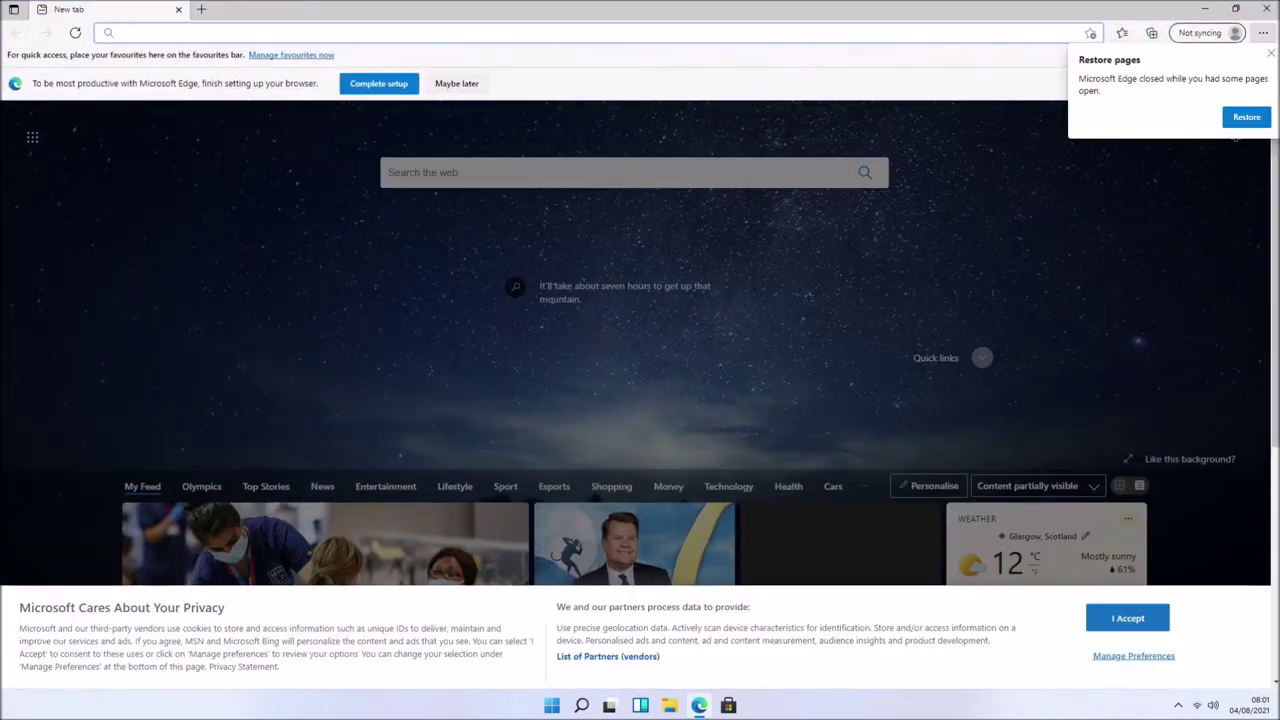
left_click(1271, 55)
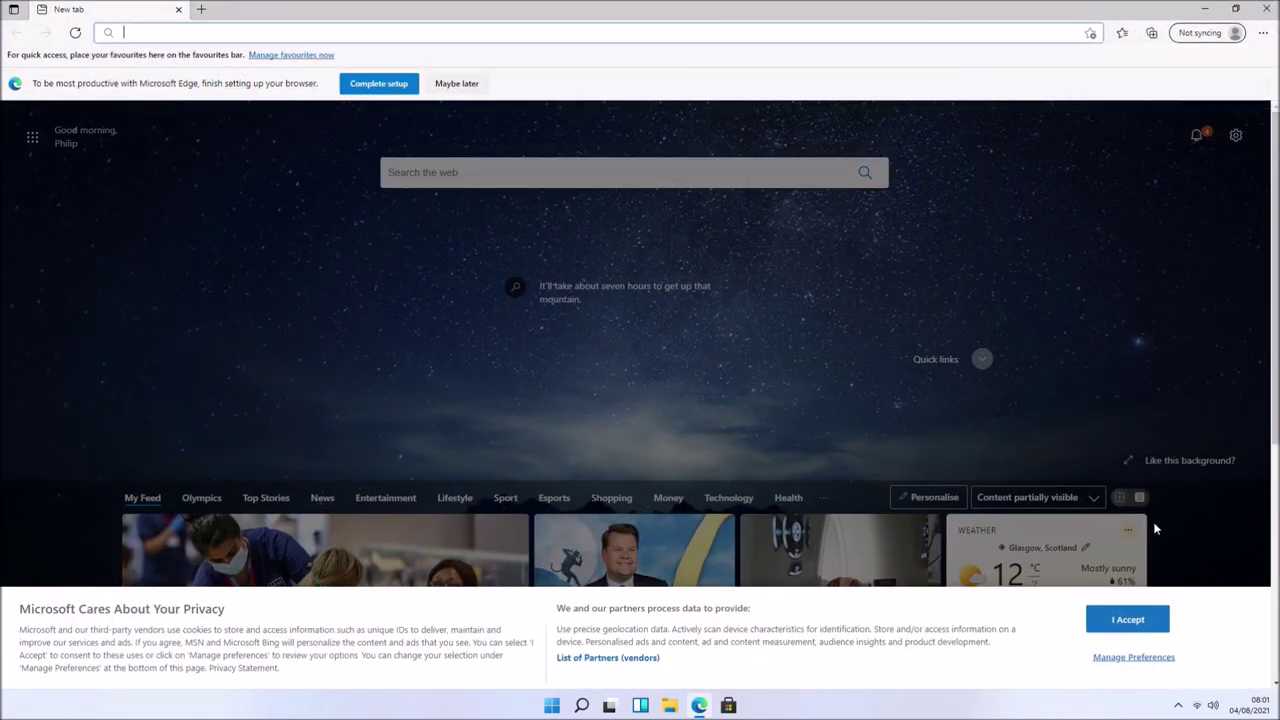
left_click(1127, 619)
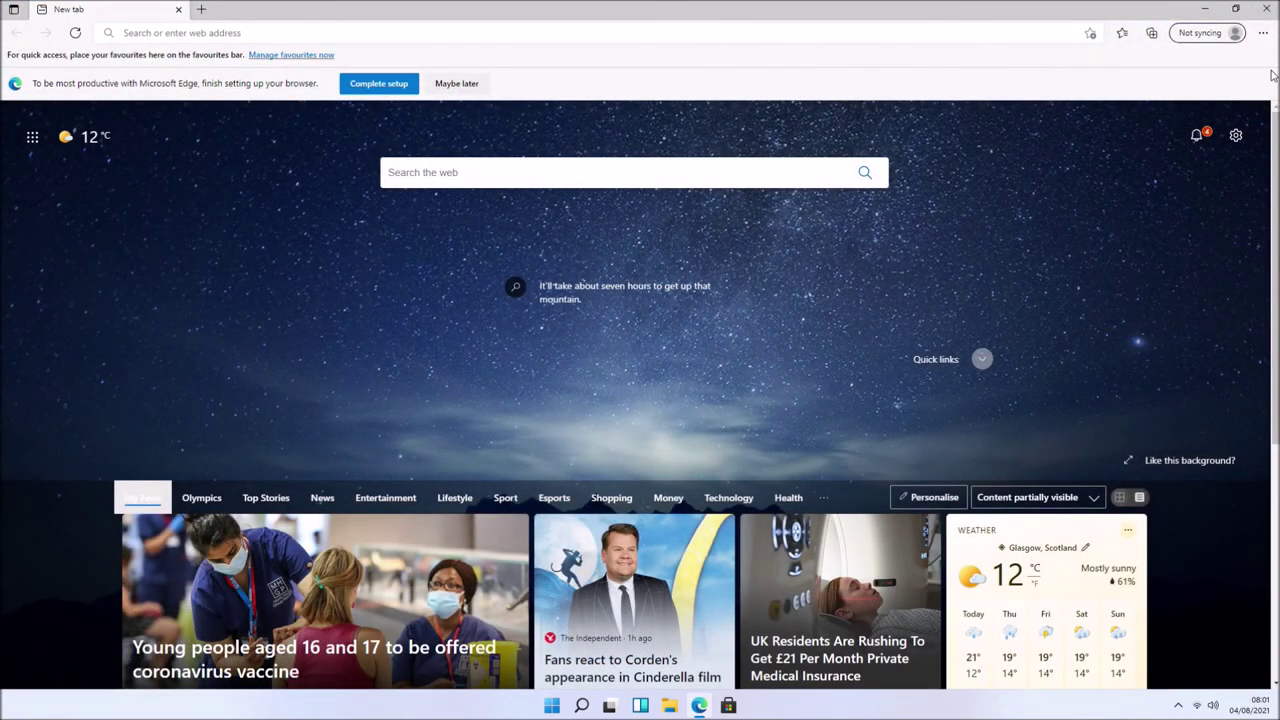
- Set Google as the search engine, send new-tab searches to the address bar, then open a new tab
left_click(1266, 33)
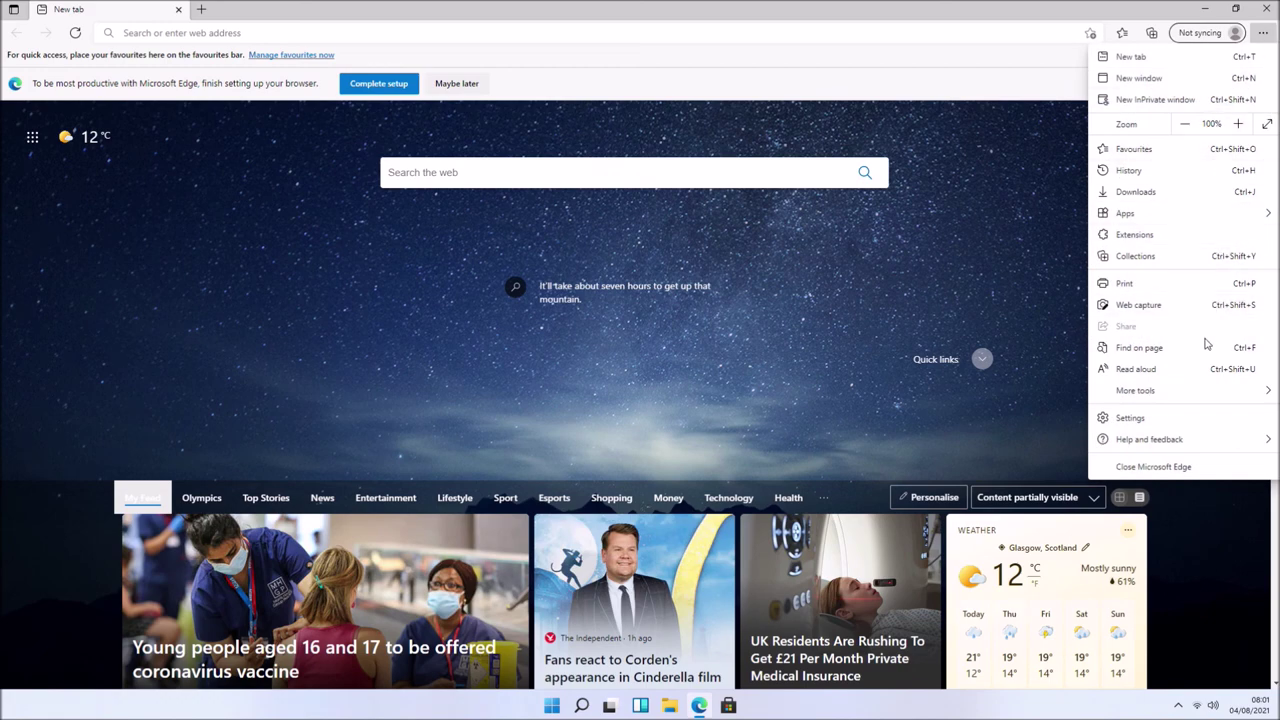
left_click(1162, 417)
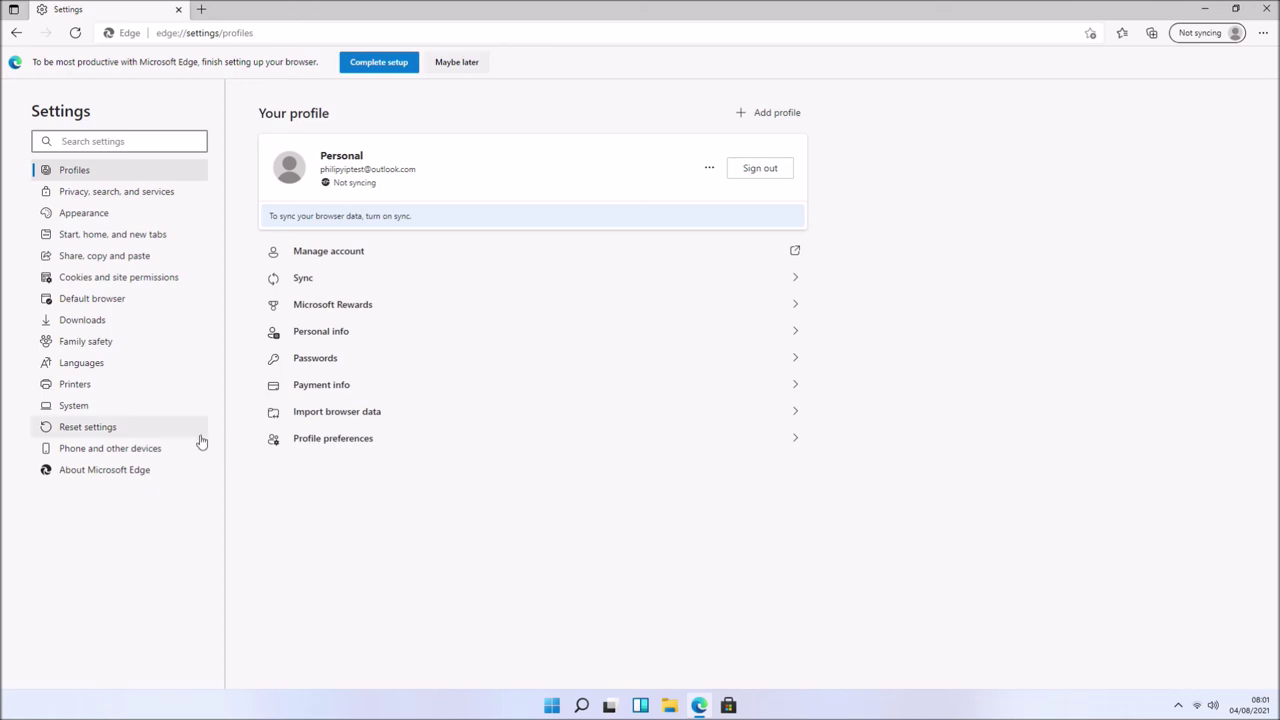
left_click(153, 199)
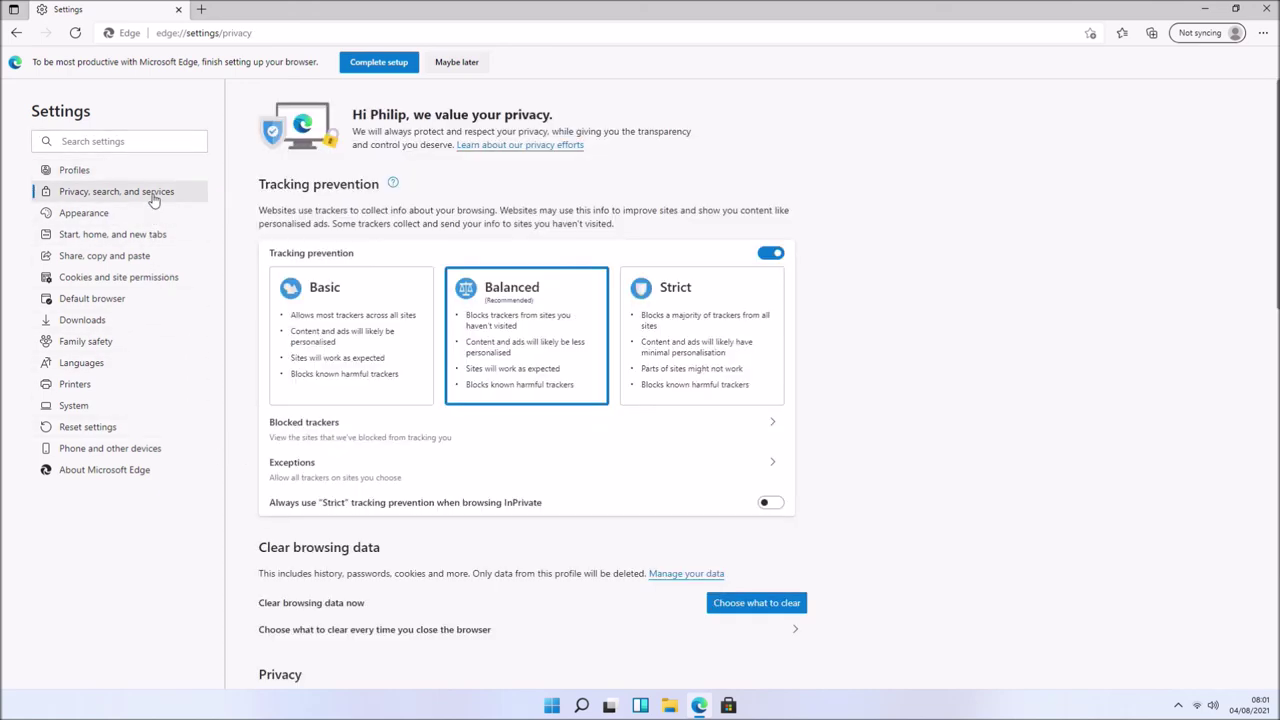
scroll(795, 320, "down", 10)
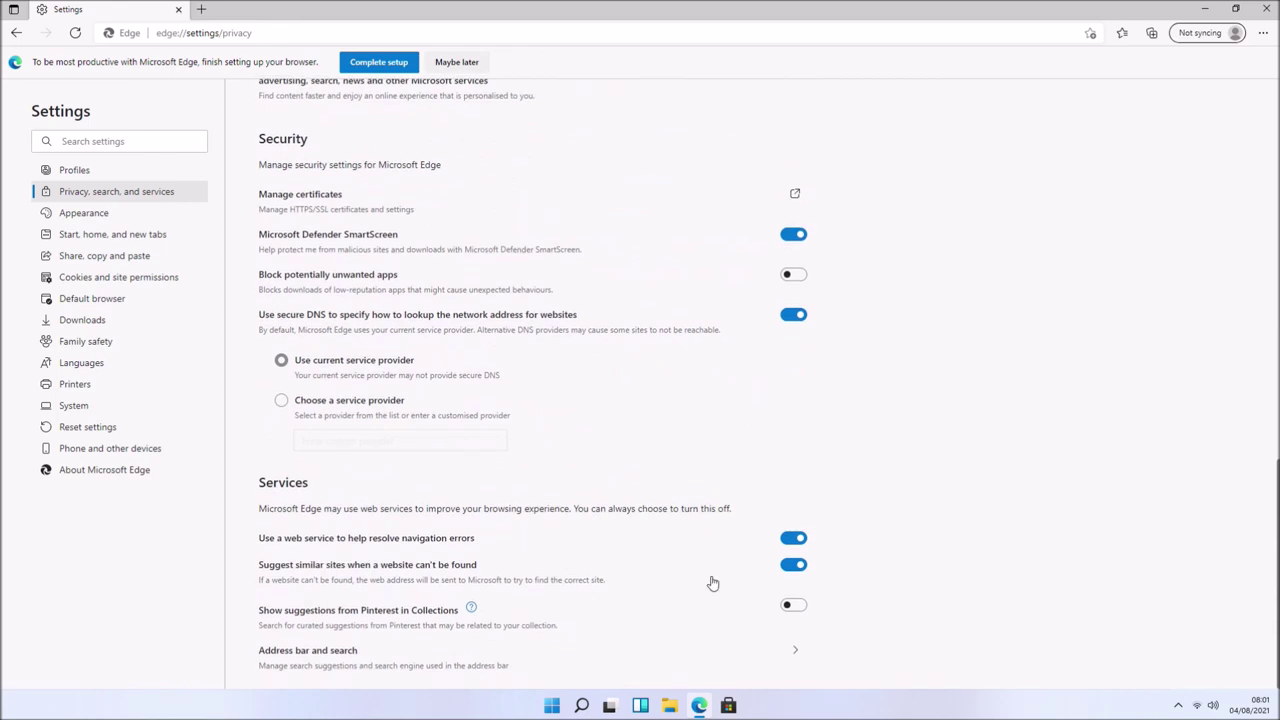
left_click(509, 679)
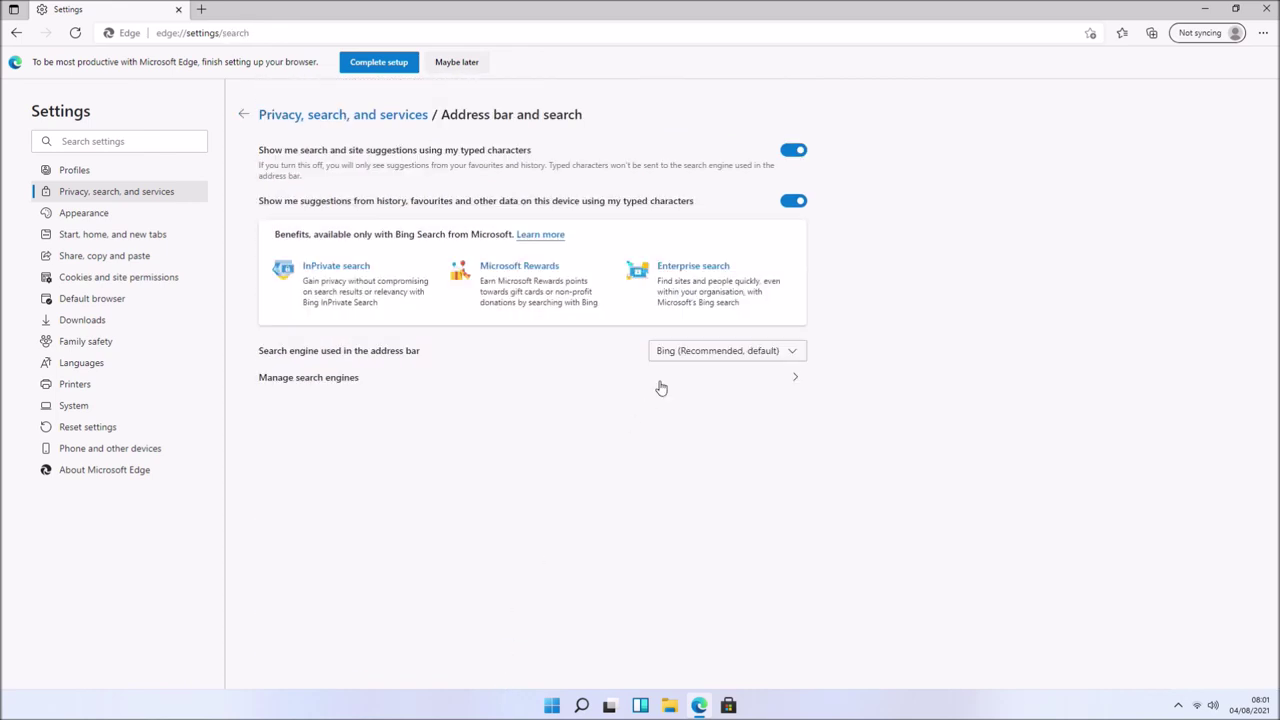
left_click(770, 352)
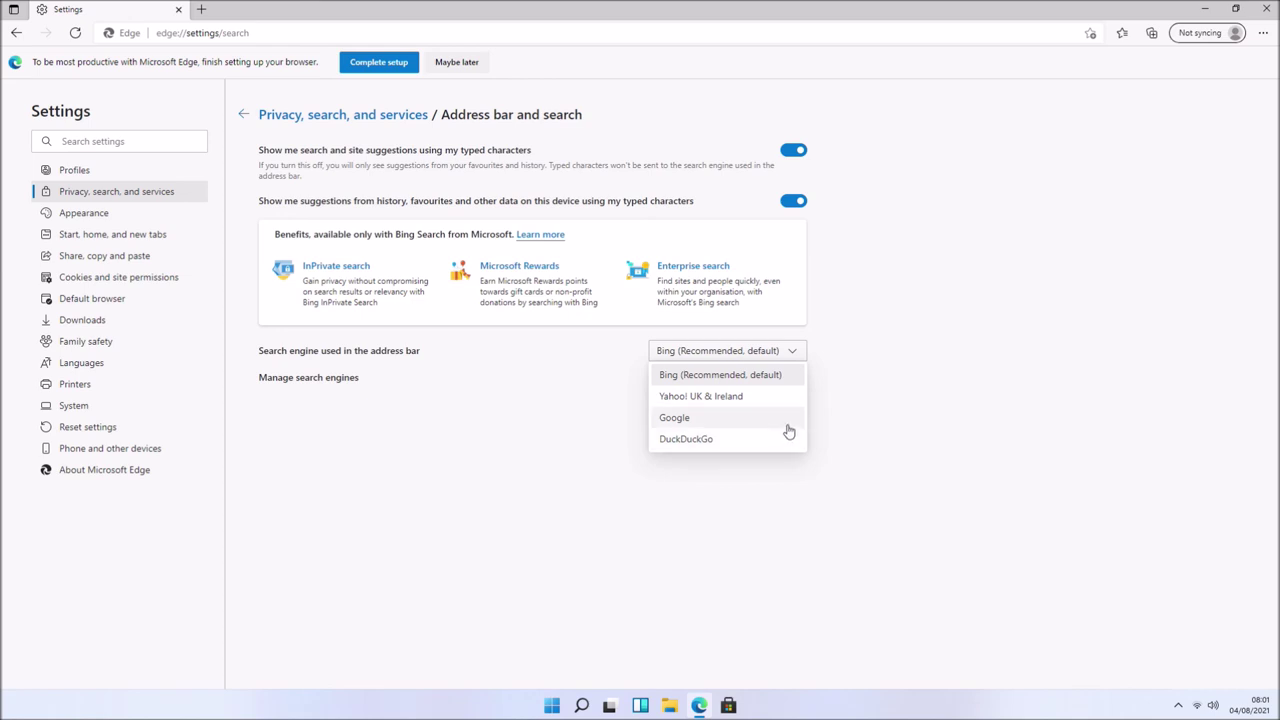
left_click(789, 420)
left_click(787, 381)
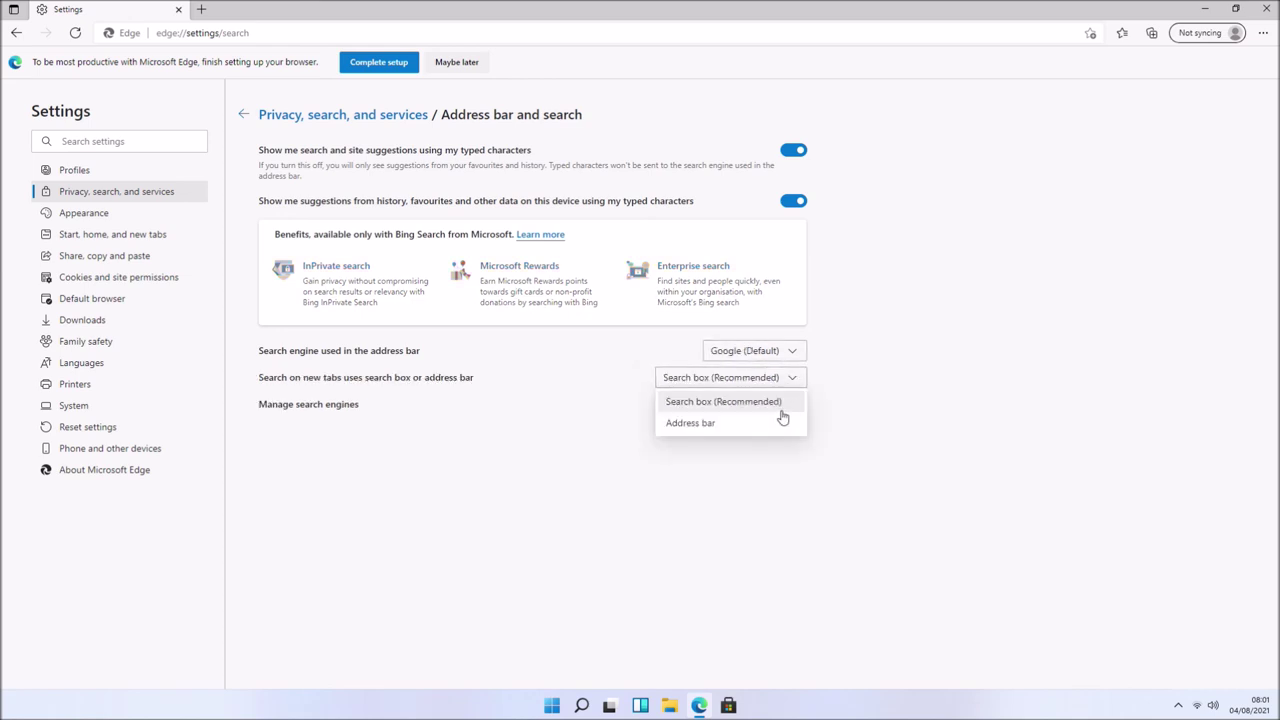
left_click(781, 423)
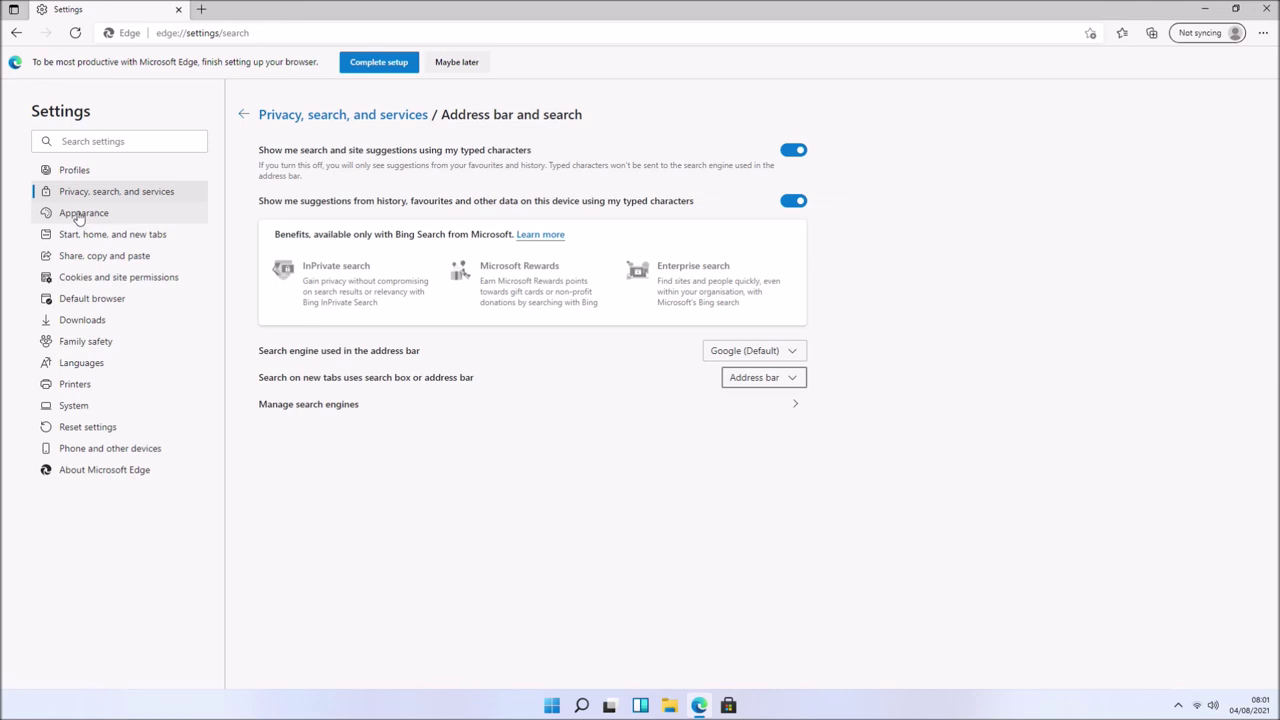
left_click(201, 9)
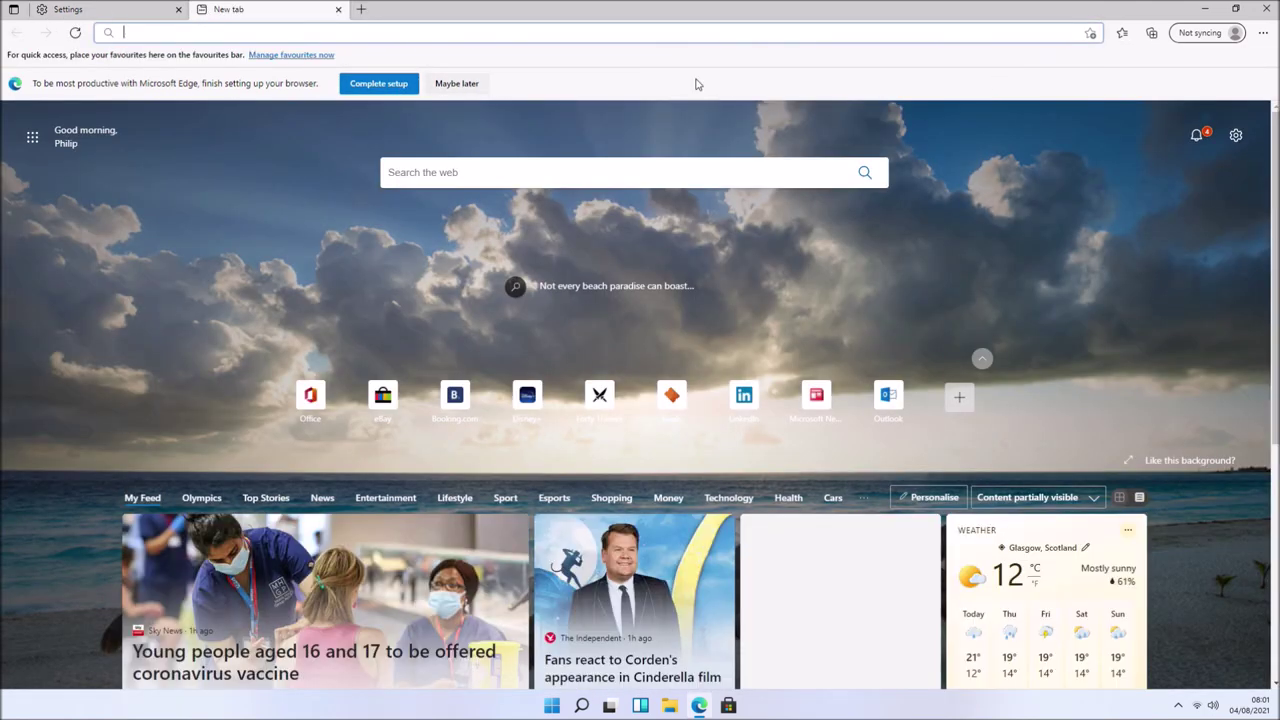
- Skip the setup prompt, restart Edge, and choose not to update the browser settings
left_click(458, 83)
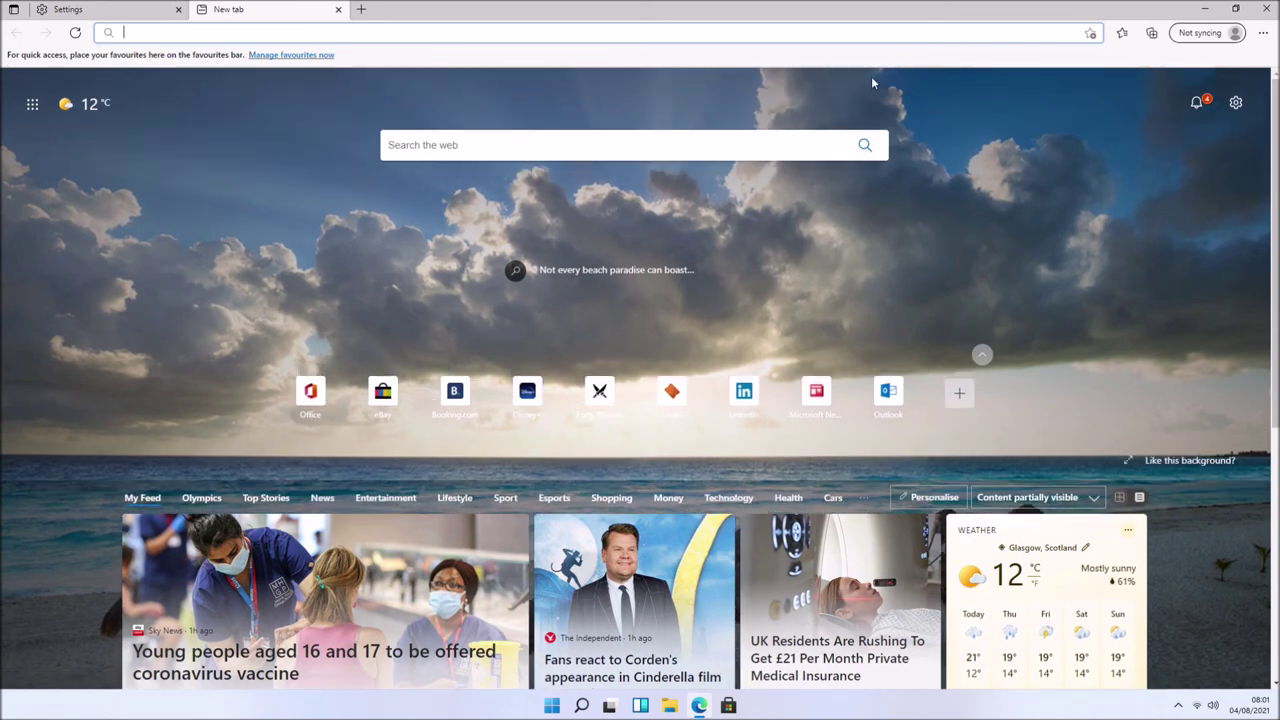
left_click(1266, 8)
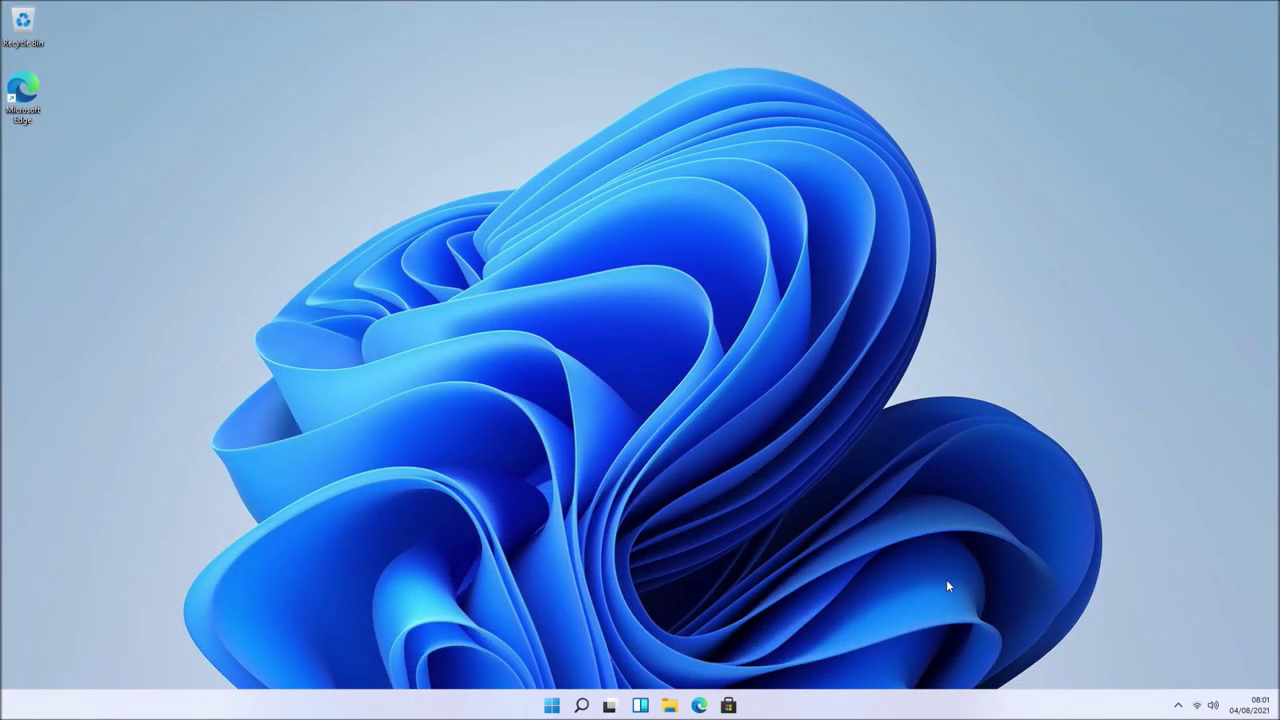
left_click(700, 706)
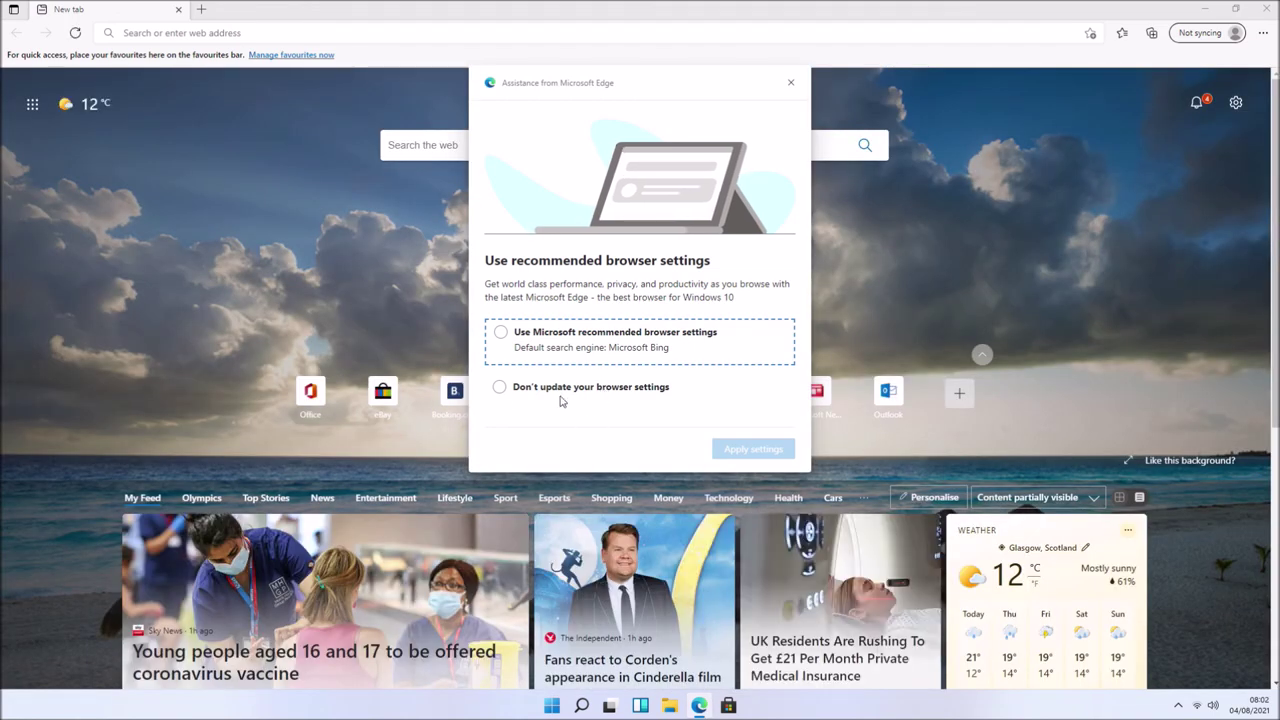
left_click(500, 388)
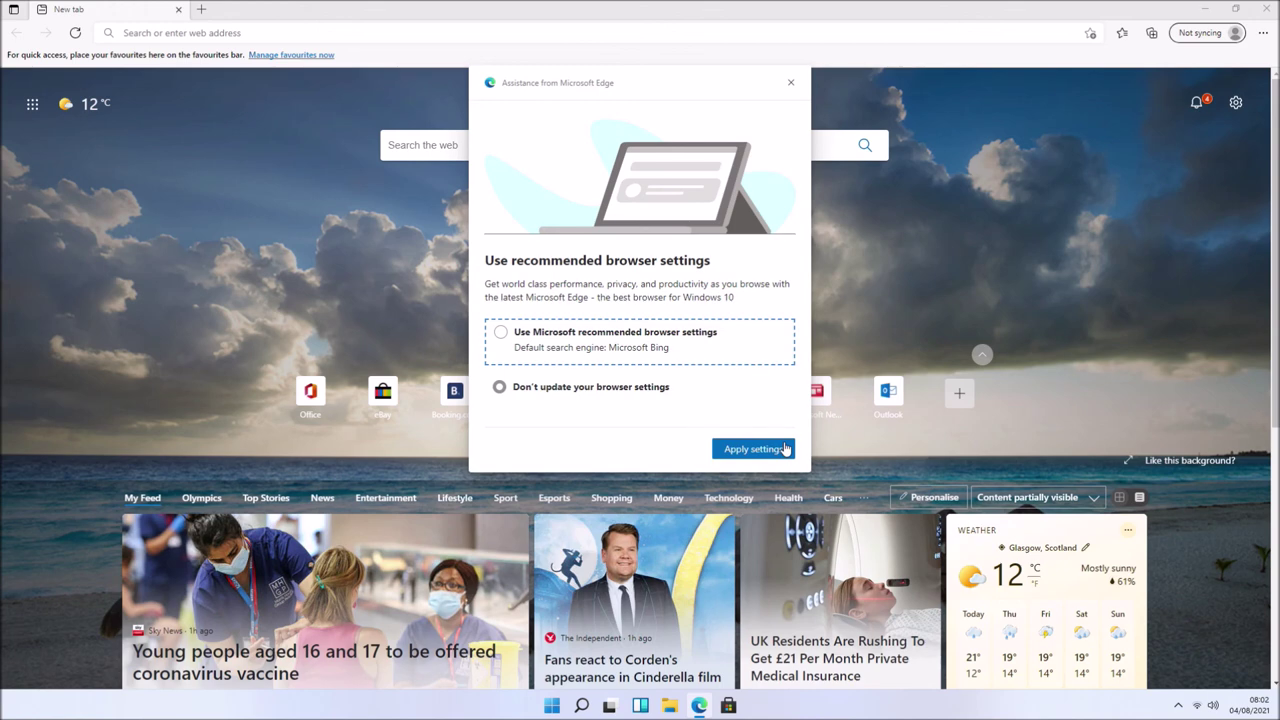
left_click(782, 450)
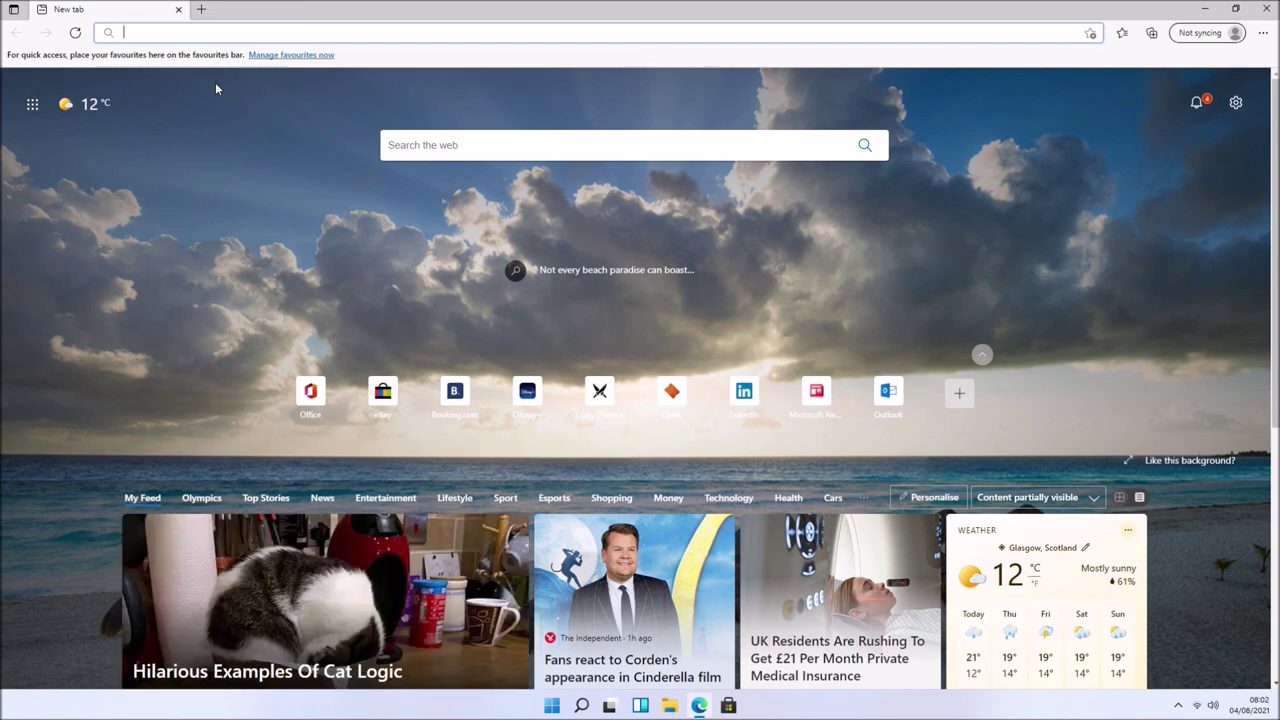
- Search for 'a' to confirm Google results, accepting Google's cookies, then close Edge
type("a")
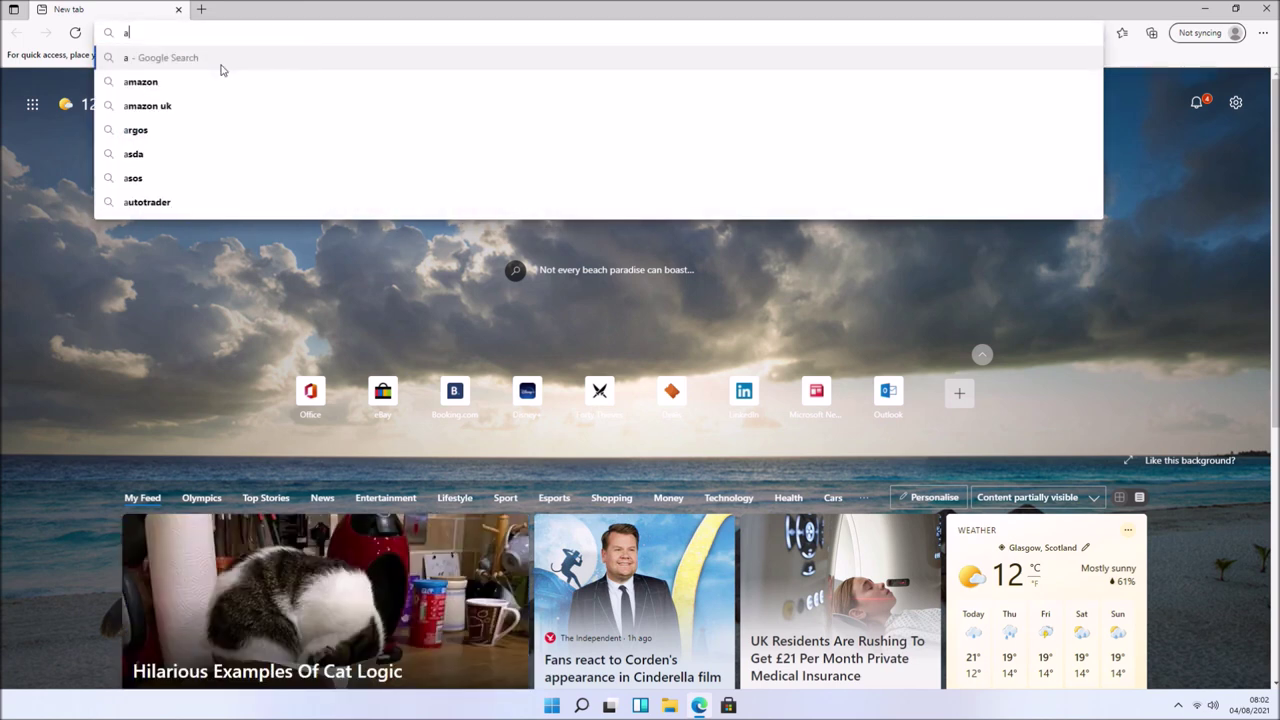
key("Return")
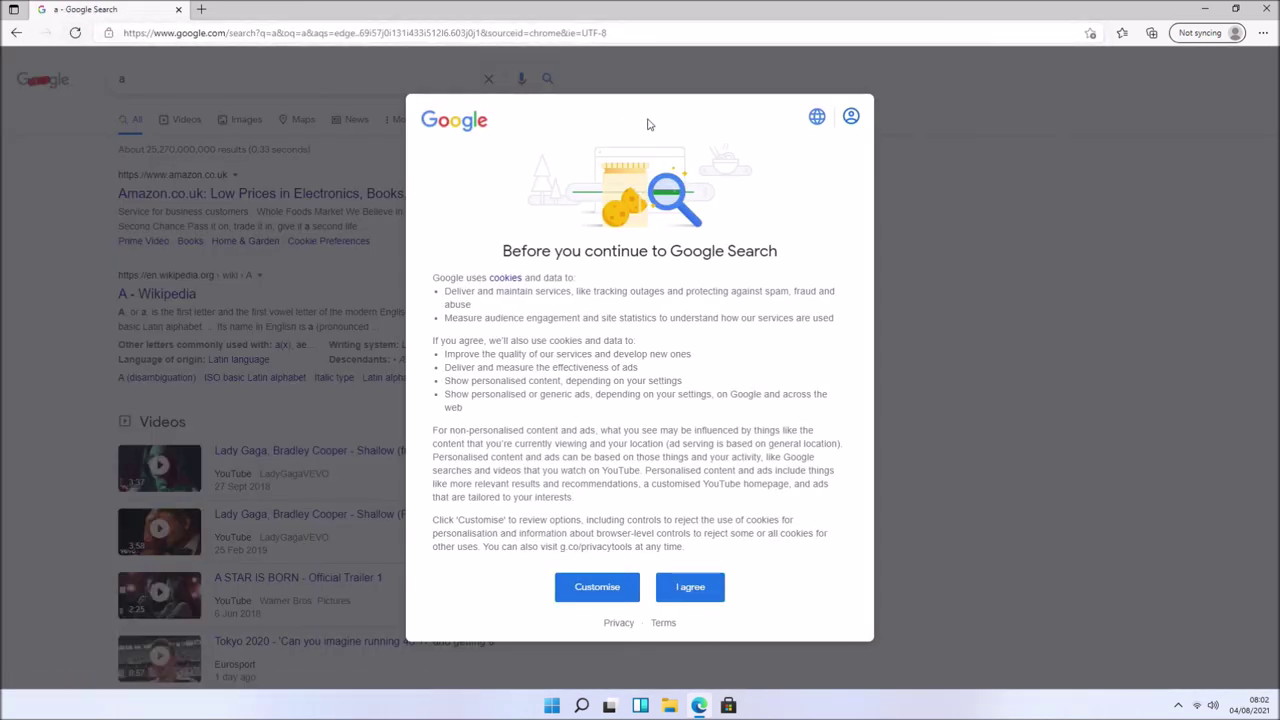
left_click(690, 587)
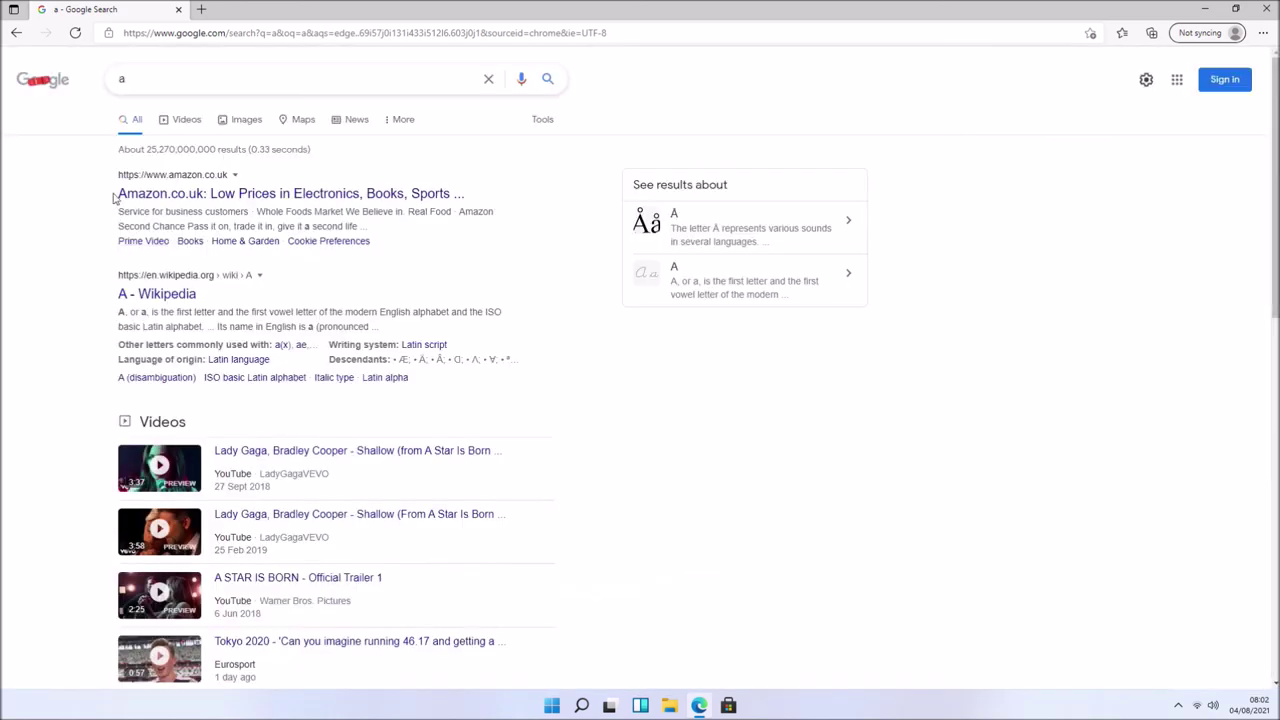
left_click(25, 32)
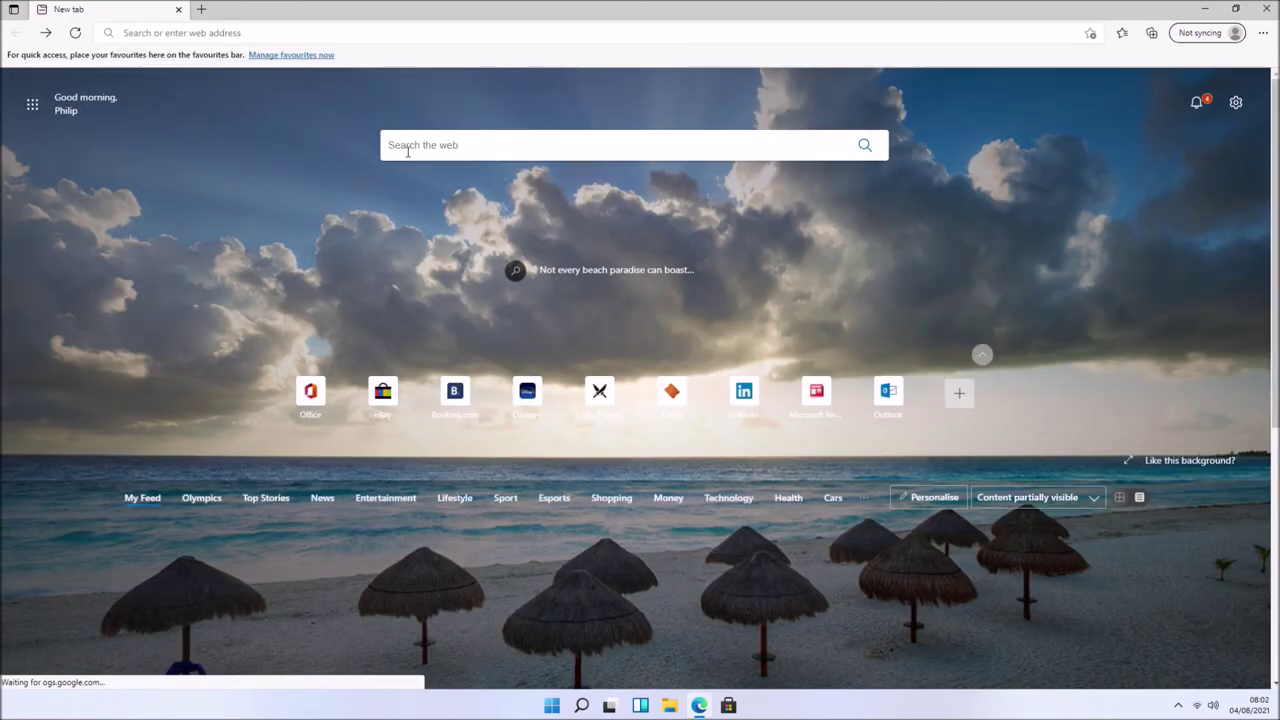
type("a")
key("Return")
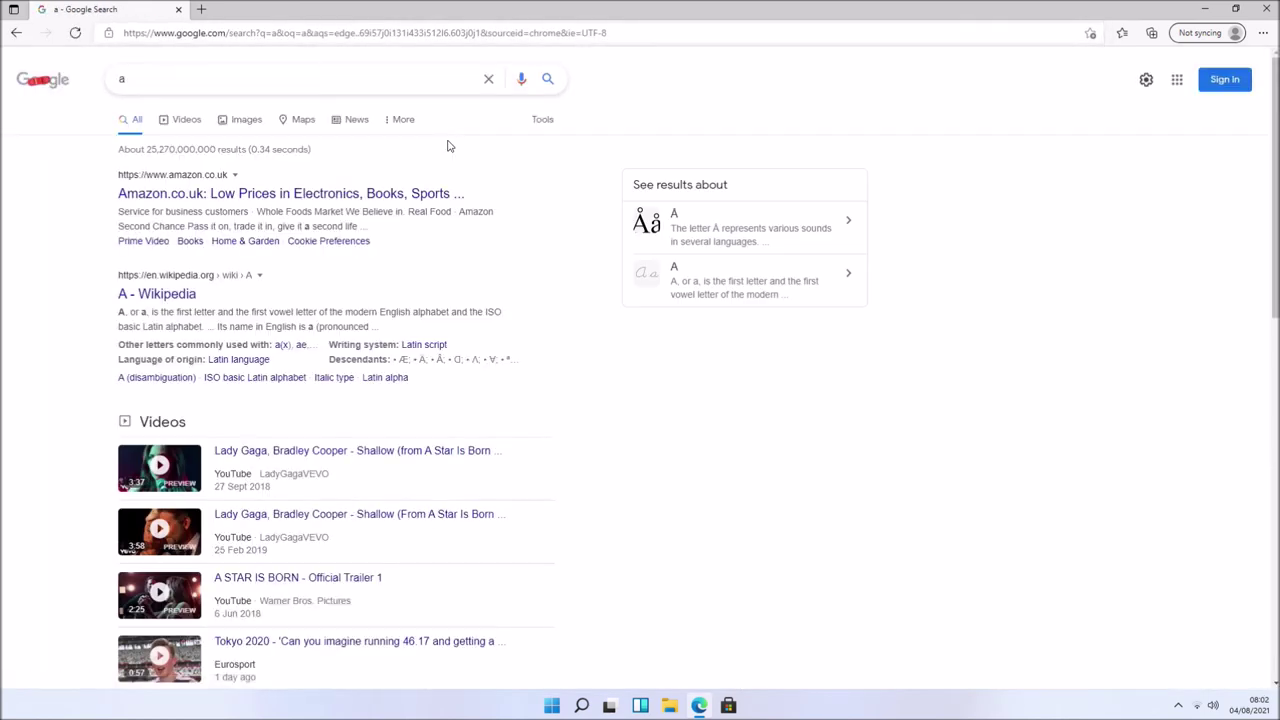
left_click(1265, 9)
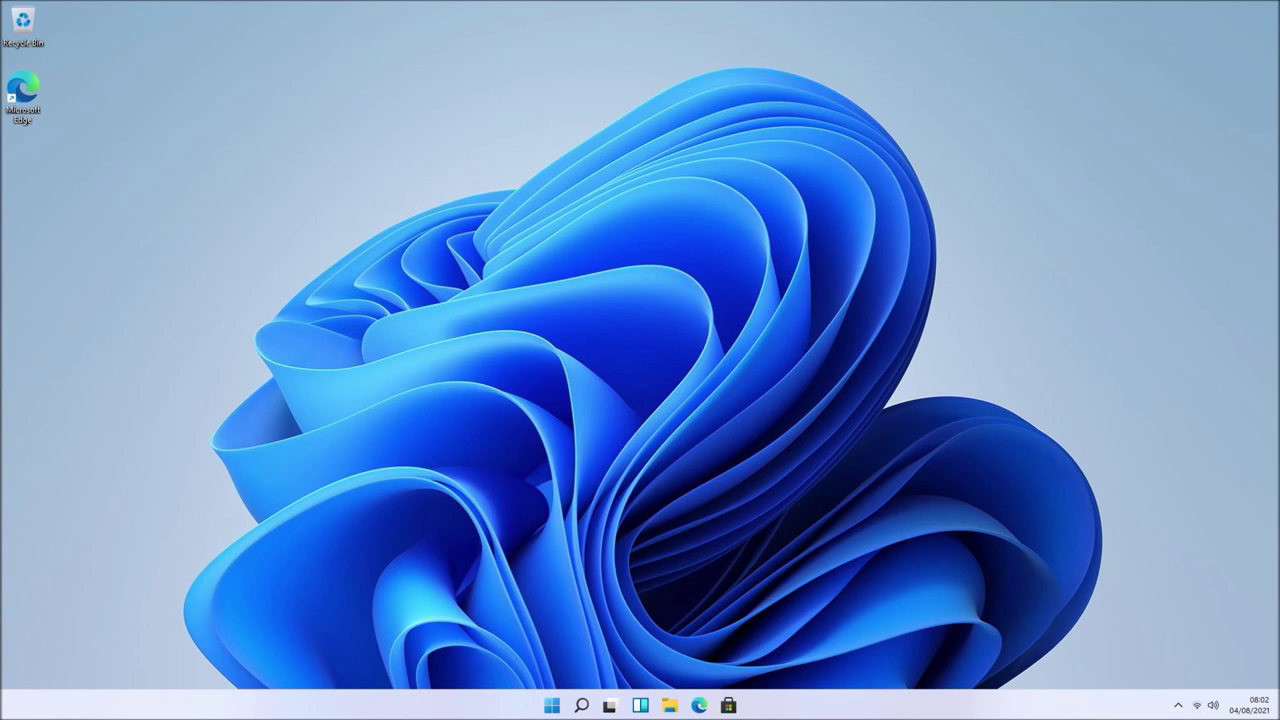
- Launch Feedback Hub from All apps and maximise its window
left_click(552, 705)
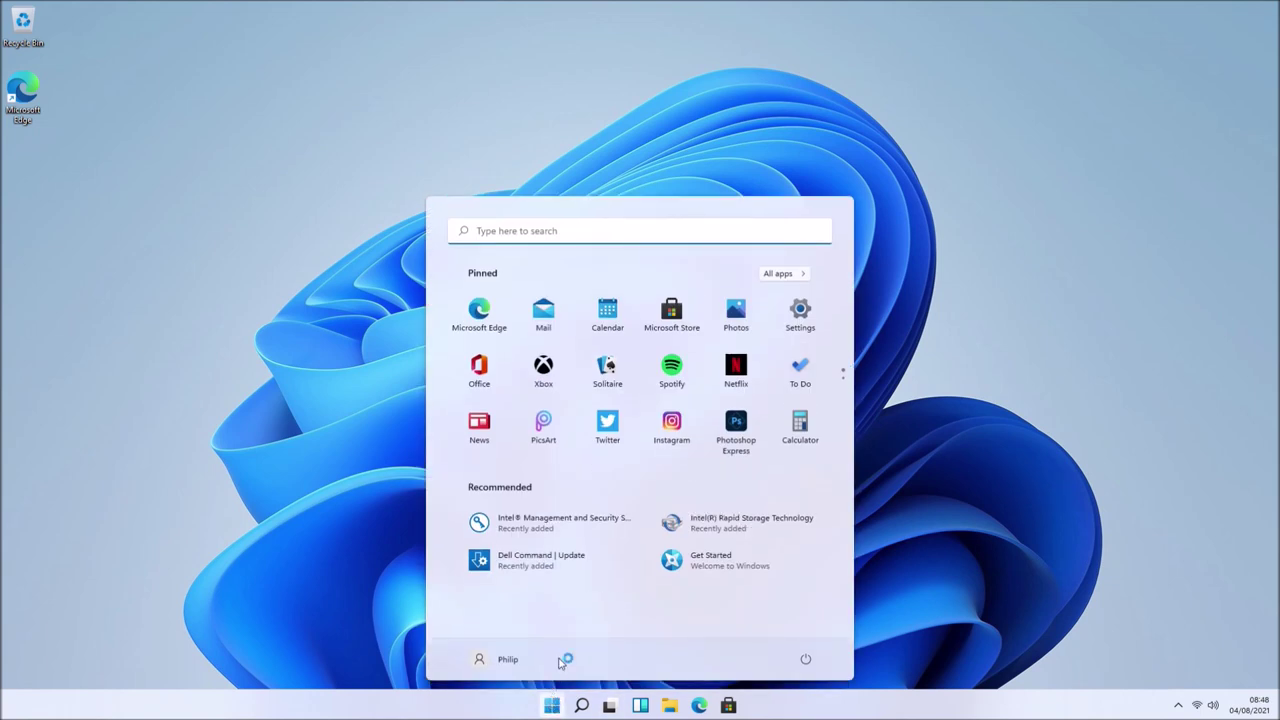
left_click(779, 274)
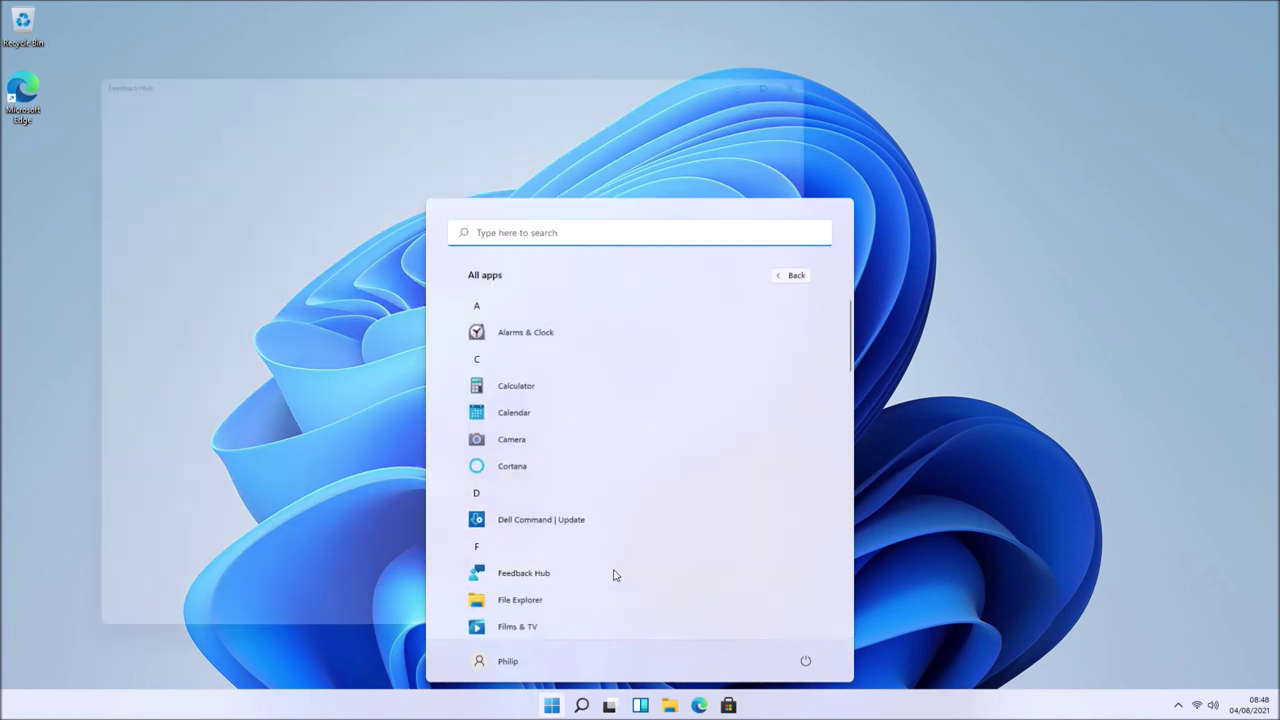
left_click(614, 572)
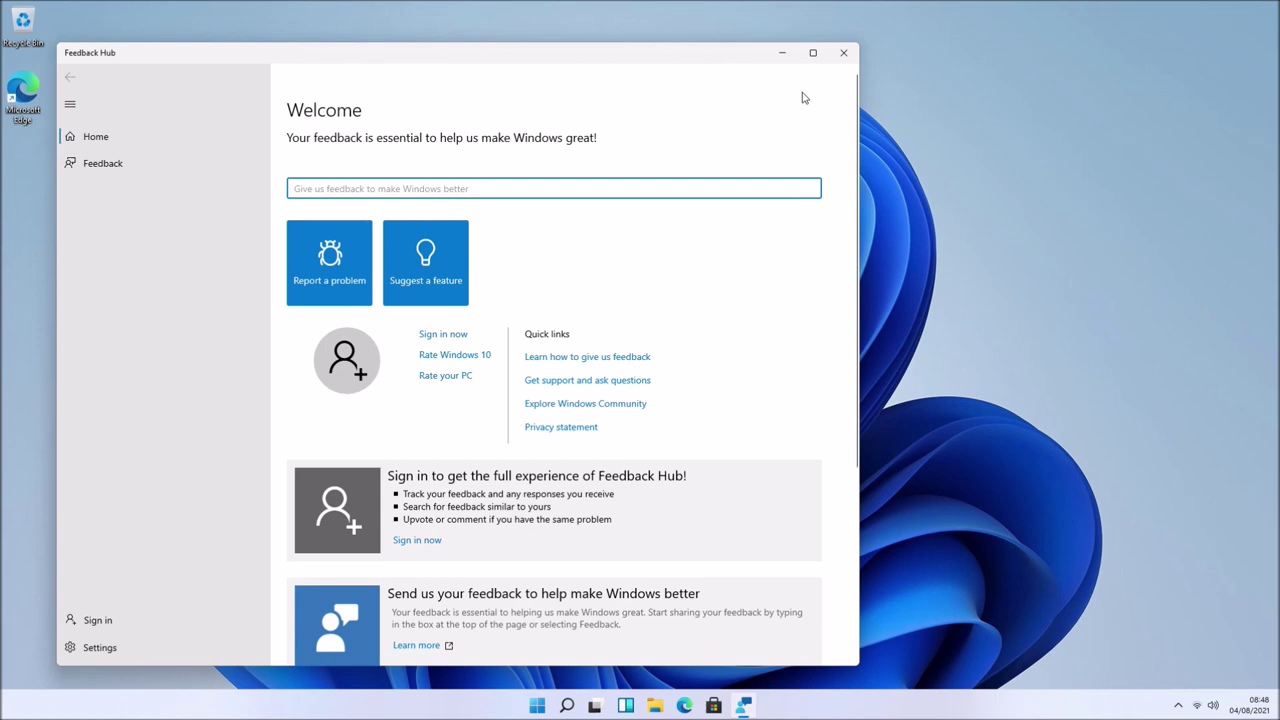
left_click(812, 52)
scroll(816, 66, "down", 2)
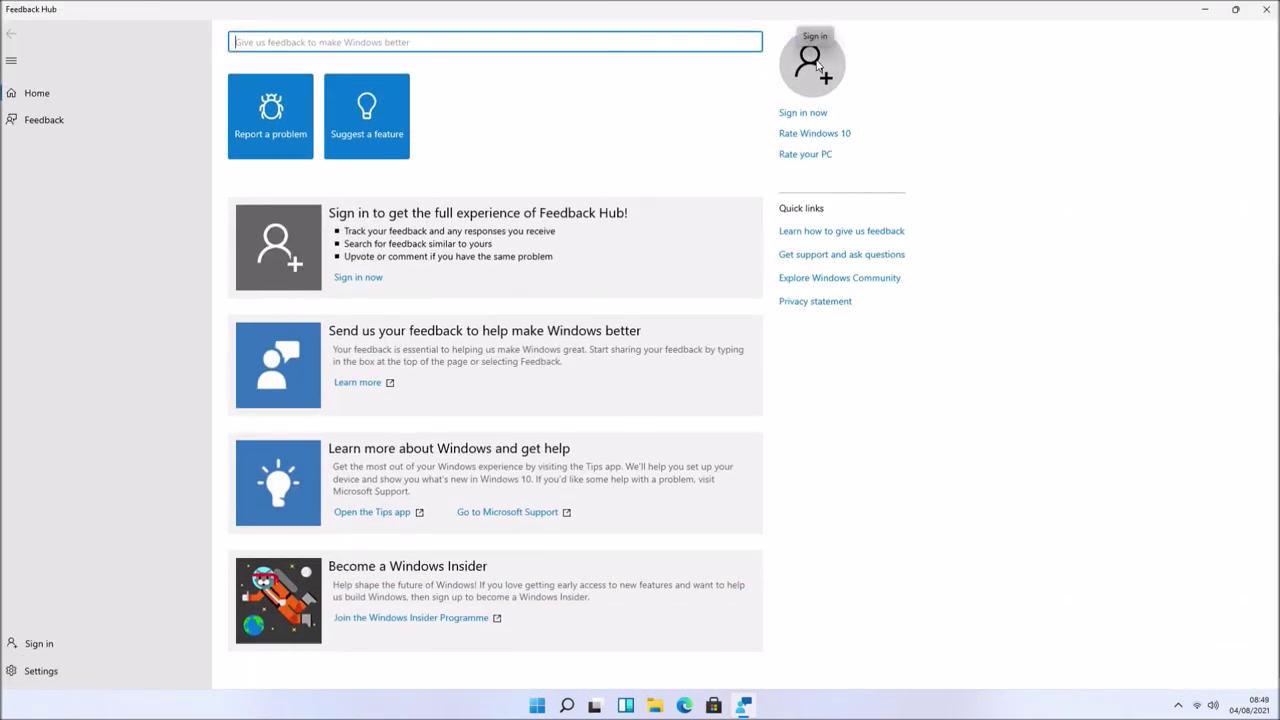
scroll(817, 66, "up", 2)
- Sign in with the listed Microsoft account, dismiss the welcome message, and start a new problem report
left_click(815, 212)
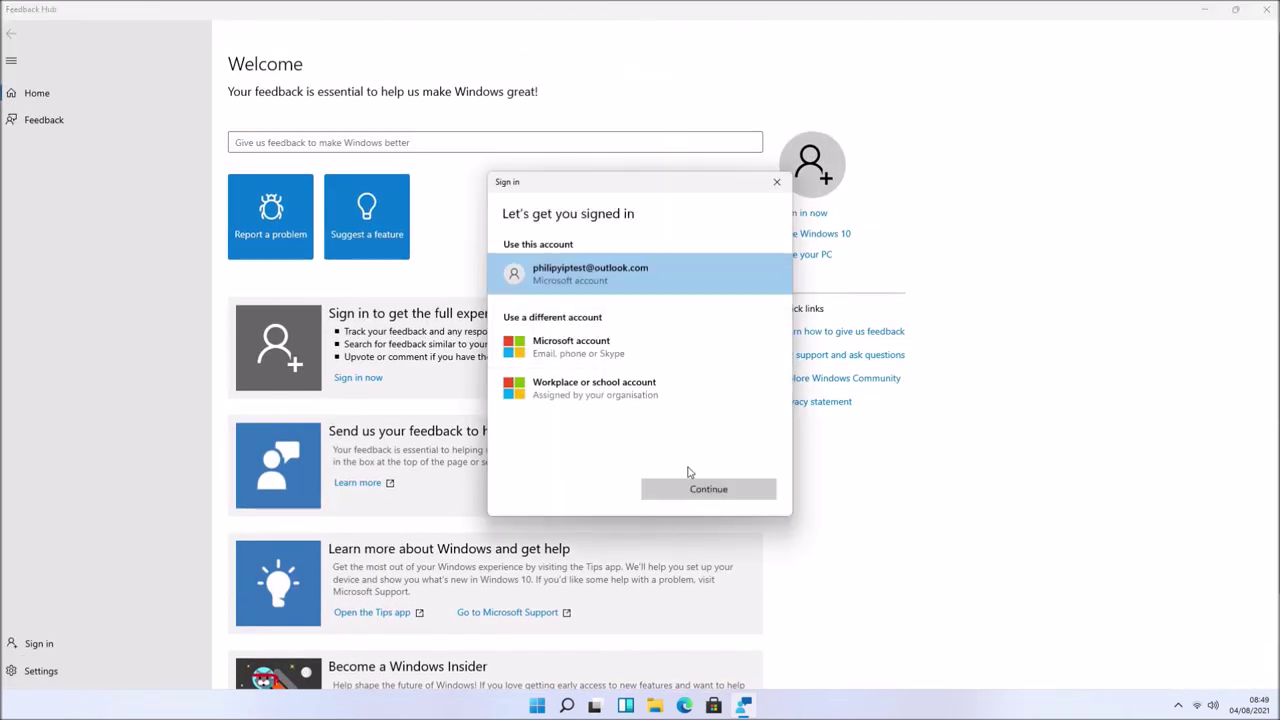
left_click(703, 491)
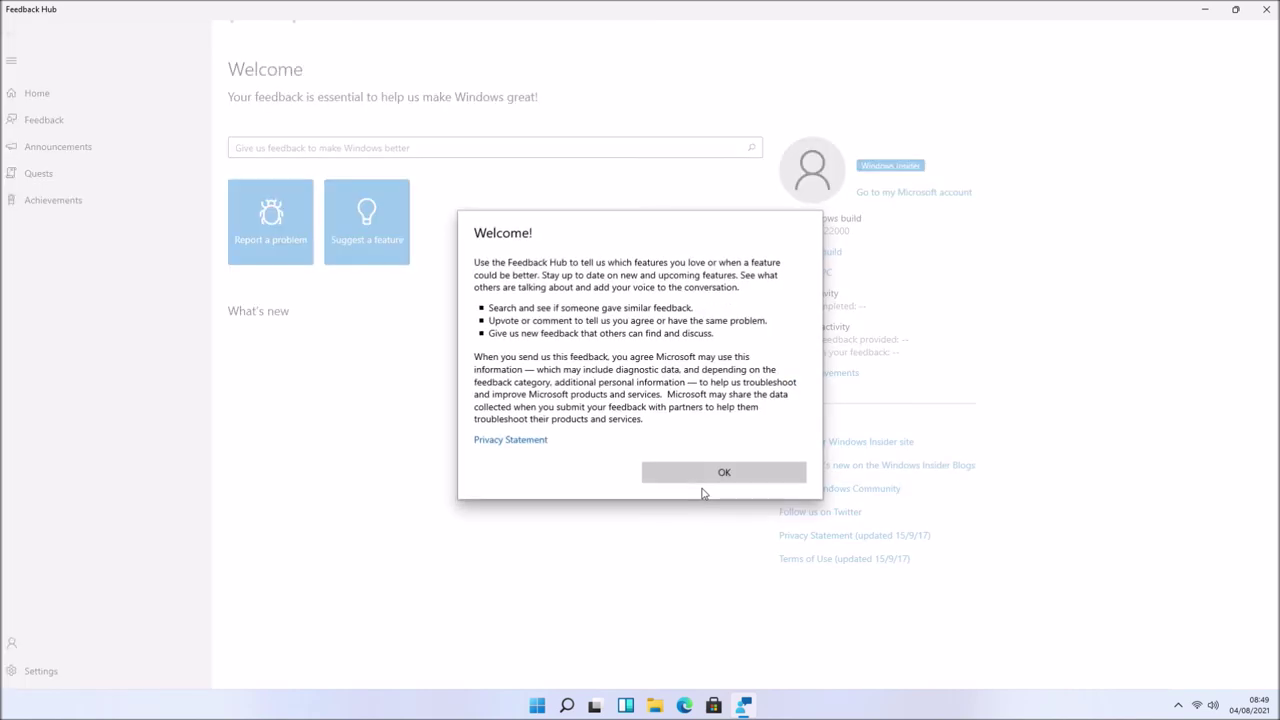
left_click(716, 472)
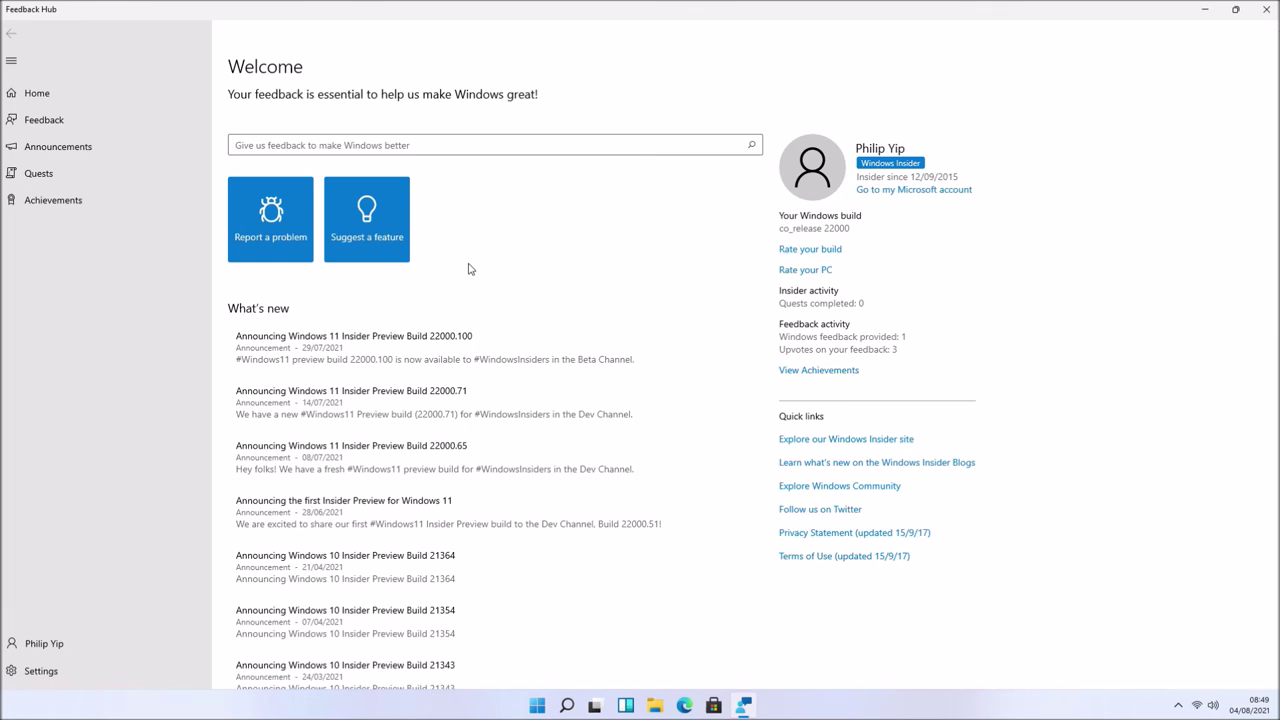
left_click(292, 240)
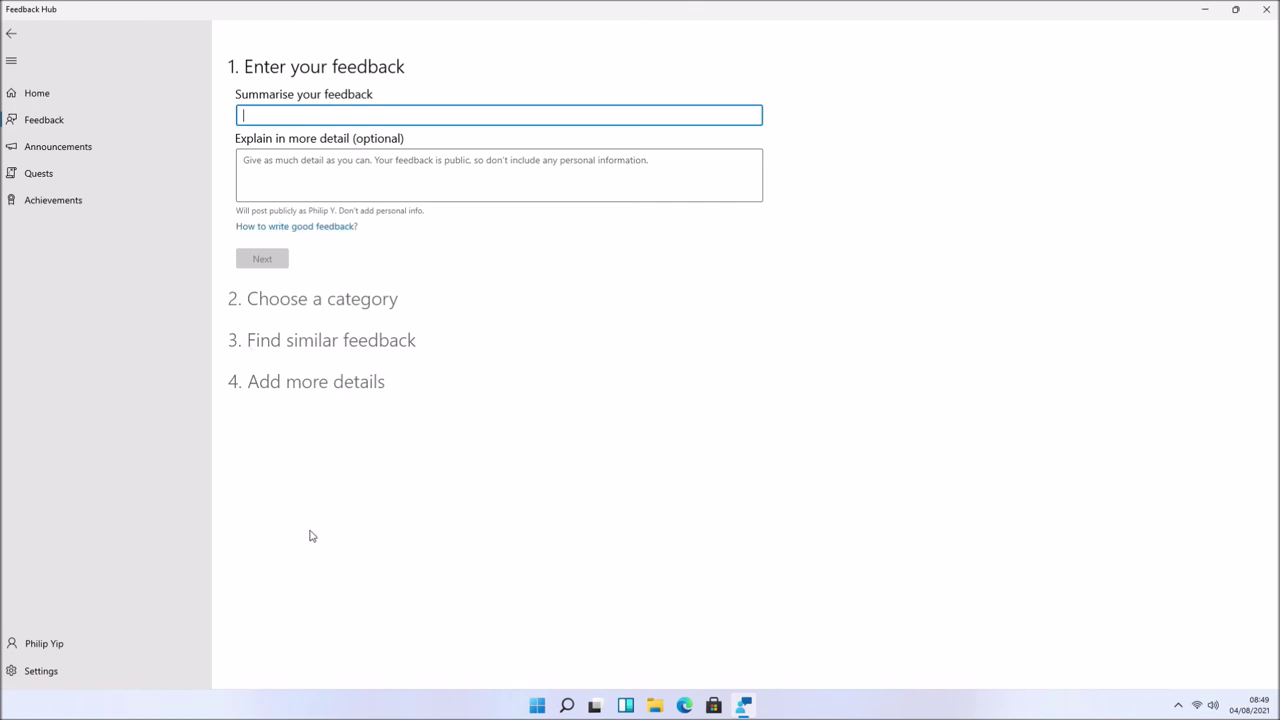
- Dismiss the widgets panel and launch Microsoft Edge from the taskbar to a new tab
left_click(626, 706)
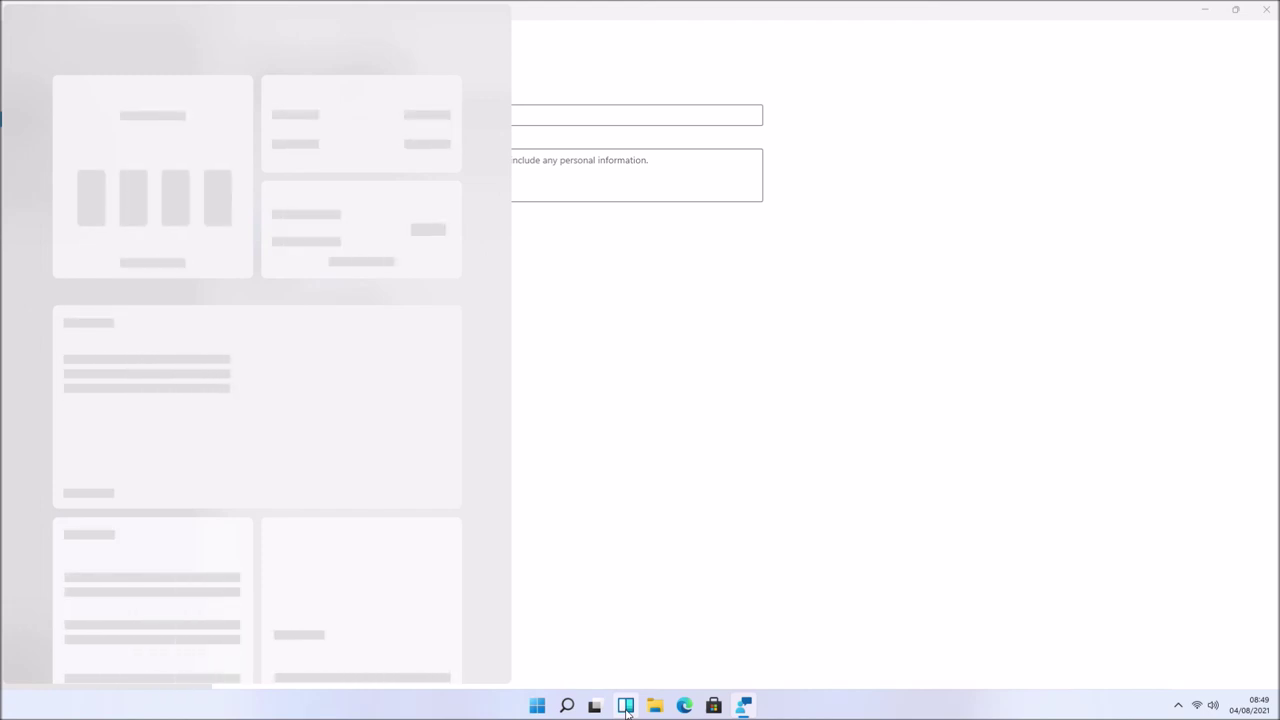
mouse_move(597, 707)
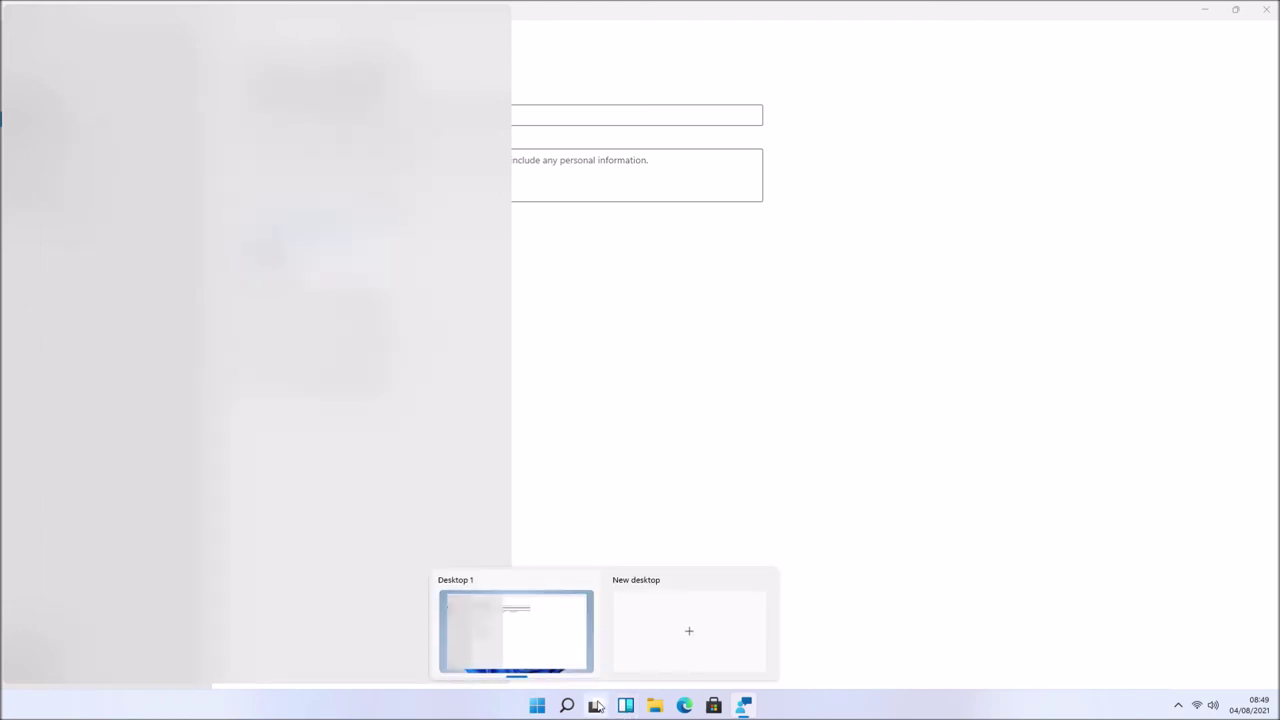
left_click(538, 706)
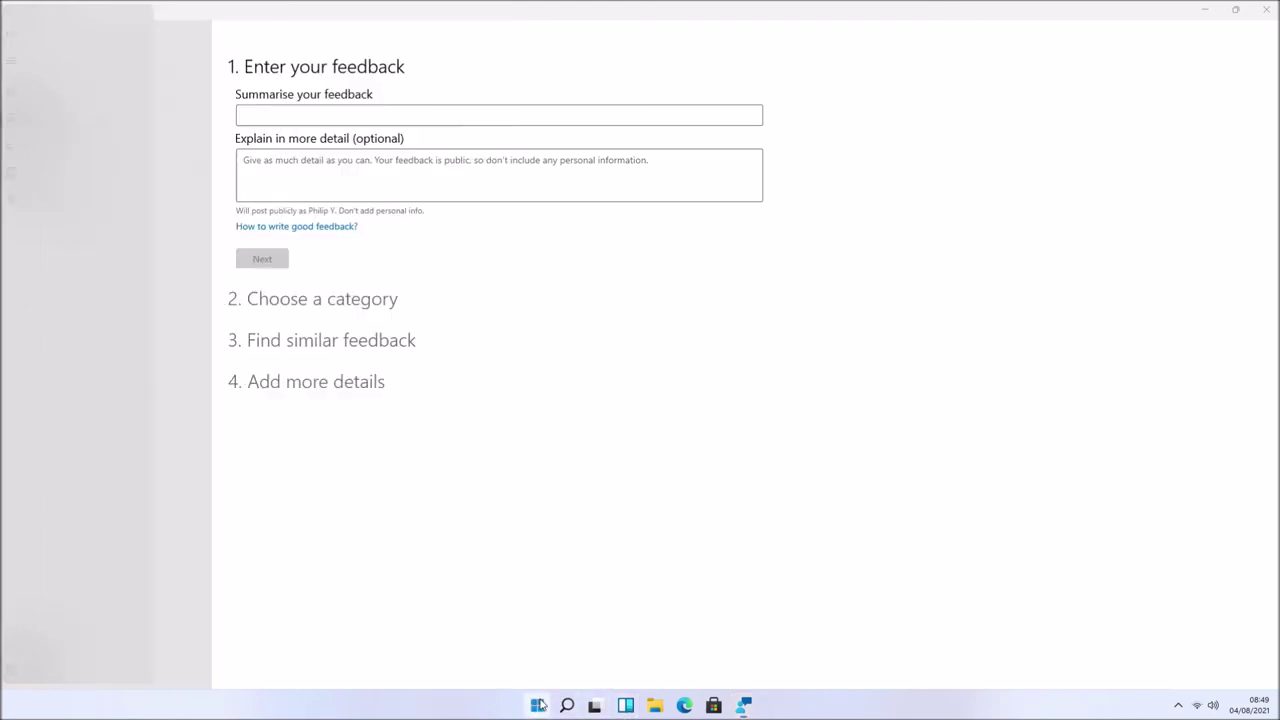
left_click(538, 706)
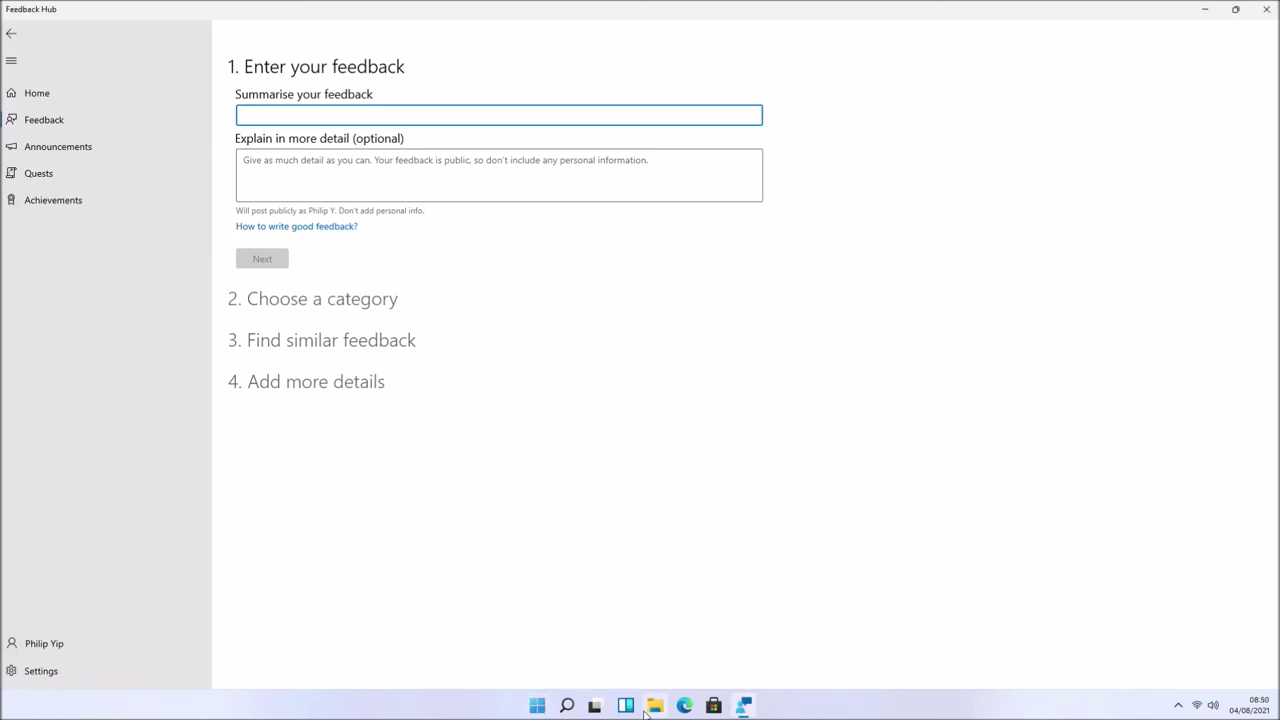
left_click(684, 706)
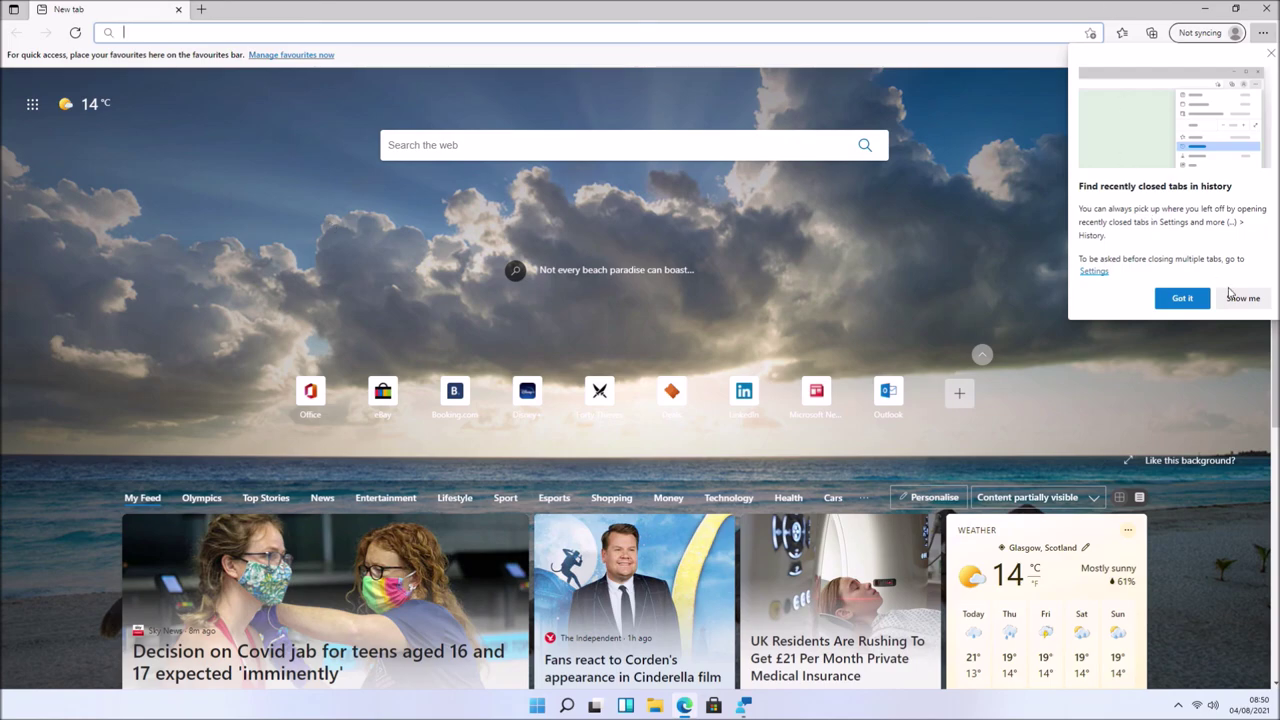
- Dismiss the recently-closed-tabs tip and reopen Microsoft Edge
left_click(1182, 298)
left_click(1265, 8)
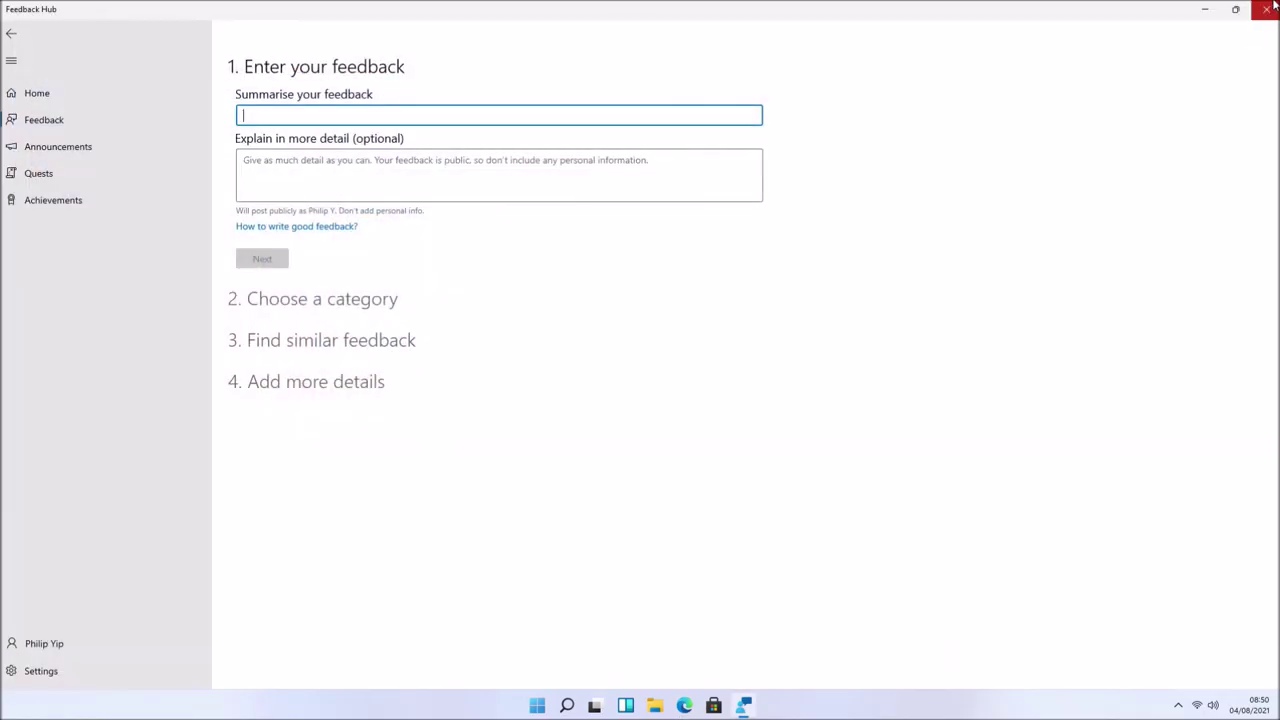
left_click(686, 705)
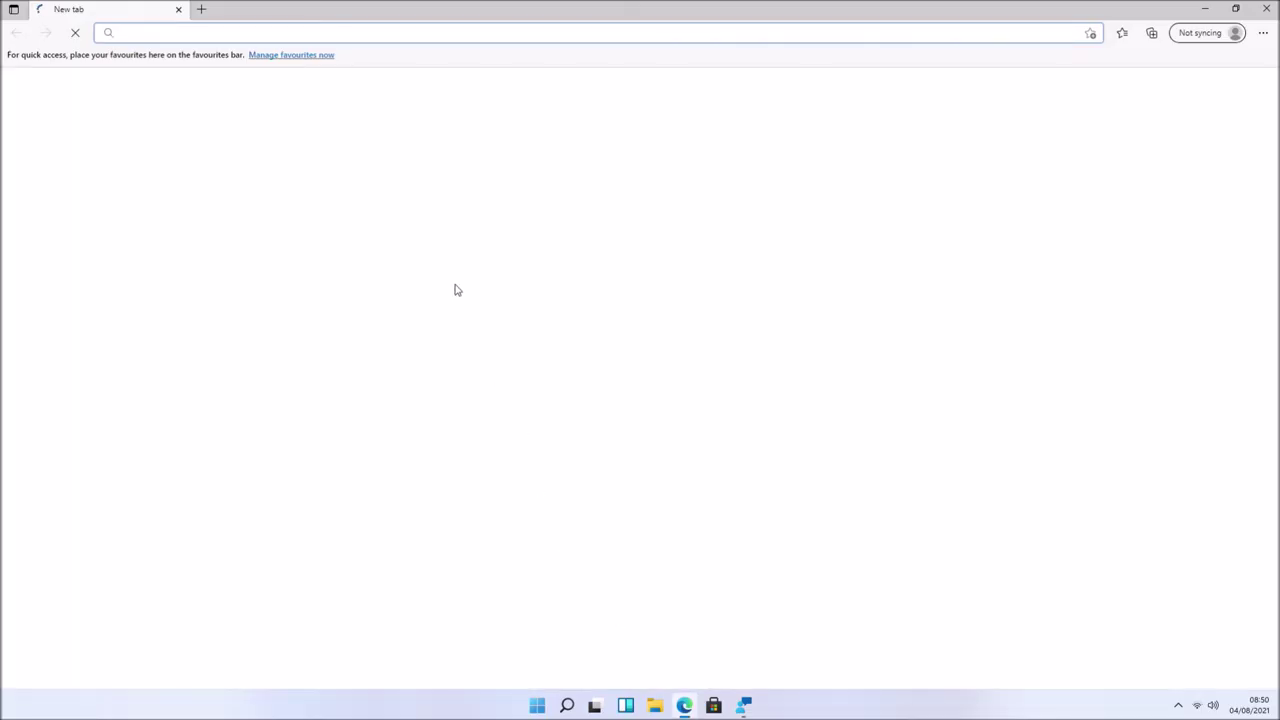
- Search the emoji panel for 'alpha', insert Greek α from language symbols, then minimise Edge
key("super+period")
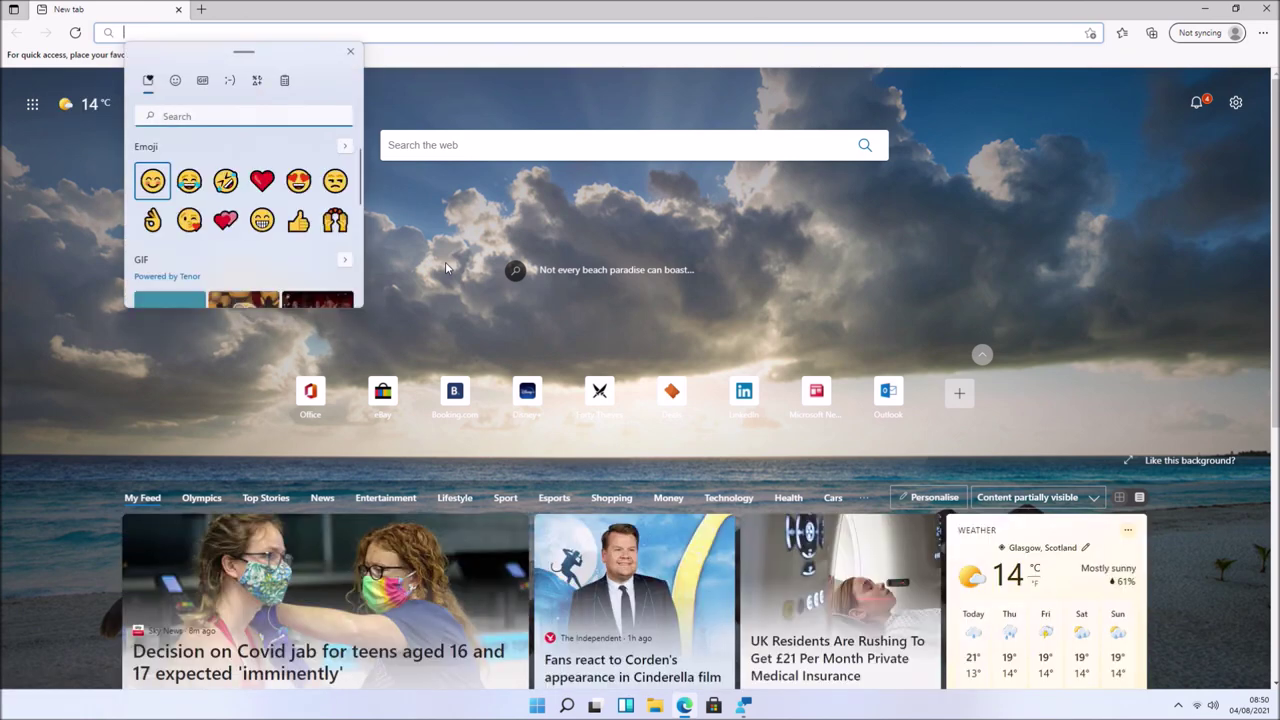
type("alpha")
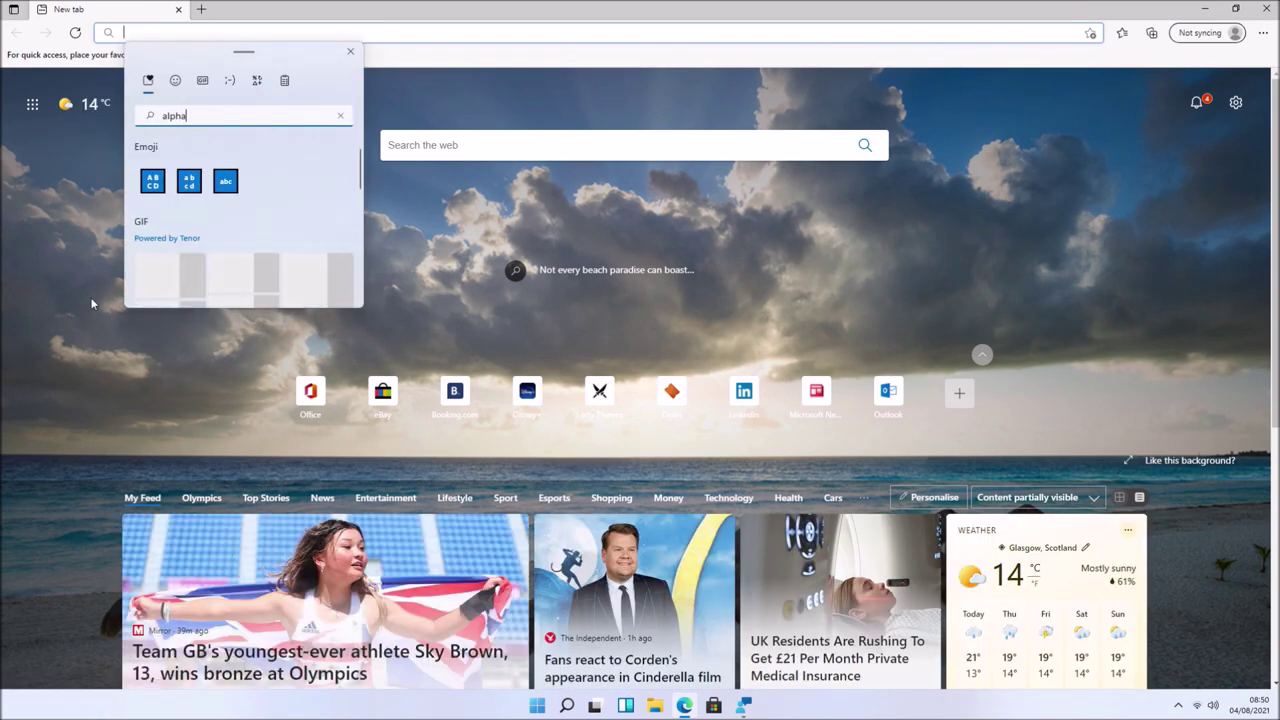
left_click(257, 82)
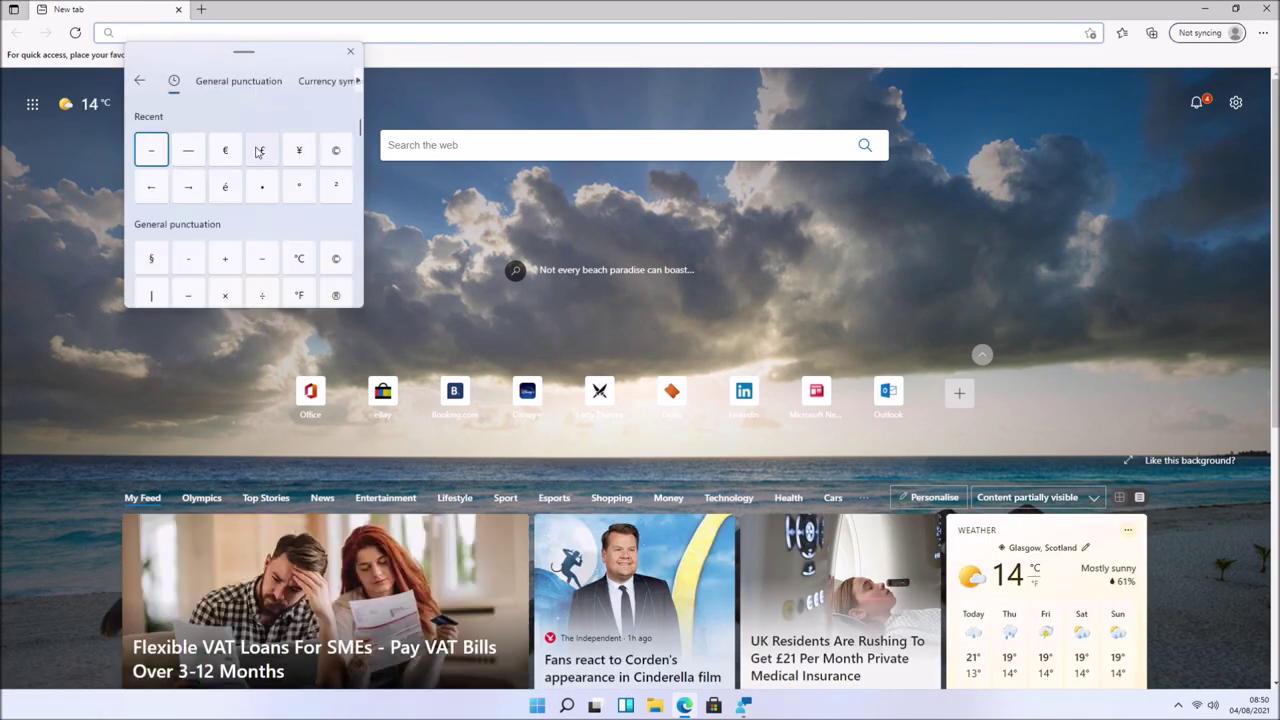
left_click(359, 85)
left_click(359, 85)
left_click(314, 81)
left_click(188, 149)
left_click(1201, 11)
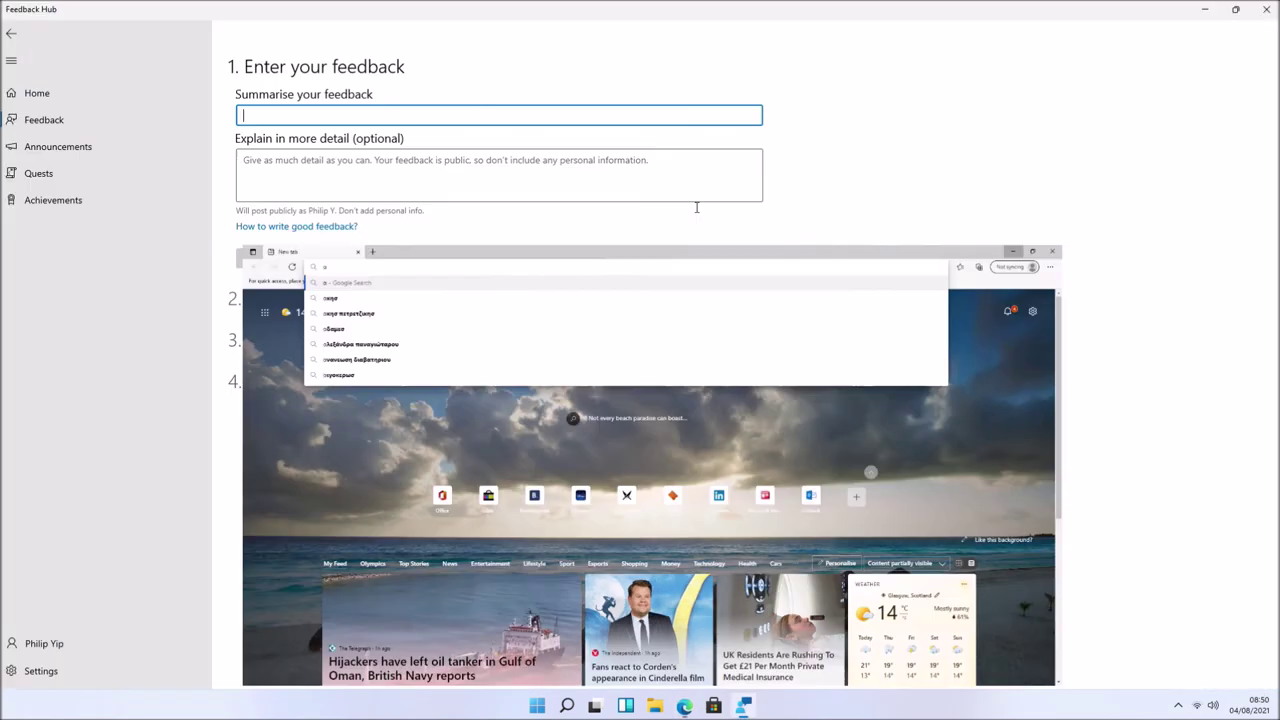
- Enter the summary 'Emoji Panel Search' and a description of the emoji symbols search problem
type("Emoji Panel Search")
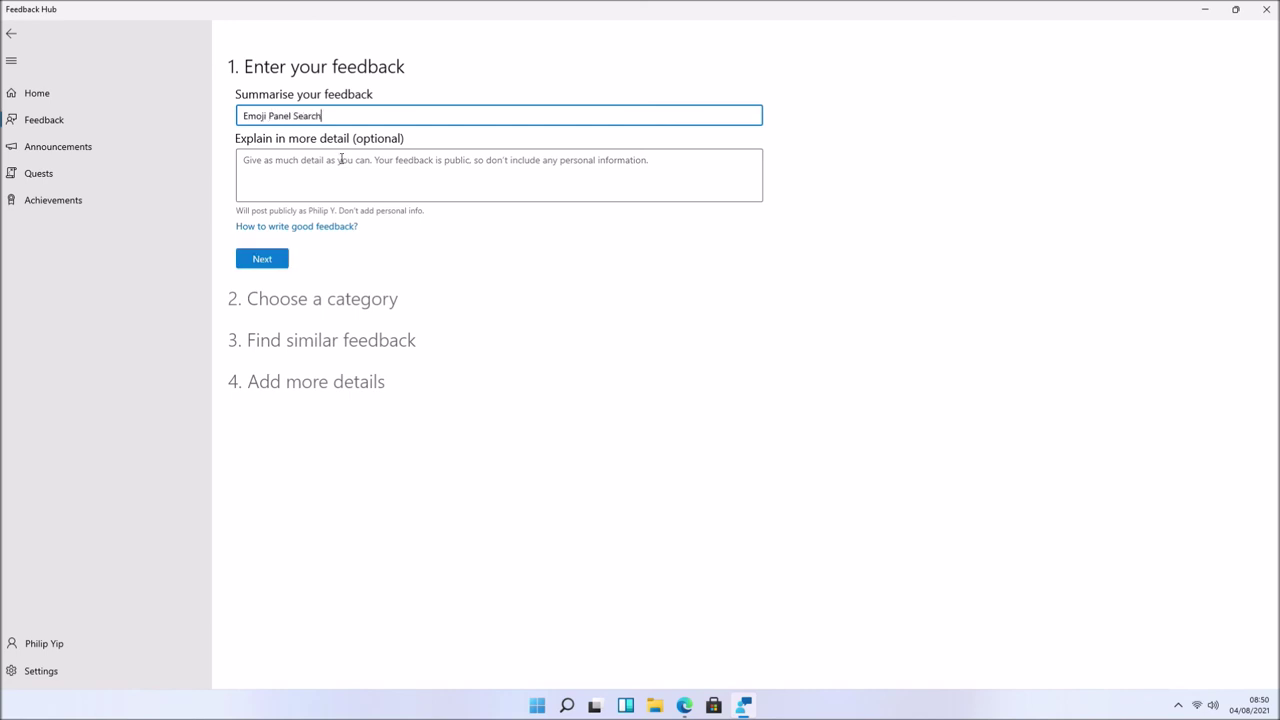
left_click(337, 187)
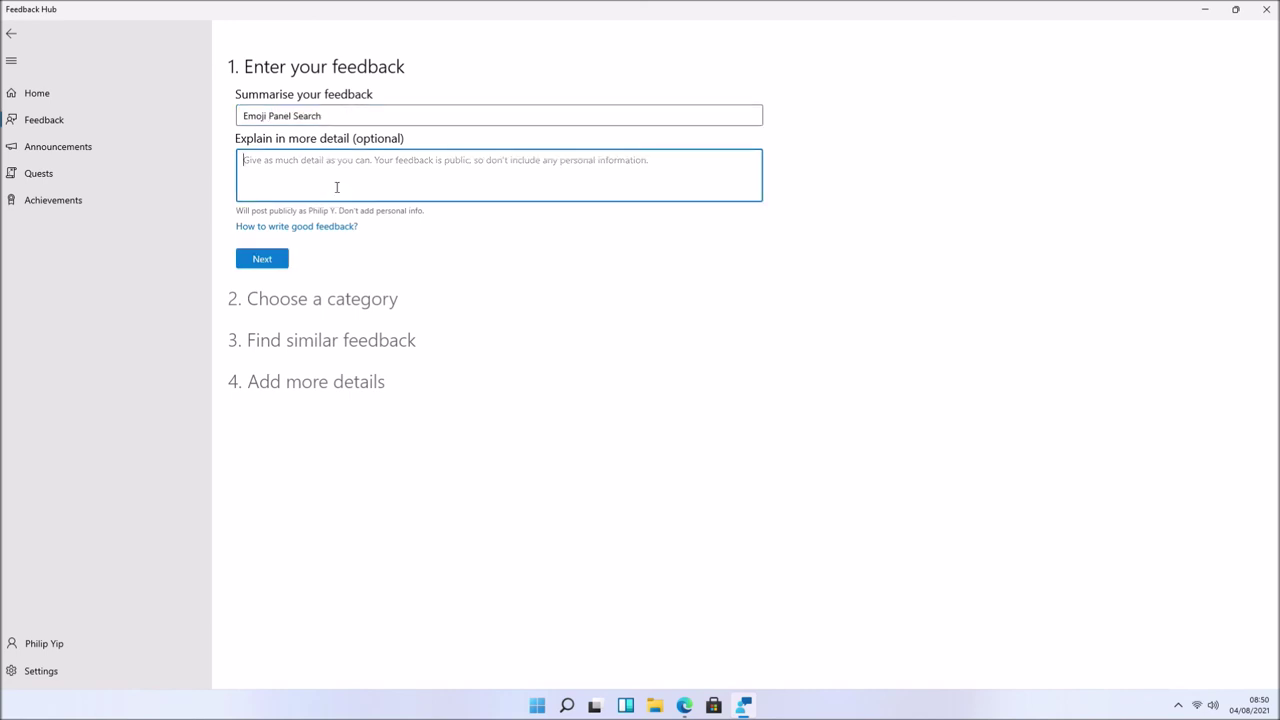
type("The emoji Panel Search doesn't find")
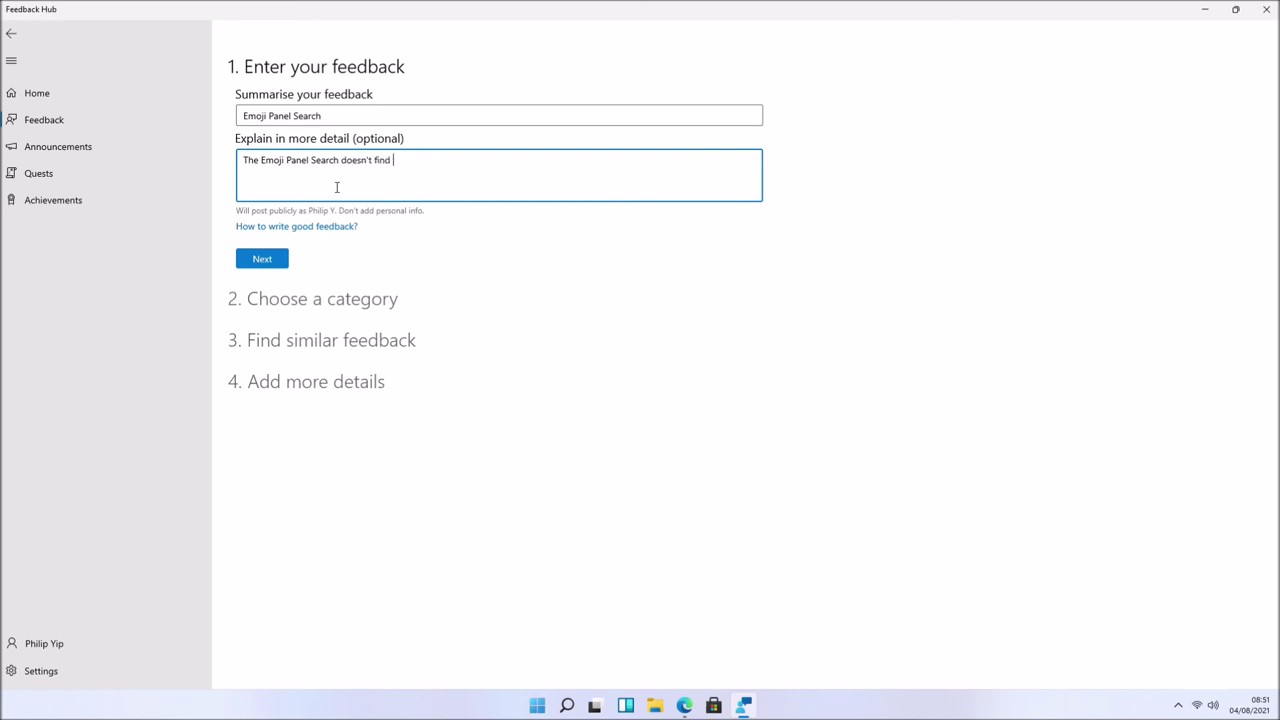
type("bols for example Greek letters.")
left_click(261, 258)
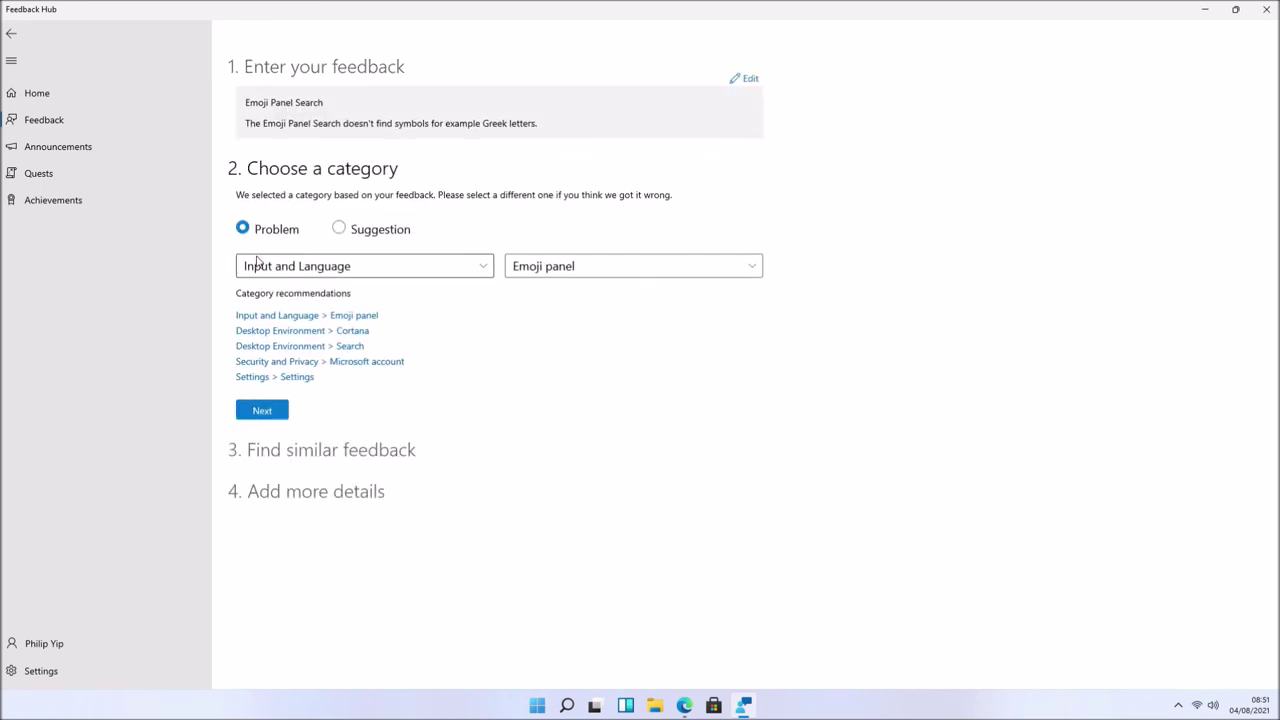
- Keep the Input and Language > Emoji panel category and continue as new feedback
left_click(282, 410)
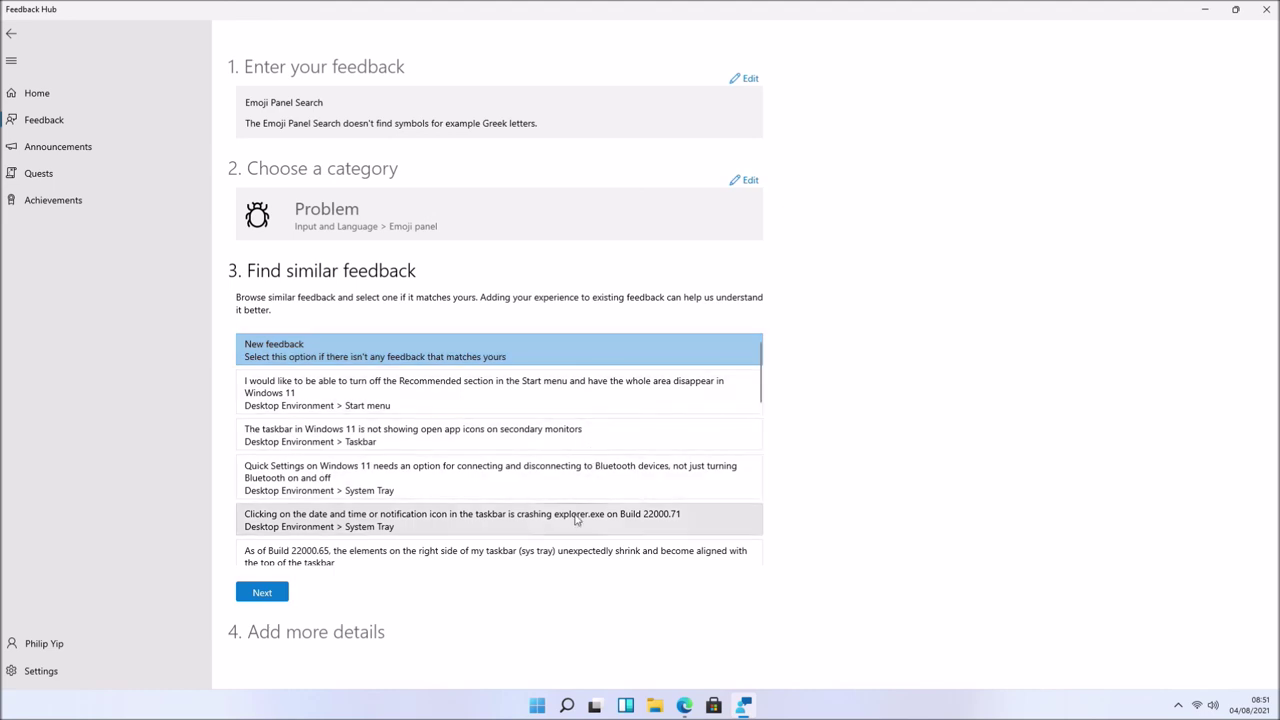
scroll(571, 523, "down", 5)
scroll(571, 523, "down", 3)
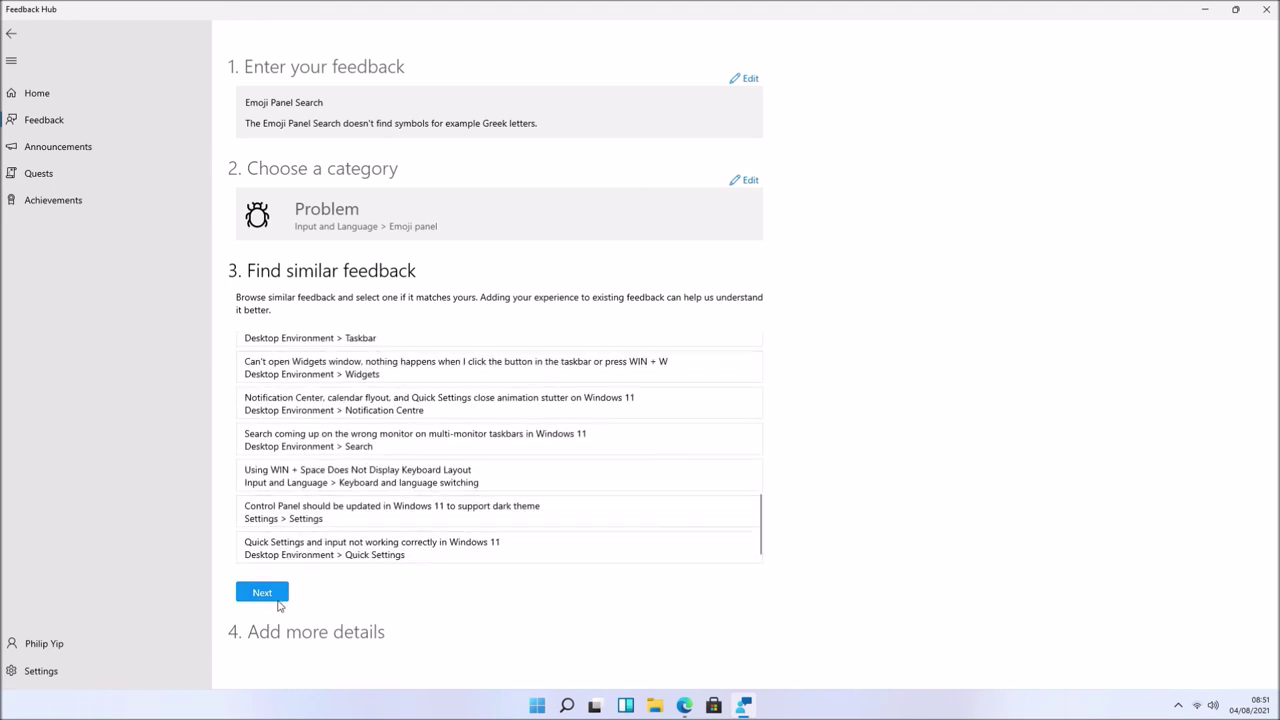
left_click(263, 592)
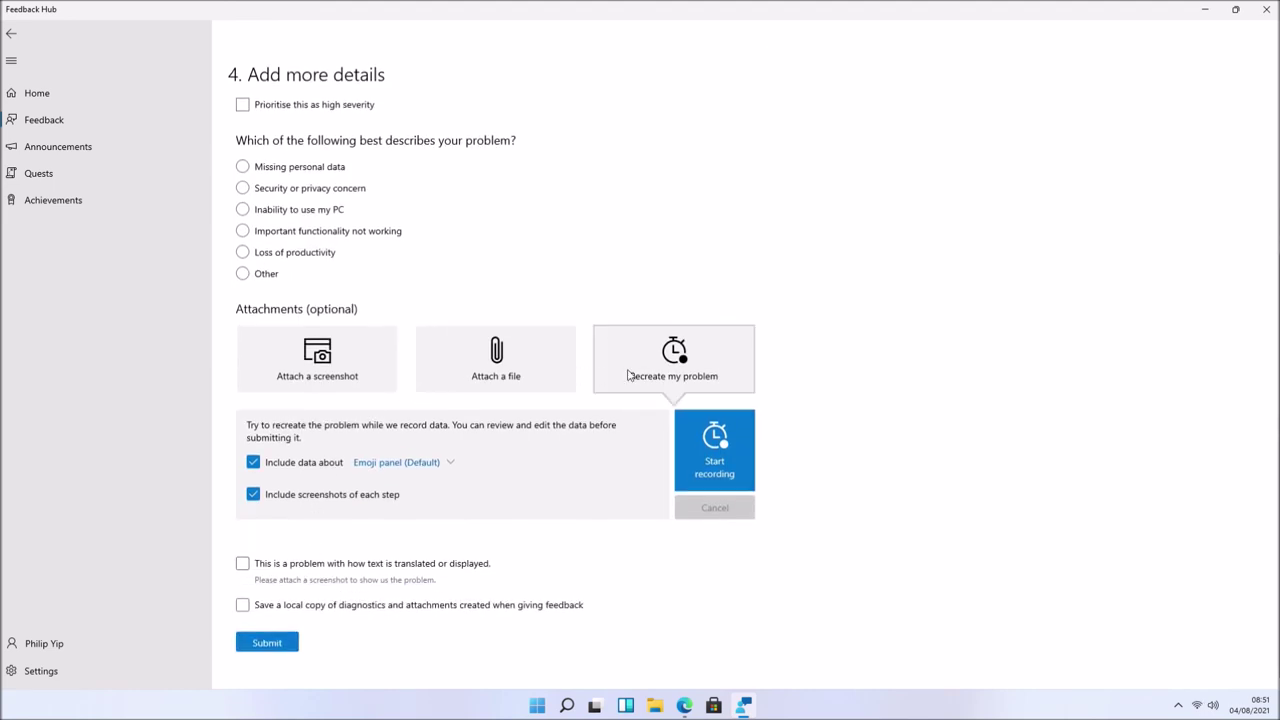
- Mark the issue 'Important functionality not working' and start recording while switching to Edge
left_click(629, 375)
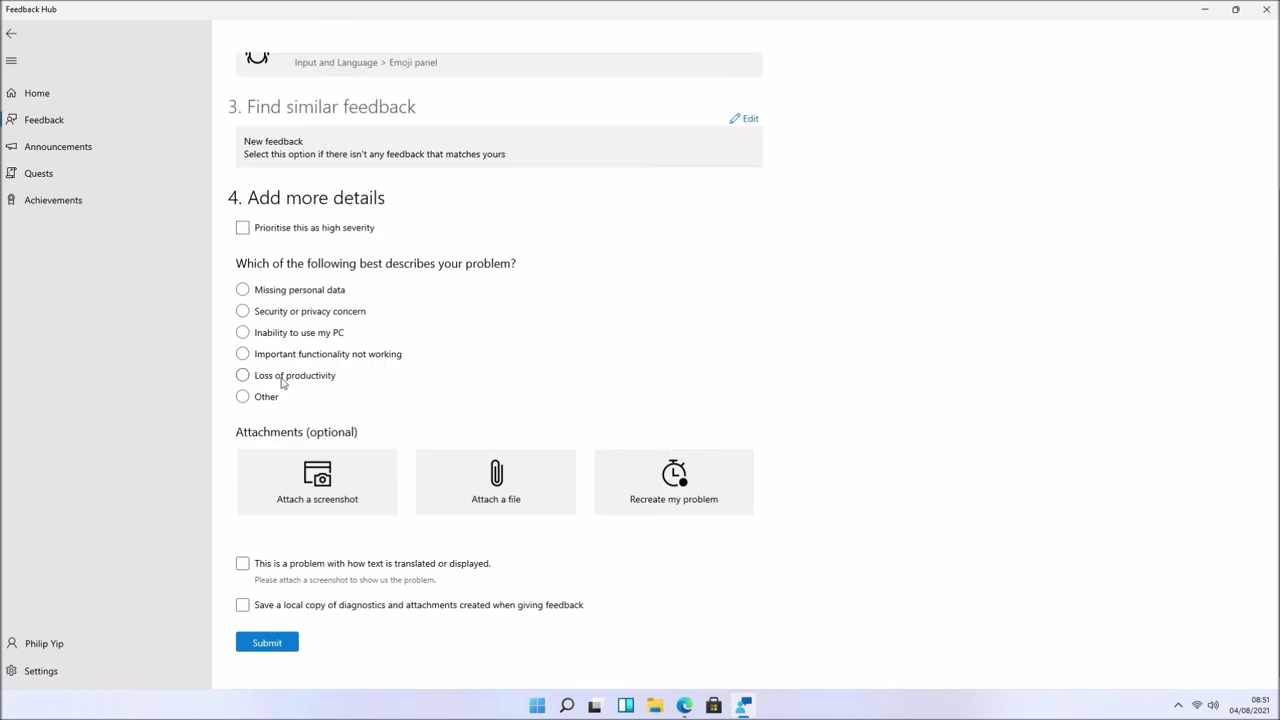
left_click(243, 354)
left_click(645, 514)
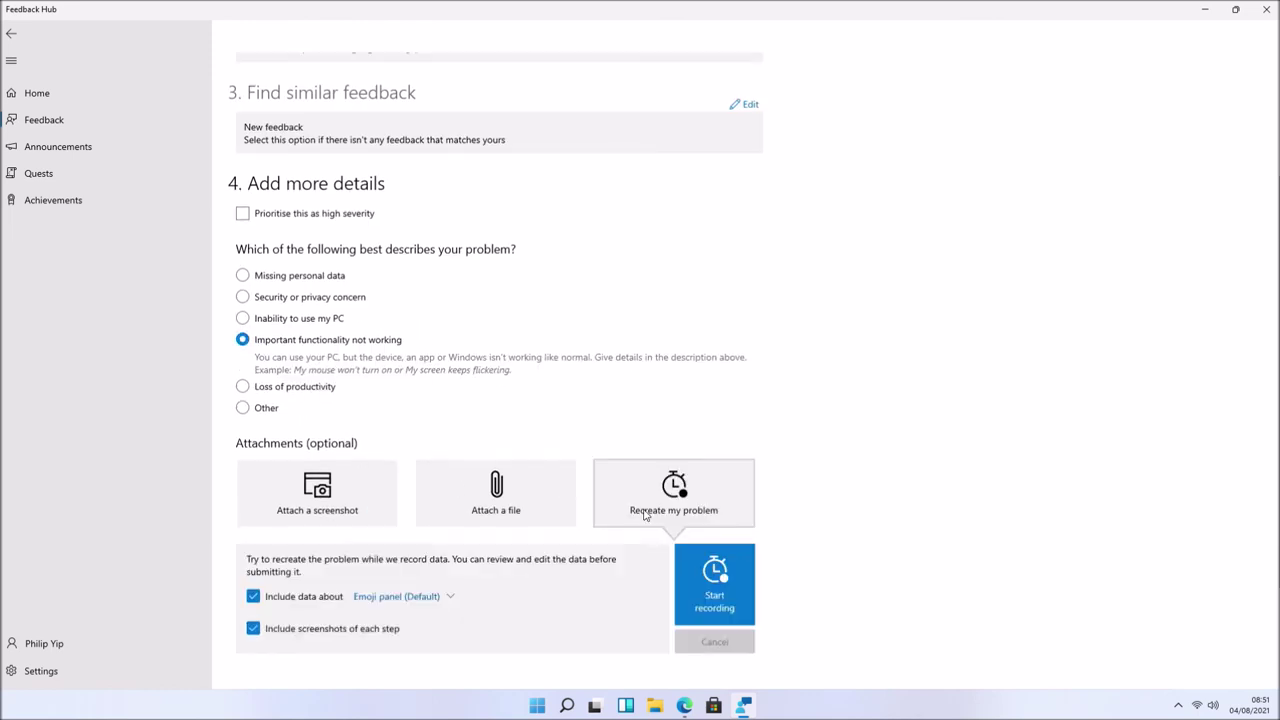
left_click(693, 564)
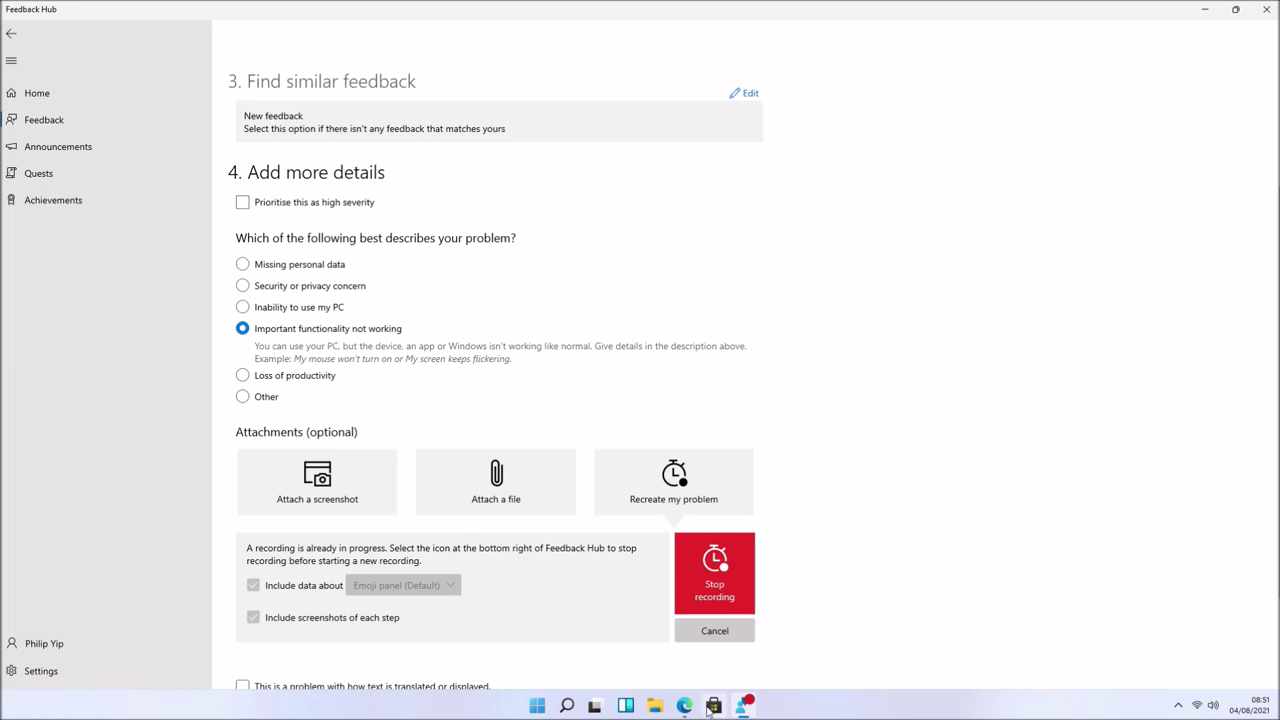
left_click(684, 706)
- Search the emoji panel for 'beta' and insert Greek β after the α from language symbols
type("o")
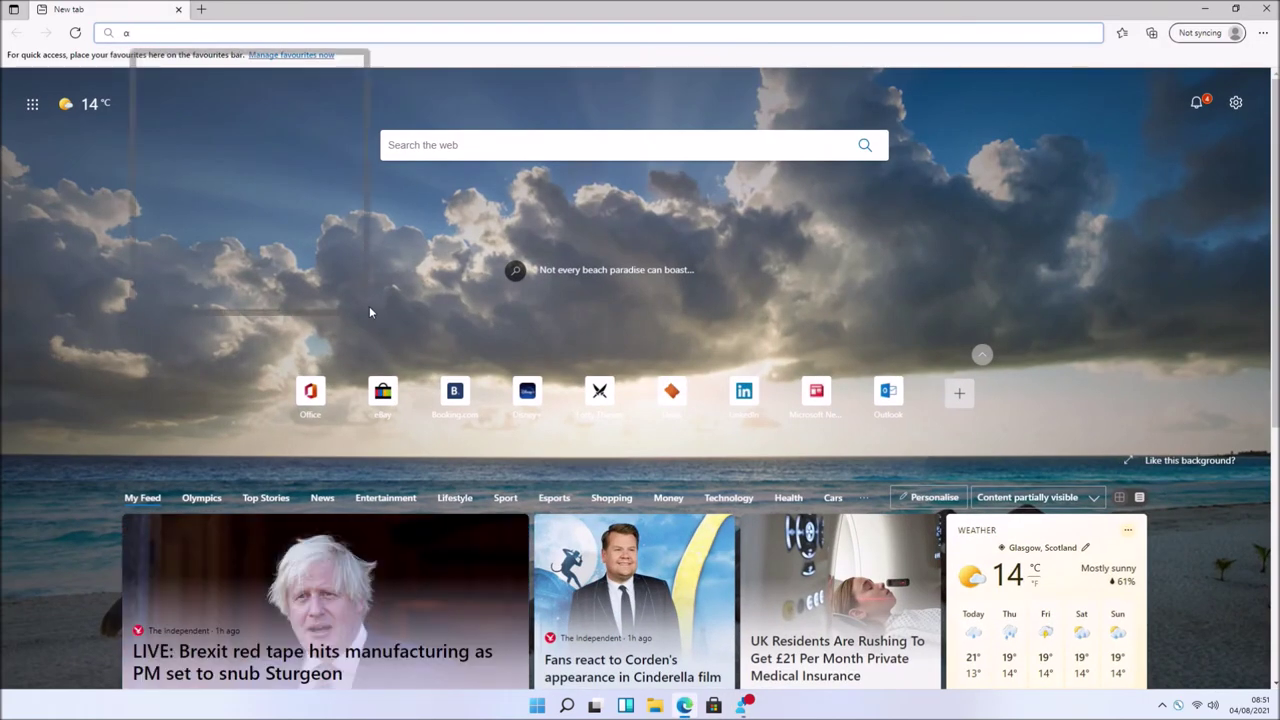
key("super+period")
type("beta")
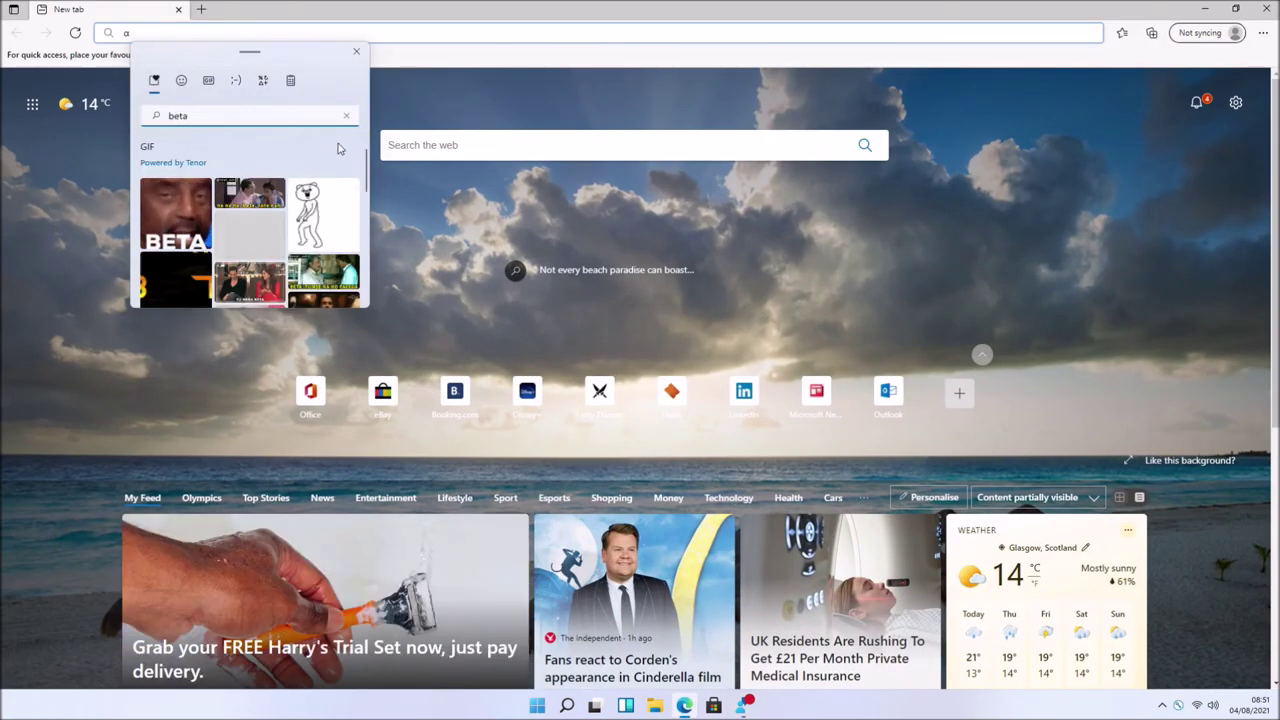
left_click(340, 147)
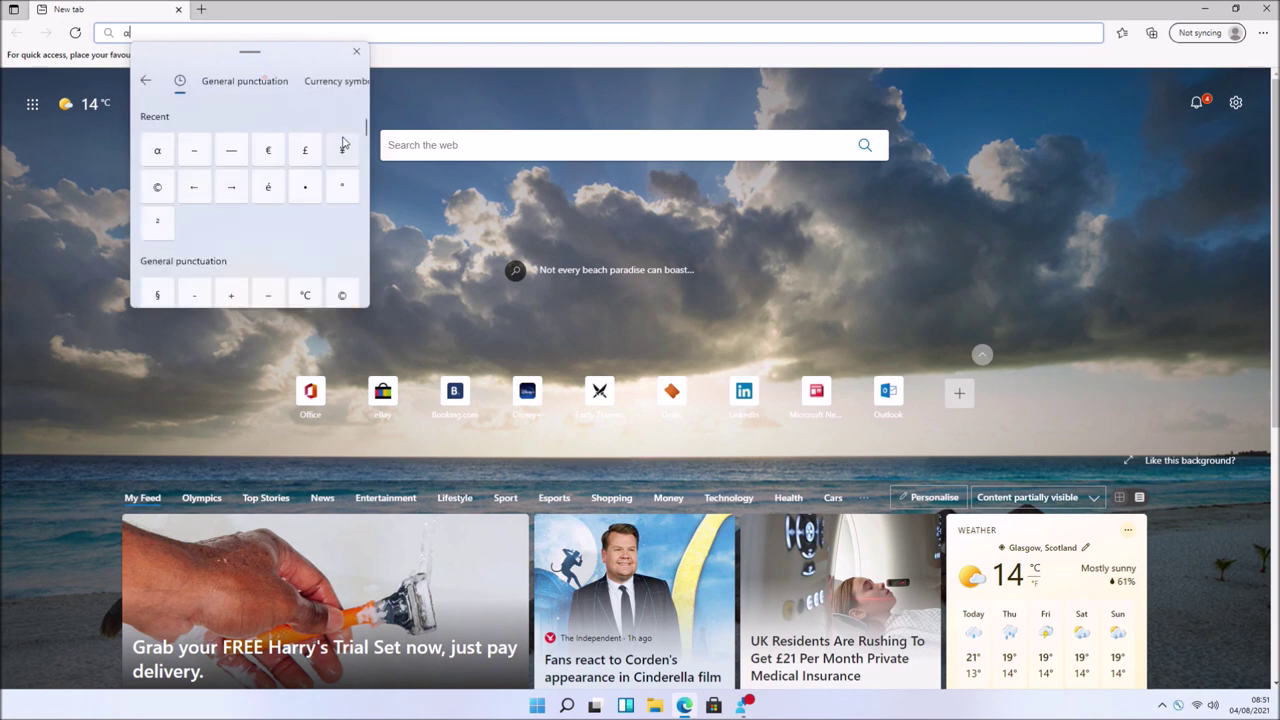
left_click(357, 81)
left_click(360, 84)
left_click(360, 84)
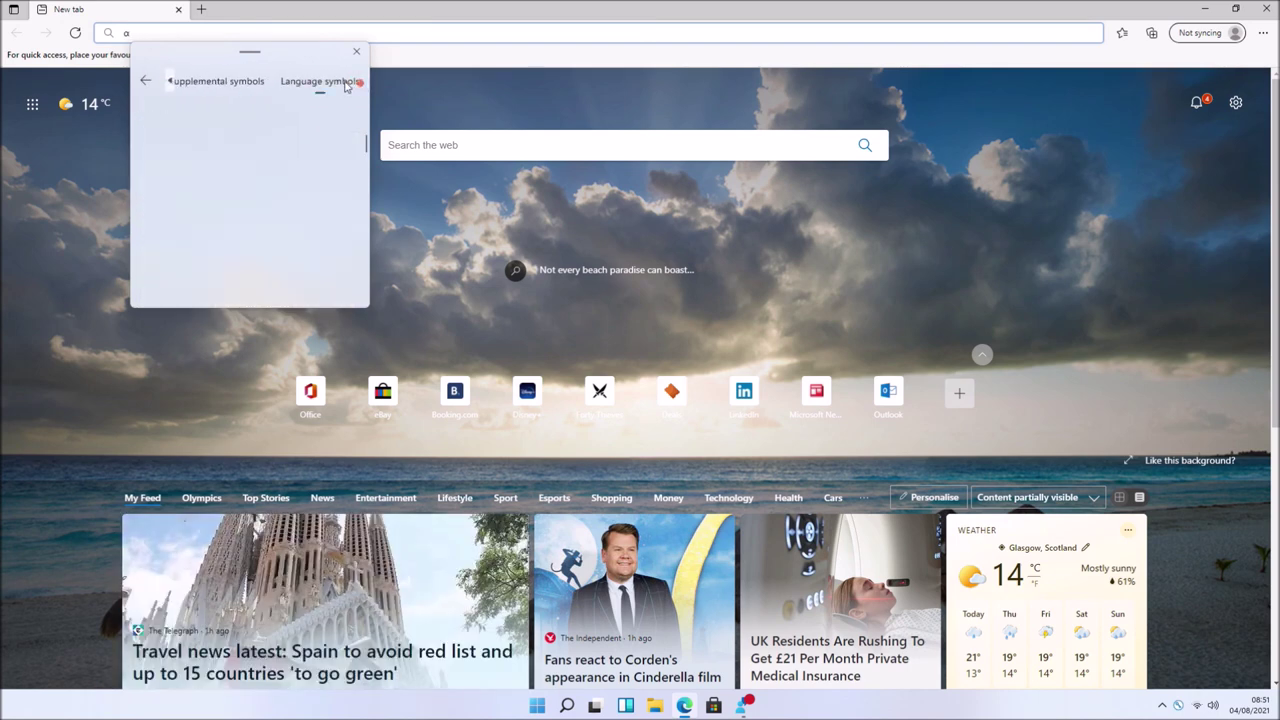
left_click(194, 186)
key("Escape")
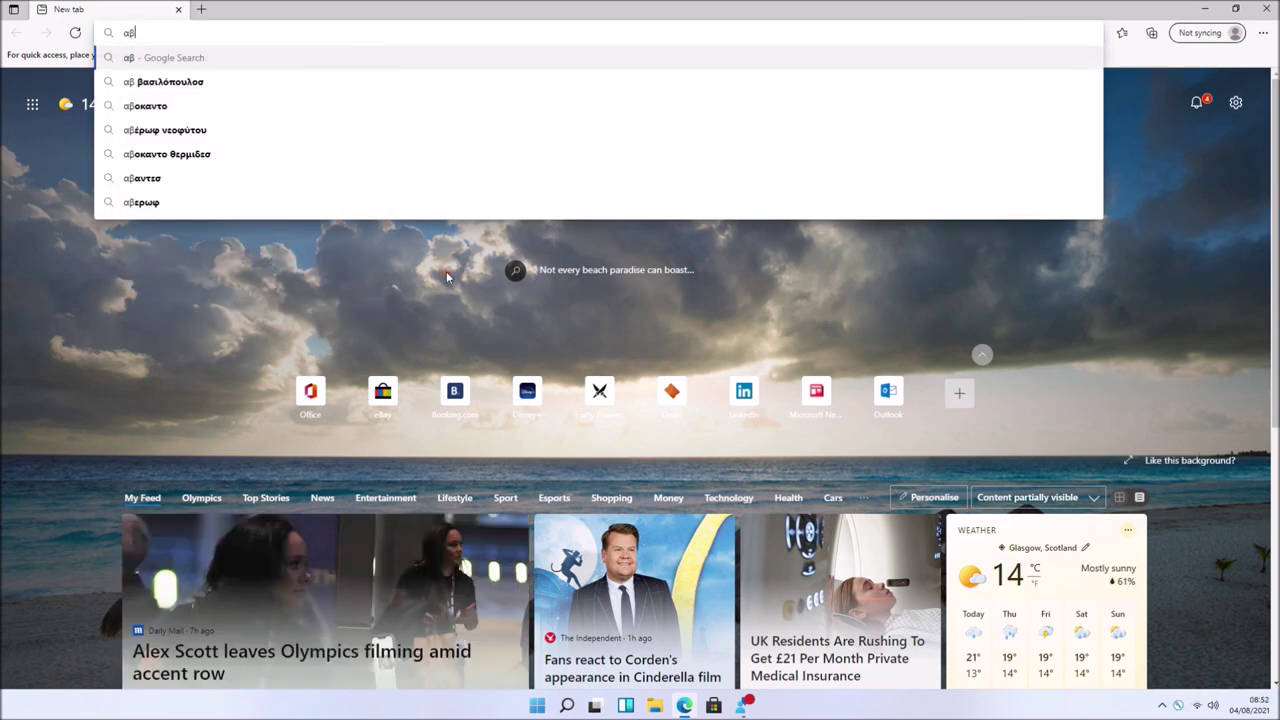
- Turn on clipboard history via Win+V, then return to Feedback Hub
key("super+v")
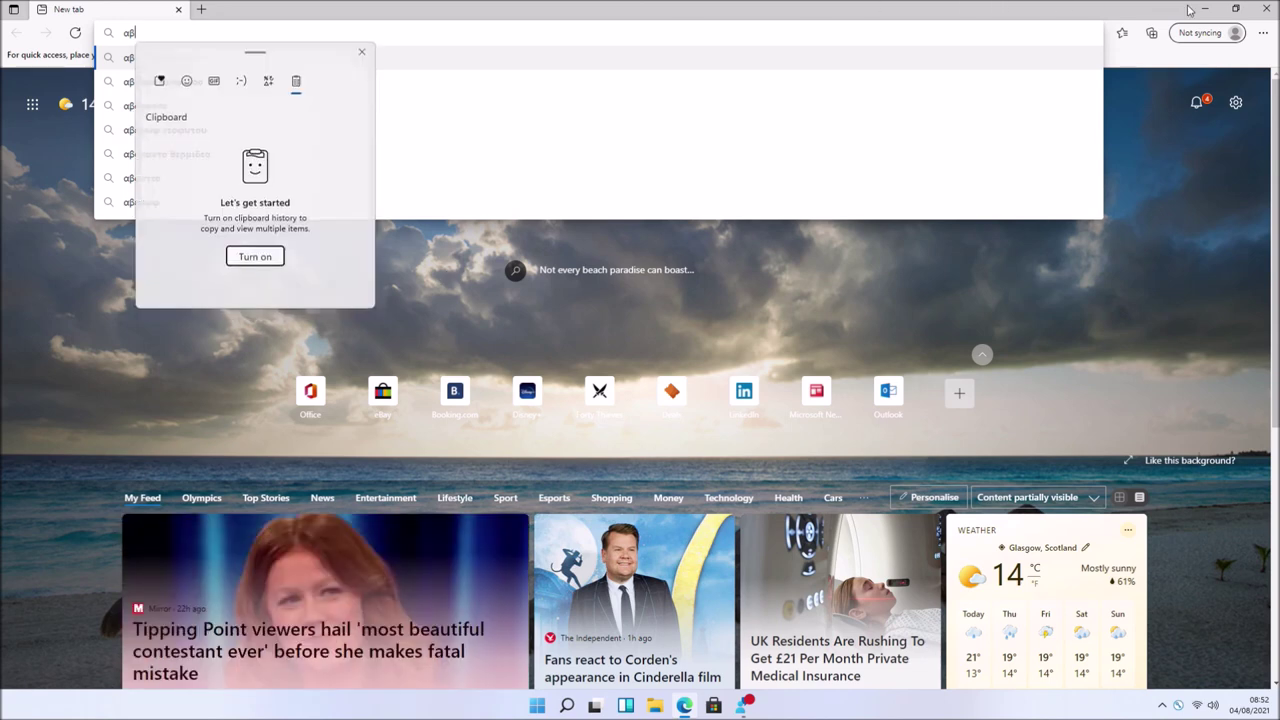
left_click(254, 256)
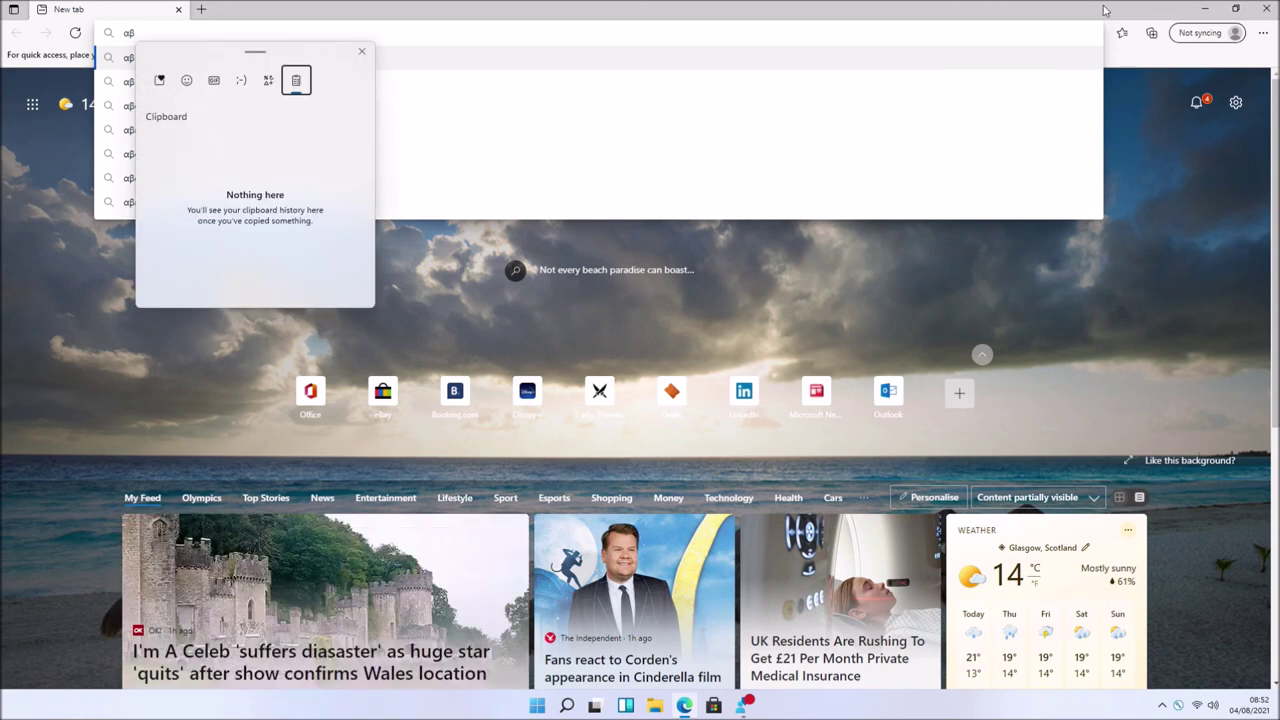
left_click(1200, 12)
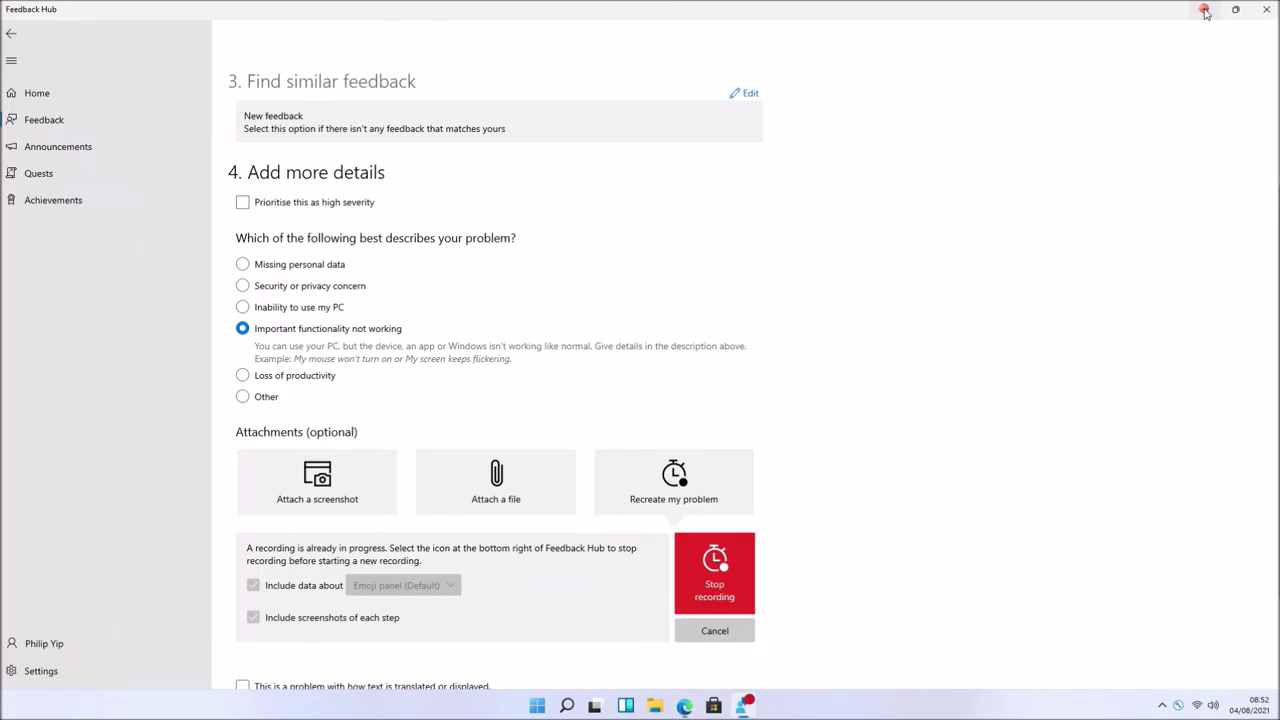
- Stop the problem recording so its diagnostic data and 15 screenshots attach, then view them
left_click(715, 568)
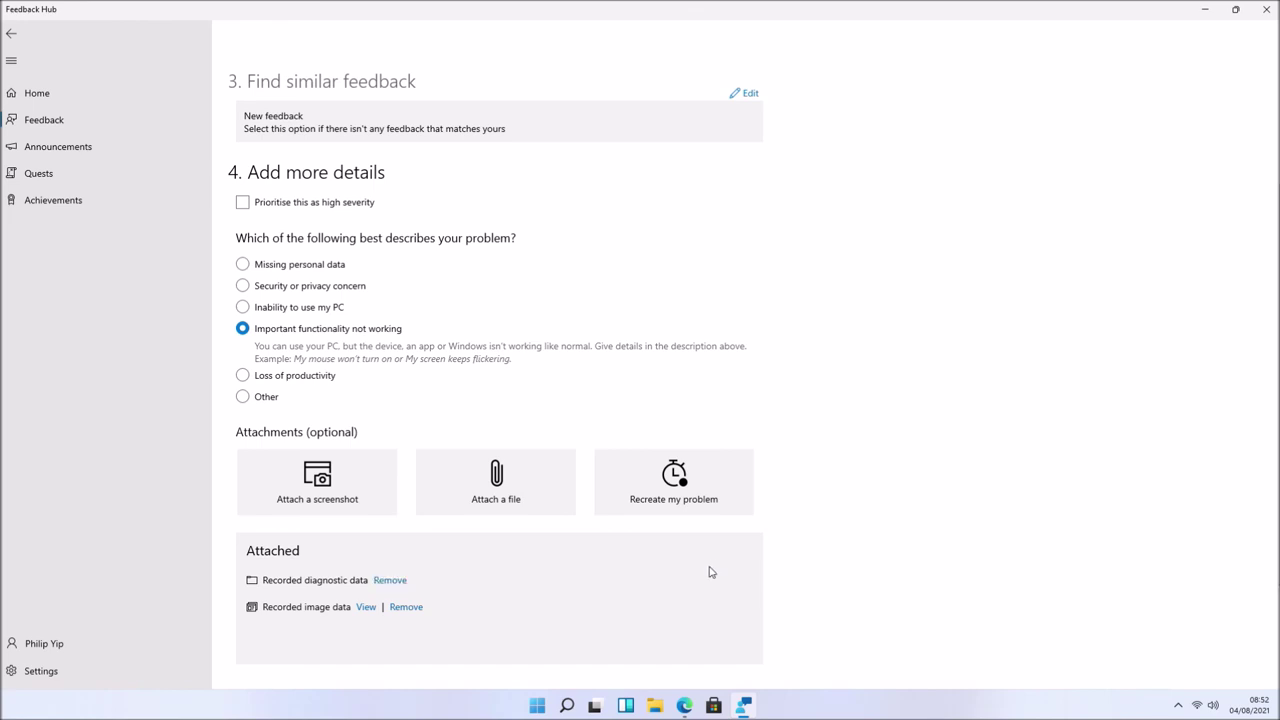
scroll(711, 569, "down", 2)
left_click(366, 462)
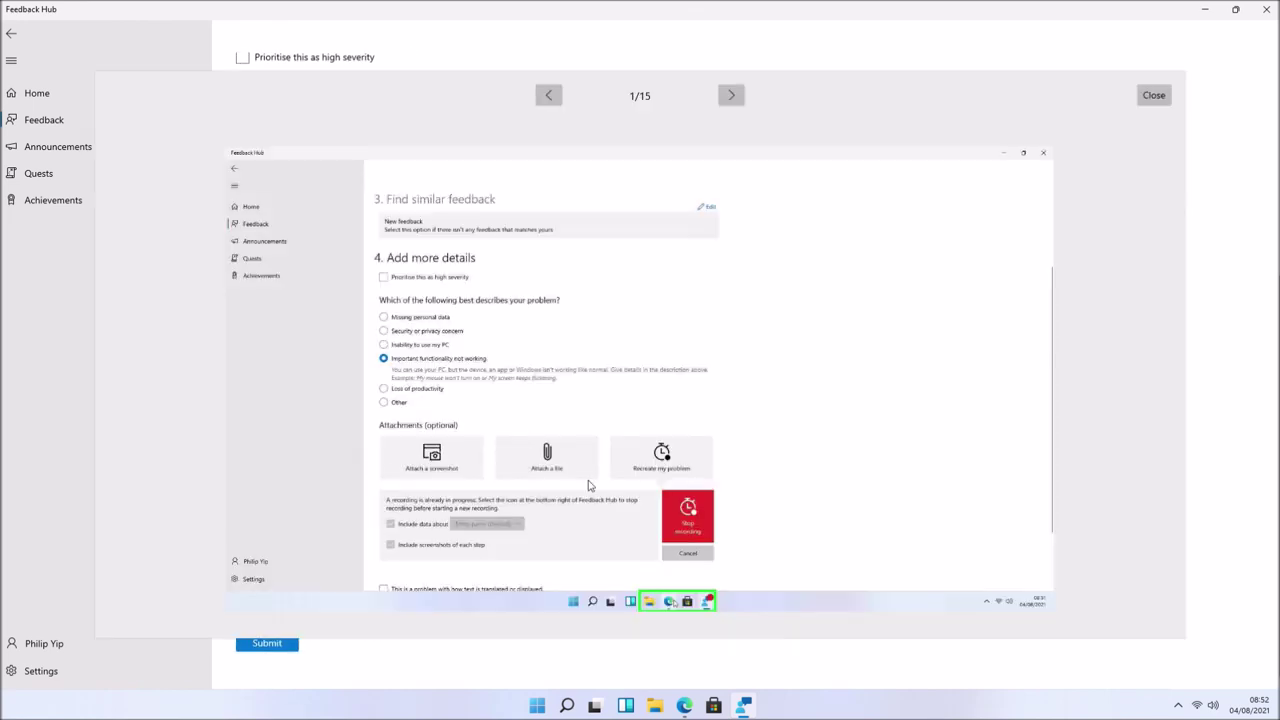
- Page through the captured screenshots, close the viewer, and submit the Emoji Panel Search report
left_click(731, 95)
left_click(731, 95)
left_click(731, 95)
left_click(731, 95)
left_click(731, 95)
left_click(731, 95)
left_click(731, 95)
left_click(731, 95)
left_click(731, 95)
left_click(731, 95)
left_click(731, 95)
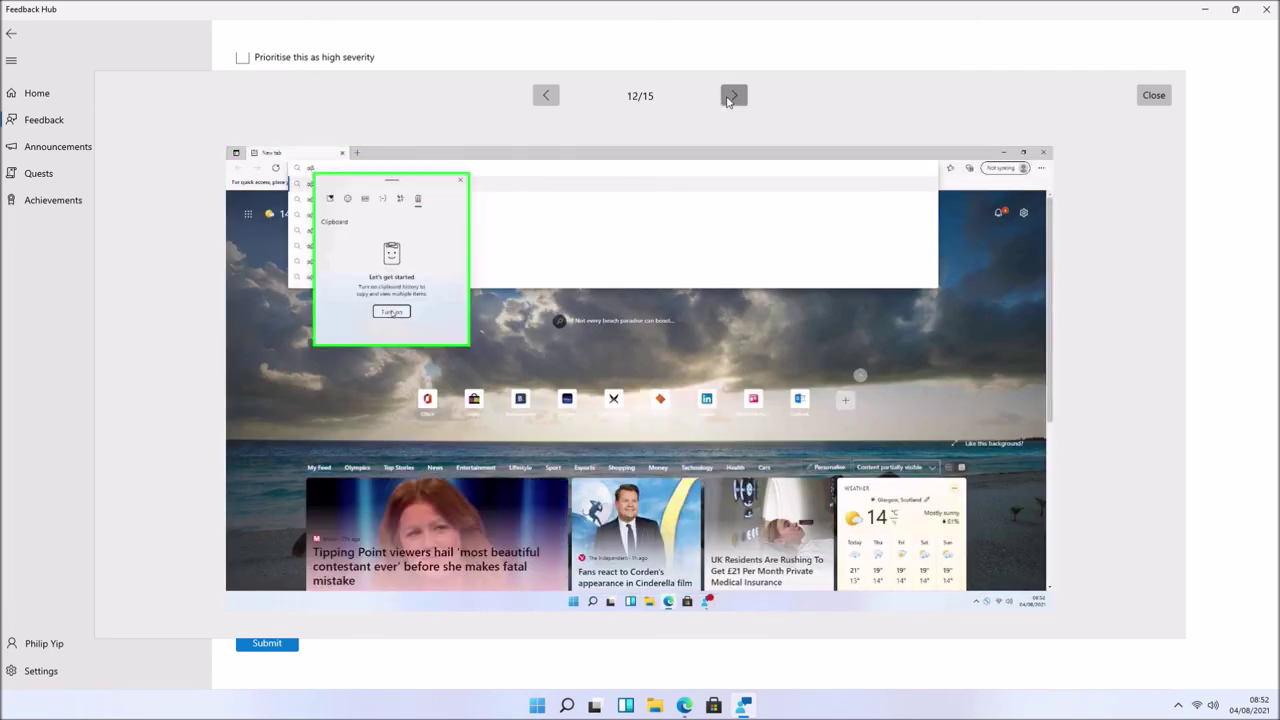
left_click(731, 95)
left_click(731, 95)
left_click(1150, 95)
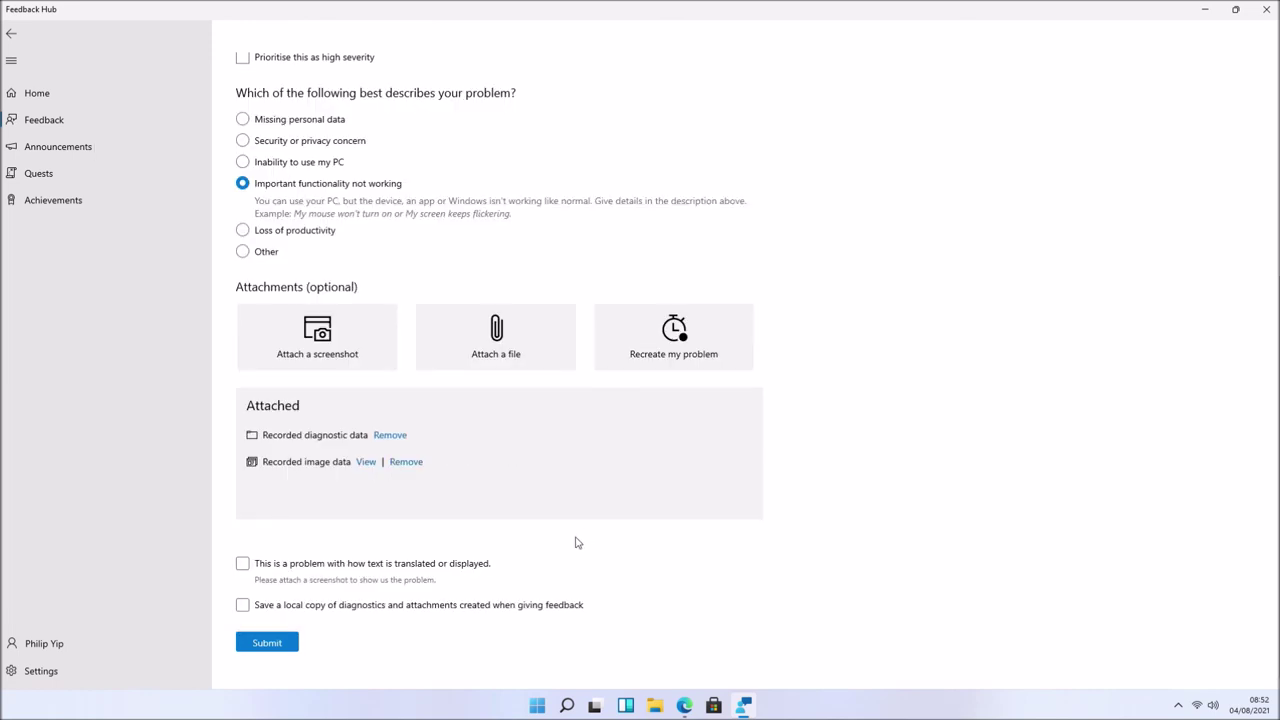
left_click(289, 646)
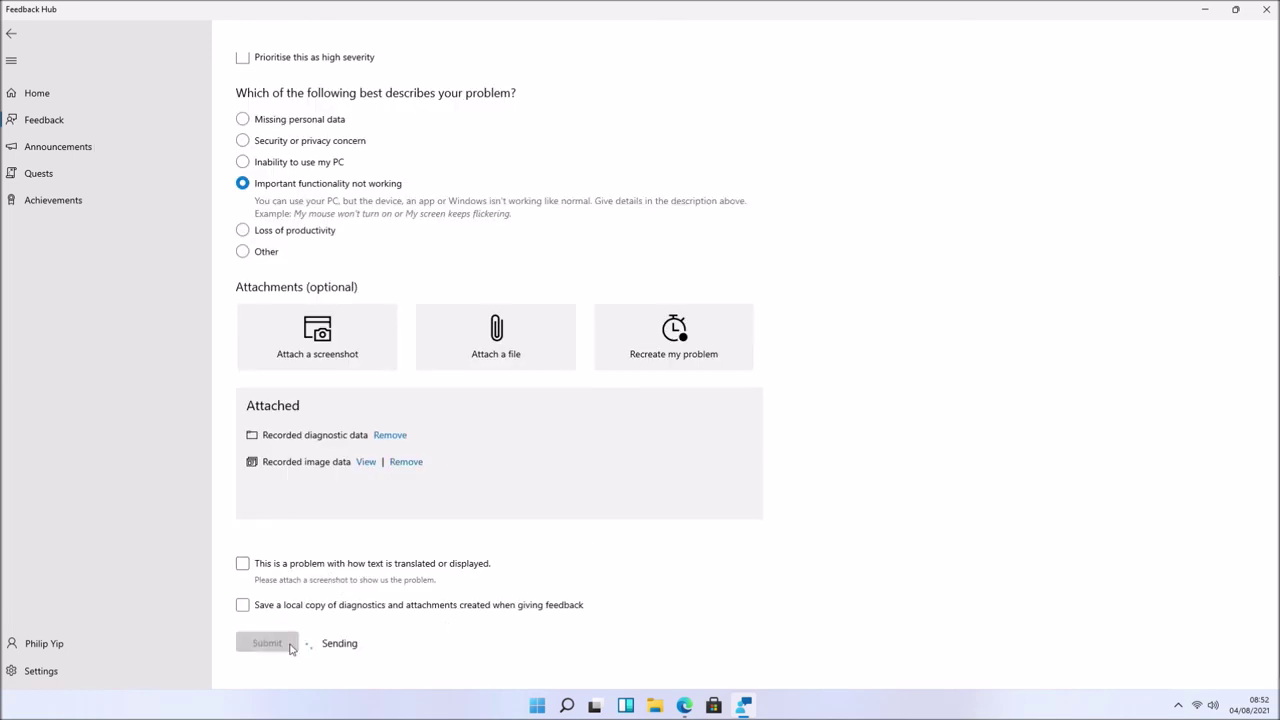